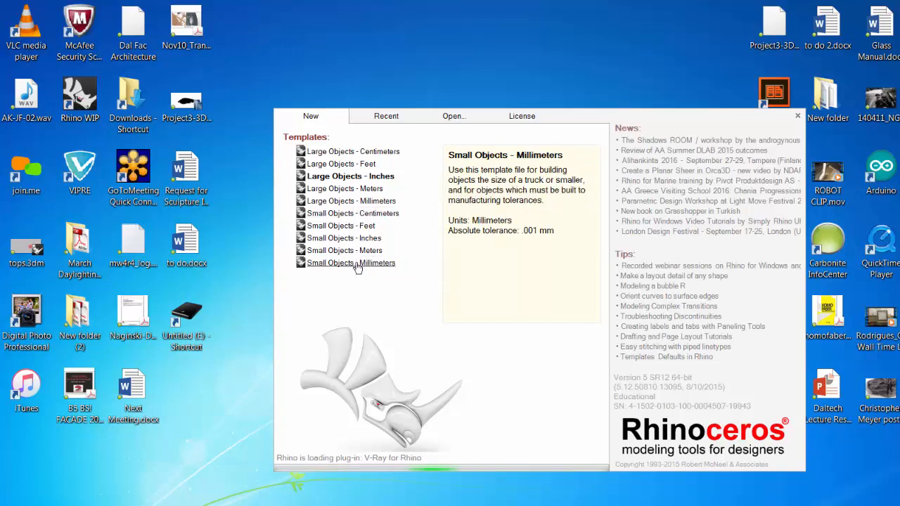
# Step: Start a new document from the Small Objects - Millimeters template
pyautogui.click(357, 264)
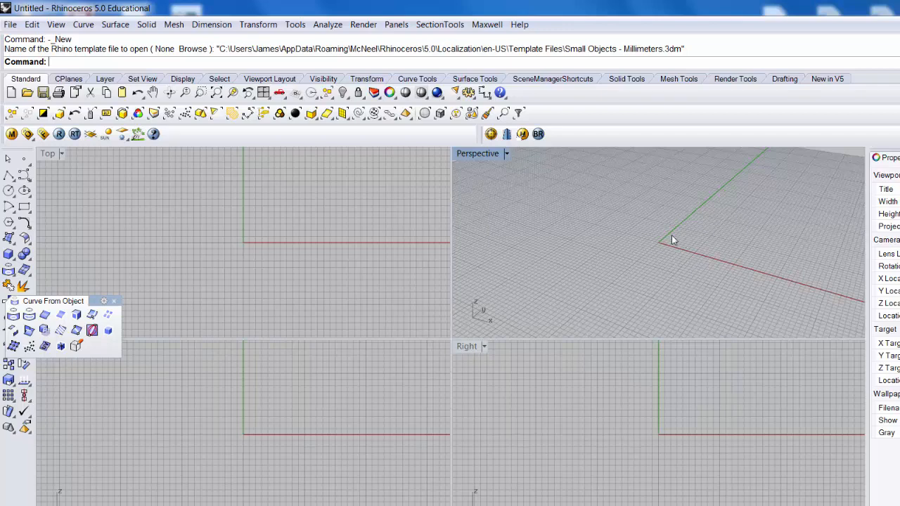
pyautogui.moveTo(671, 238); pyautogui.dragTo(647, 222, button='right')
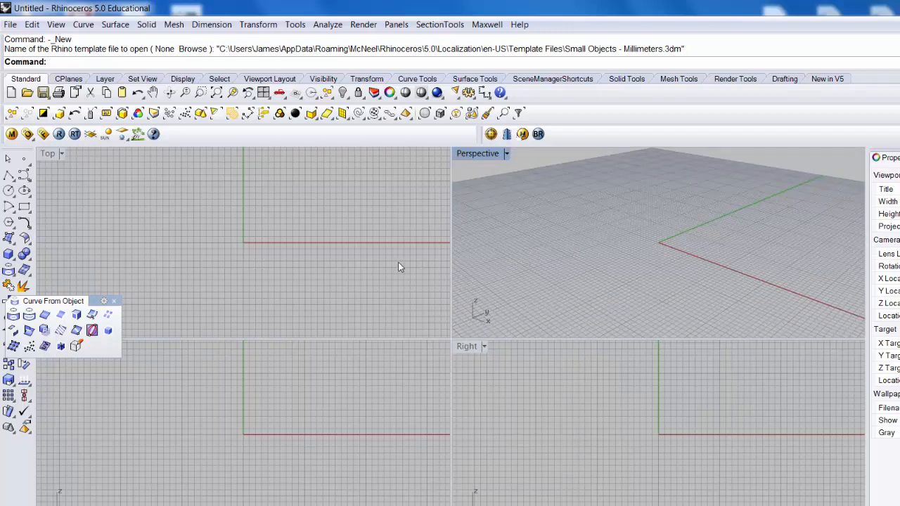
pyautogui.scroll(3, 176, 264)
pyautogui.scroll(1, 317, 259)
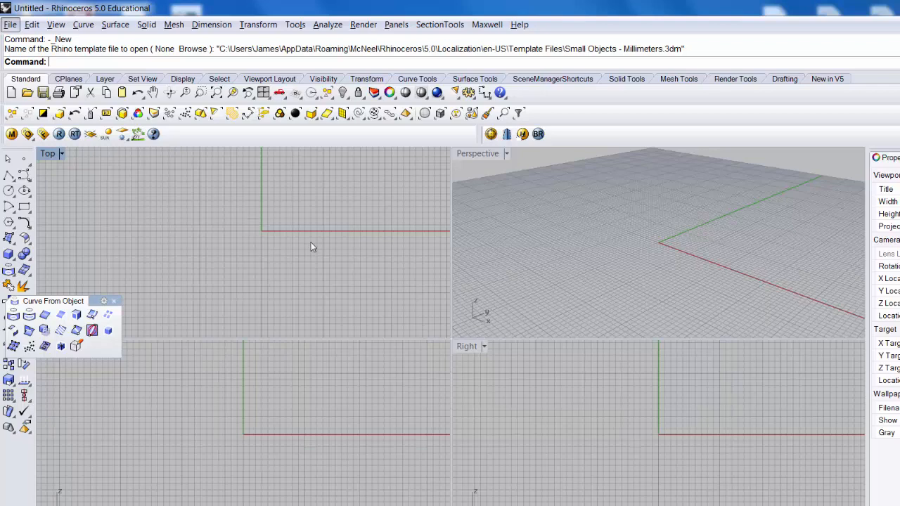
pyautogui.scroll(3, 311, 252)
pyautogui.scroll(-2, 327, 229)
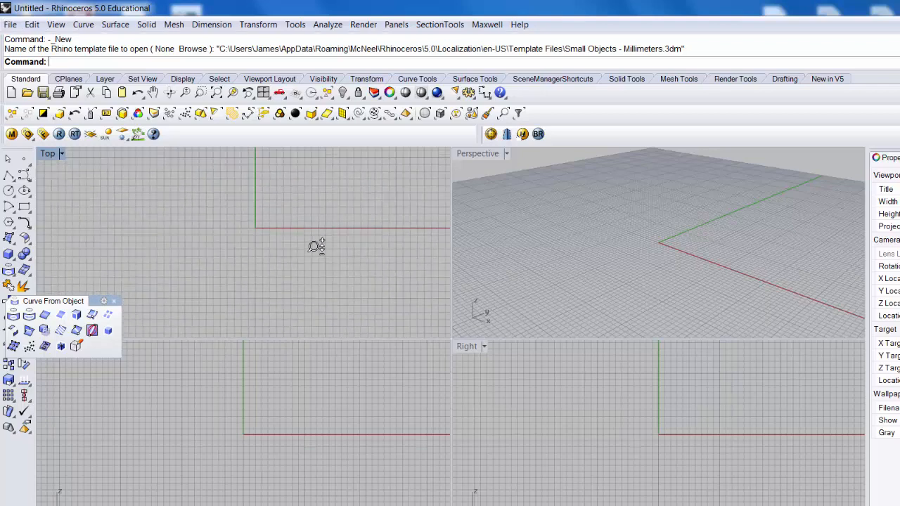
pyautogui.scroll(1, 331, 232)
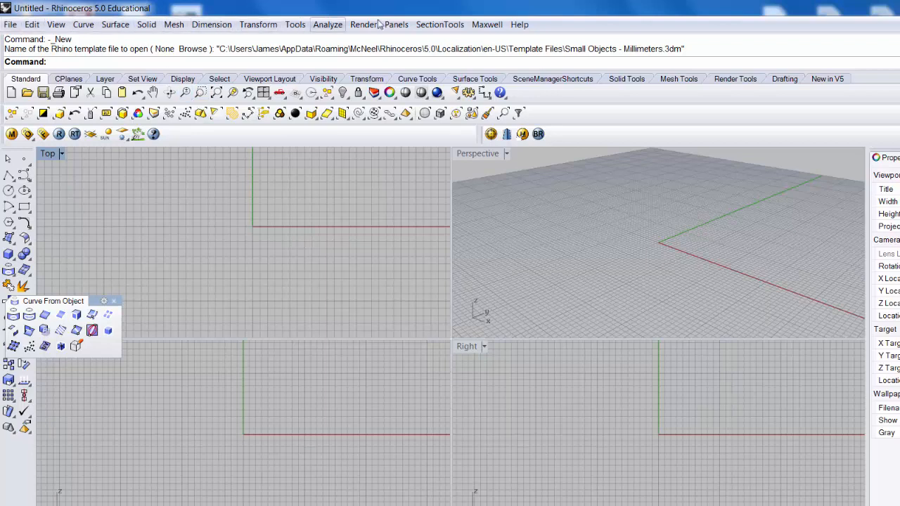
pyautogui.click(10, 24)
pyautogui.click(55, 25)
pyautogui.click(83, 24)
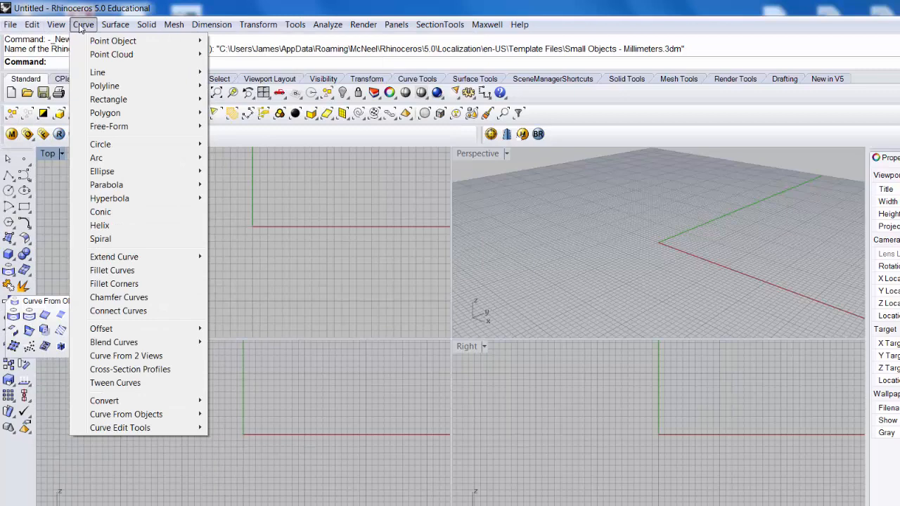
pyautogui.moveTo(12, 24)
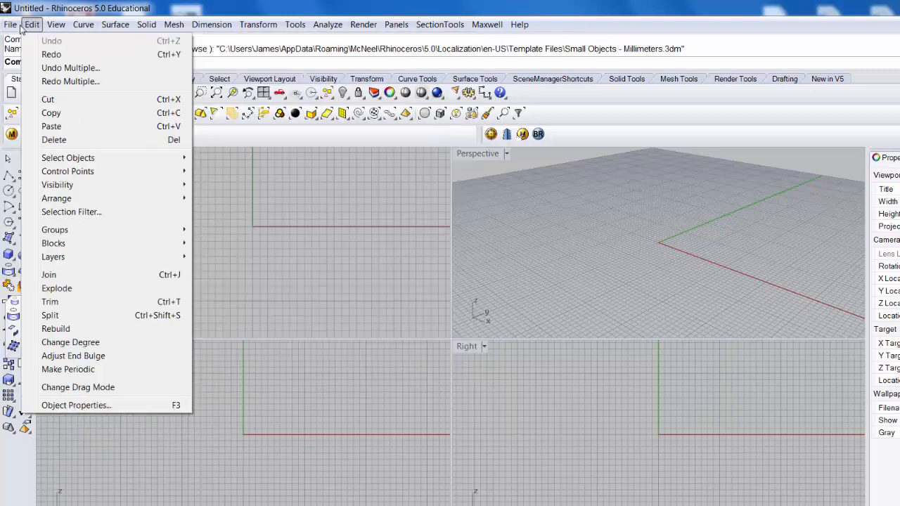
pyautogui.click(233, 274)
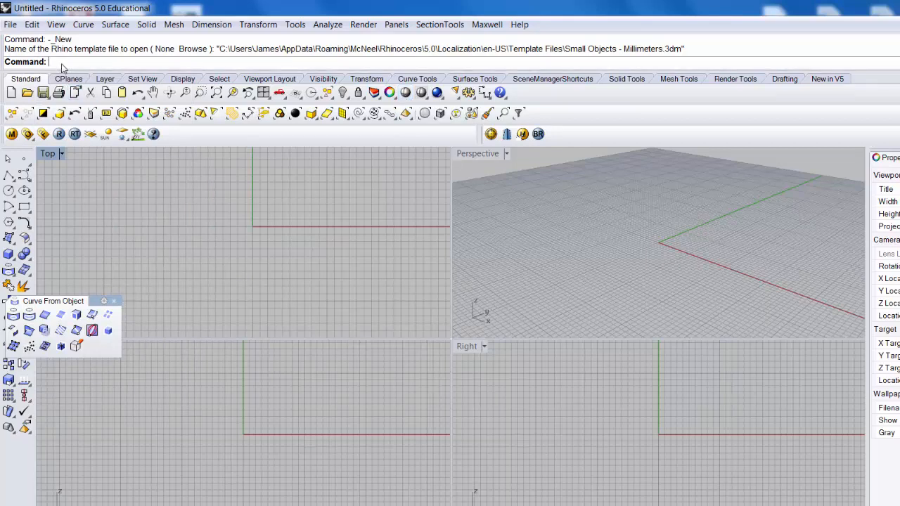
# Step: Draw a trial line on the construction plane in the Perspective viewport, beside the green axis, and delete it
pyautogui.write('Line')
pyautogui.press('Return')
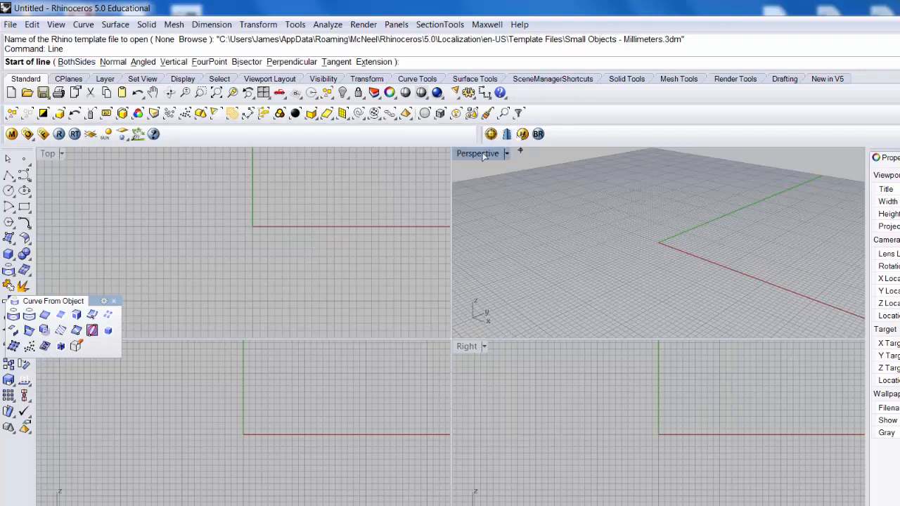
pyautogui.click(569, 251)
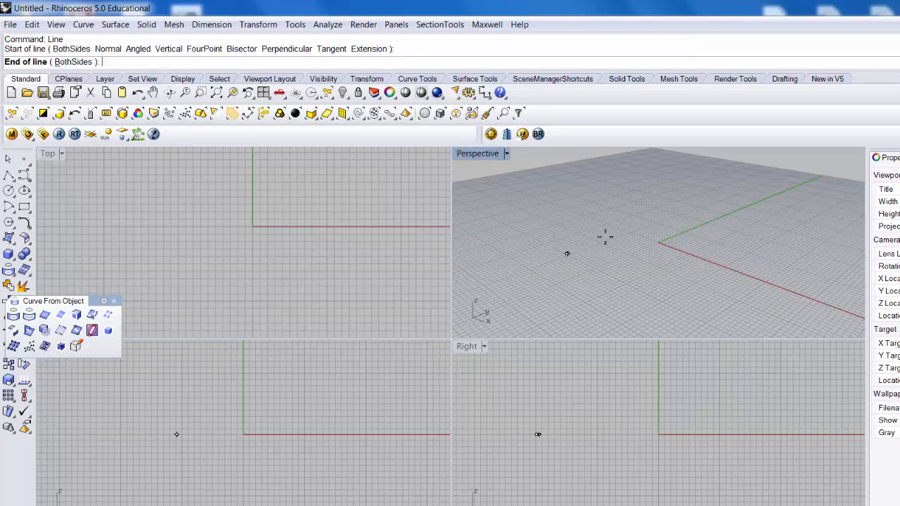
pyautogui.click(679, 210)
pyautogui.click(621, 238)
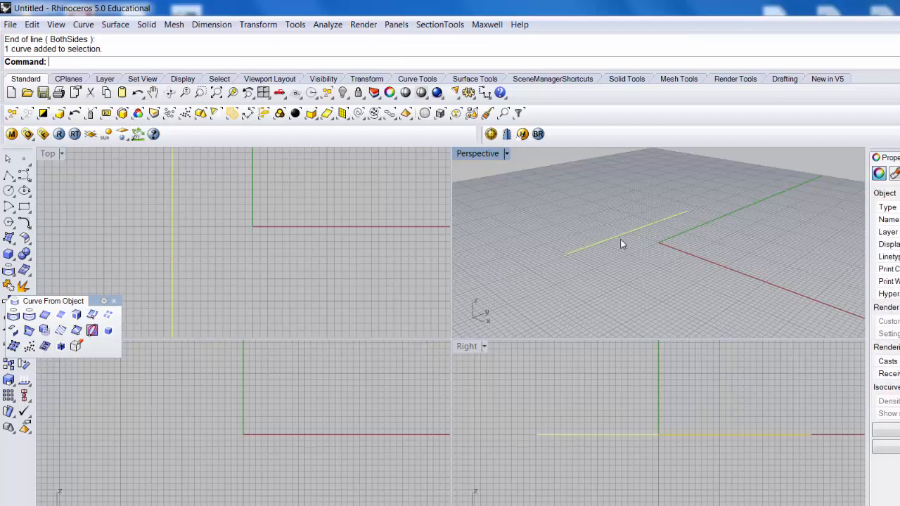
pyautogui.press('Delete')
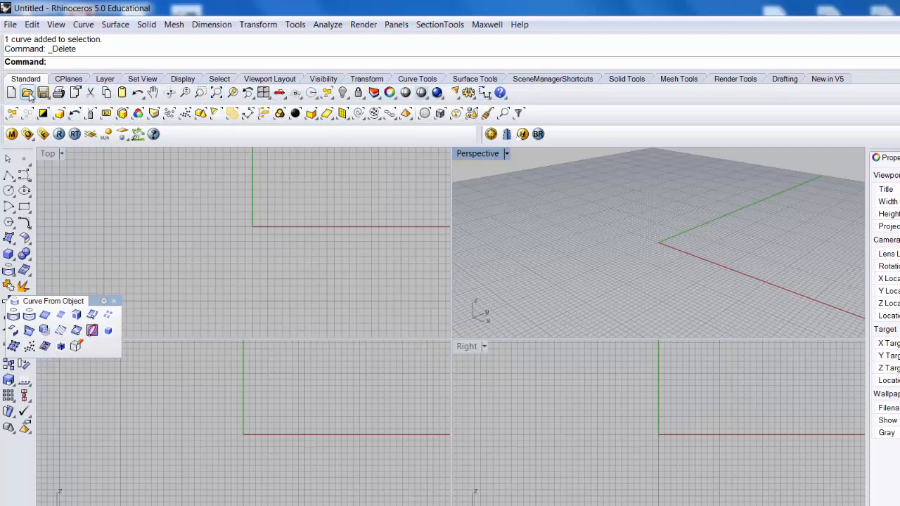
pyautogui.click(69, 79)
pyautogui.click(106, 79)
pyautogui.click(141, 79)
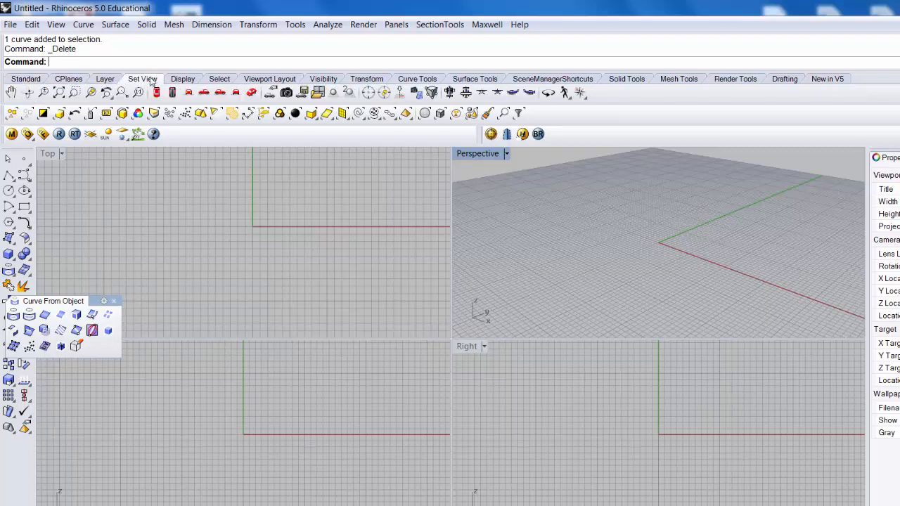
pyautogui.click(180, 79)
pyautogui.click(215, 79)
pyautogui.click(35, 79)
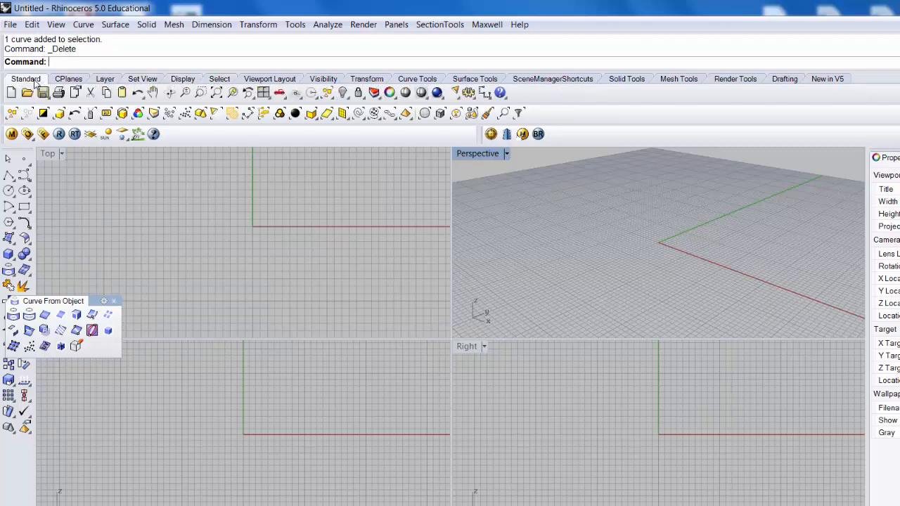
# Step: Close the floating Curve From Object toolbar and maximize the Perspective viewport
pyautogui.click(114, 302)
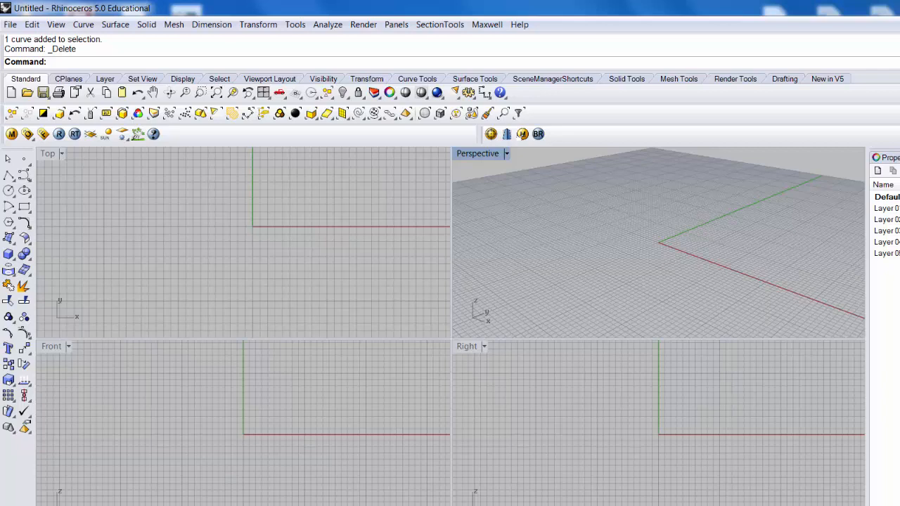
pyautogui.moveTo(626, 234); pyautogui.dragTo(582, 249, button='right')
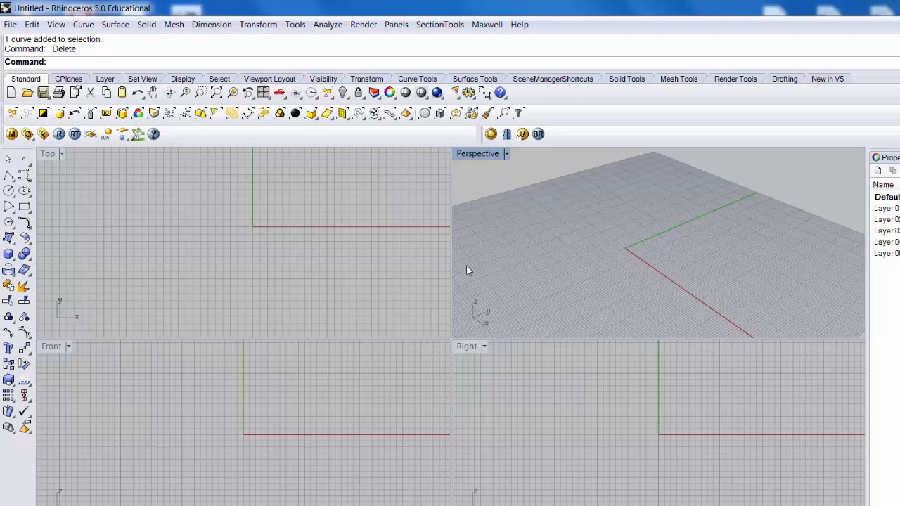
pyautogui.doubleClick(476, 156)
pyautogui.scroll(-5, 420, 356)
pyautogui.scroll(2, 420, 356)
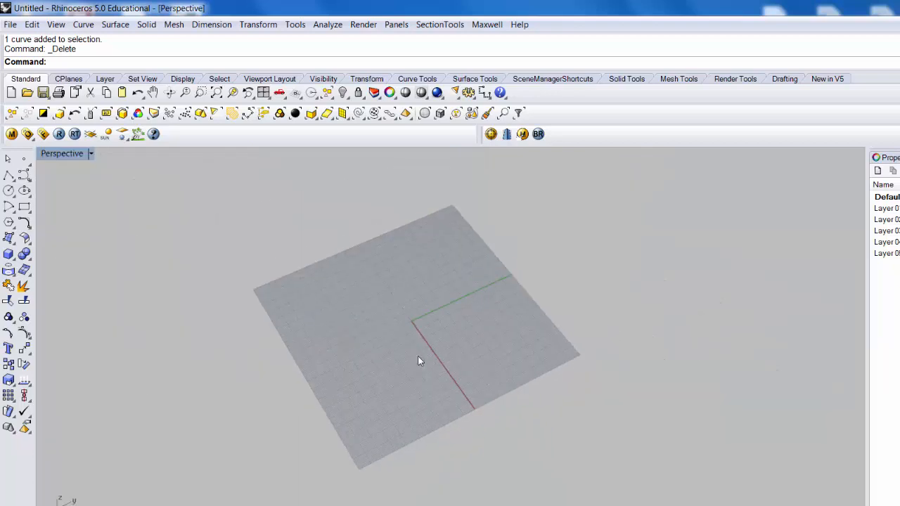
# Step: Turn Ortho off while trying out a line in the Perspective viewport, and cancel the line
pyautogui.write('LINE')
pyautogui.press('Return')
pyautogui.click(412, 350)
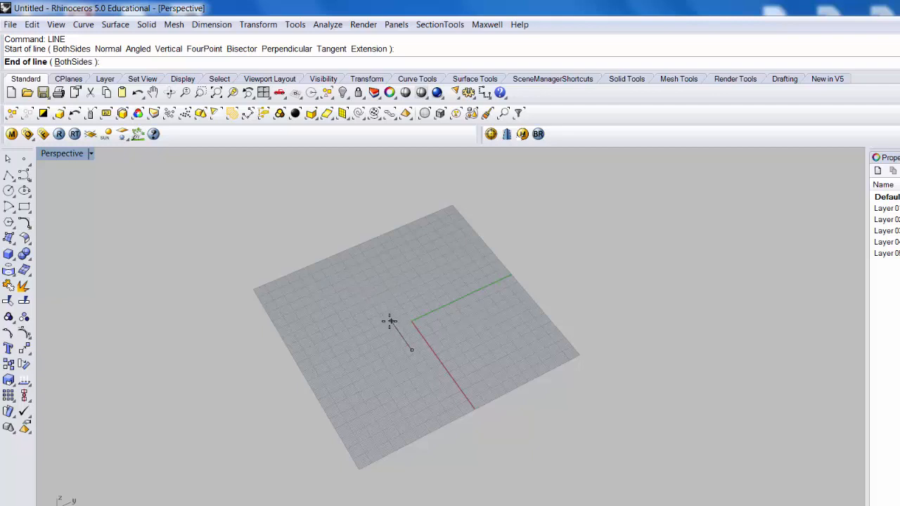
pyautogui.press('F8')
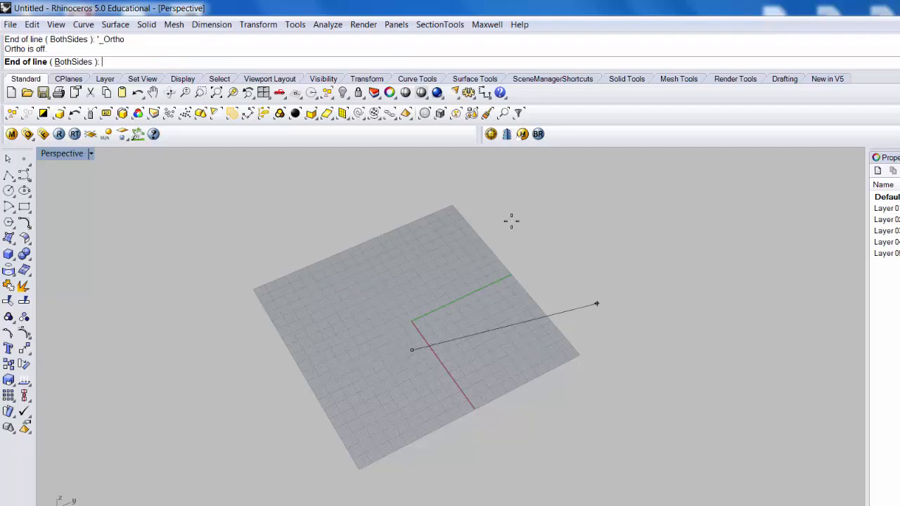
pyautogui.press('Escape')
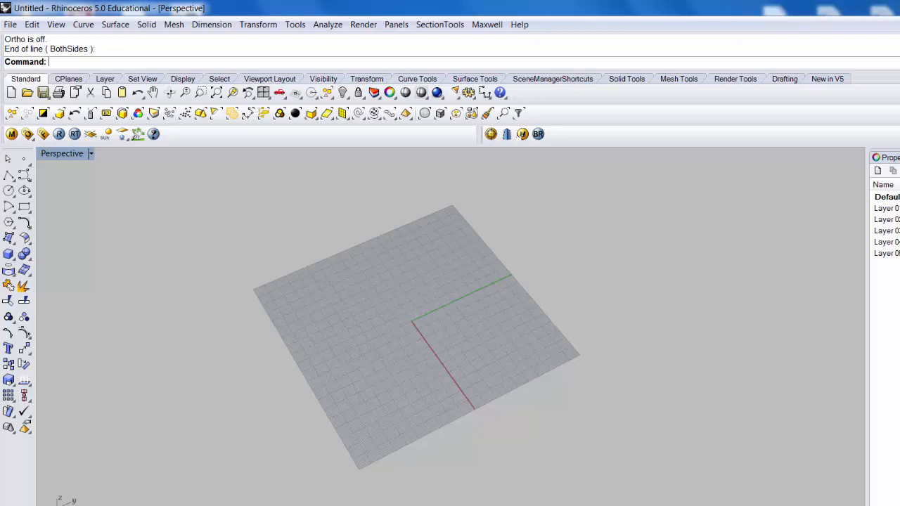
pyautogui.scroll(4, 405, 310)
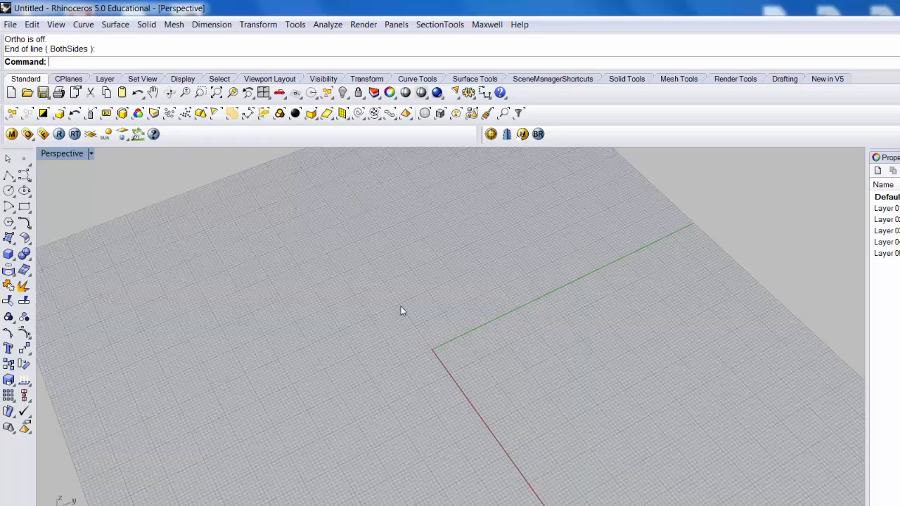
pyautogui.press('Return')
pyautogui.click(406, 314)
pyautogui.scroll(4, 422, 310)
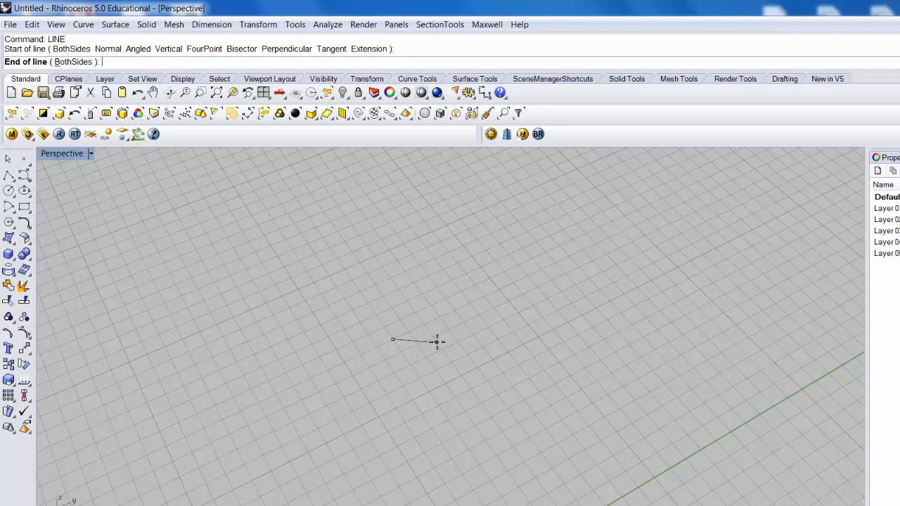
pyautogui.press('Escape')
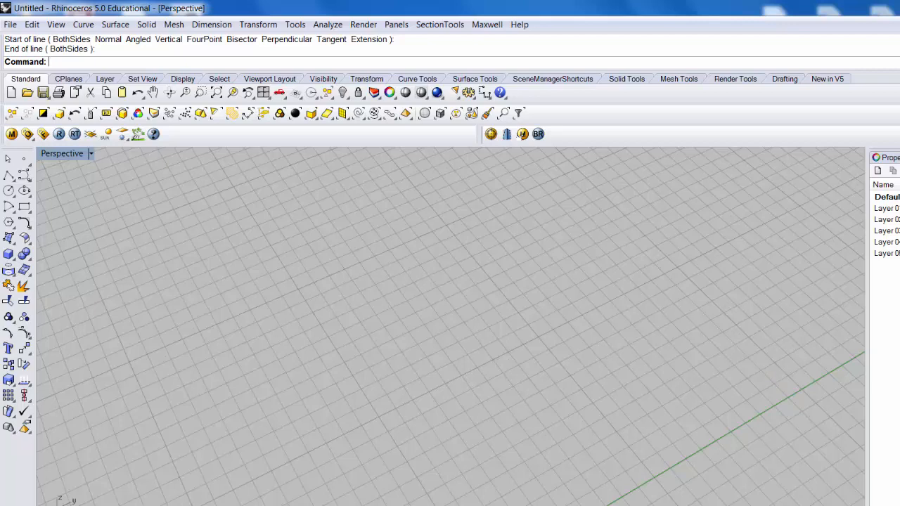
# Step: Draw two freehand lines in the Perspective viewport, each starting near the green axis and ending beyond the grid
pyautogui.moveTo(396, 412)
pyautogui.mouseDown(button='right')
pyautogui.moveTo(356, 313)
pyautogui.moveTo(373, 328)
pyautogui.moveTo(390, 307)
pyautogui.moveTo(400, 403)
pyautogui.mouseUp(button='right')
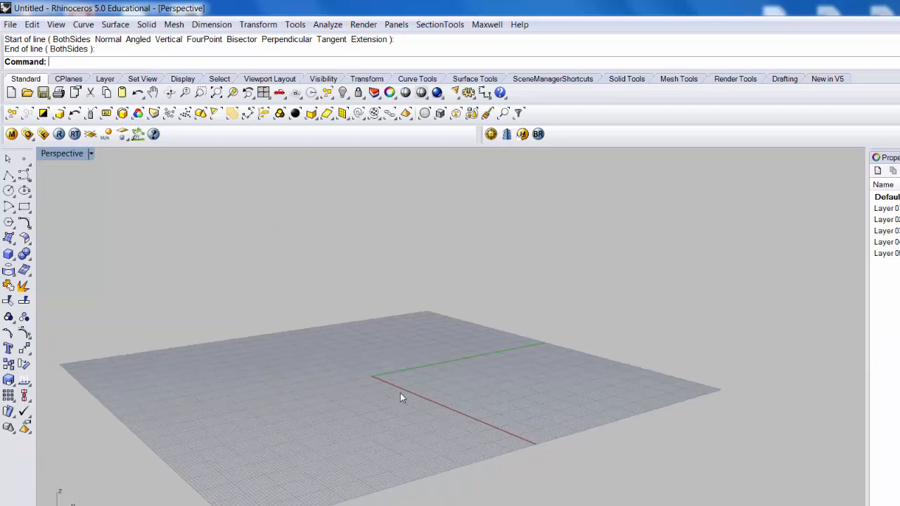
pyautogui.press('Return')
pyautogui.click(417, 365)
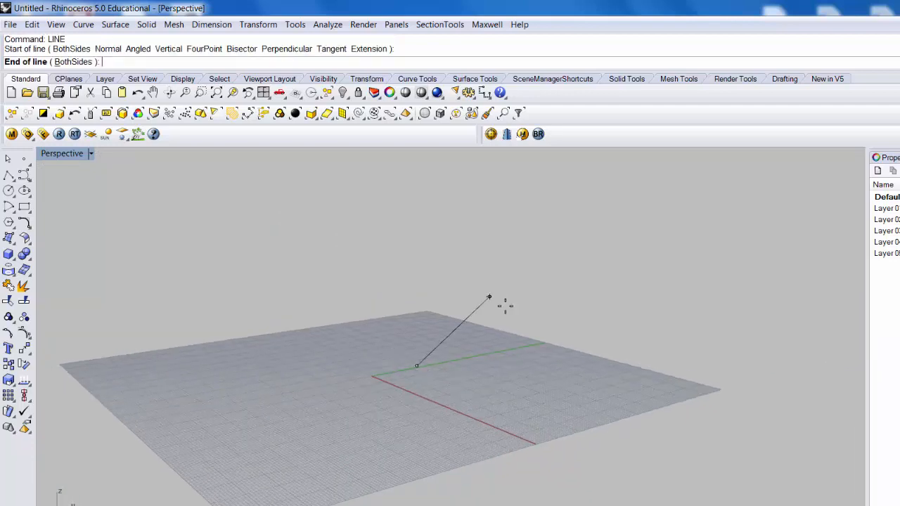
pyautogui.click(454, 297)
pyautogui.moveTo(454, 296); pyautogui.dragTo(465, 364, button='right')
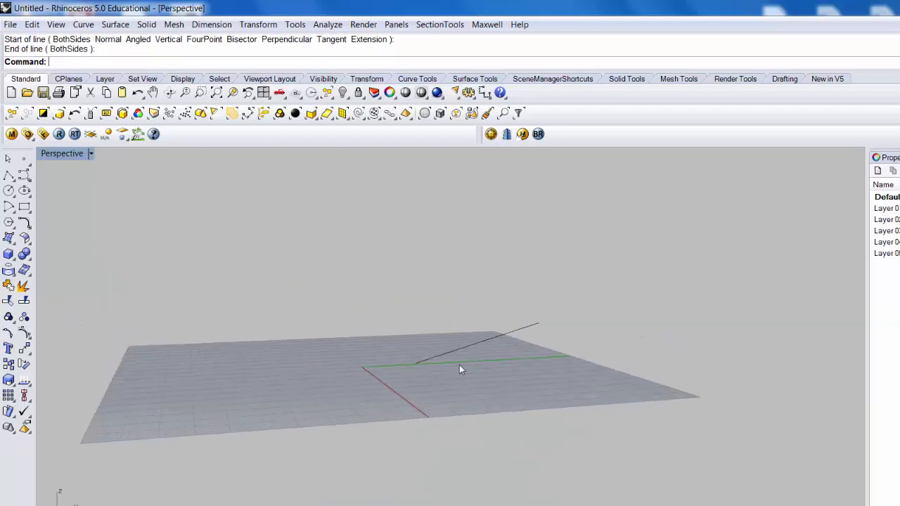
pyautogui.press('Return')
pyautogui.click(446, 368)
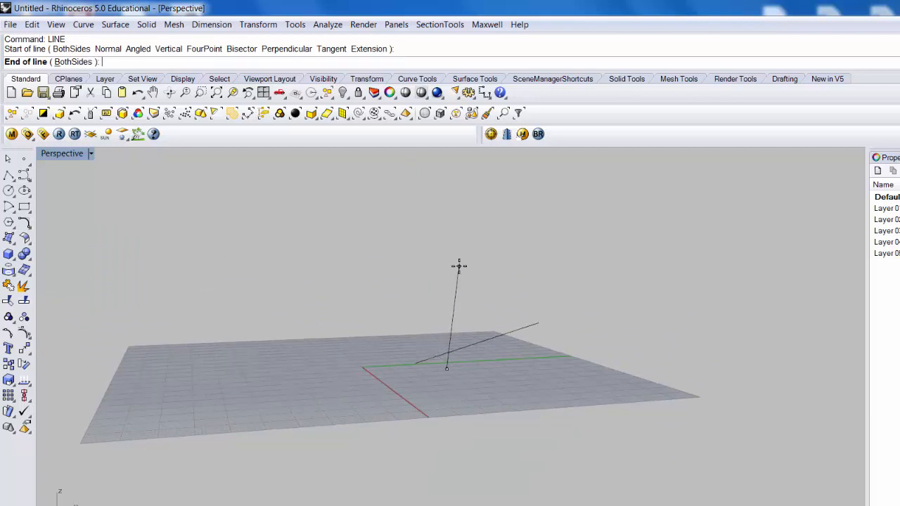
pyautogui.click(458, 267)
# Step: Delete both freehand lines from the Perspective viewport
pyautogui.moveTo(539, 317); pyautogui.dragTo(540, 364, button='right')
pyautogui.moveTo(541, 363); pyautogui.dragTo(510, 341)
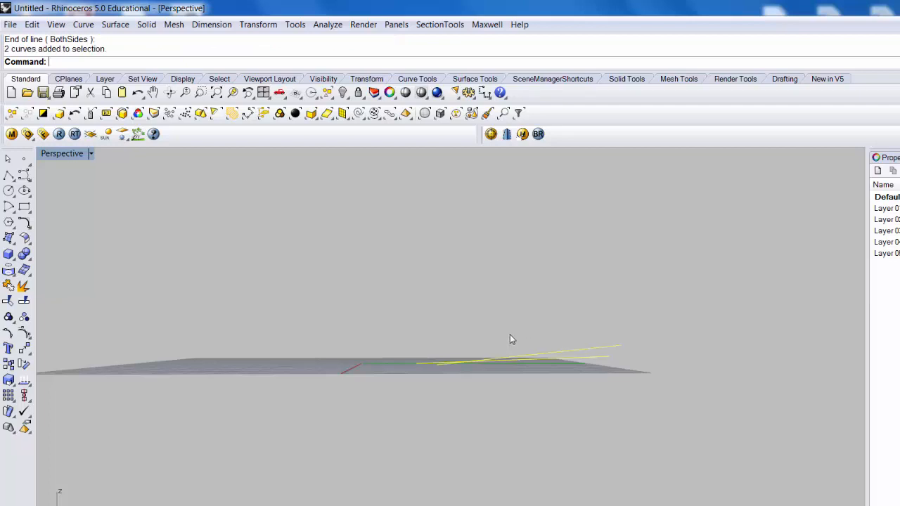
pyautogui.press('Delete')
pyautogui.moveTo(486, 457); pyautogui.dragTo(501, 490, button='right')
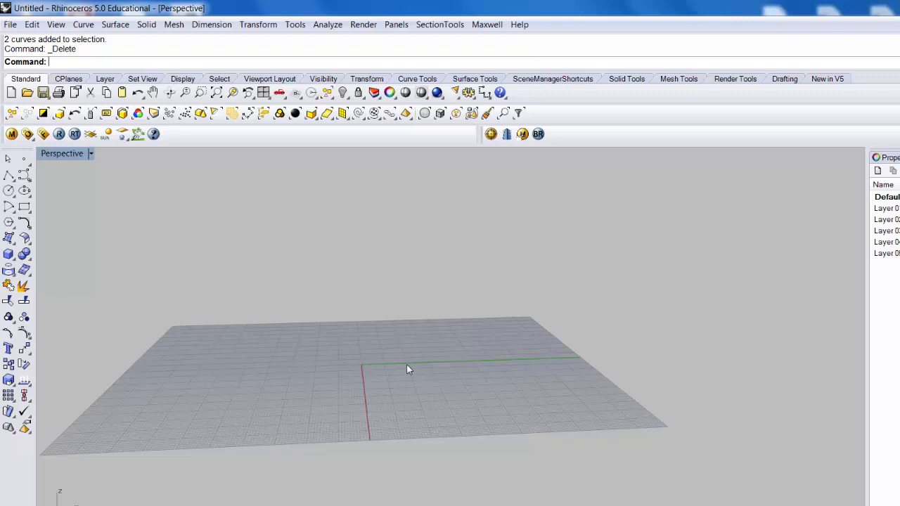
pyautogui.write('l')
pyautogui.press('Return')
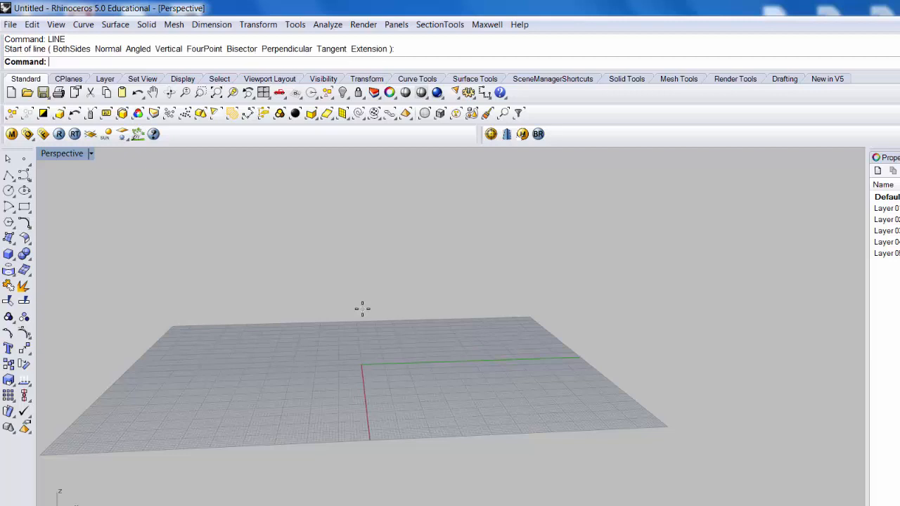
pyautogui.press('Escape')
# Step: In the document's grid properties, set the minor grid lines to every 10 millimeters for all viewports
pyautogui.write('Options')
pyautogui.press('Return')
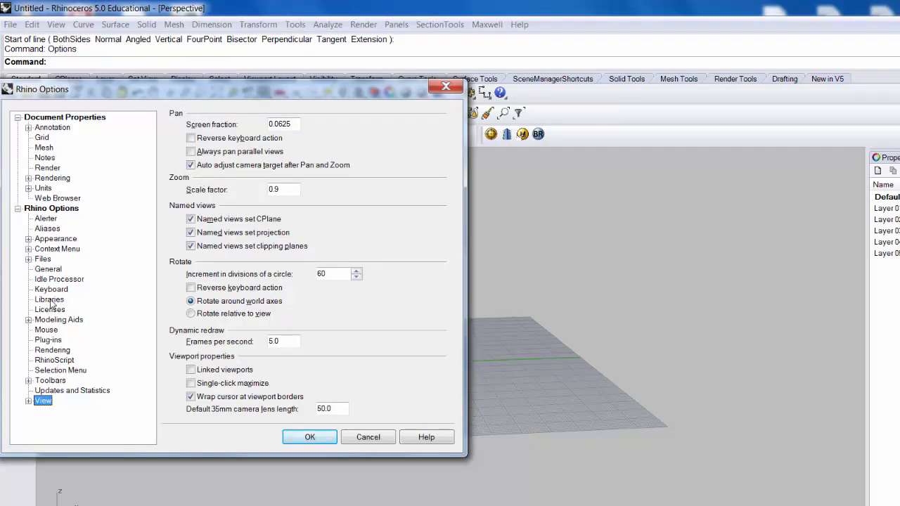
pyautogui.click(42, 139)
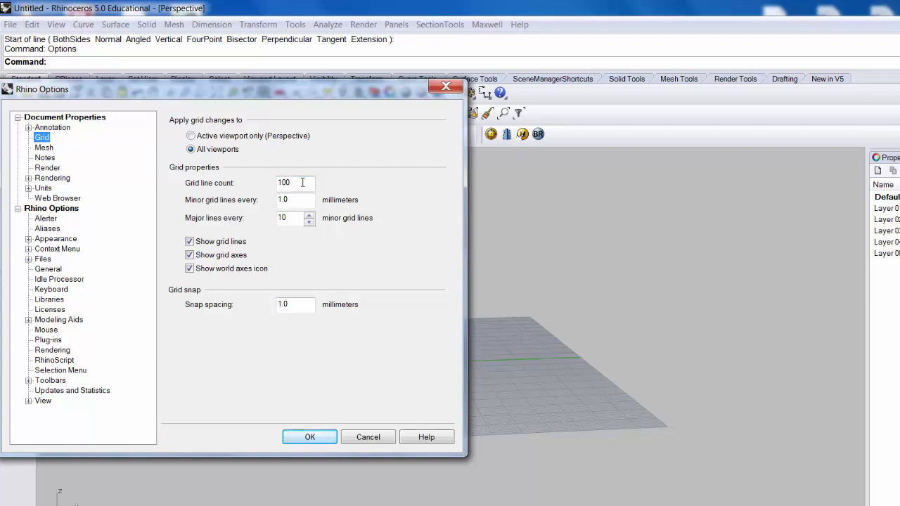
pyautogui.moveTo(301, 183); pyautogui.dragTo(249, 185)
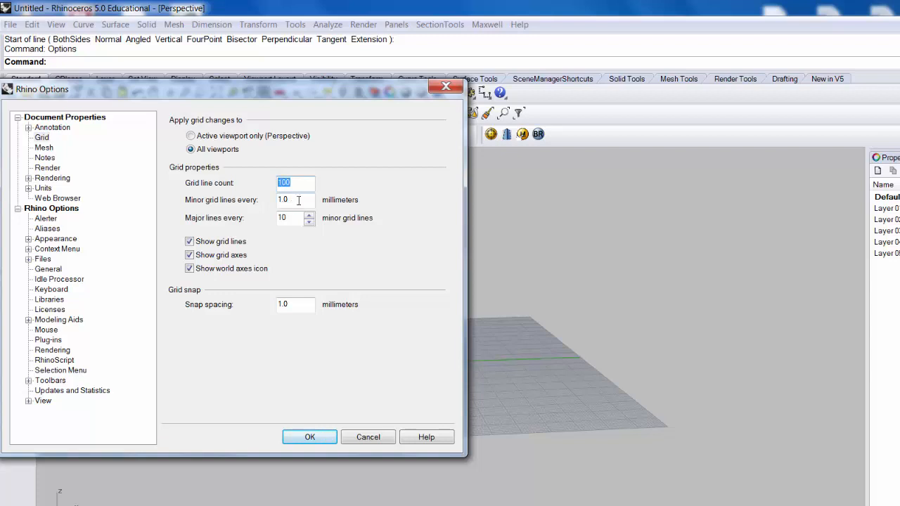
pyautogui.moveTo(299, 200); pyautogui.dragTo(273, 201)
pyautogui.write('10')
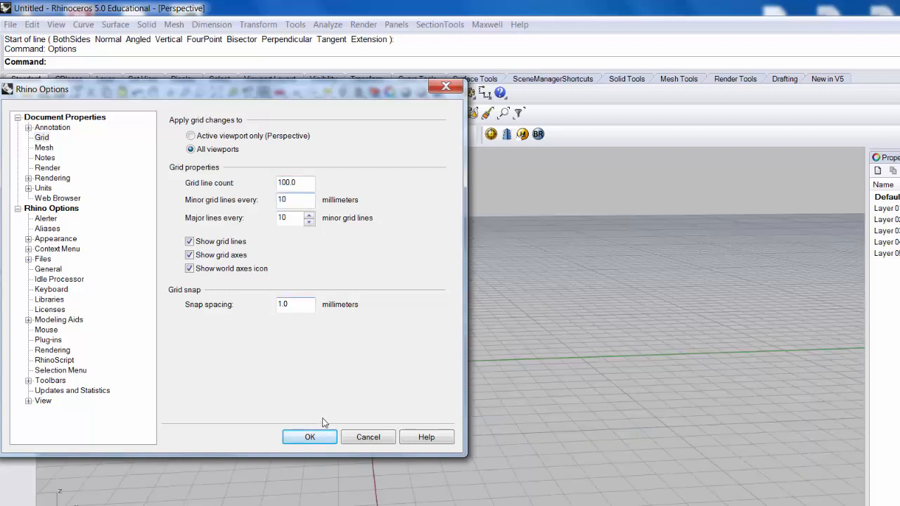
pyautogui.click(310, 437)
pyautogui.scroll(-5, 434, 387)
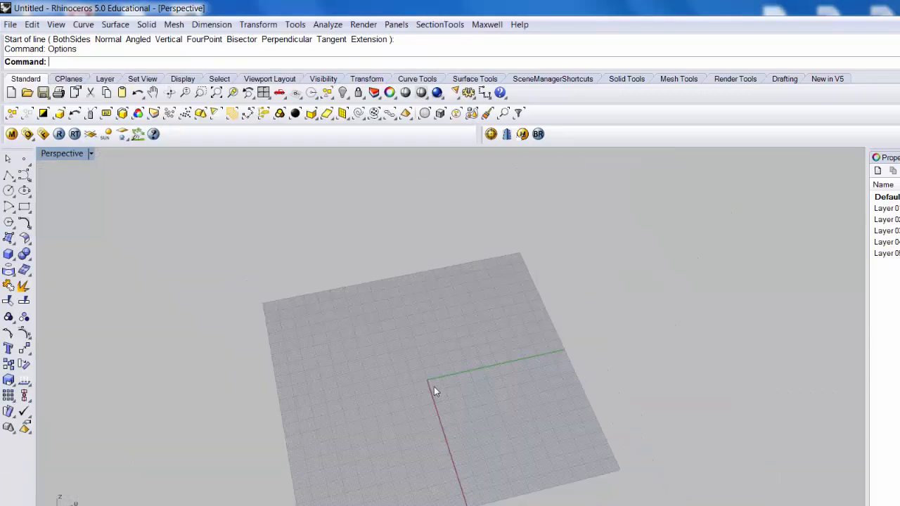
# Step: Examine the grid in the Perspective viewport, and review and accept the document's grid properties
pyautogui.moveTo(434, 387); pyautogui.dragTo(454, 391, button='right')
pyautogui.scroll(3, 470, 395)
pyautogui.scroll(4, 444, 389)
pyautogui.rightClick(443, 387)
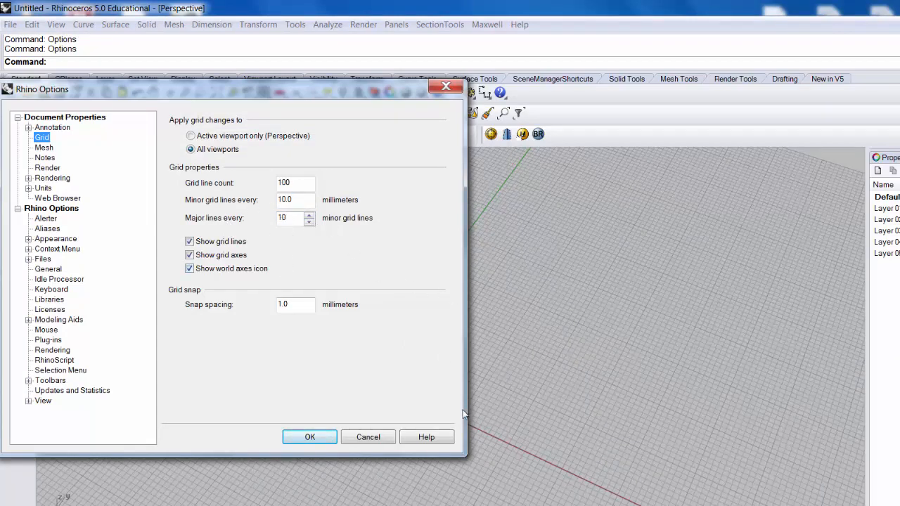
pyautogui.click(307, 437)
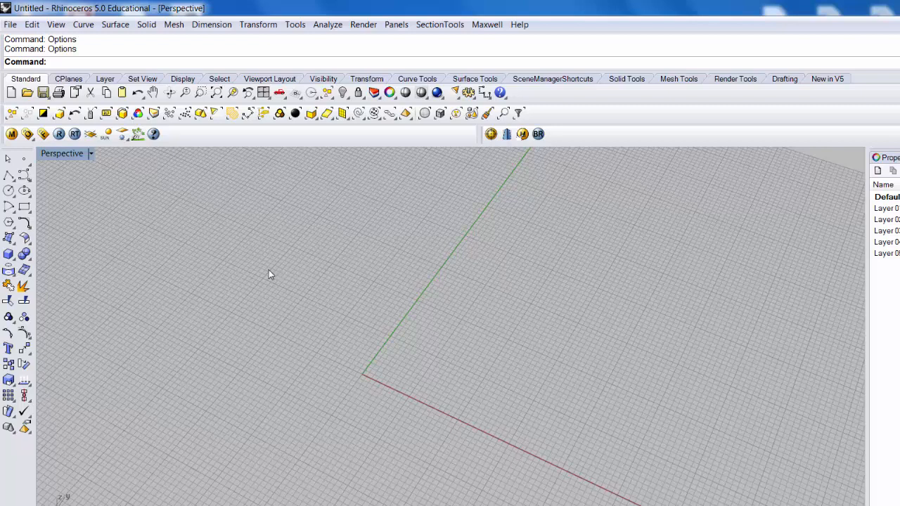
# Step: Review the available model units in the document's unit settings and close the settings without changing them
pyautogui.write('units')
pyautogui.press('Return')
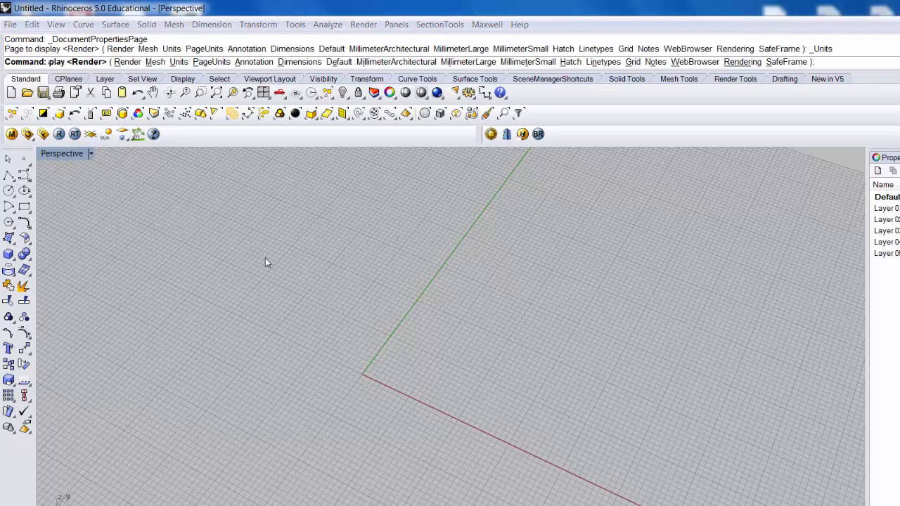
pyautogui.click(346, 99)
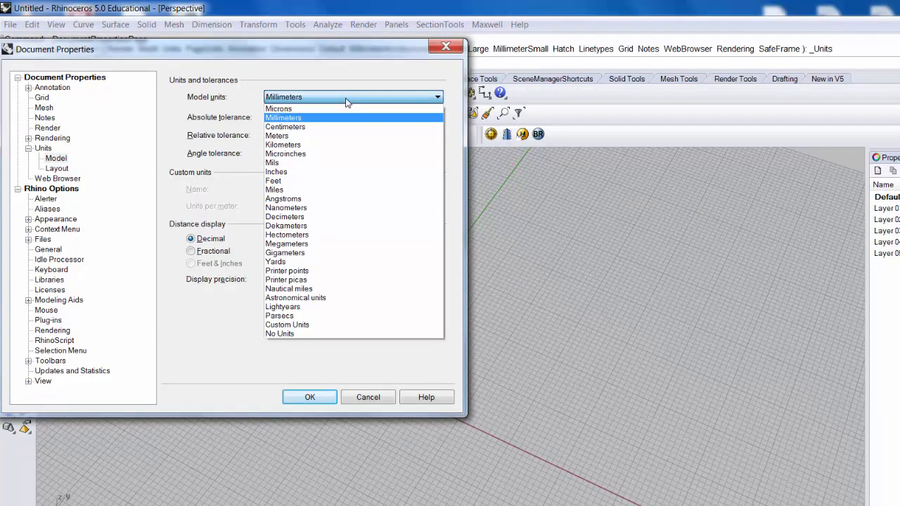
pyautogui.click(523, 240)
pyautogui.click(523, 241)
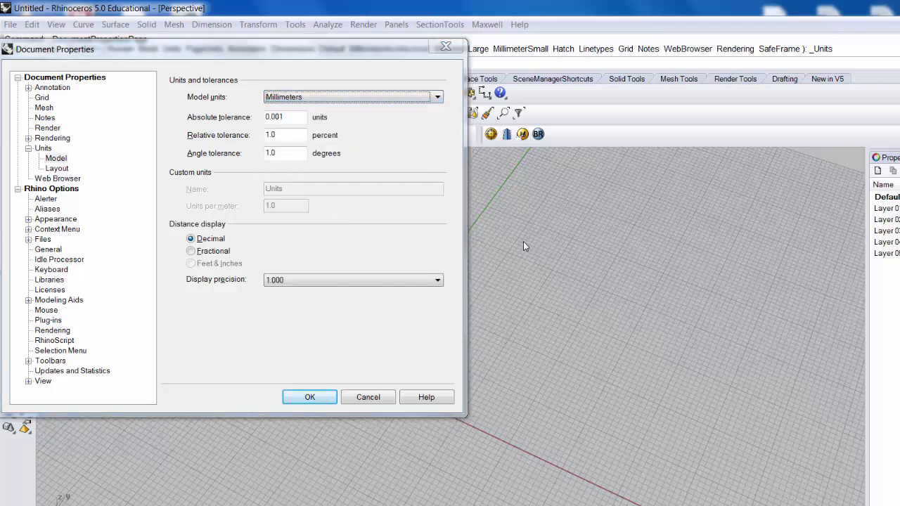
pyautogui.click(368, 398)
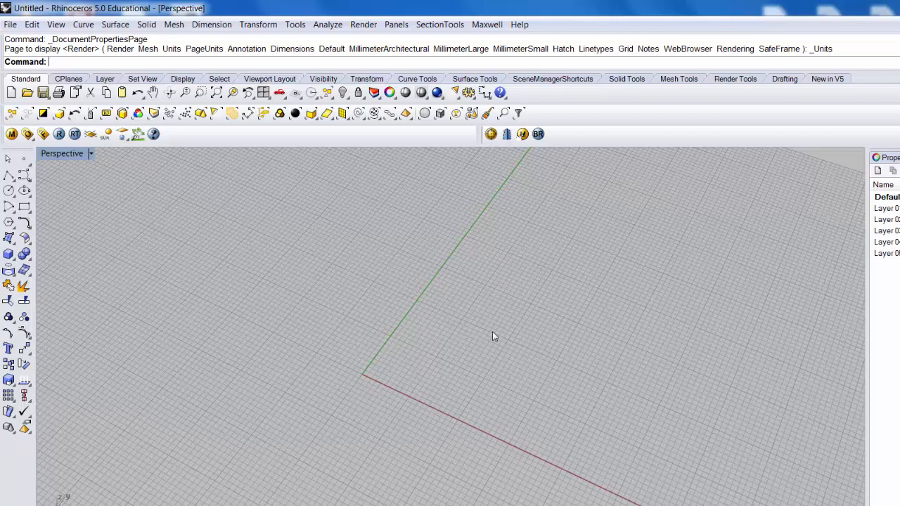
# Step: Draw a freehand solid box in the Perspective viewport, with its base starting near the origin and extending along the green axis
pyautogui.scroll(-5, 386, 366)
pyautogui.write('Re')
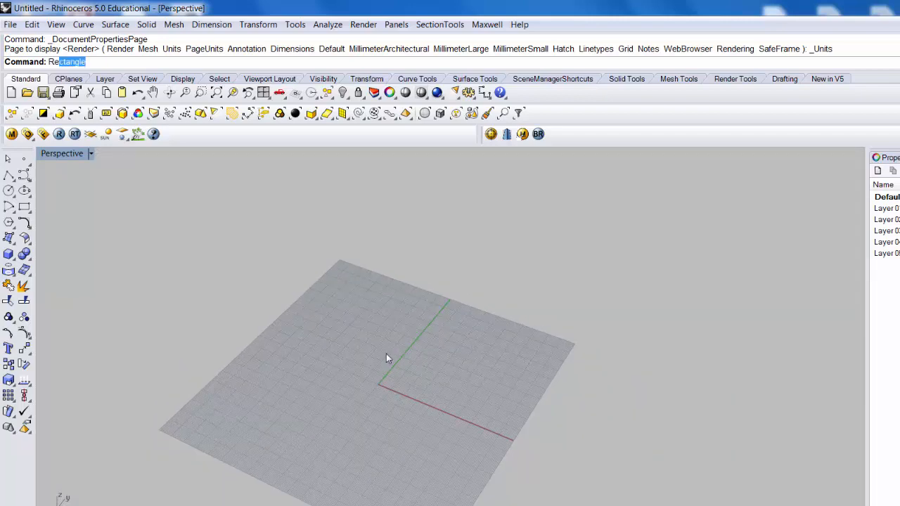
pyautogui.press('BackSpace')
pyautogui.press('BackSpace')
pyautogui.write('Box')
pyautogui.press('Return')
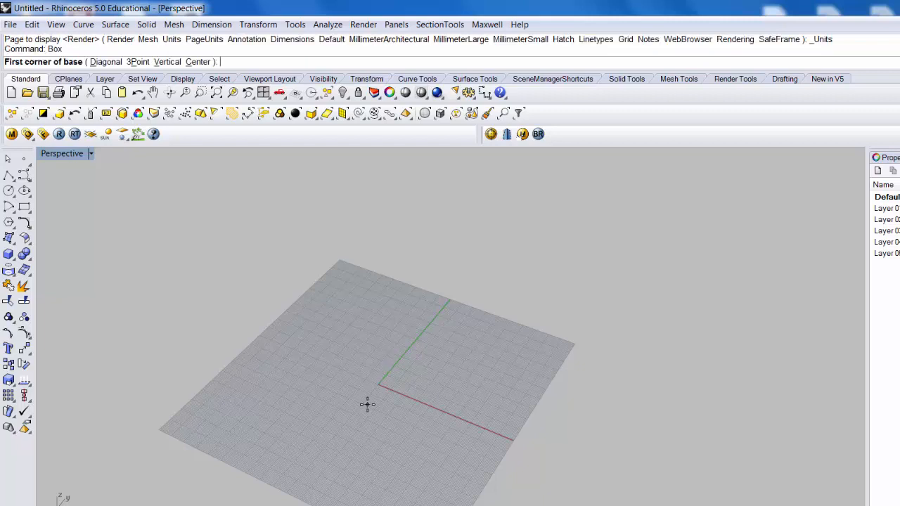
pyautogui.click(367, 405)
pyautogui.click(471, 357)
pyautogui.click(476, 291)
pyautogui.moveTo(500, 382); pyautogui.dragTo(448, 341, button='right')
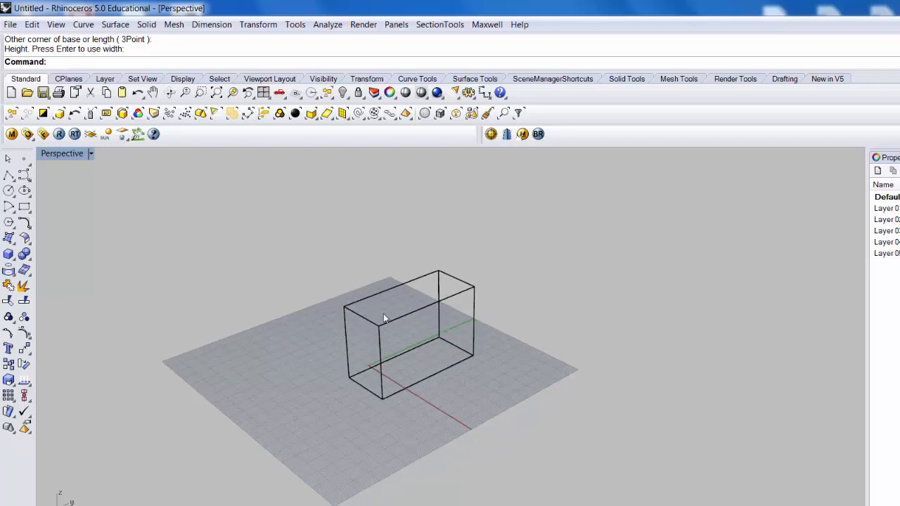
# Step: Try the Shaded and Rendered display modes in the Perspective viewport
pyautogui.click(57, 154)
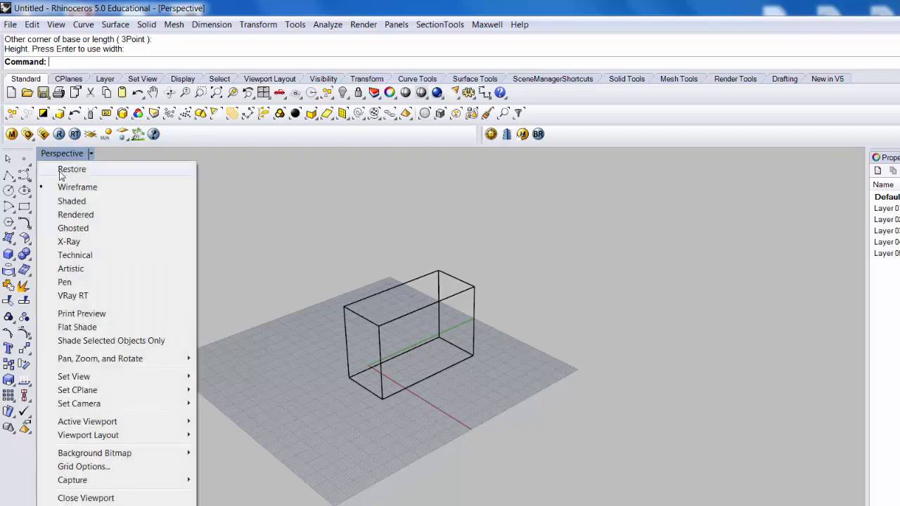
pyautogui.click(72, 201)
pyautogui.moveTo(168, 267); pyautogui.dragTo(169, 199, button='right')
pyautogui.click(71, 154)
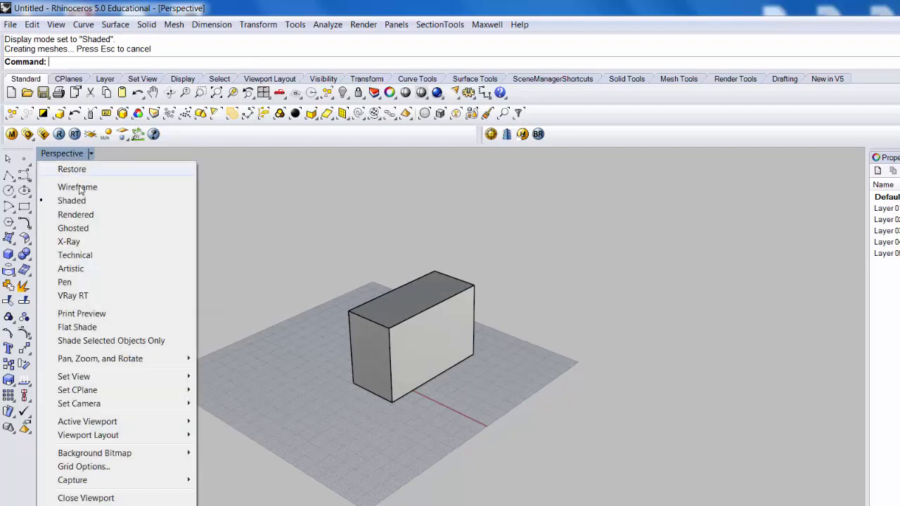
pyautogui.click(76, 214)
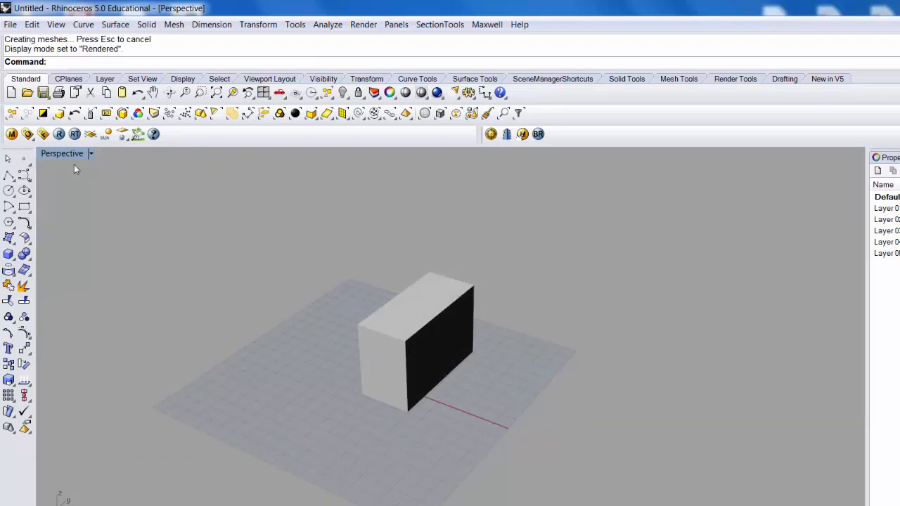
# Step: Set the Perspective viewport to Ghosted display mode and inspect the box from several angles
pyautogui.click(71, 154)
pyautogui.click(75, 229)
pyautogui.moveTo(116, 246); pyautogui.dragTo(85, 188, button='right')
pyautogui.moveTo(140, 213); pyautogui.dragTo(315, 373, button='right')
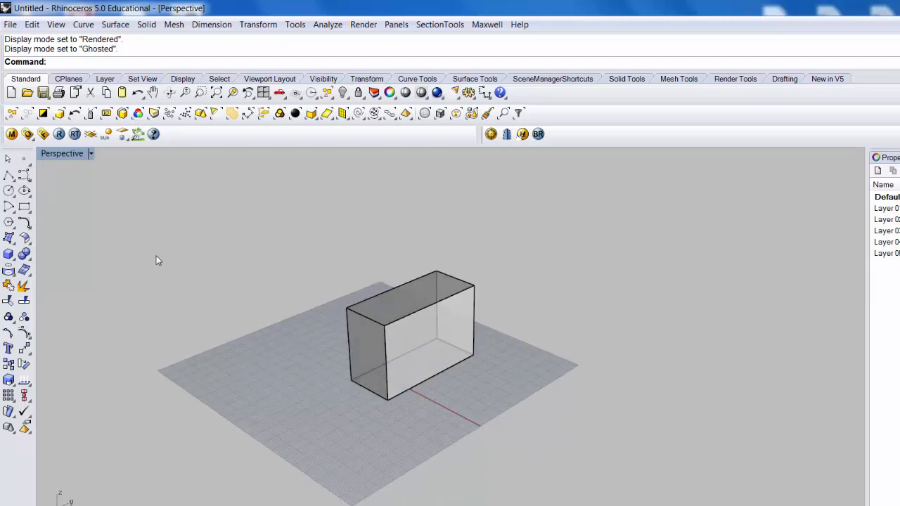
pyautogui.moveTo(157, 260); pyautogui.dragTo(196, 283, button='right')
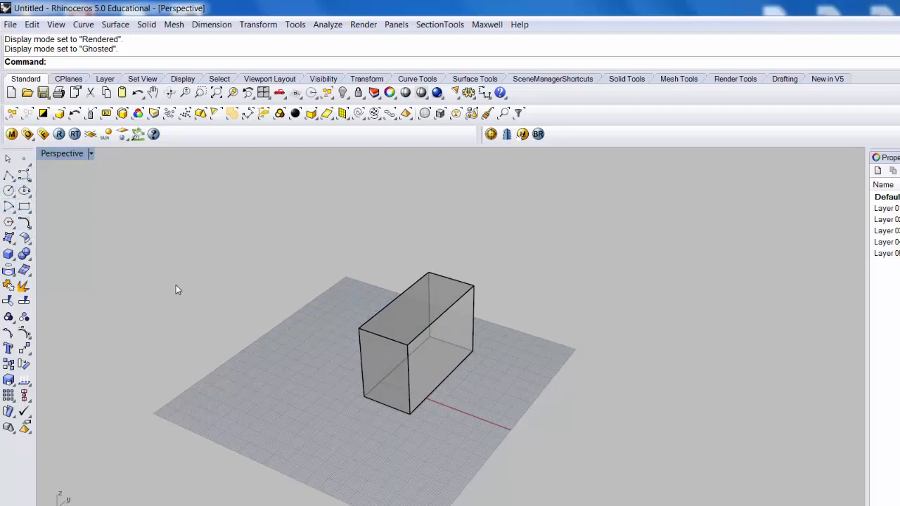
# Step: Draw a freehand sphere outside the grid, well clear of the box
pyautogui.write('Sphere')
pyautogui.press('Return')
pyautogui.click(188, 287)
pyautogui.click(235, 266)
pyautogui.scroll(3, 312, 287)
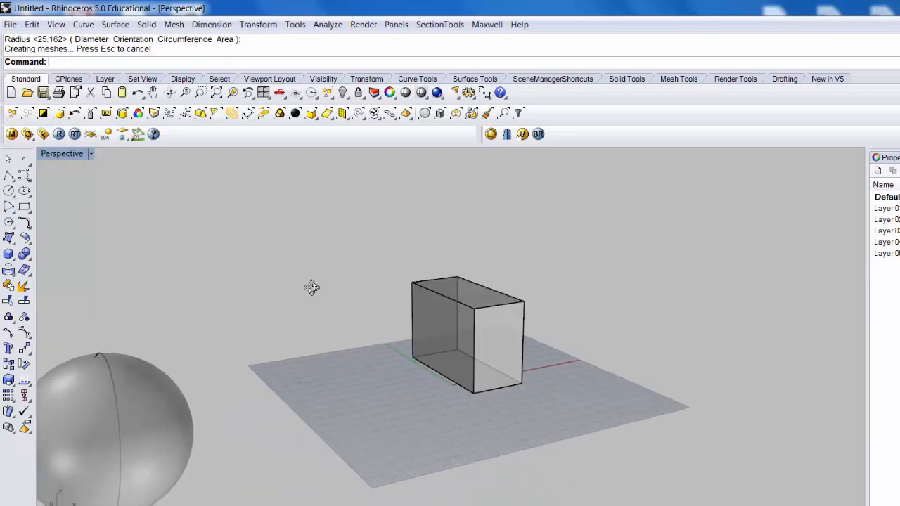
pyautogui.scroll(-6, 402, 333)
pyautogui.scroll(3, 424, 323)
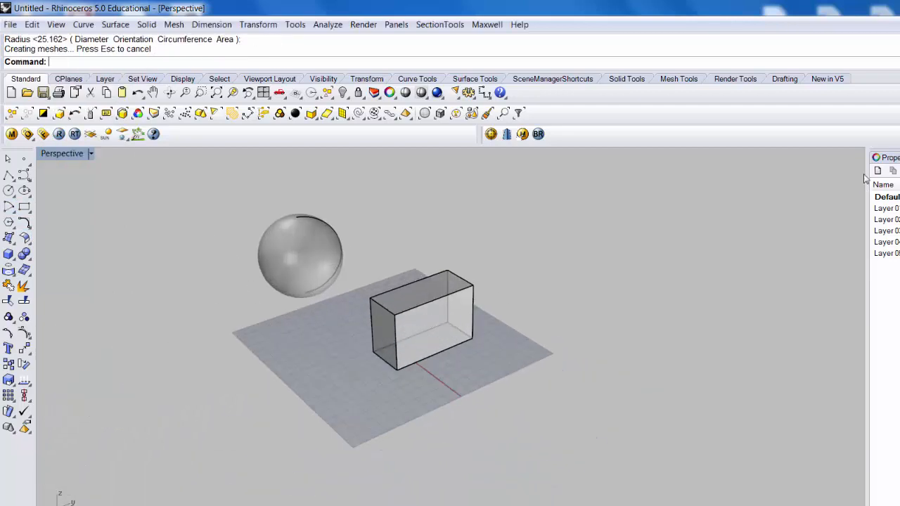
# Step: Toggle the surface isocurves on and off in the viewport's display settings while inspecting the sphere
pyautogui.click(888, 158)
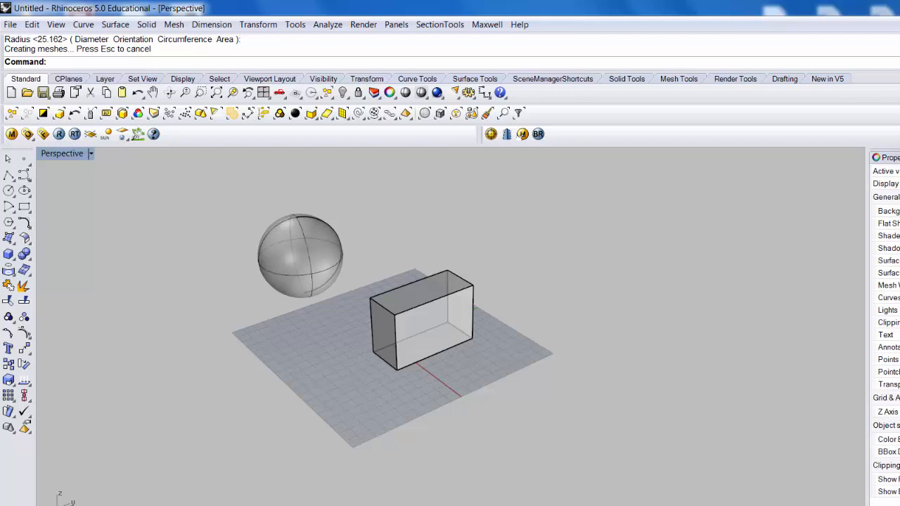
pyautogui.moveTo(380, 290); pyautogui.dragTo(463, 246, button='right')
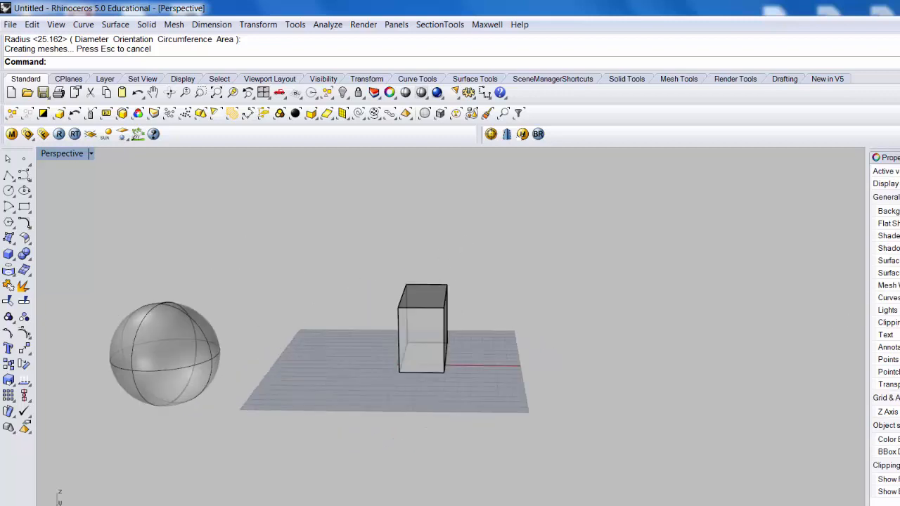
pyautogui.moveTo(275, 302); pyautogui.dragTo(179, 301, button='right')
pyautogui.scroll(3, 179, 301)
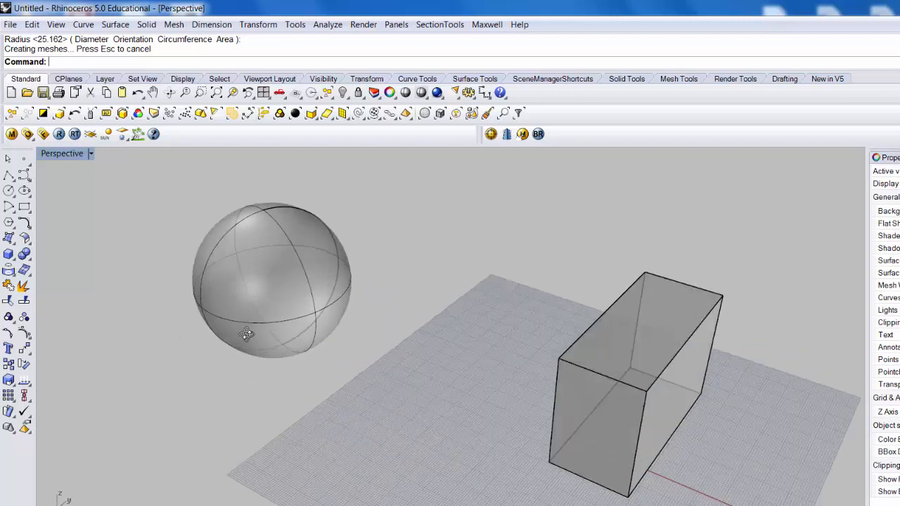
pyautogui.moveTo(247, 335); pyautogui.dragTo(288, 276, button='right')
pyautogui.click(288, 276)
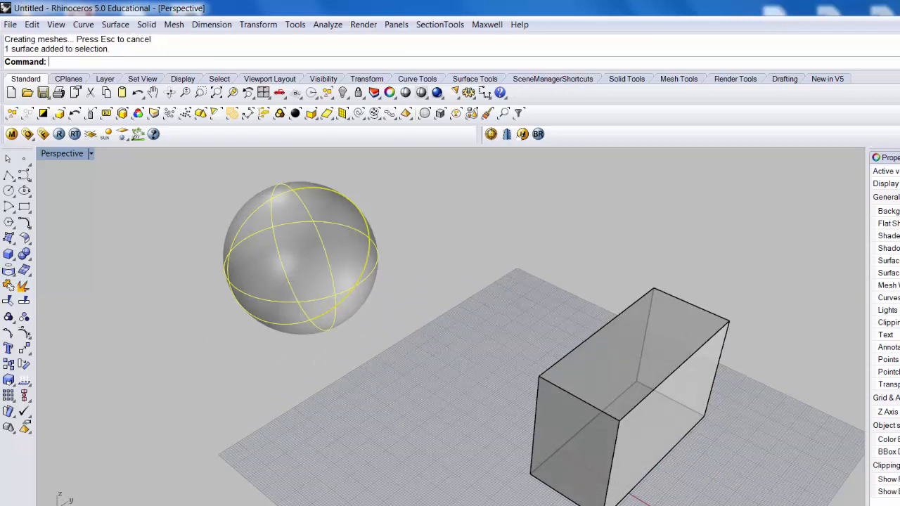
pyautogui.click(408, 256)
# Step: Switch the Perspective viewport to Shaded display mode and check how the sphere looks when selected and deselected
pyautogui.click(67, 159)
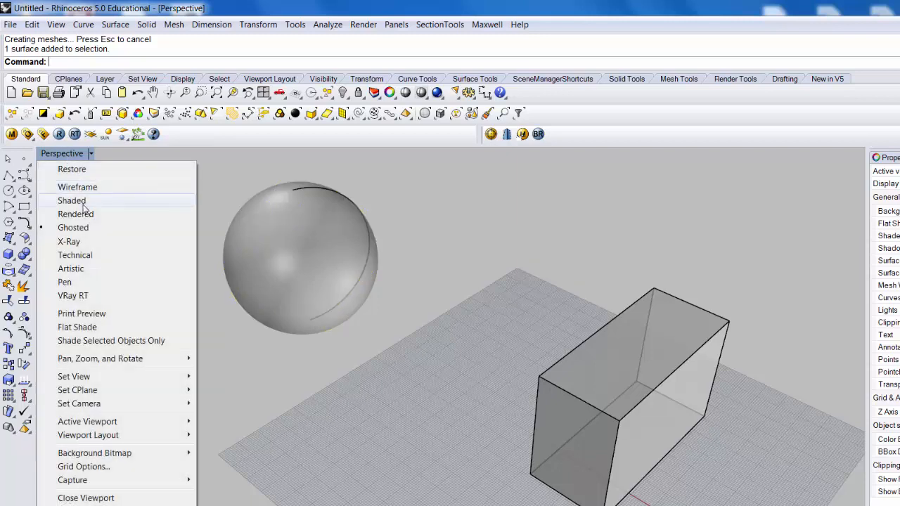
pyautogui.click(73, 201)
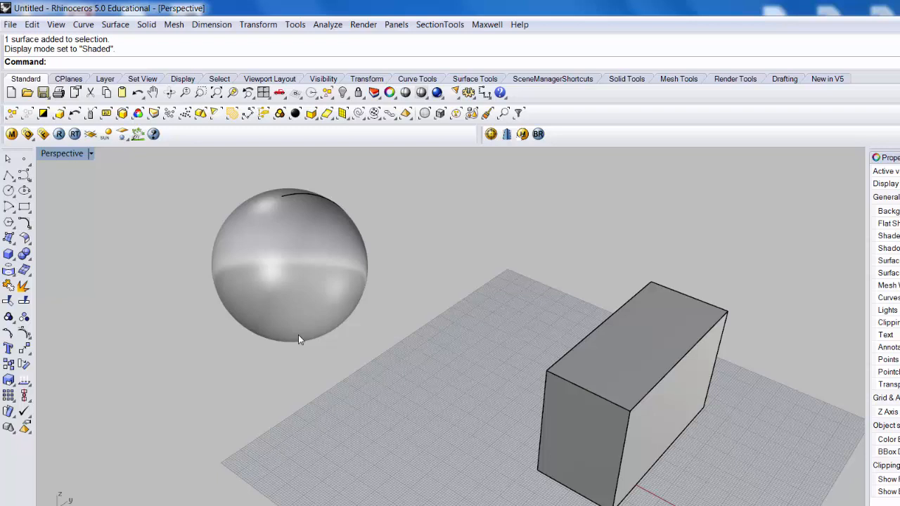
pyautogui.click(269, 283)
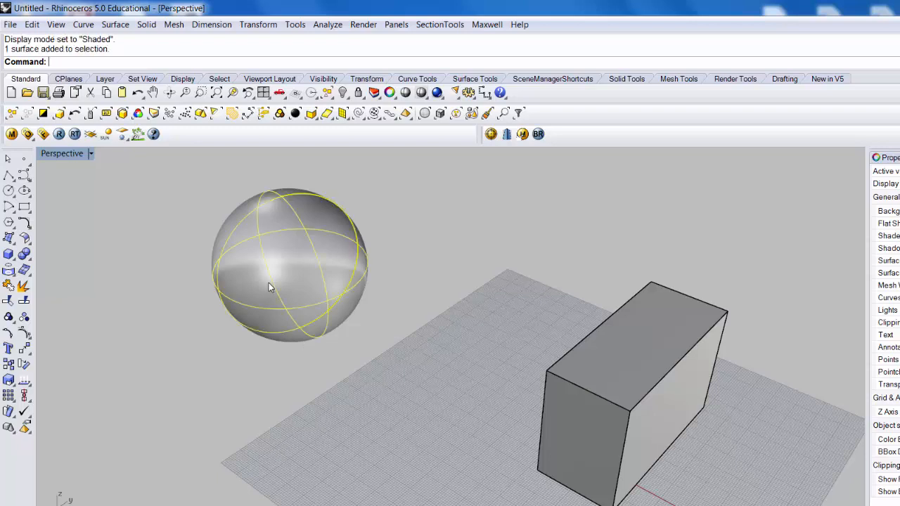
pyautogui.click(400, 287)
pyautogui.scroll(-5, 396, 342)
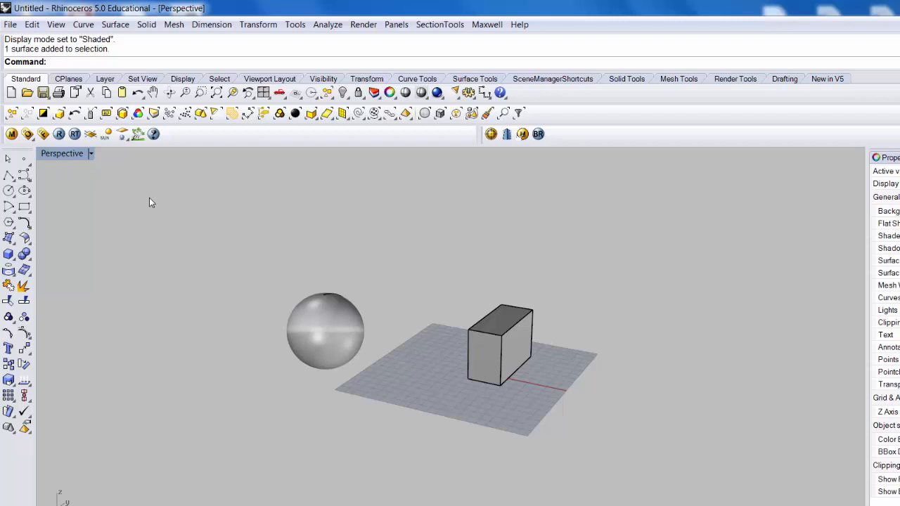
# Step: Review the Appearance colors and the Modeling Aids entries in the Rhino options, and cancel without changes
pyautogui.write('Options')
pyautogui.press('Return')
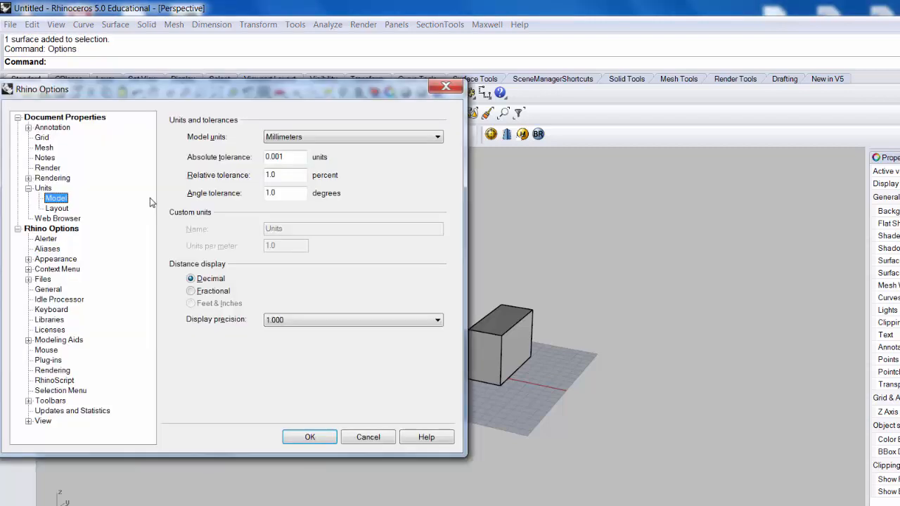
pyautogui.click(28, 259)
pyautogui.click(57, 270)
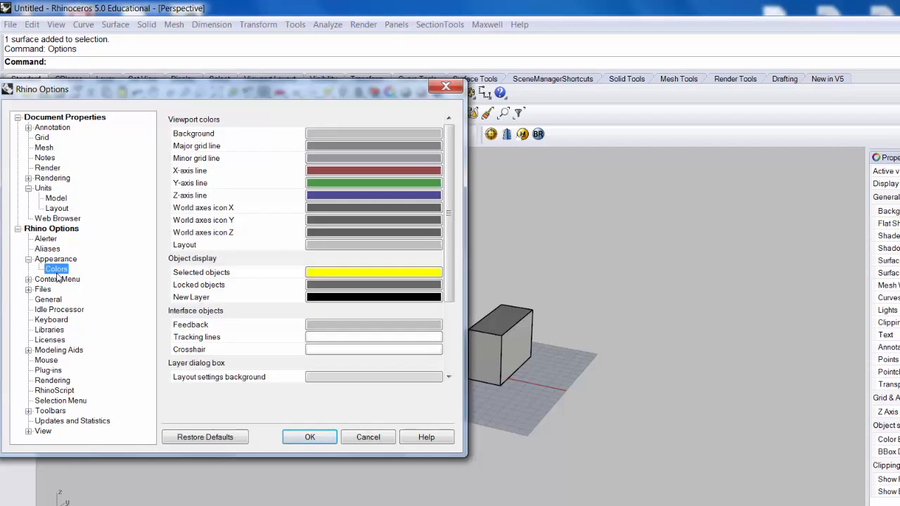
pyautogui.click(28, 350)
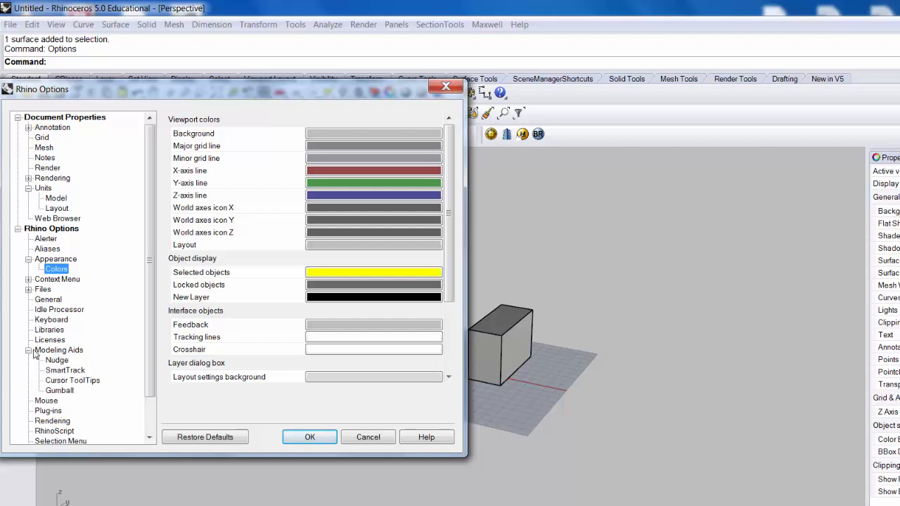
pyautogui.click(28, 350)
pyautogui.click(367, 437)
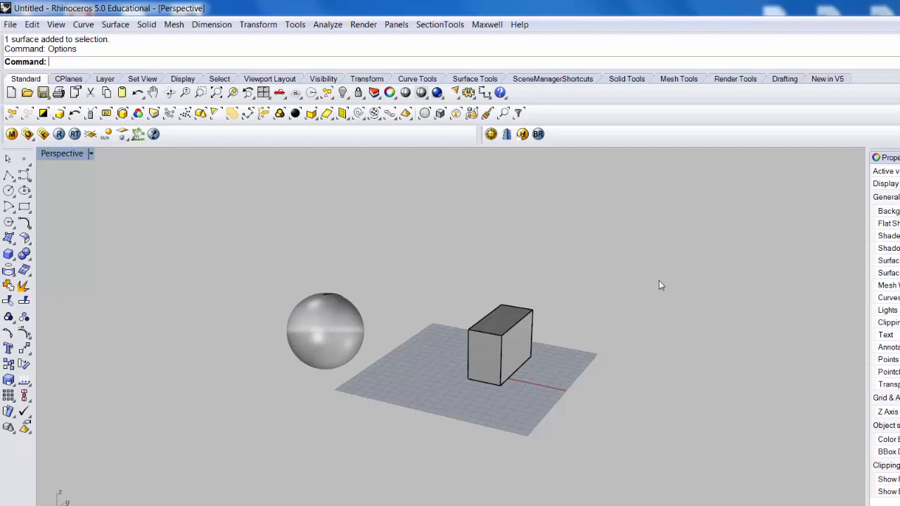
# Step: Rename Layer 01 as UG_WK and Layer 02 as UG_CLI
pyautogui.click(887, 209)
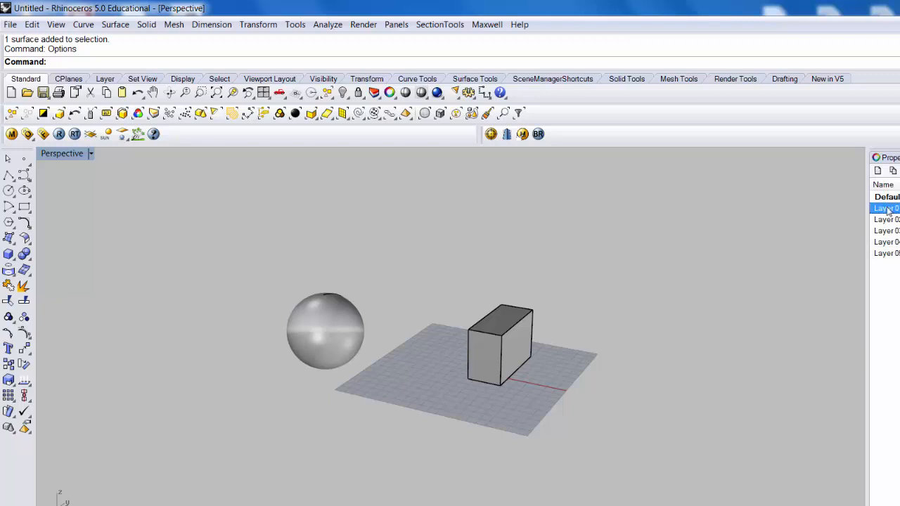
pyautogui.write('UG Wo')
pyautogui.press('BackSpace')
pyautogui.write('K')
pyautogui.press('Return')
pyautogui.click(888, 220)
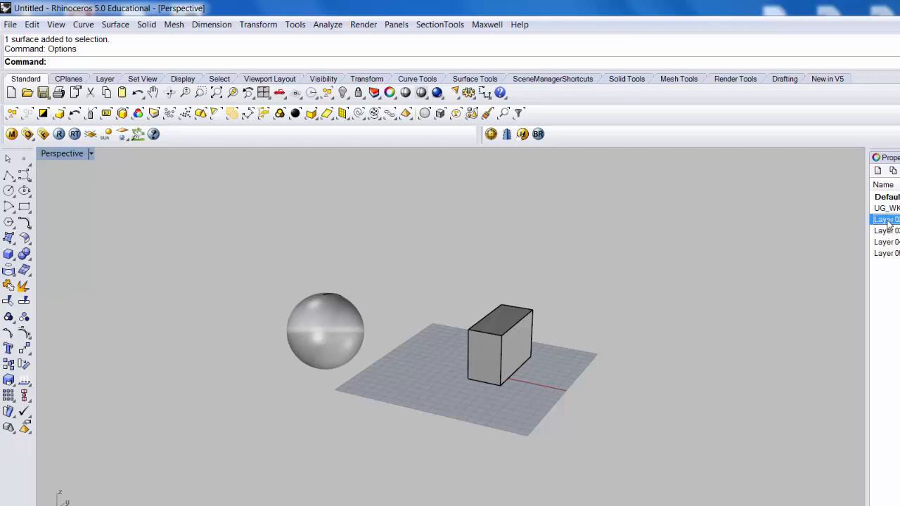
pyautogui.write('UG_CLI')
# Step: Rename Layer 03 as 3D_SUR
pyautogui.click(889, 231)
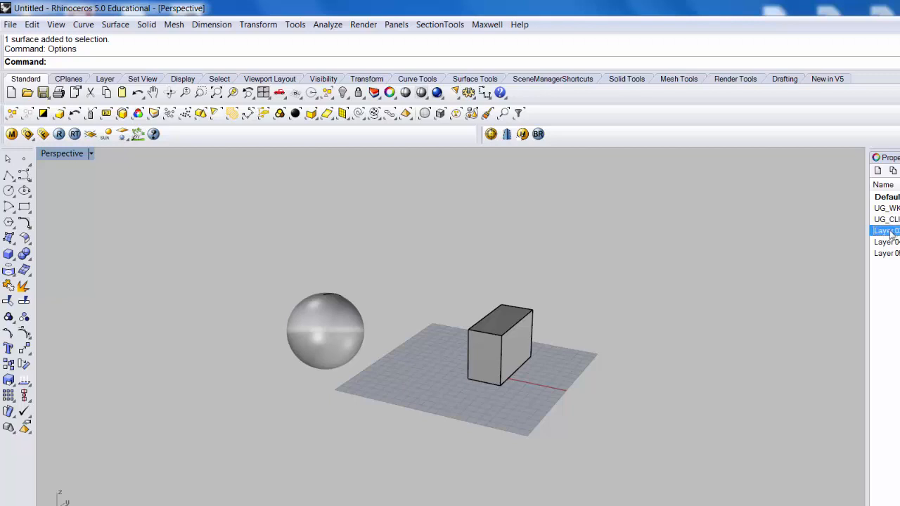
pyautogui.click(887, 231)
pyautogui.write('SU_')
pyautogui.press('BackSpace')
pyautogui.press('BackSpace')
pyautogui.press('BackSpace')
pyautogui.write('2d')
pyautogui.press('BackSpace')
pyautogui.press('BackSpace')
pyautogui.write('3D_SUR')
# Step: Rename Layer 04 as 3D_CUR
pyautogui.doubleClick(884, 244)
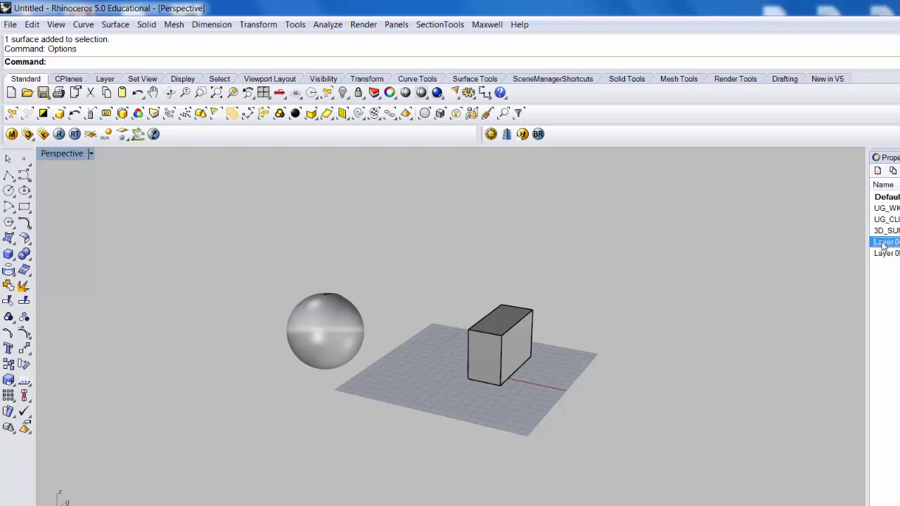
pyautogui.write('3D_CUR')
pyautogui.press('Return')
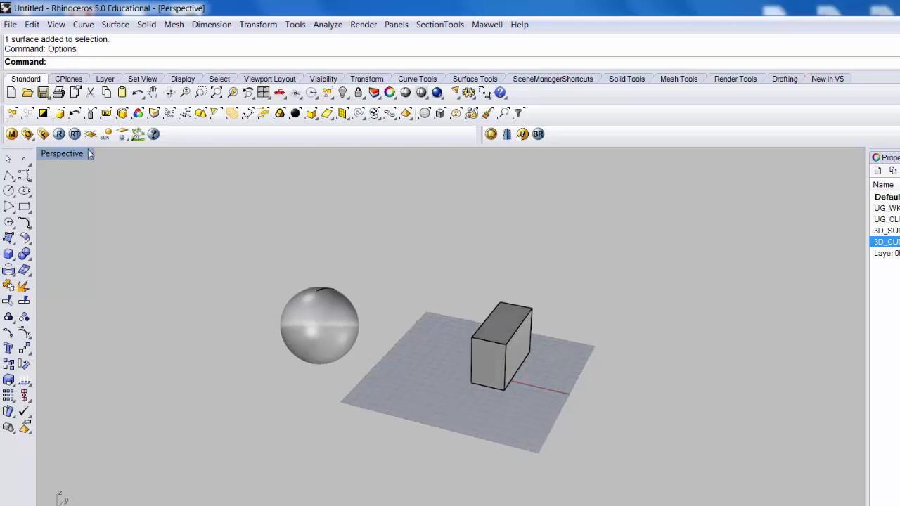
# Step: Switch the Perspective viewport to parallel projection
pyautogui.scroll(3, 483, 345)
pyautogui.moveTo(483, 345); pyautogui.dragTo(571, 340, button='right')
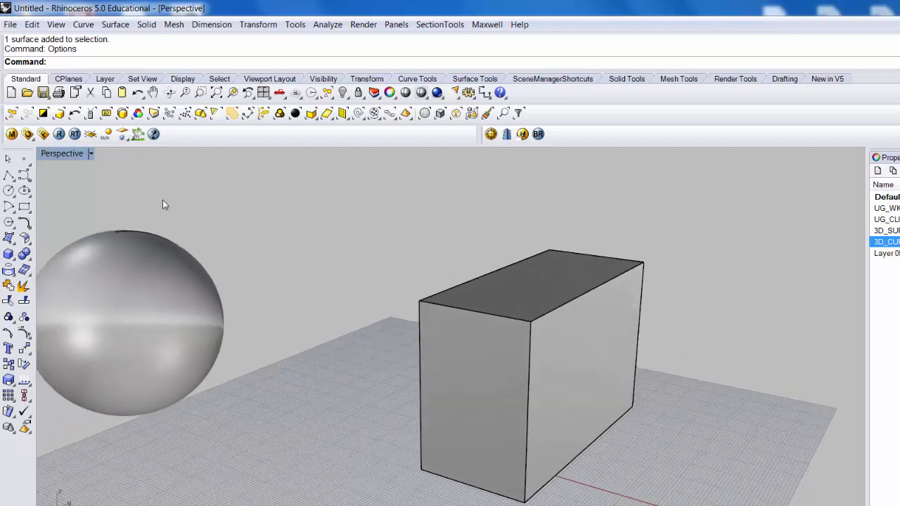
pyautogui.click(61, 155)
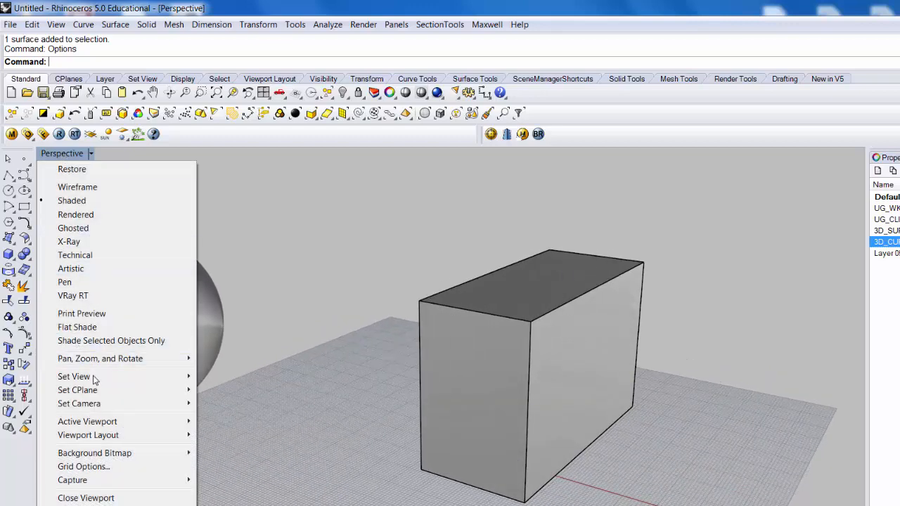
pyautogui.click(77, 505)
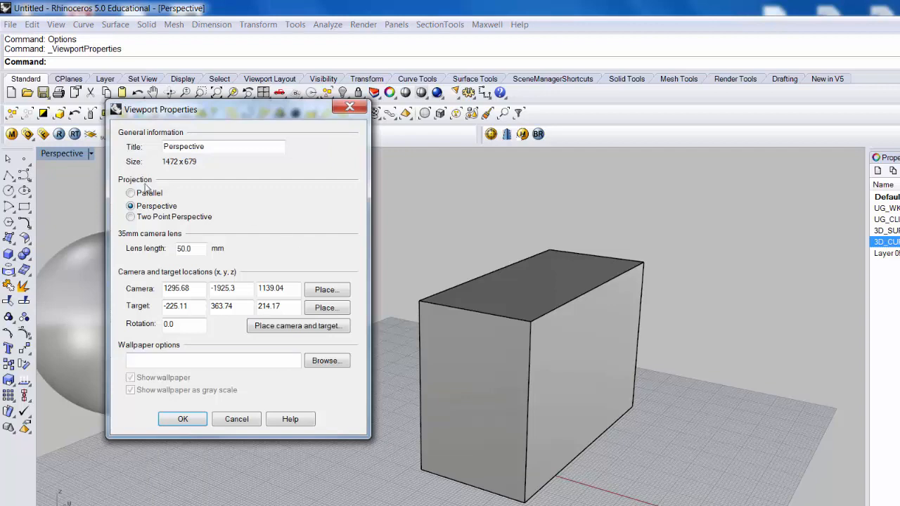
pyautogui.click(139, 193)
pyautogui.click(182, 419)
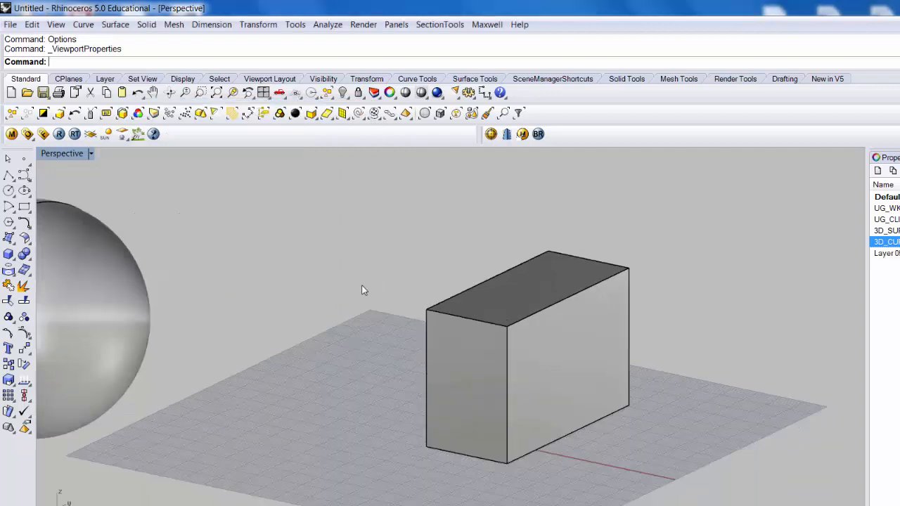
pyautogui.moveTo(364, 289); pyautogui.dragTo(381, 303, button='right')
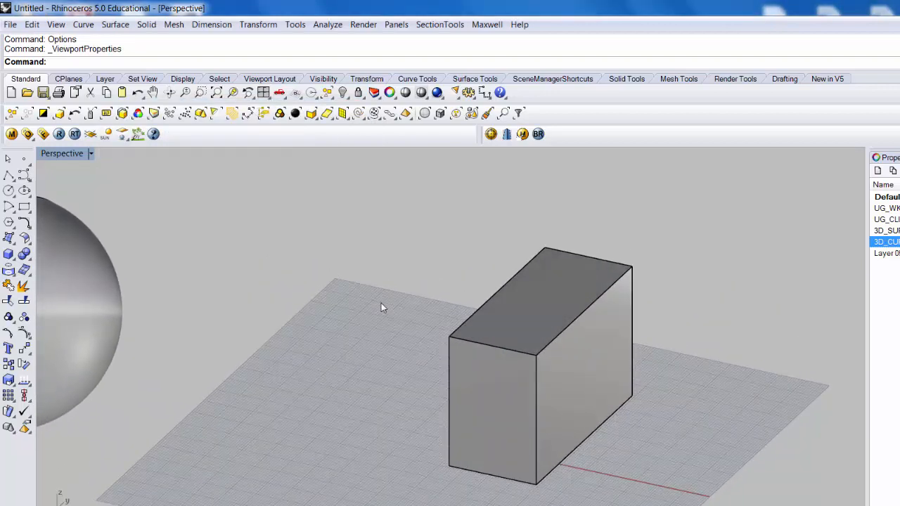
# Step: Set the Perspective viewport back to perspective projection with a 35 mm lens length
pyautogui.click(68, 154)
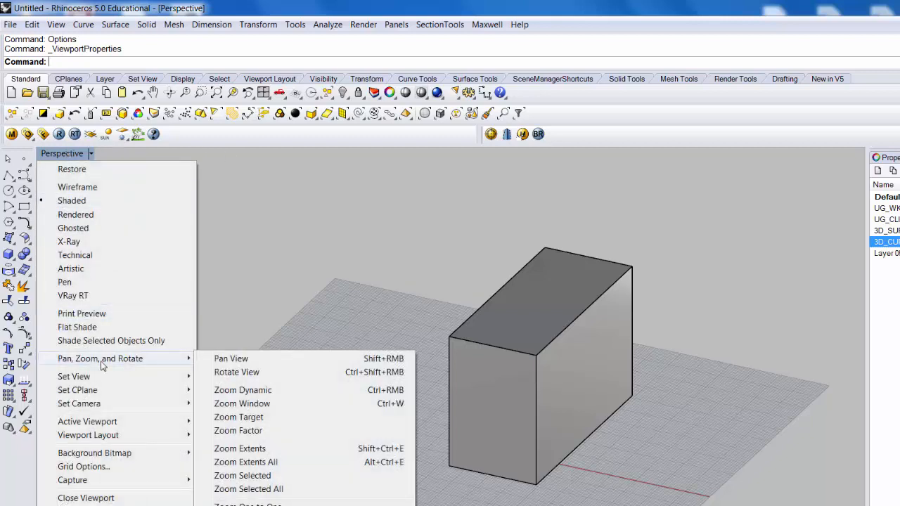
pyautogui.moveTo(103, 398)
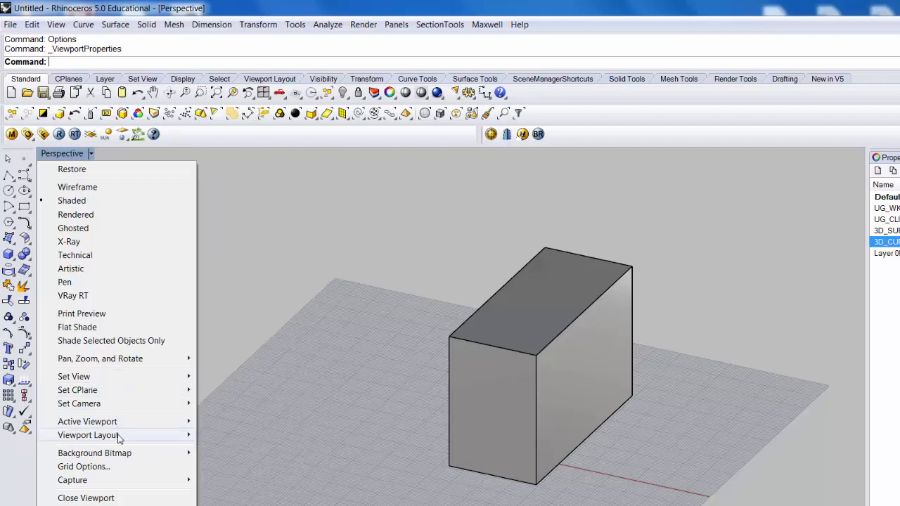
pyautogui.moveTo(119, 437)
pyautogui.click(84, 505)
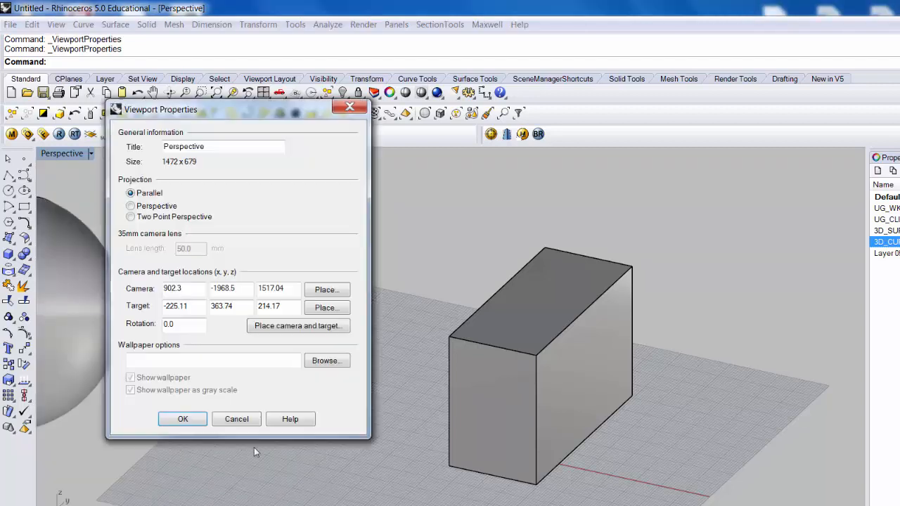
pyautogui.click(130, 206)
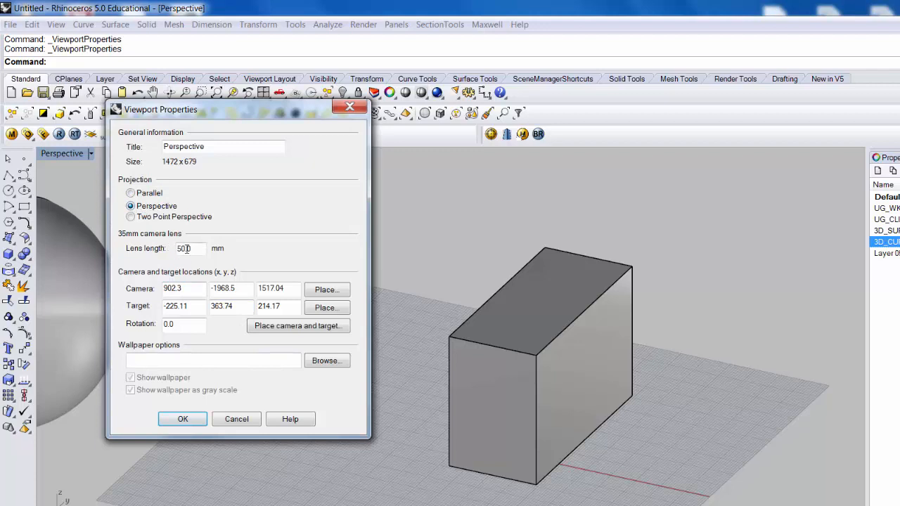
pyautogui.moveTo(190, 249); pyautogui.dragTo(157, 245)
pyautogui.click(183, 419)
pyautogui.moveTo(468, 372); pyautogui.dragTo(418, 345, button='right')
# Step: Set the Perspective viewport's camera lens length to 50 mm
pyautogui.click(71, 154)
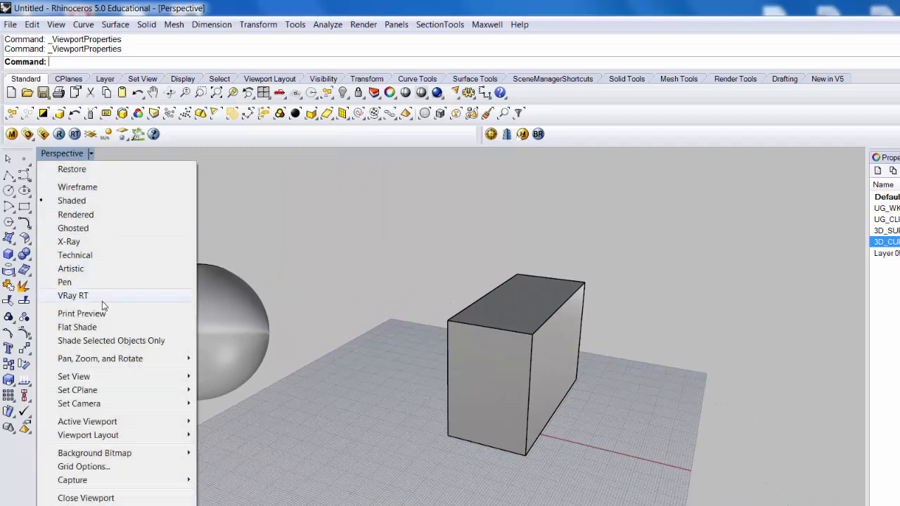
pyautogui.moveTo(99, 381)
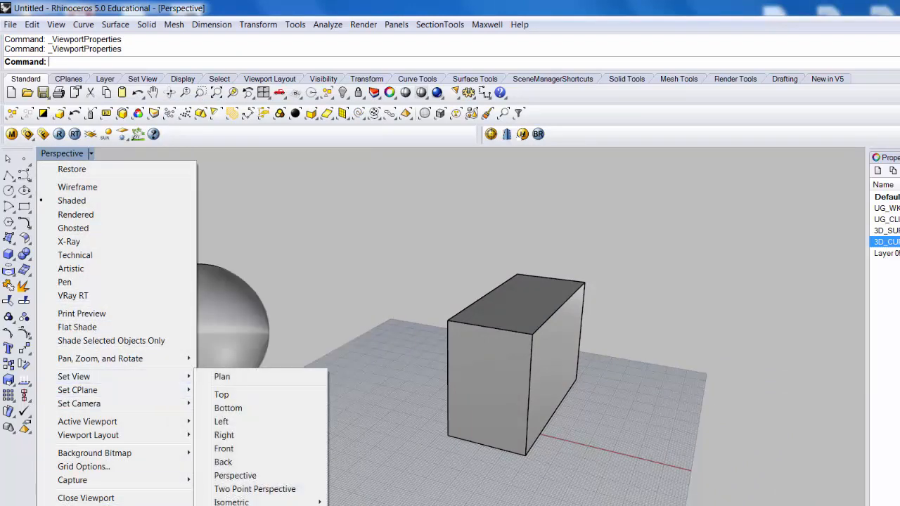
pyautogui.click(84, 504)
pyautogui.moveTo(190, 246); pyautogui.dragTo(163, 240)
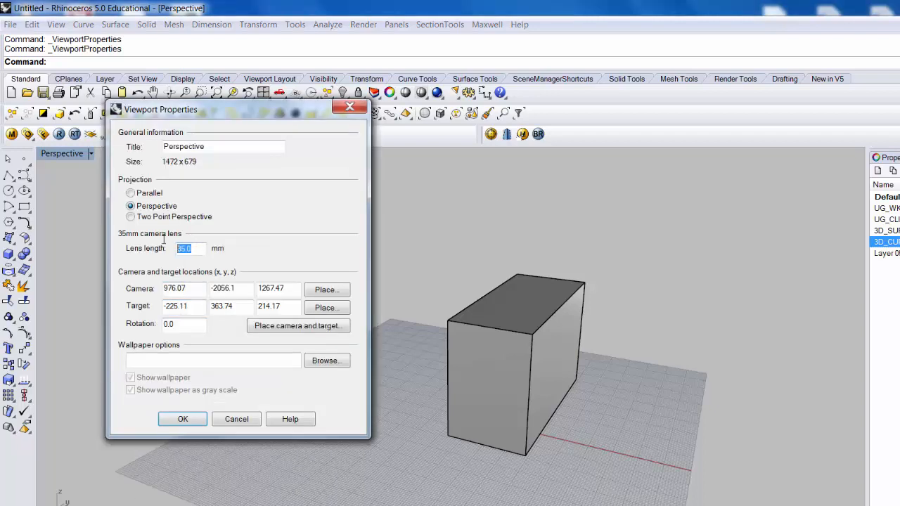
pyautogui.write('50')
pyautogui.click(182, 419)
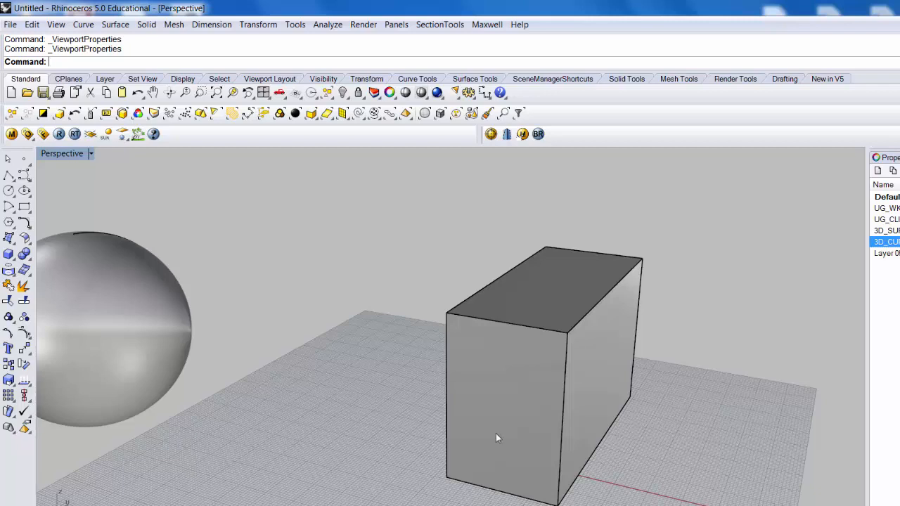
# Step: Draw a line on the construction plane from a point beside the box toward the base of its long side
pyautogui.write('L')
pyautogui.press('Return')
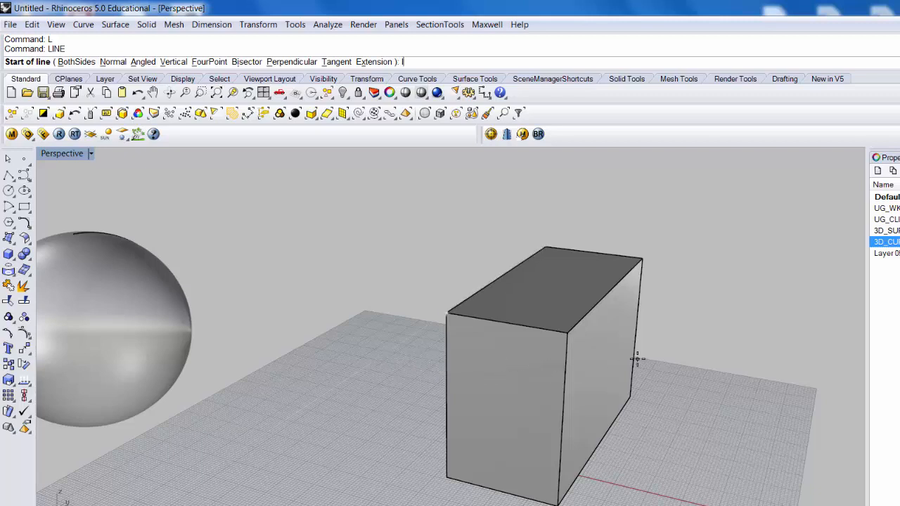
pyautogui.click(694, 451)
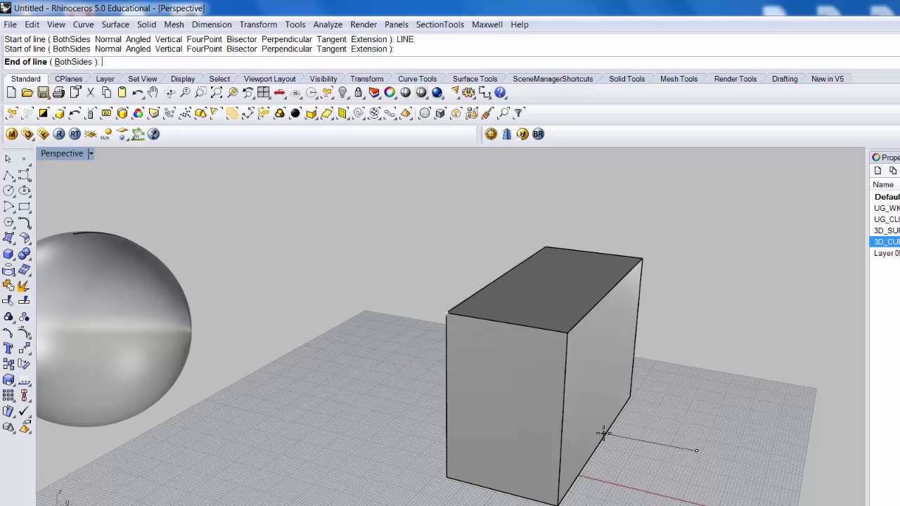
pyautogui.moveTo(615, 414); pyautogui.dragTo(509, 446, button='right')
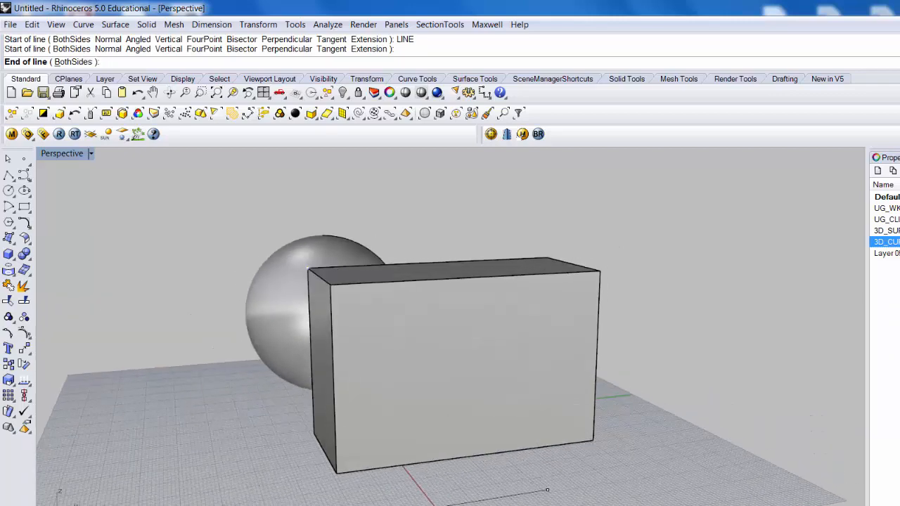
pyautogui.click(502, 450)
pyautogui.moveTo(597, 460); pyautogui.dragTo(670, 494, button='right')
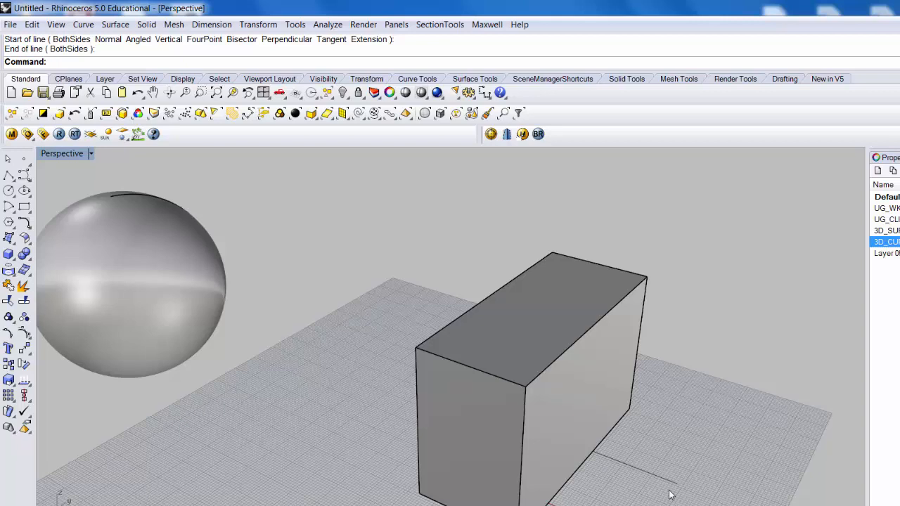
# Step: Change the model units to inches without scaling the model
pyautogui.click(517, 362)
pyautogui.scroll(-5, 570, 344)
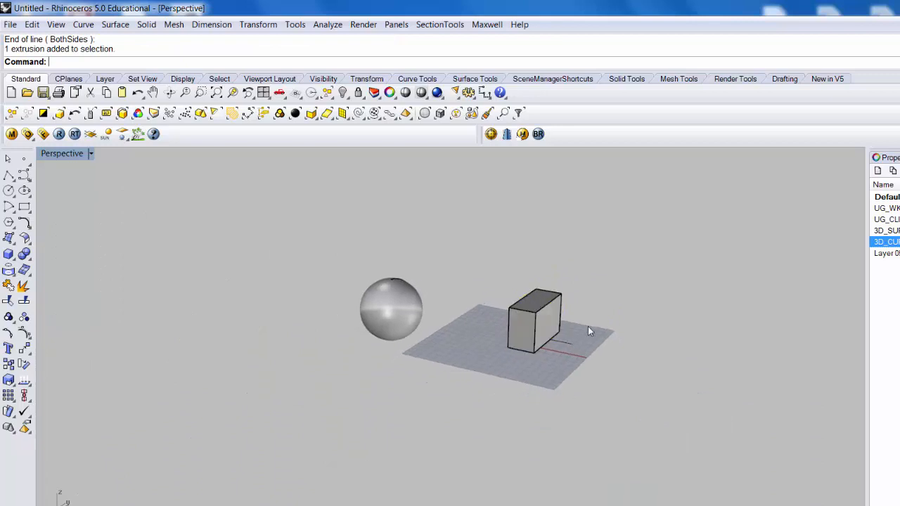
pyautogui.write('Units')
pyautogui.press('Return')
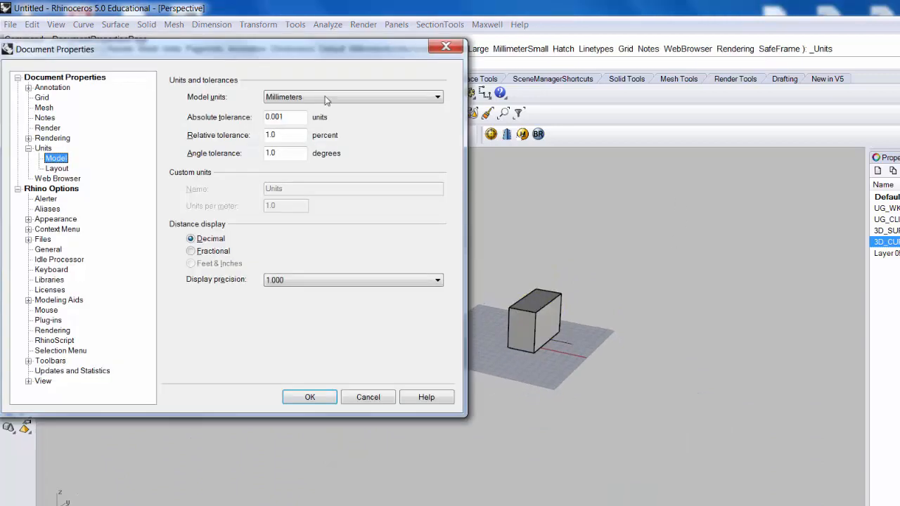
pyautogui.click(313, 97)
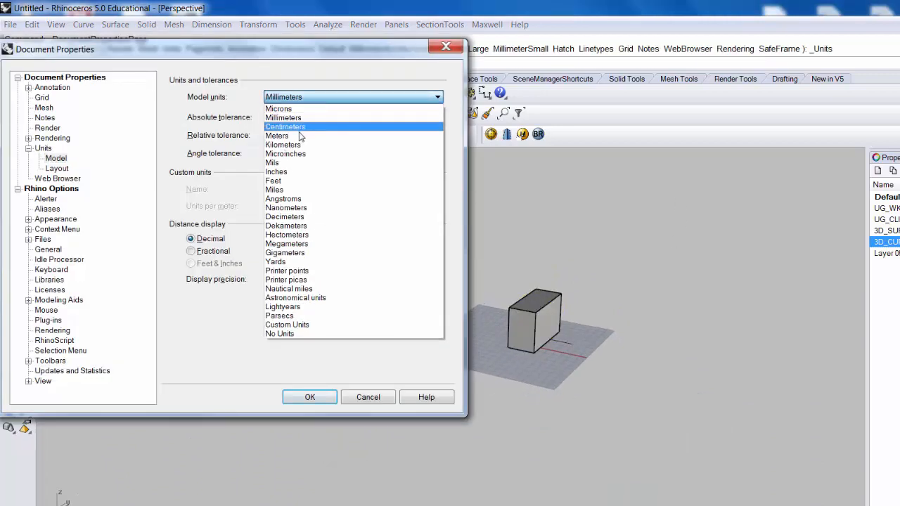
pyautogui.click(293, 173)
pyautogui.click(307, 398)
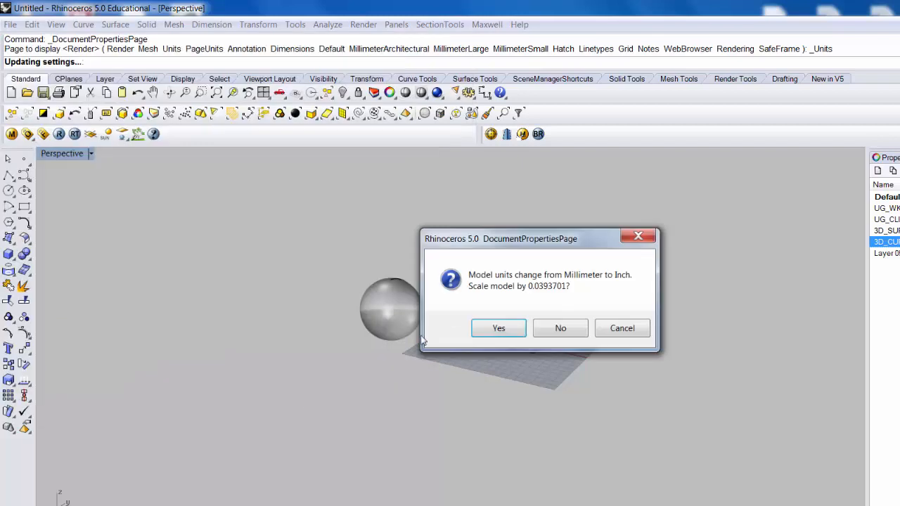
pyautogui.click(561, 331)
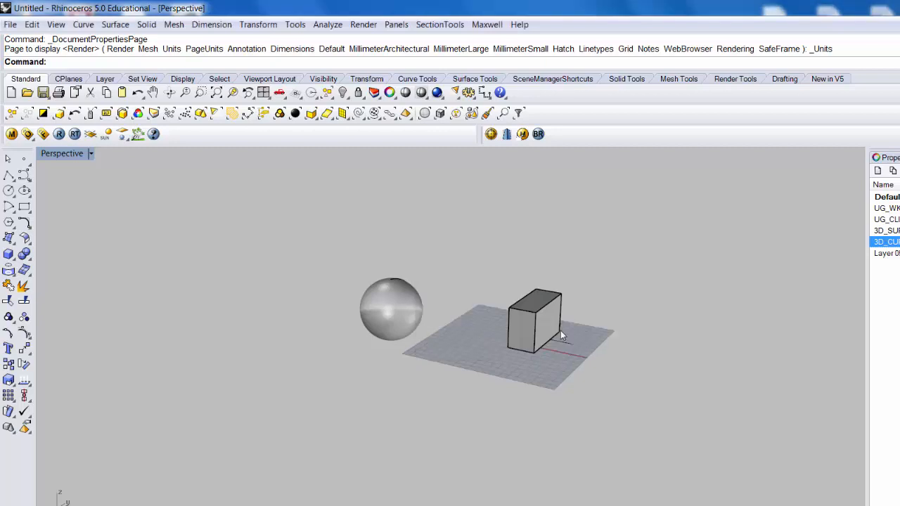
# Step: Review the current model units in the document properties and close them without changes
pyautogui.press('Return')
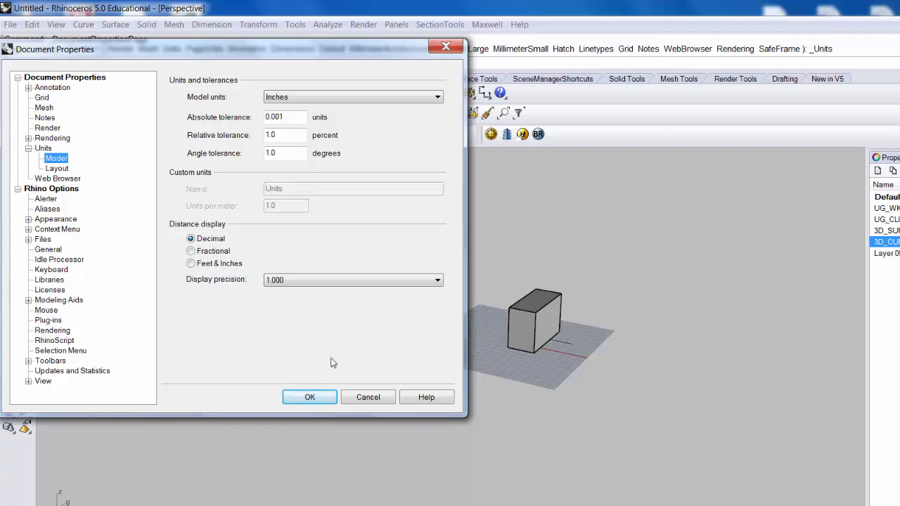
pyautogui.click(362, 398)
pyautogui.click(405, 327)
pyautogui.press('Escape')
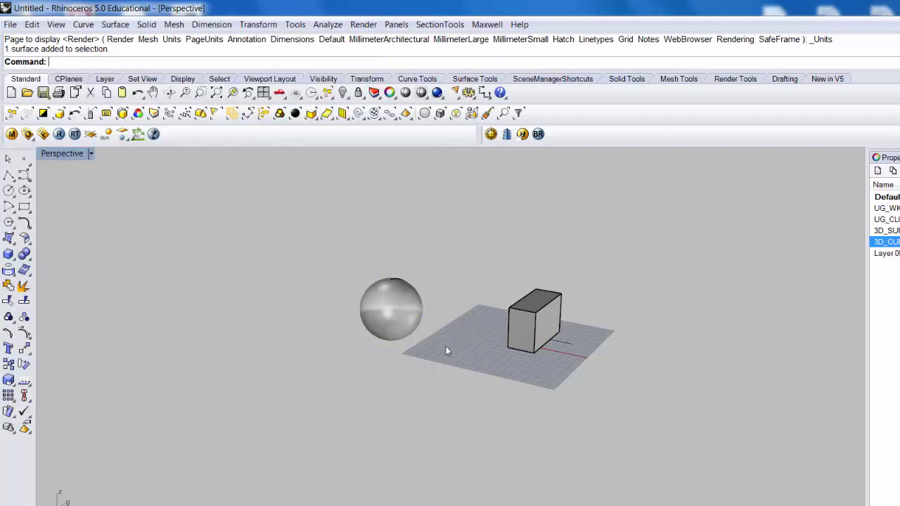
# Step: Set the model units back to millimeters without scaling the model
pyautogui.write('Units')
pyautogui.press('Return')
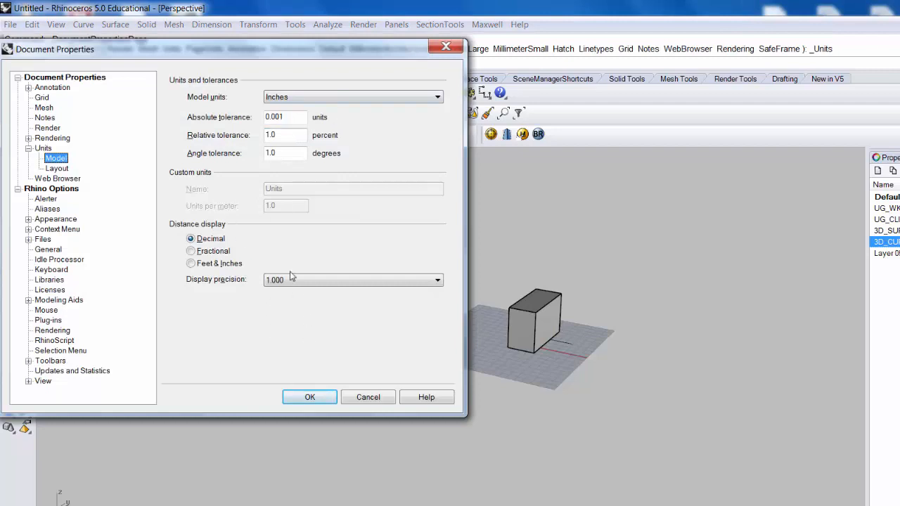
pyautogui.click(356, 99)
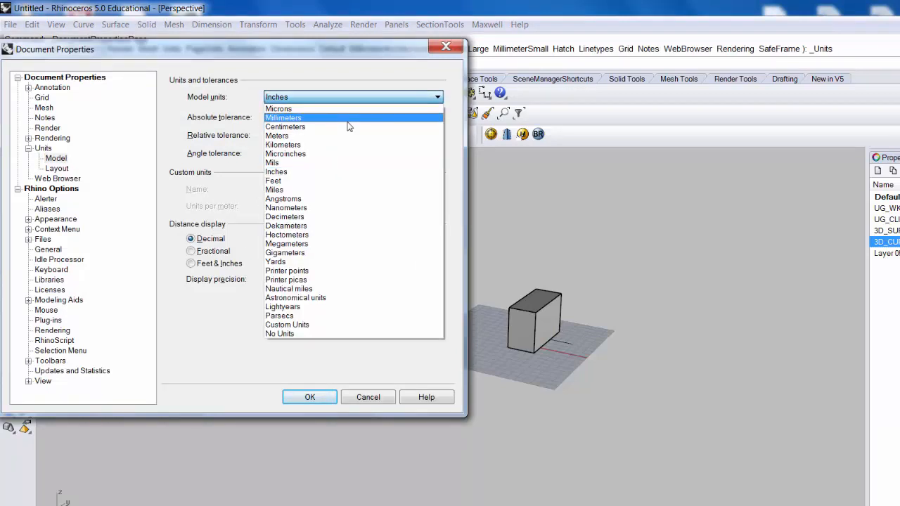
pyautogui.click(348, 119)
pyautogui.click(311, 396)
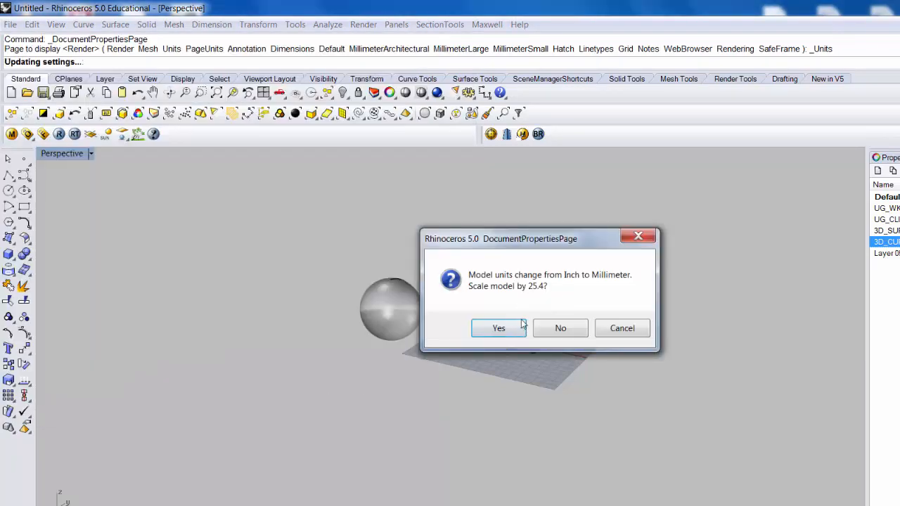
pyautogui.click(561, 328)
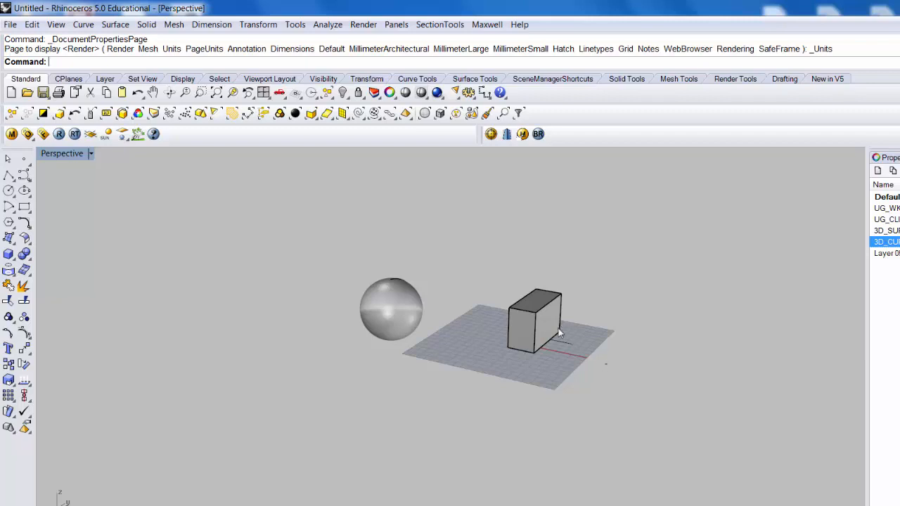
# Step: Delete the line, sphere and box from the model
pyautogui.moveTo(567, 352); pyautogui.dragTo(381, 253)
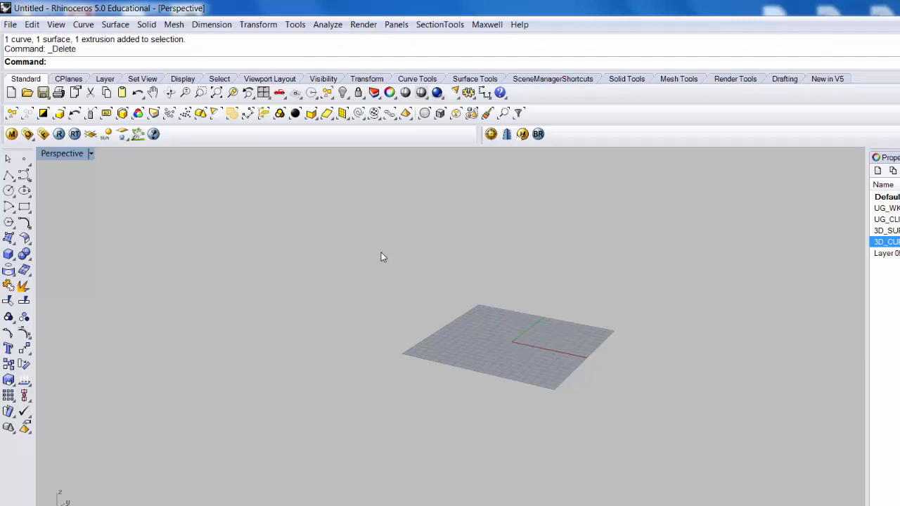
pyautogui.moveTo(392, 263); pyautogui.dragTo(462, 320, button='right')
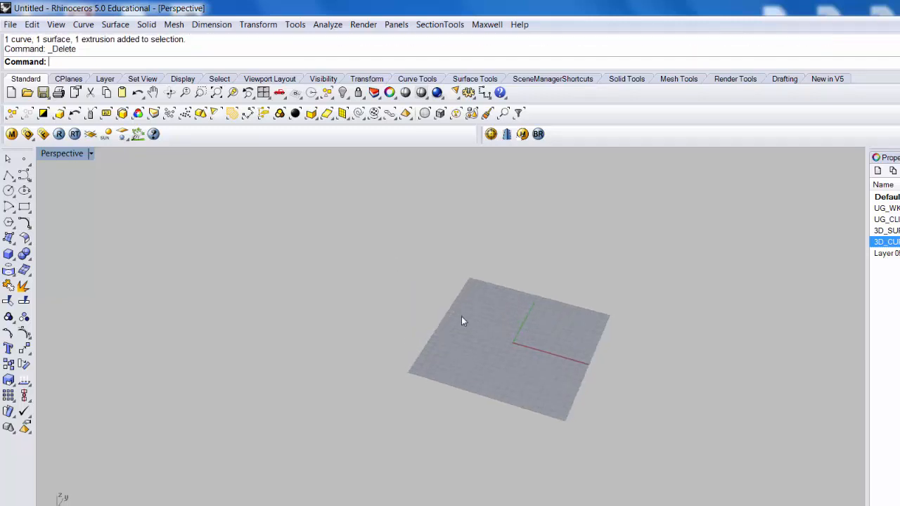
# Step: Draw a 6 in line from the origin (0,0,0) along the green Y axis with Ortho on
pyautogui.click(9, 177)
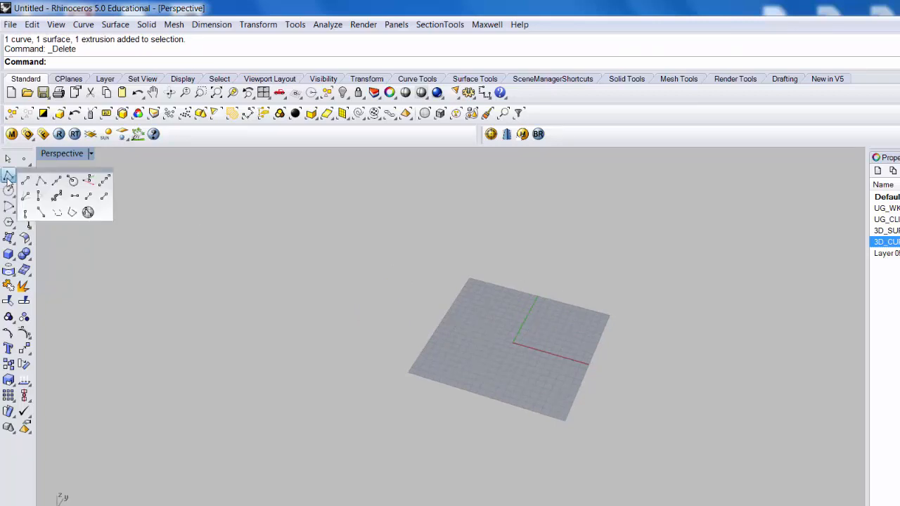
pyautogui.moveTo(58, 177); pyautogui.dragTo(113, 173)
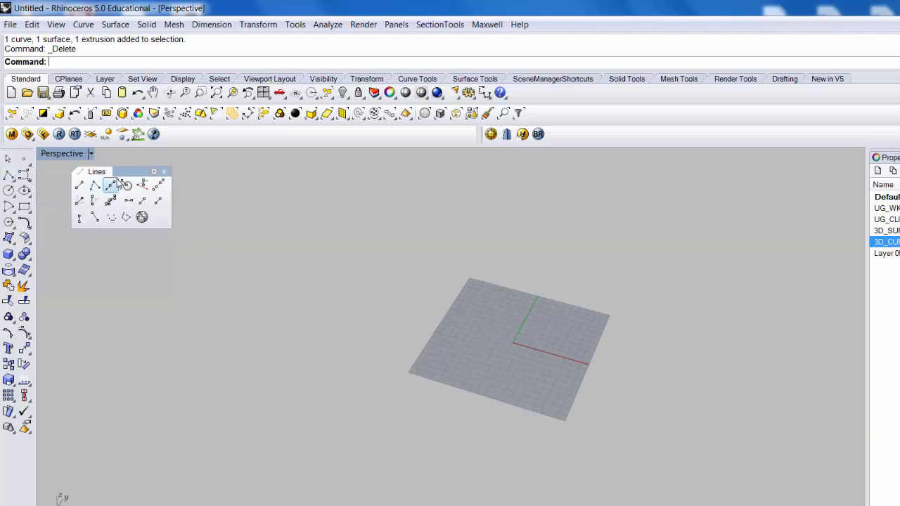
pyautogui.click(80, 187)
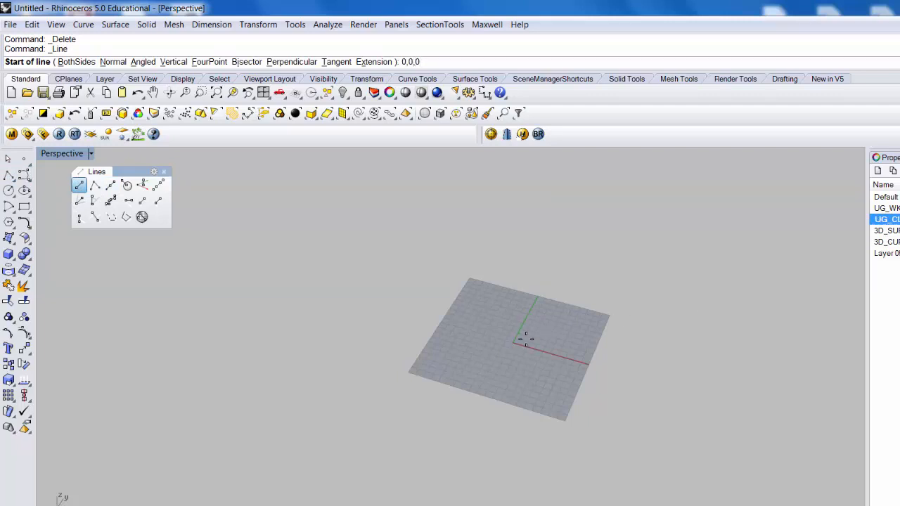
pyautogui.press('Return')
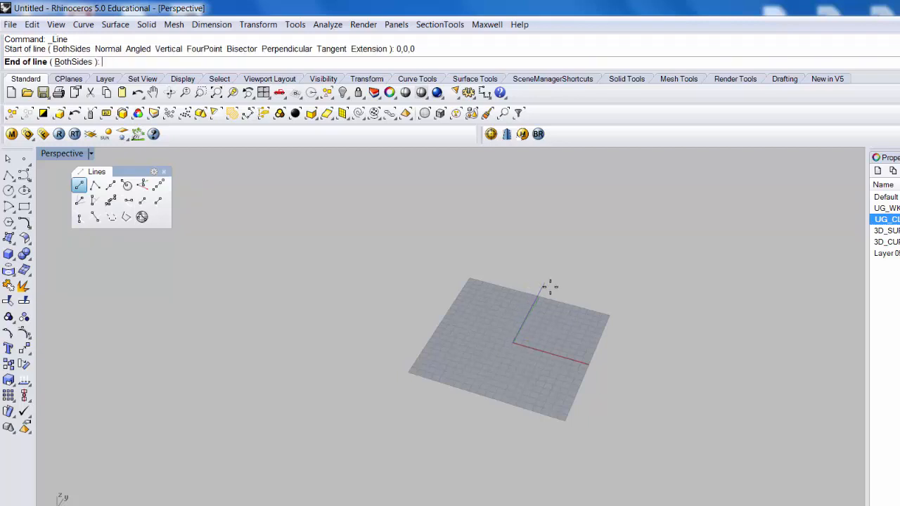
pyautogui.press('F8')
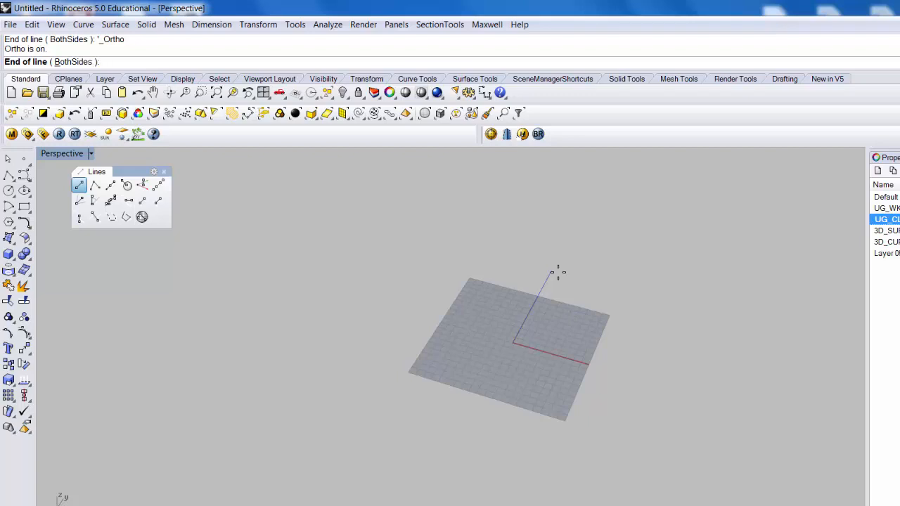
pyautogui.press('Return')
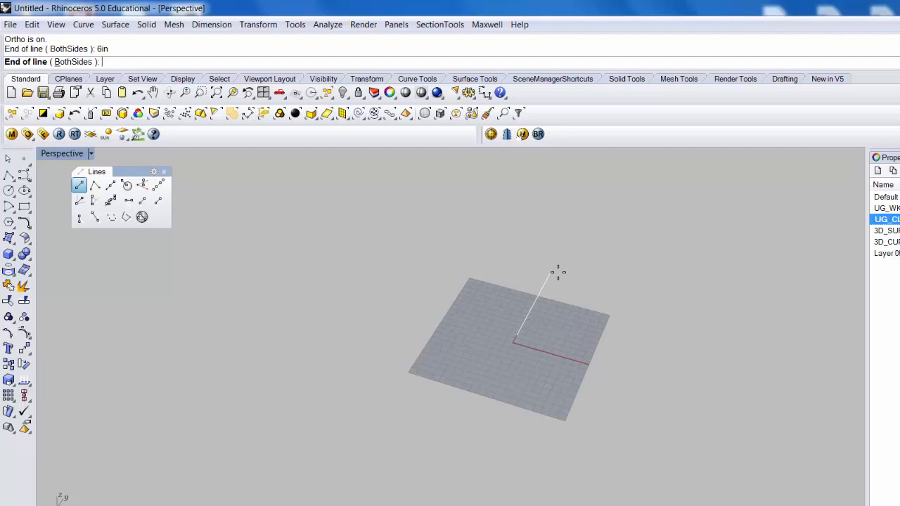
pyautogui.click(558, 273)
# Step: Set the grid extents to 100 for the active viewport
pyautogui.scroll(5, 526, 339)
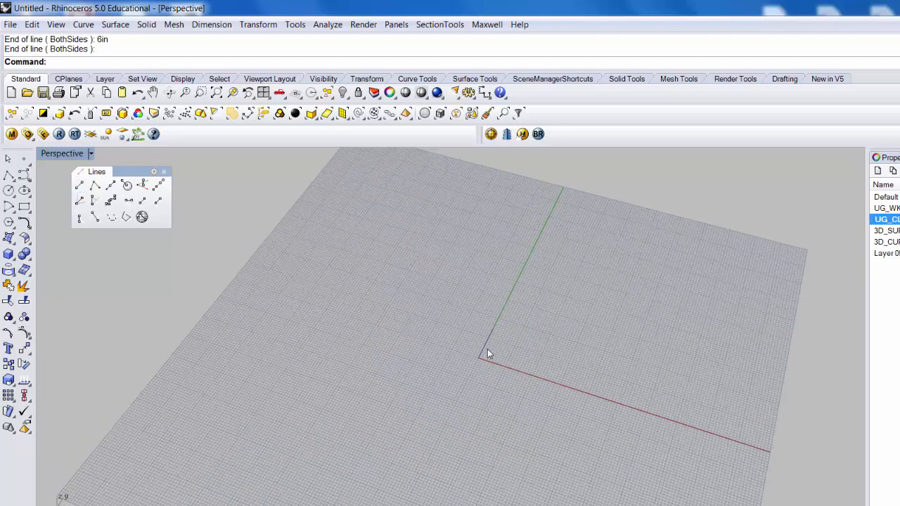
pyautogui.click(486, 350)
pyautogui.write('ZS')
pyautogui.press('Return')
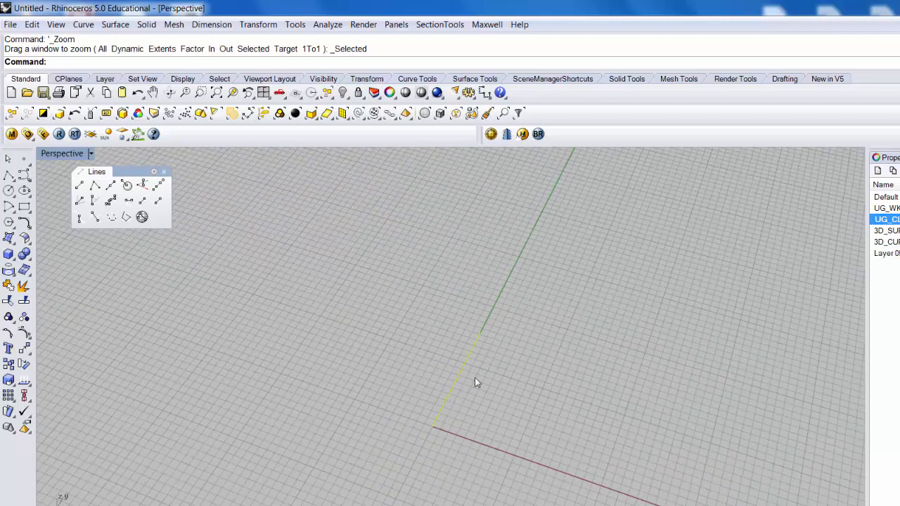
pyautogui.write('grifd')
pyautogui.press('Return')
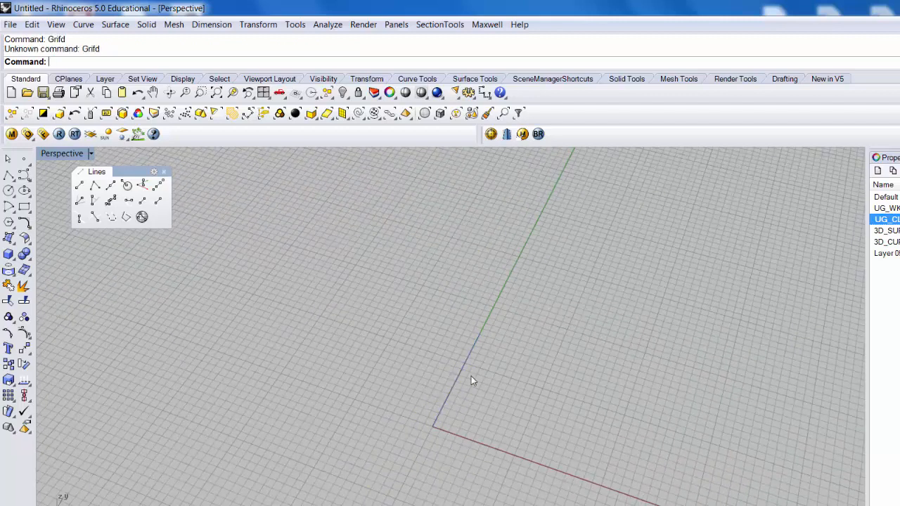
pyautogui.write('grid')
pyautogui.press('Return')
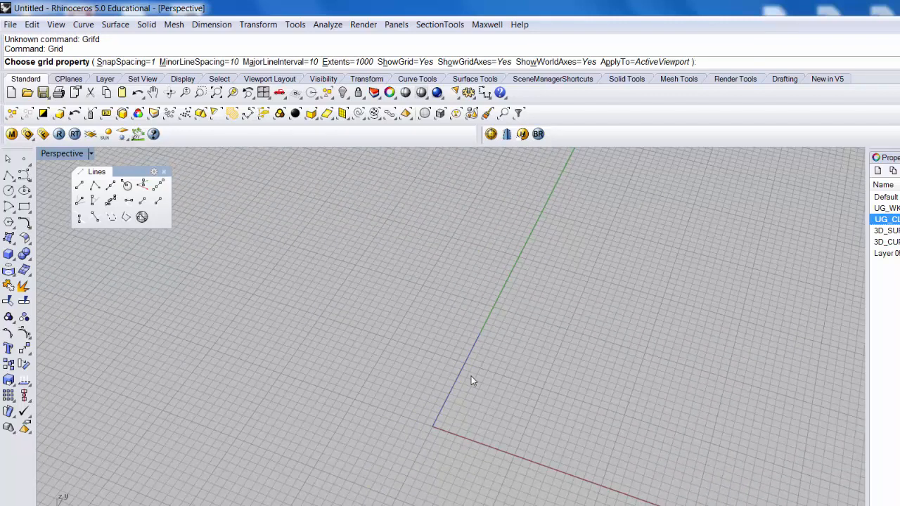
pyautogui.press('Return')
pyautogui.write('gri')
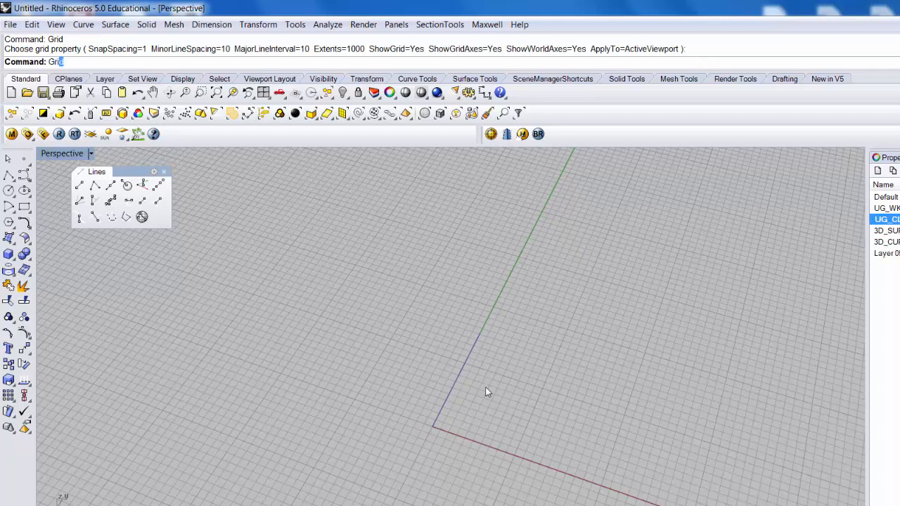
pyautogui.write('d')
pyautogui.press('Return')
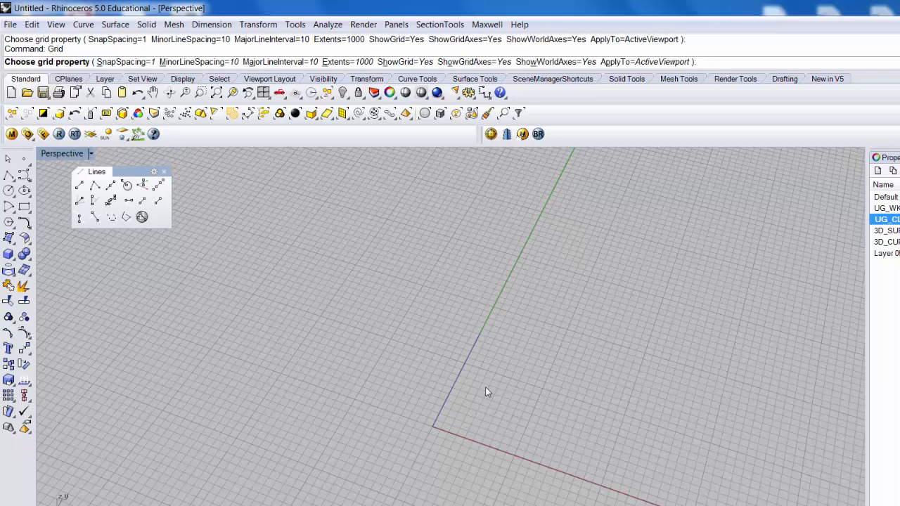
pyautogui.click(348, 62)
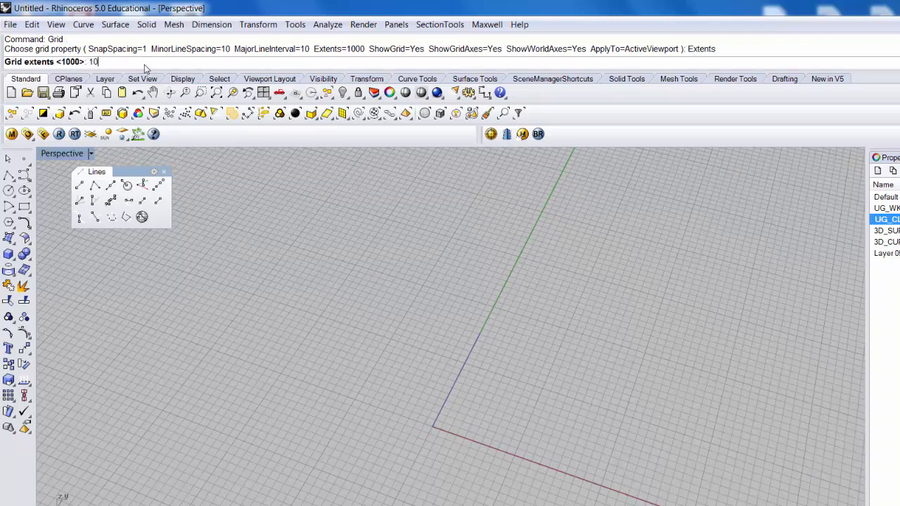
pyautogui.press('Return')
pyautogui.press('Return')
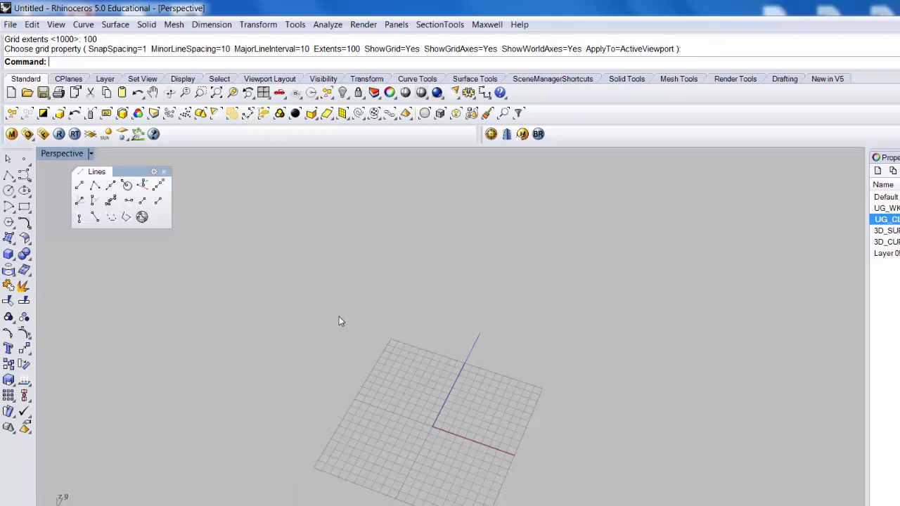
# Step: Draw an 8 in line from the origin along the red X axis
pyautogui.scroll(-3, 339, 322)
pyautogui.scroll(5, 379, 373)
pyautogui.write('line')
pyautogui.press('Return')
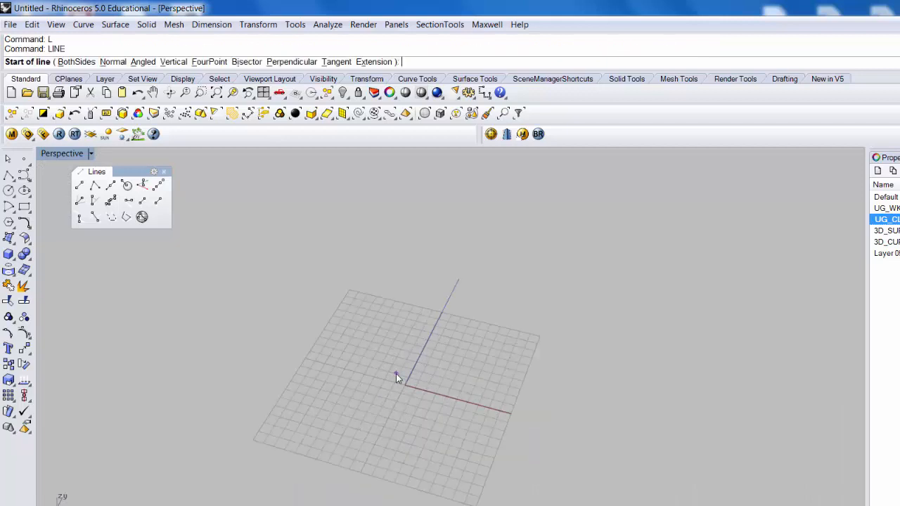
pyautogui.click(406, 386)
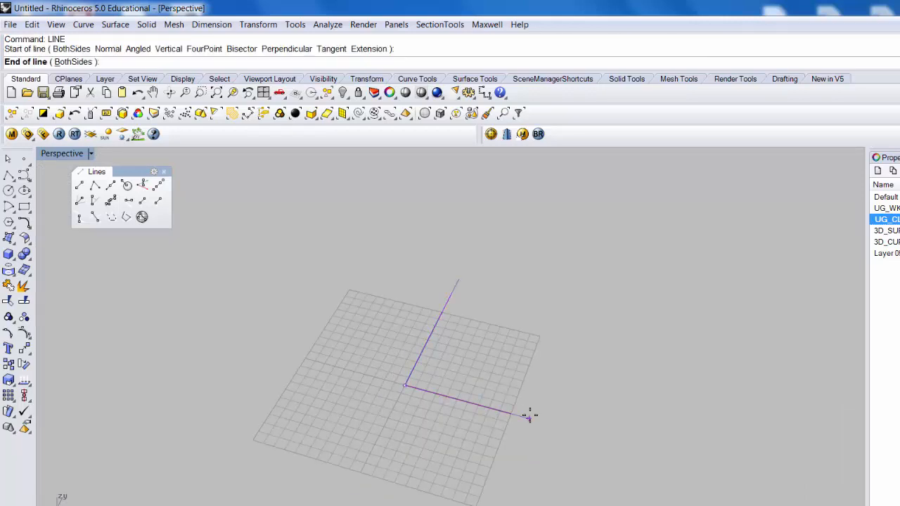
pyautogui.write('8in')
pyautogui.press('Return')
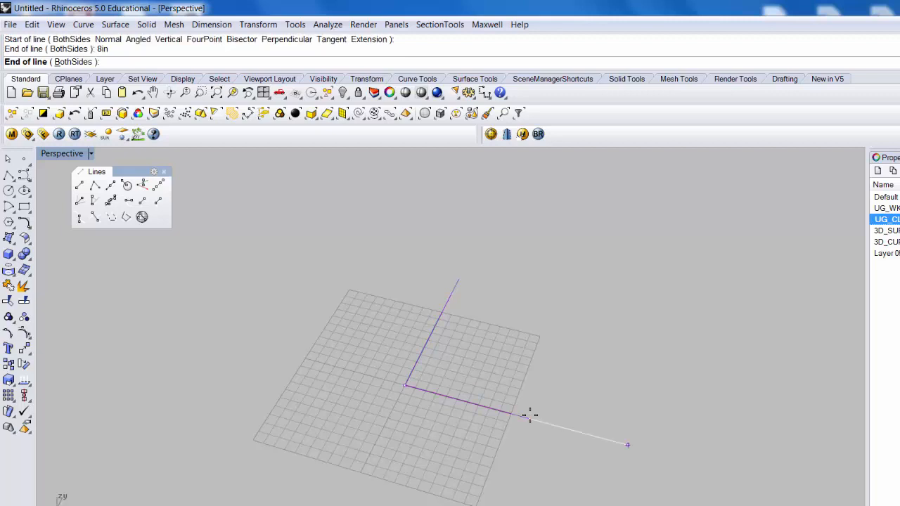
pyautogui.click(530, 416)
# Step: Draw a freehand four-segment zigzag polyline from the far end of the 6 in line, with Ortho off
pyautogui.scroll(-4, 465, 431)
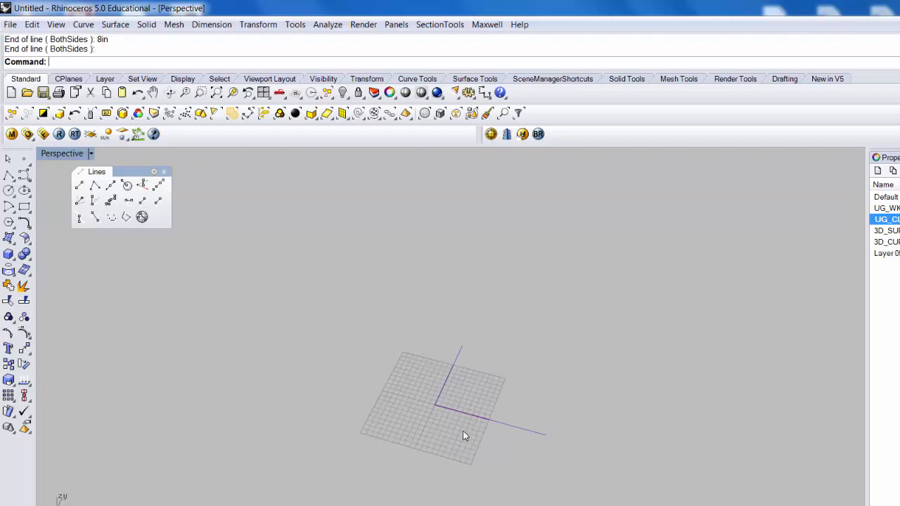
pyautogui.click(95, 185)
pyautogui.click(461, 346)
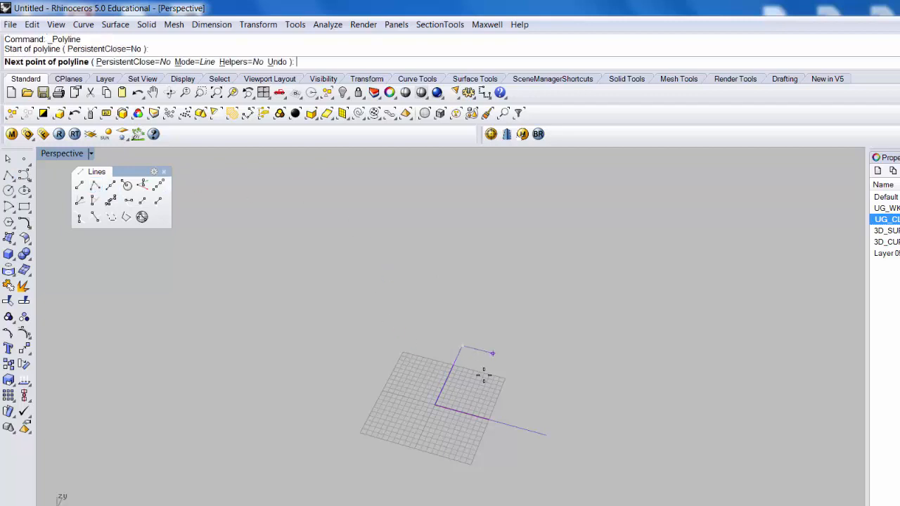
pyautogui.press('F8')
pyautogui.click(479, 383)
pyautogui.click(576, 307)
pyautogui.click(609, 403)
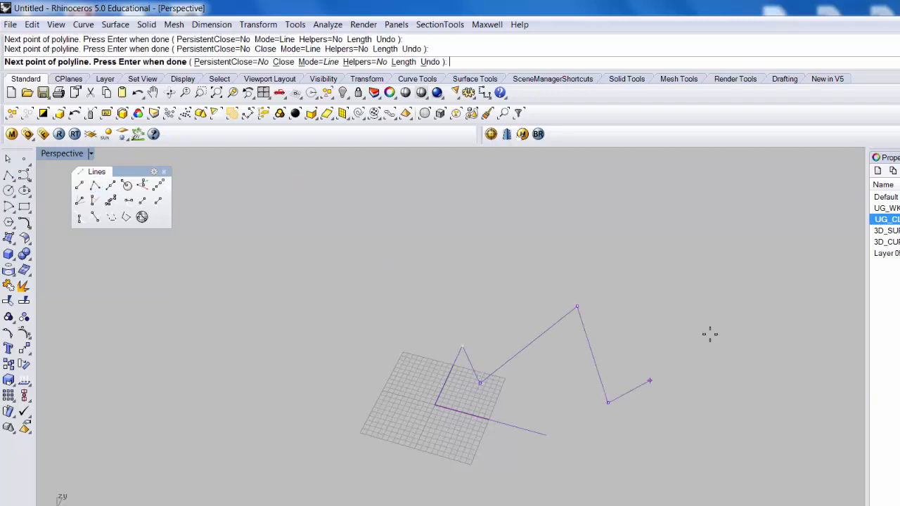
pyautogui.click(709, 336)
pyautogui.press('Return')
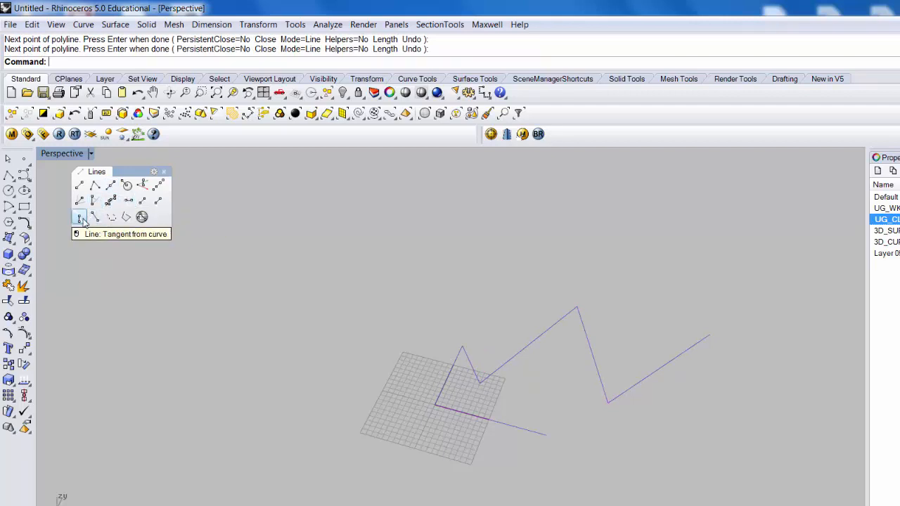
# Step: Draw a bisector line from the polyline's last inner vertex, splitting the angle between its final two segments
pyautogui.click(127, 200)
pyautogui.click(595, 349)
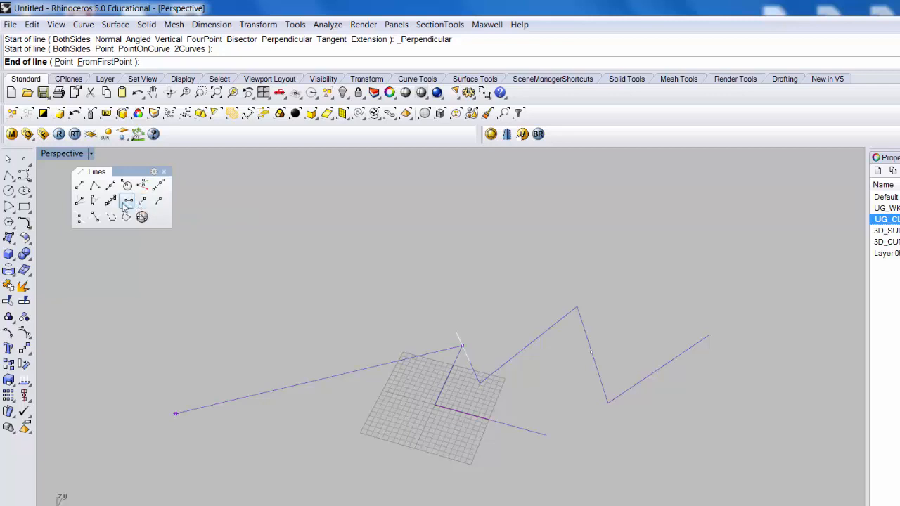
pyautogui.click(79, 201)
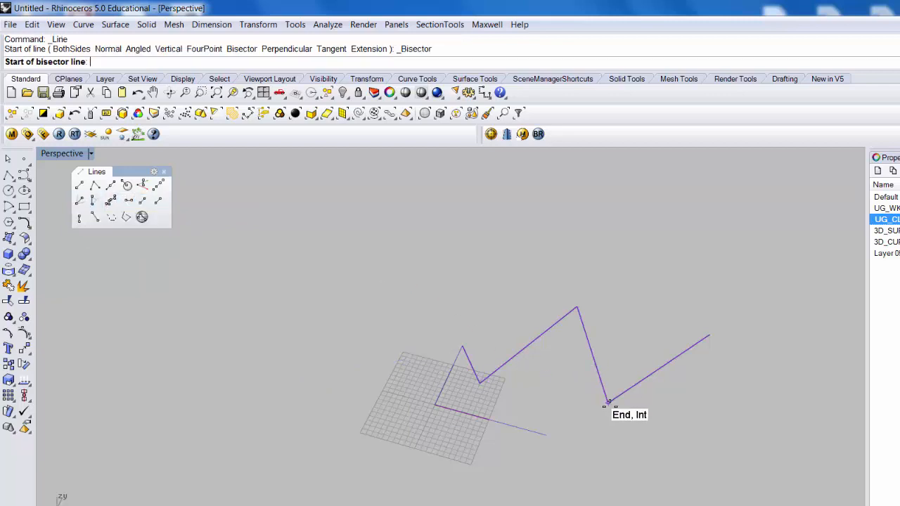
pyautogui.click(608, 402)
pyautogui.click(589, 351)
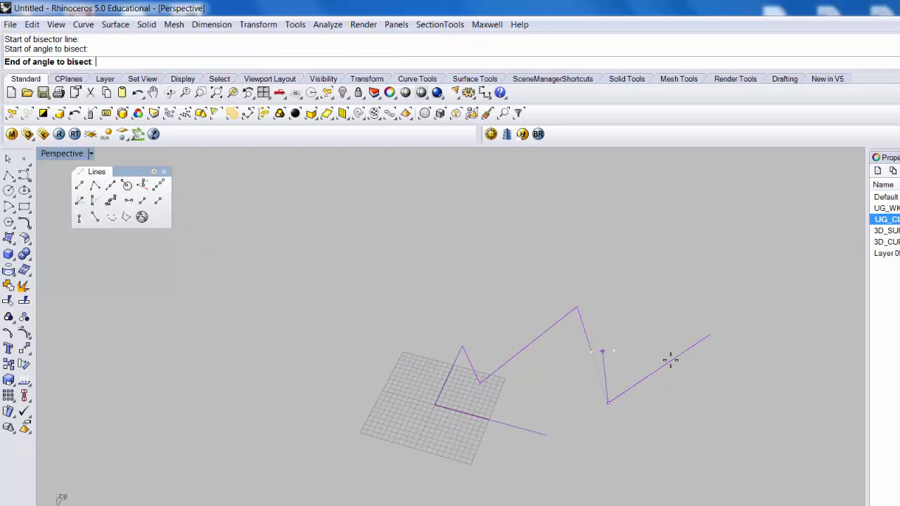
pyautogui.click(710, 337)
pyautogui.click(636, 331)
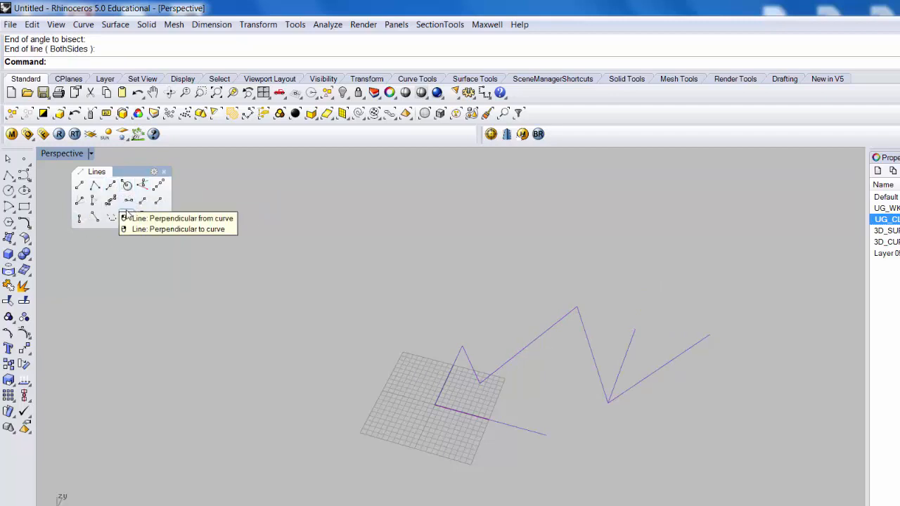
# Step: Draw a line tangent from the polyline's third segment, extending up beyond the zigzag's highest vertex
pyautogui.click(80, 219)
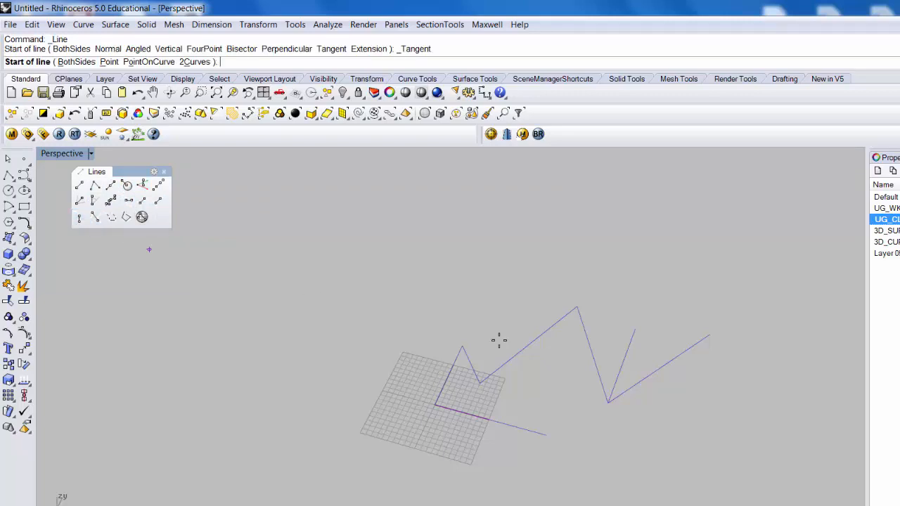
pyautogui.click(589, 350)
pyautogui.click(488, 220)
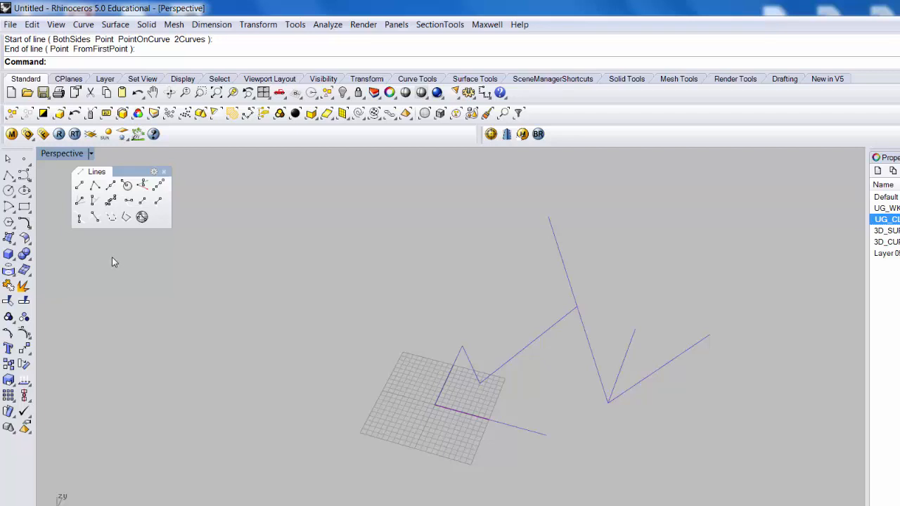
pyautogui.moveTo(733, 405); pyautogui.dragTo(583, 361)
pyautogui.moveTo(481, 299); pyautogui.dragTo(736, 384)
pyautogui.press('Return')
pyautogui.click(382, 278)
pyautogui.press('Escape')
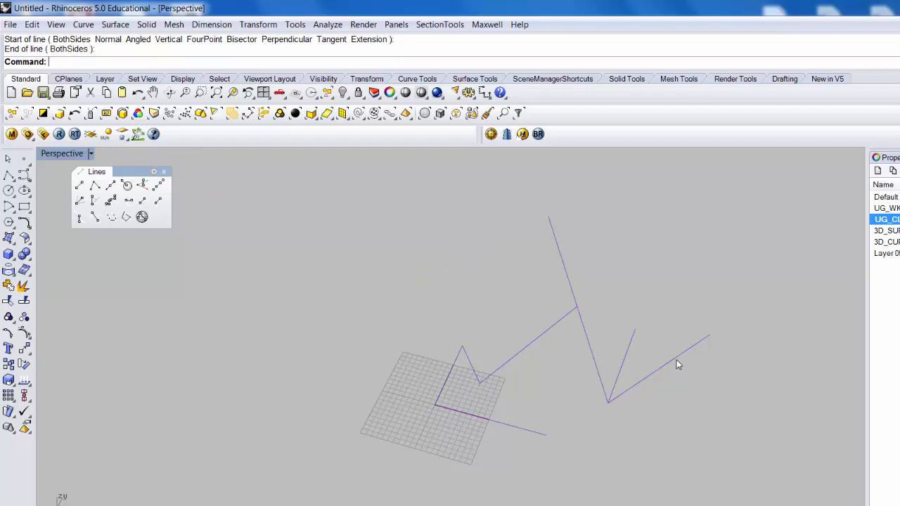
# Step: Draw a line from the polyline's last inner vertex to its free end
pyautogui.press('Return')
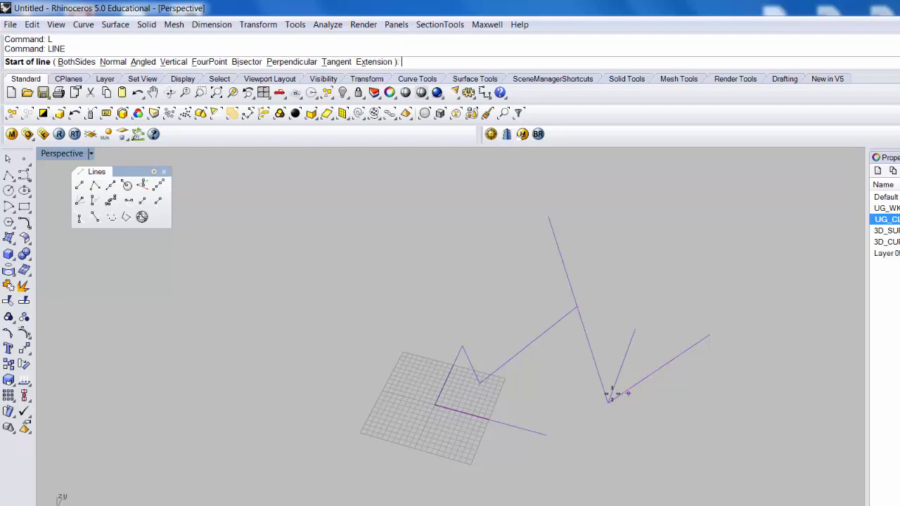
pyautogui.click(608, 402)
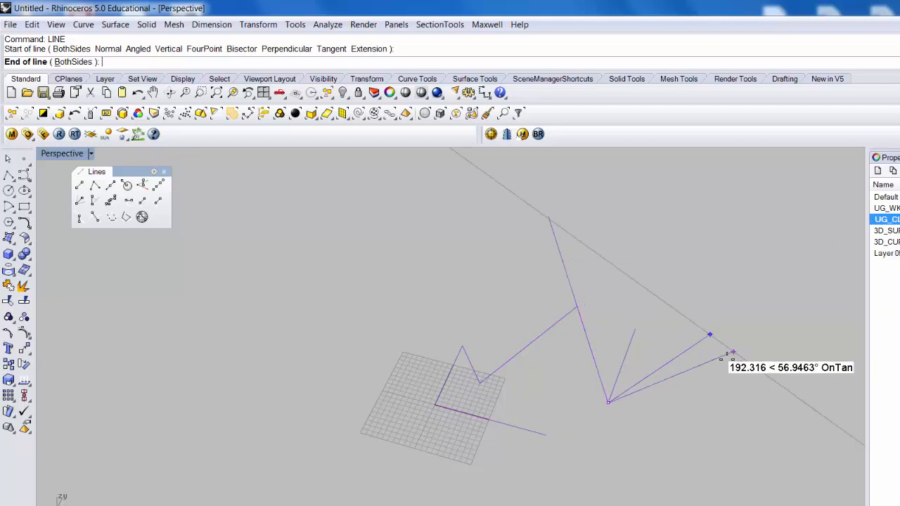
pyautogui.click(712, 339)
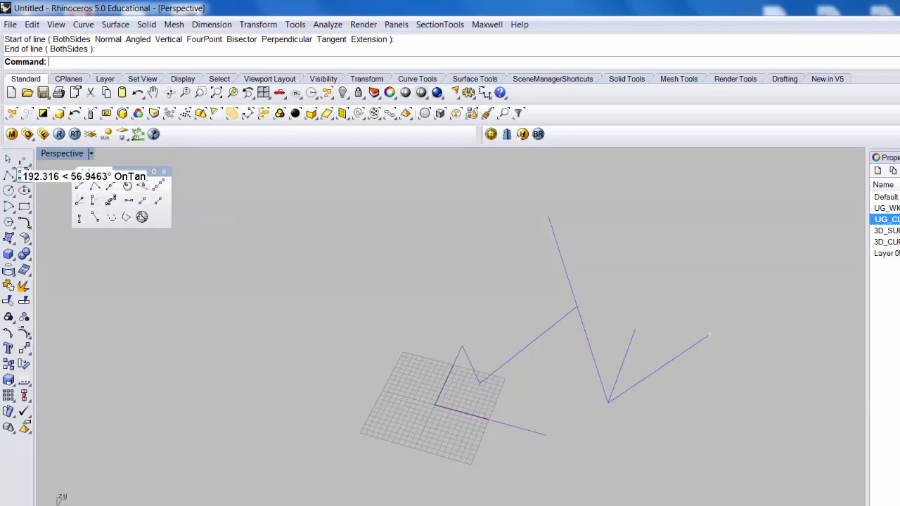
# Step: Place three single point objects in the empty area above the grid, repeating the Point command
pyautogui.click(24, 158)
pyautogui.click(303, 214)
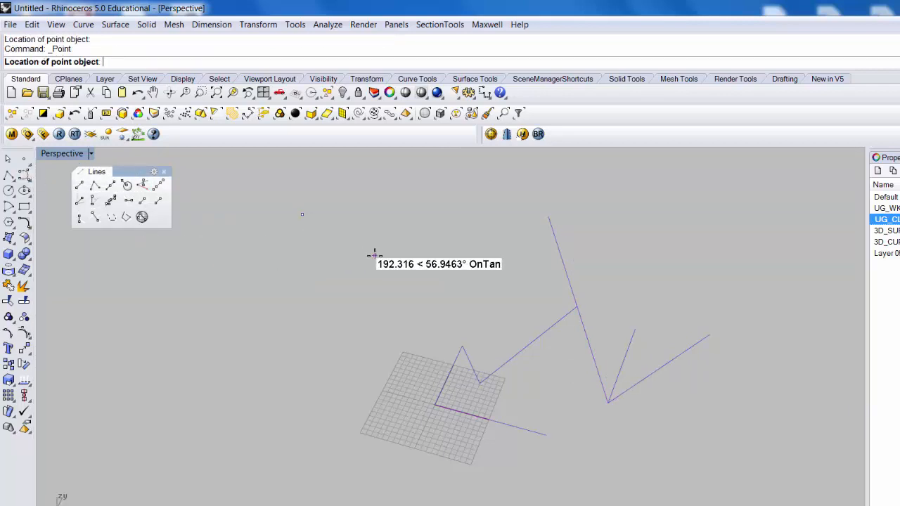
pyautogui.press('Return')
pyautogui.click(459, 252)
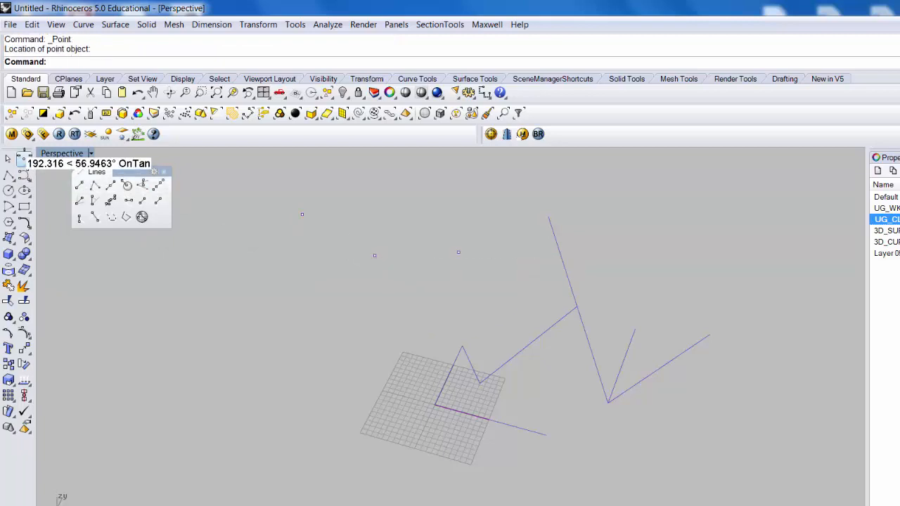
# Step: Place six point objects in the empty area above and beside the grid in one run of the multiple Points command
pyautogui.rightClick(24, 159)
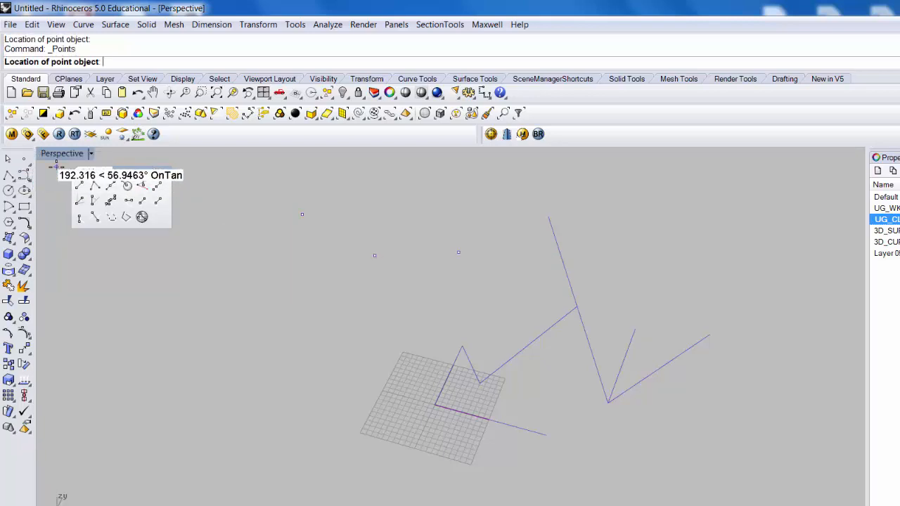
pyautogui.click(297, 243)
pyautogui.click(321, 273)
pyautogui.click(300, 302)
pyautogui.click(271, 313)
pyautogui.click(205, 321)
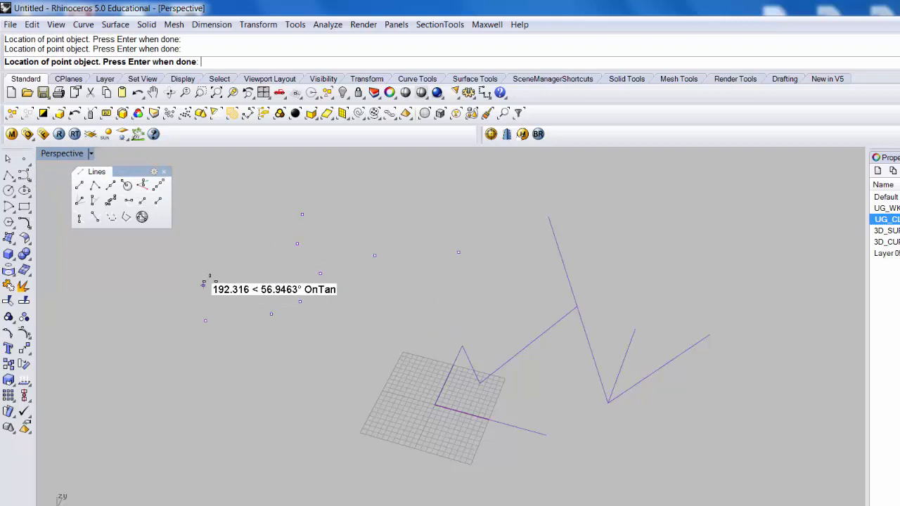
pyautogui.click(208, 281)
pyautogui.press('Return')
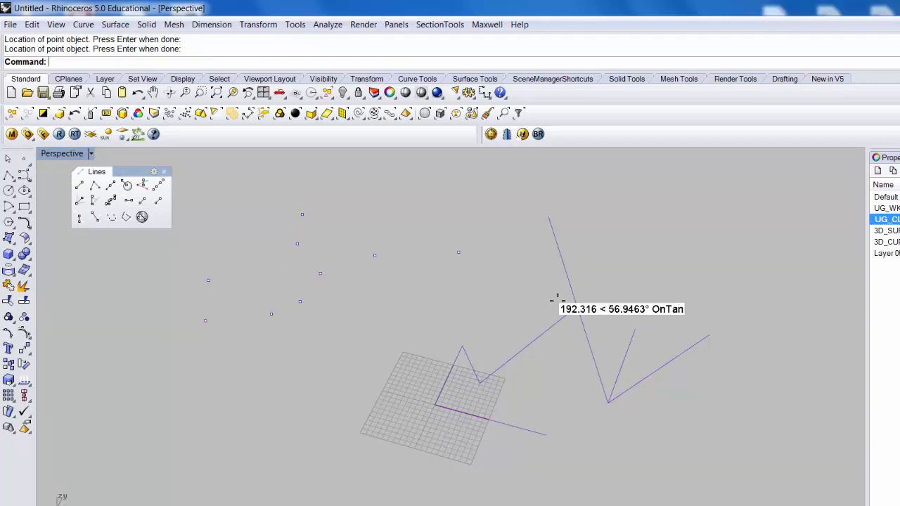
# Step: Divide the zigzag polyline into 20 segments, marking the divisions with point objects
pyautogui.click(541, 333)
pyautogui.write('Divide')
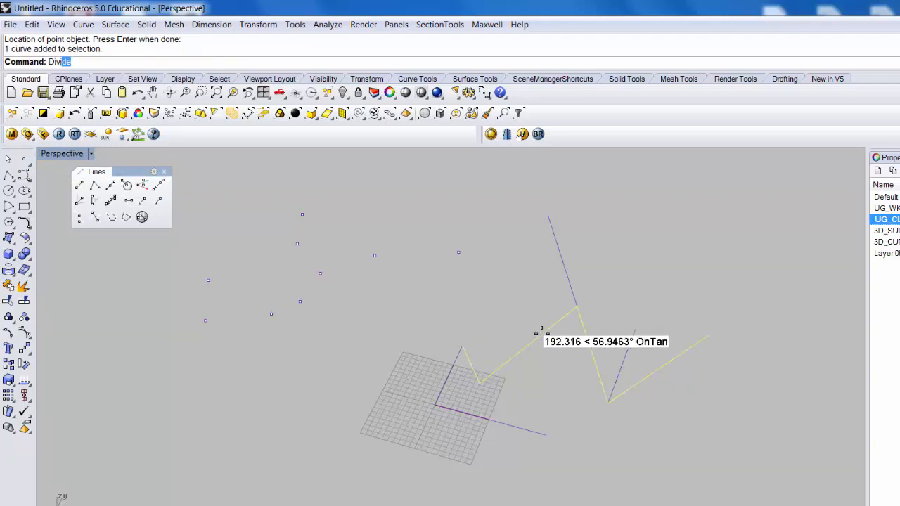
pyautogui.press('Return')
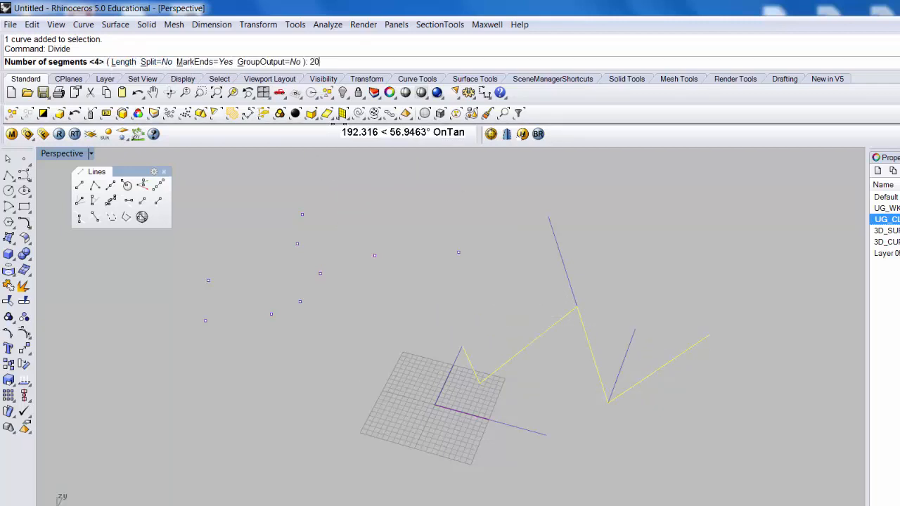
pyautogui.write('20')
pyautogui.press('Return')
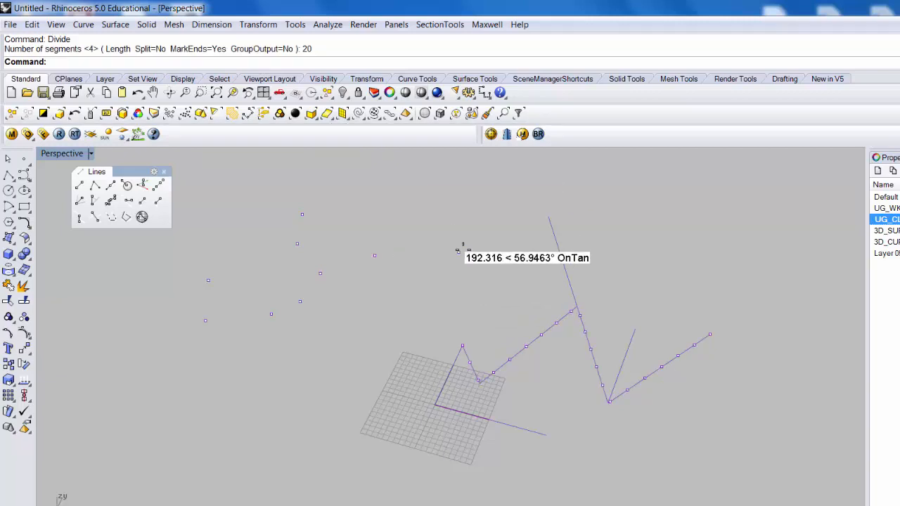
# Step: Delete most of the division points on the zigzag together with the bisector and tangent lines
pyautogui.moveTo(396, 198); pyautogui.dragTo(602, 318)
pyautogui.press('Escape')
pyautogui.moveTo(471, 234); pyautogui.dragTo(556, 289)
pyautogui.moveTo(472, 205); pyautogui.dragTo(738, 412)
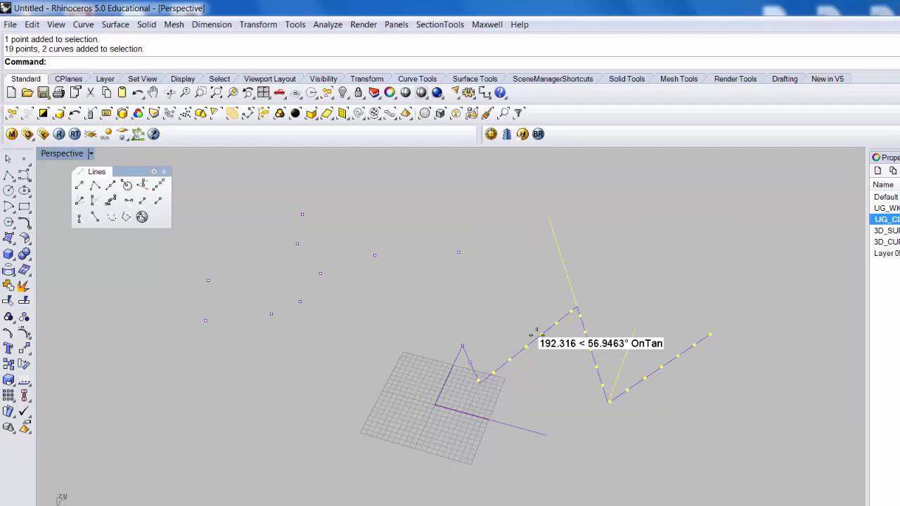
pyautogui.press('Delete')
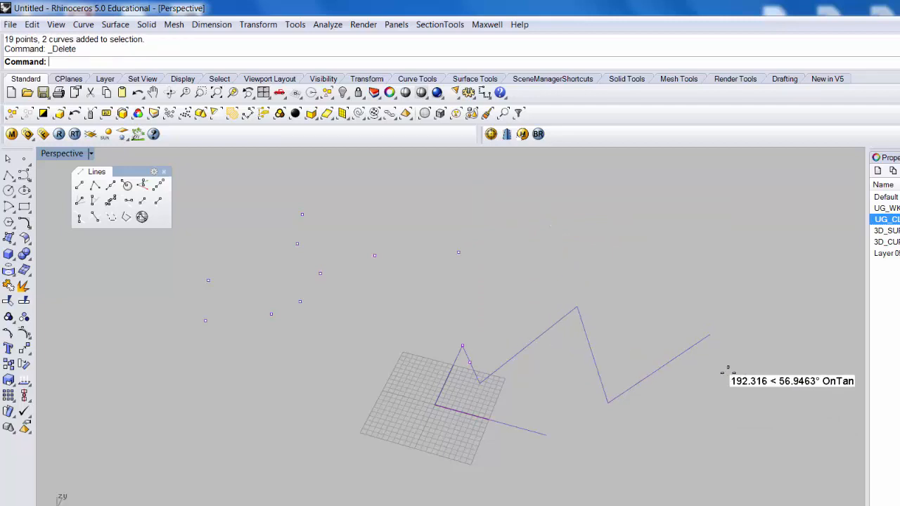
# Step: Delete the zigzag polyline and the two division points left on its first segment
pyautogui.moveTo(733, 370); pyautogui.dragTo(475, 219)
pyautogui.press('Escape')
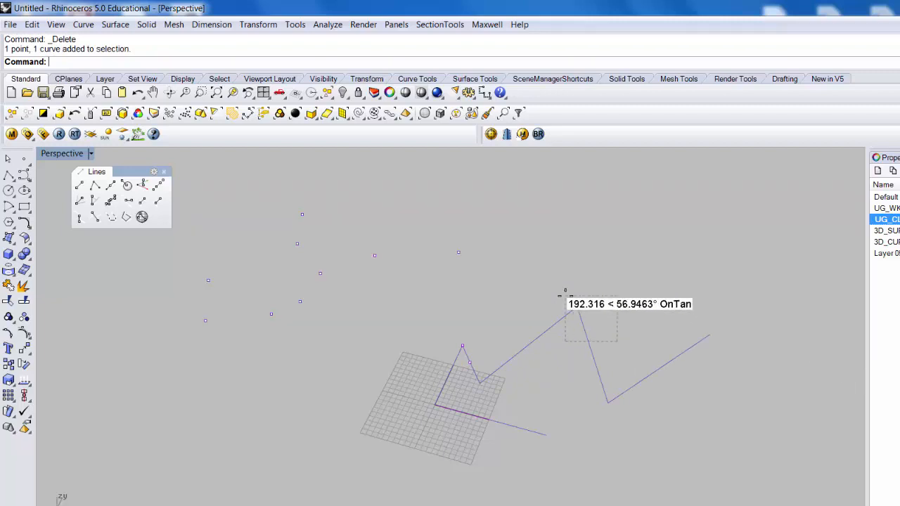
pyautogui.click(570, 313)
pyautogui.press('Delete')
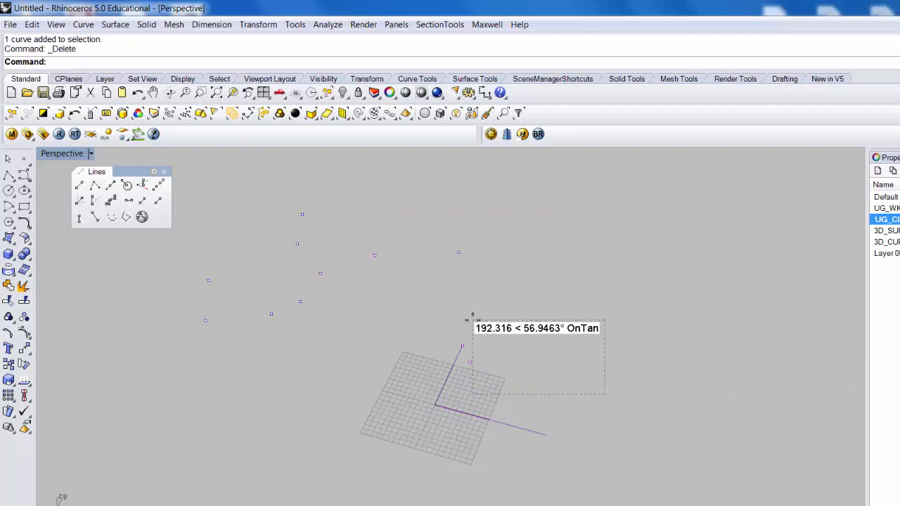
pyautogui.moveTo(452, 322); pyautogui.dragTo(490, 366)
pyautogui.press('Delete')
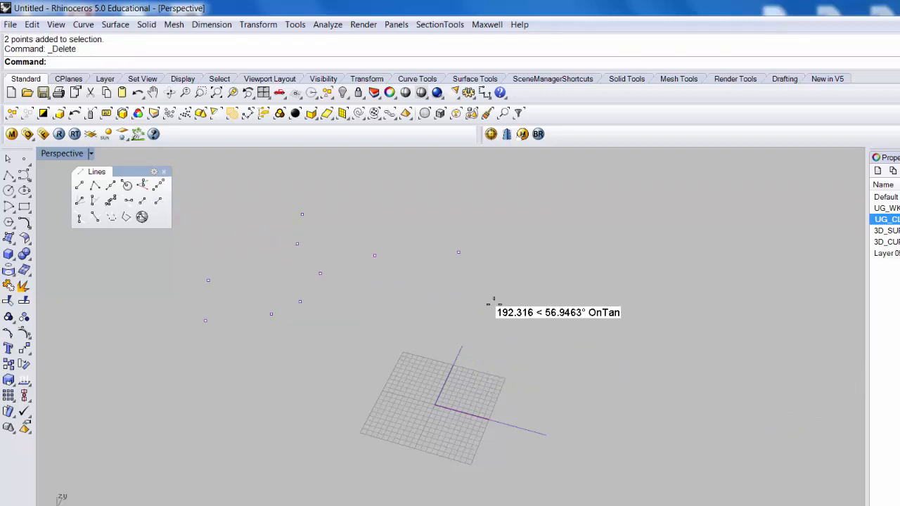
# Step: Delete all the scattered point objects above and beside the grid
pyautogui.moveTo(486, 302); pyautogui.dragTo(246, 209)
pyautogui.press('Delete')
pyautogui.moveTo(185, 250); pyautogui.dragTo(296, 329)
pyautogui.press('Delete')
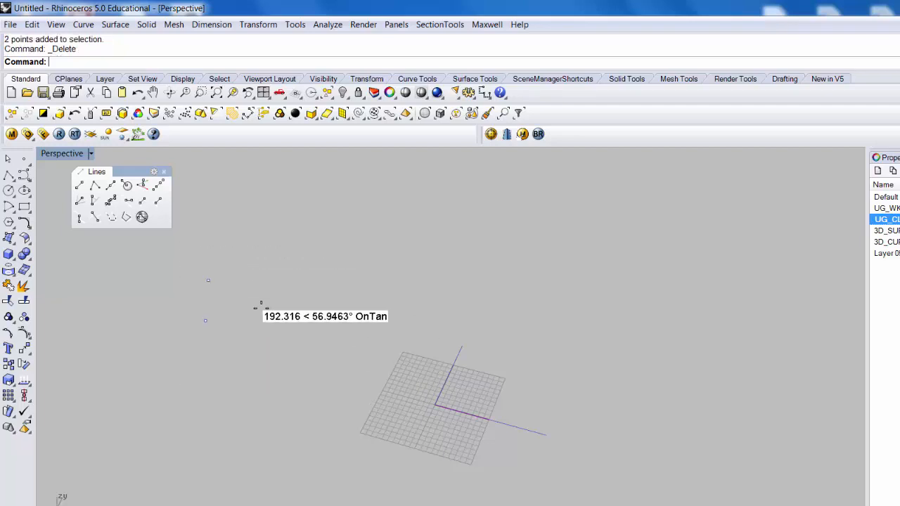
pyautogui.moveTo(185, 260); pyautogui.dragTo(293, 322)
pyautogui.press('Delete')
# Step: Select the two lines starting at the grid origin and zoom the view to the selection
pyautogui.moveTo(455, 467); pyautogui.dragTo(402, 362)
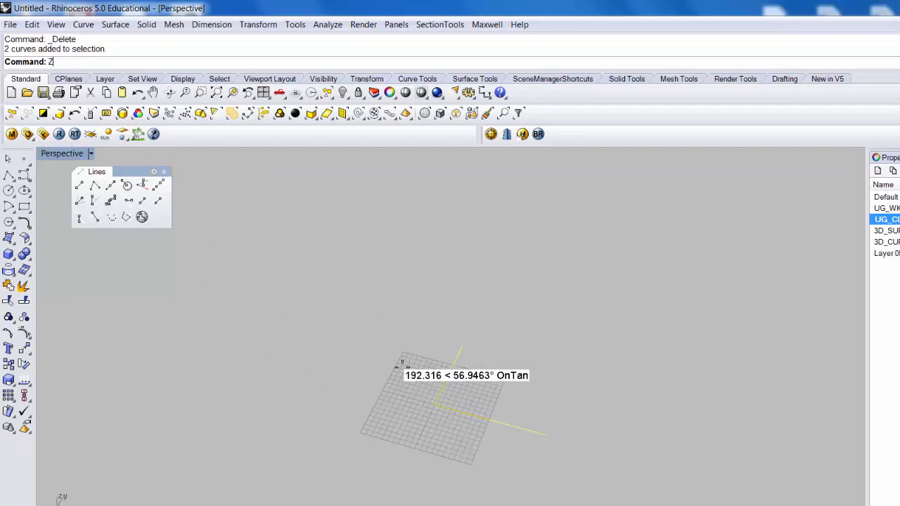
pyautogui.press('Return')
pyautogui.scroll(6, 402, 366)
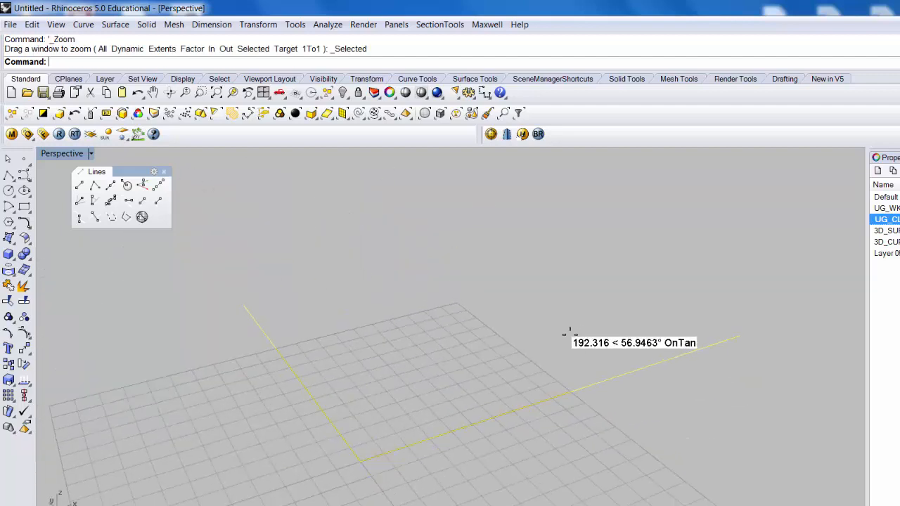
pyautogui.scroll(-8, 535, 362)
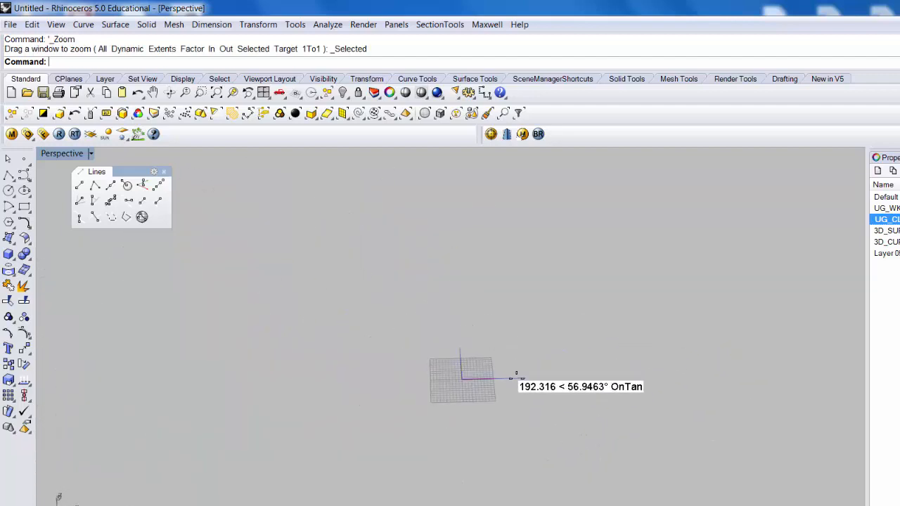
pyautogui.scroll(5, 553, 379)
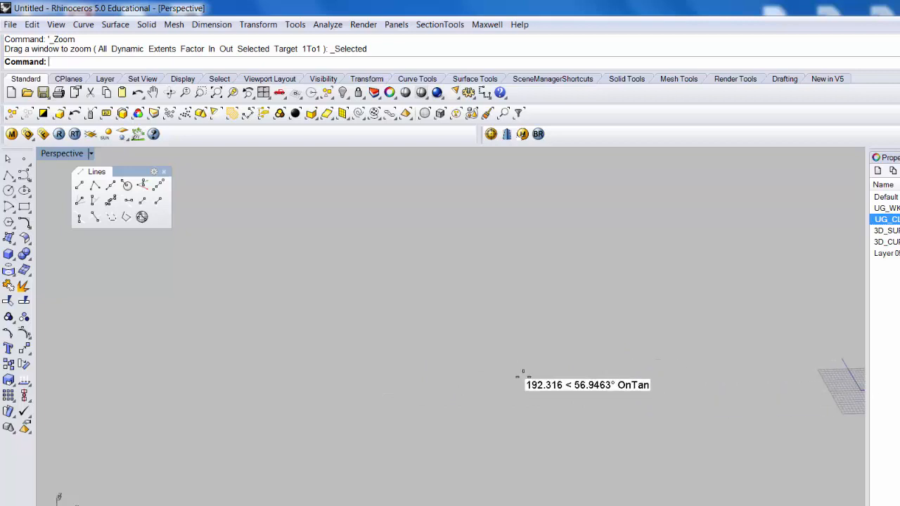
pyautogui.scroll(-5, 521, 351)
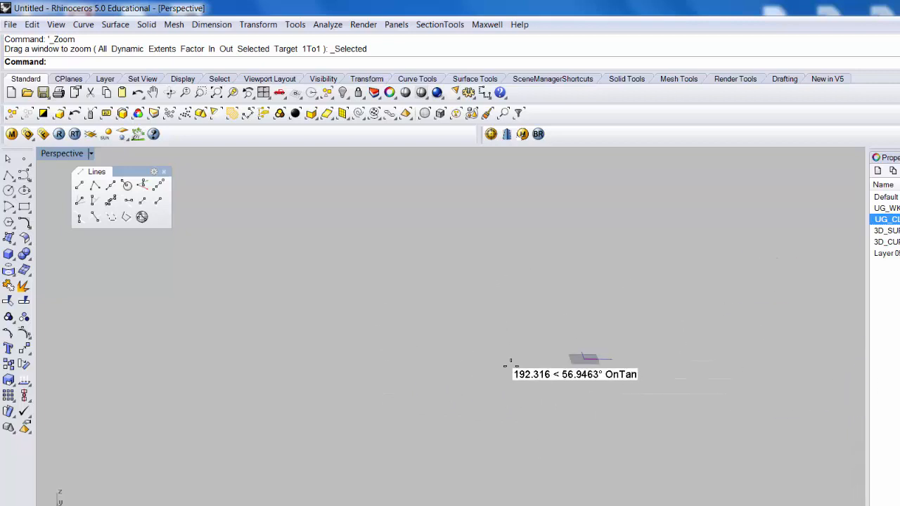
# Step: Zoom to the selected line along the red axis, clear the selection, and zoom to the extents of all objects
pyautogui.click(512, 337)
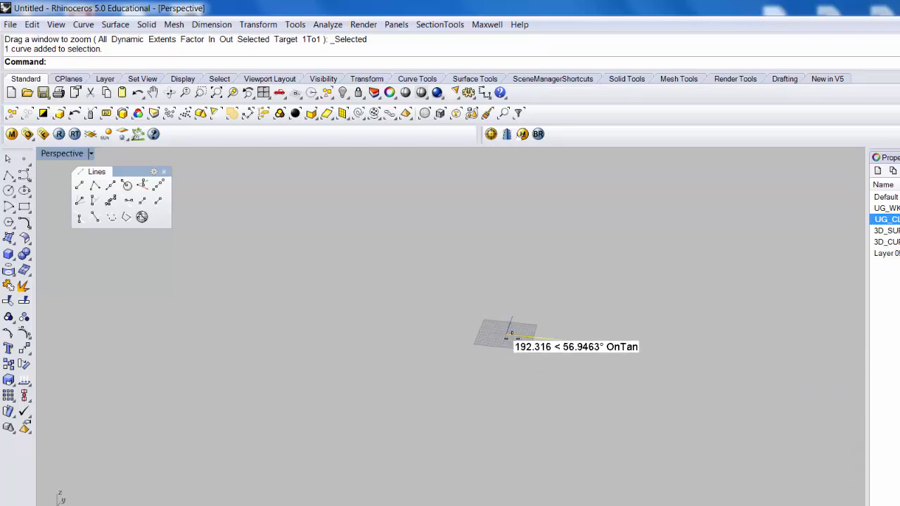
pyautogui.press('Return')
pyautogui.press('Escape')
pyautogui.write('ZE')
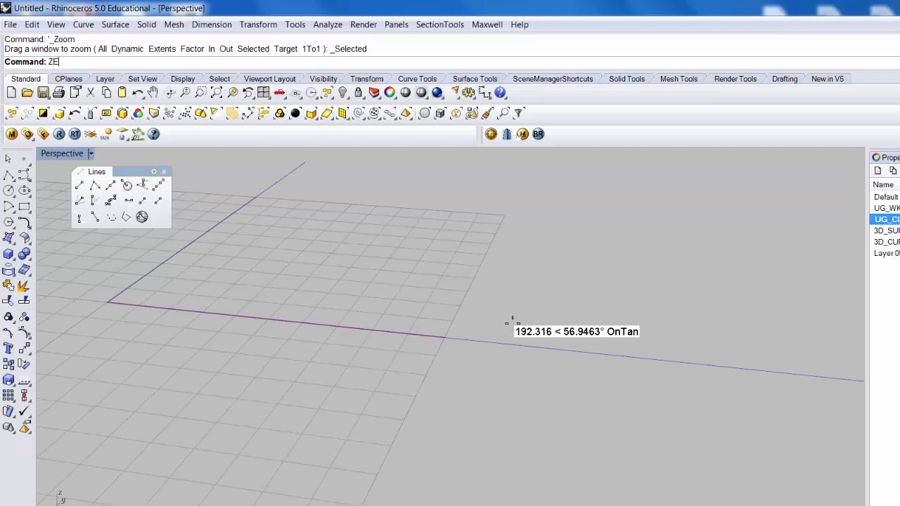
pyautogui.press('Return')
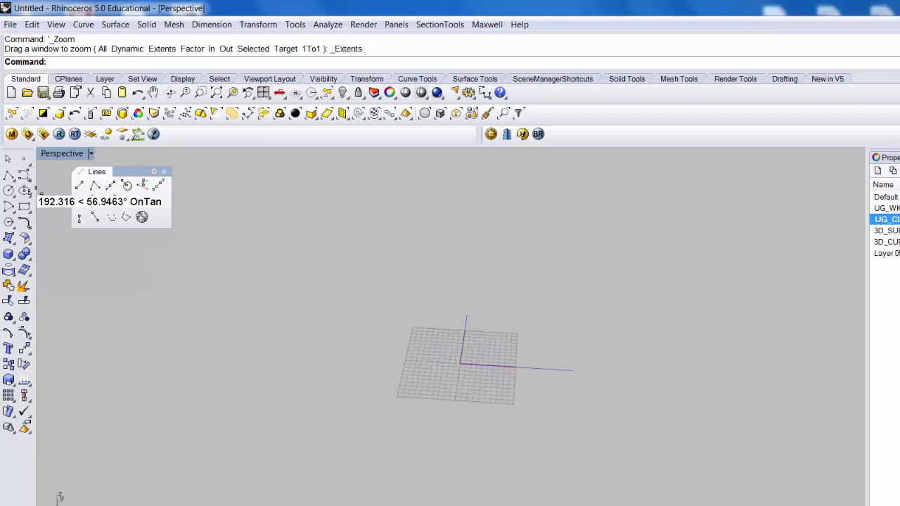
# Step: Close the floating Lines palette and detach the Curve palette so it floats in the viewport
pyautogui.click(164, 171)
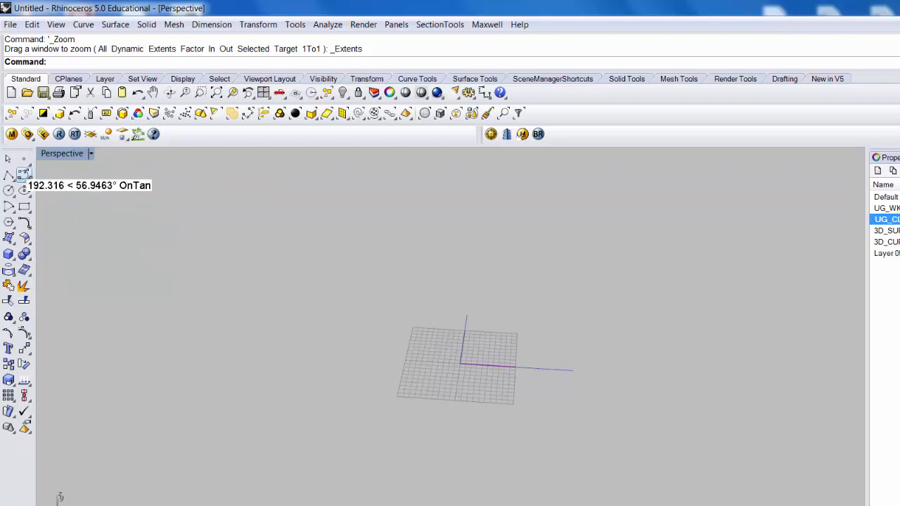
pyautogui.click(24, 175)
pyautogui.moveTo(51, 170); pyautogui.dragTo(110, 176)
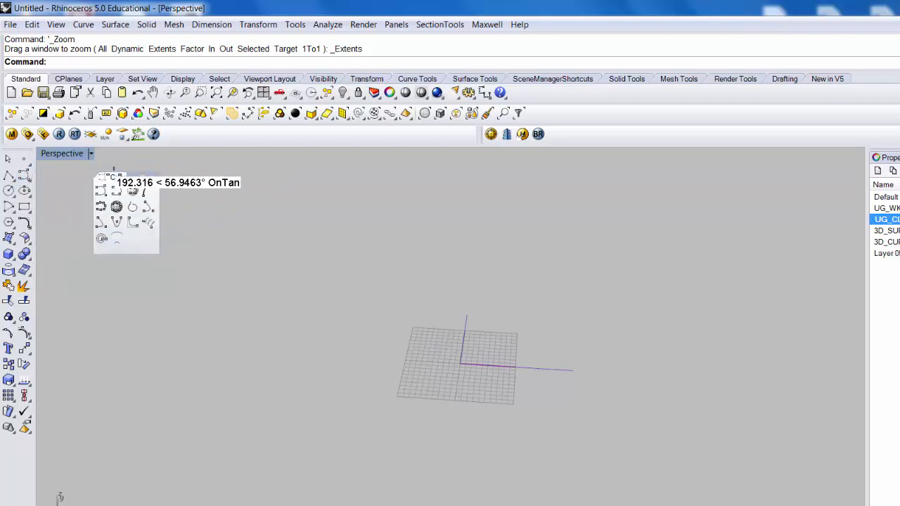
pyautogui.click(23, 175)
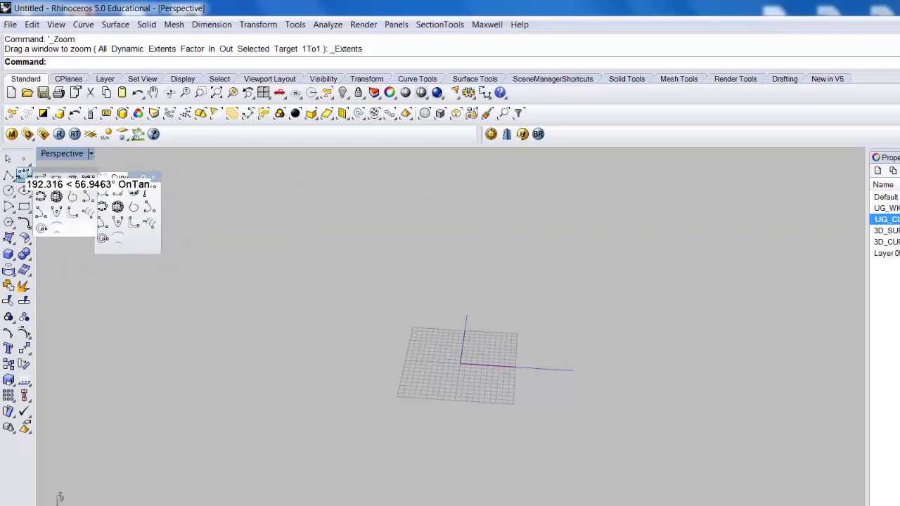
pyautogui.moveTo(51, 170); pyautogui.dragTo(127, 179)
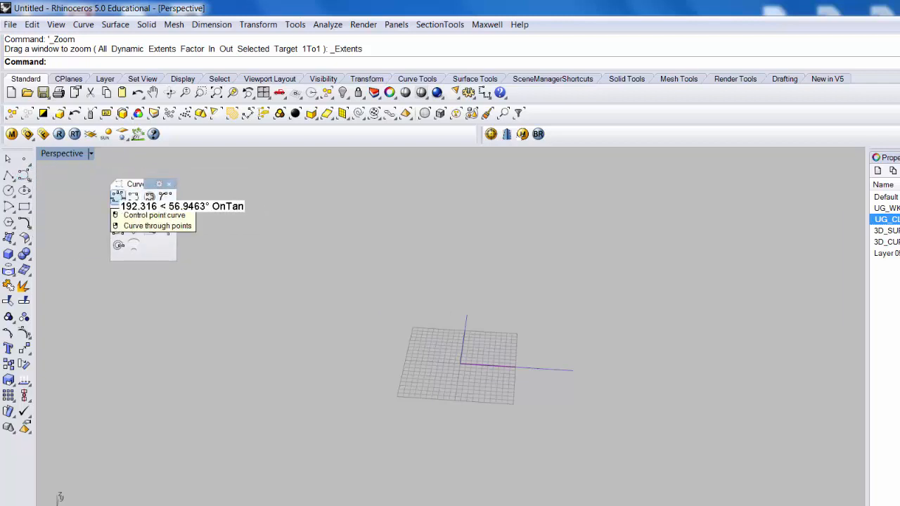
# Step: Draw a degree 3 control point curve with five control points, forming a double hump above the grid
pyautogui.click(117, 197)
pyautogui.click(377, 281)
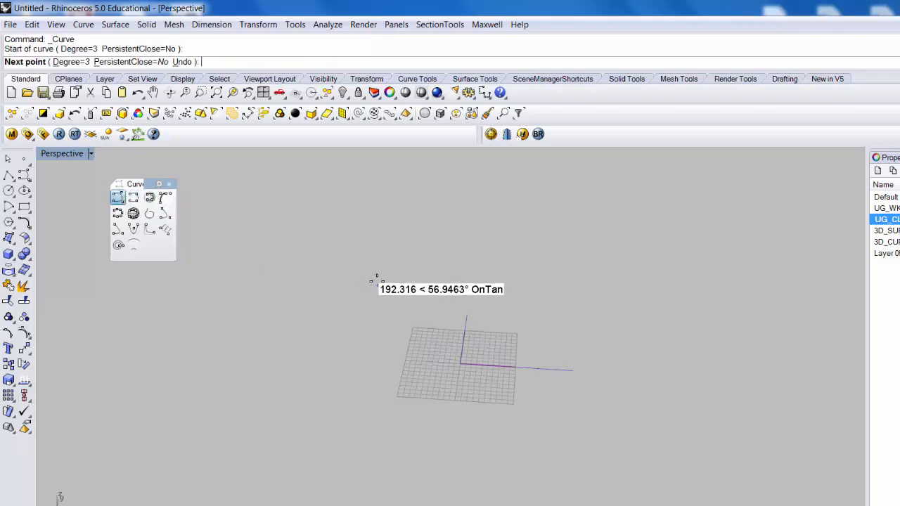
pyautogui.click(440, 240)
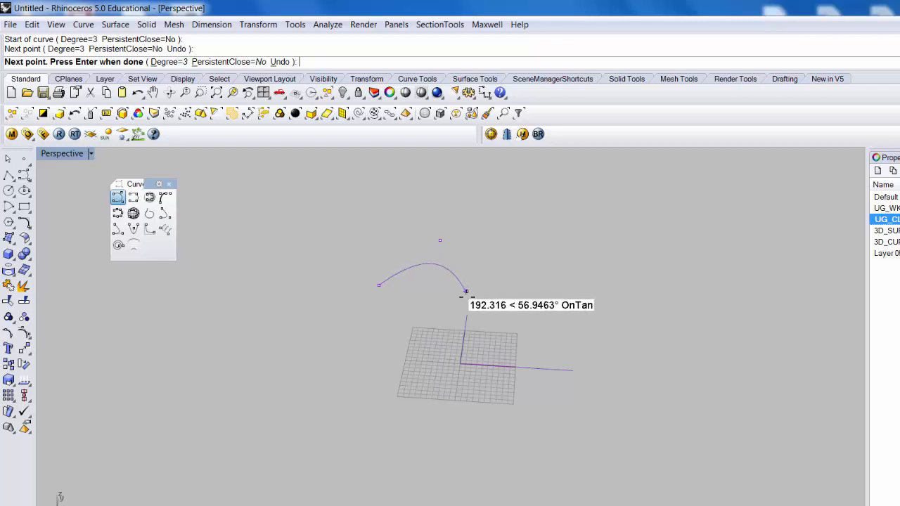
pyautogui.click(467, 296)
pyautogui.click(487, 238)
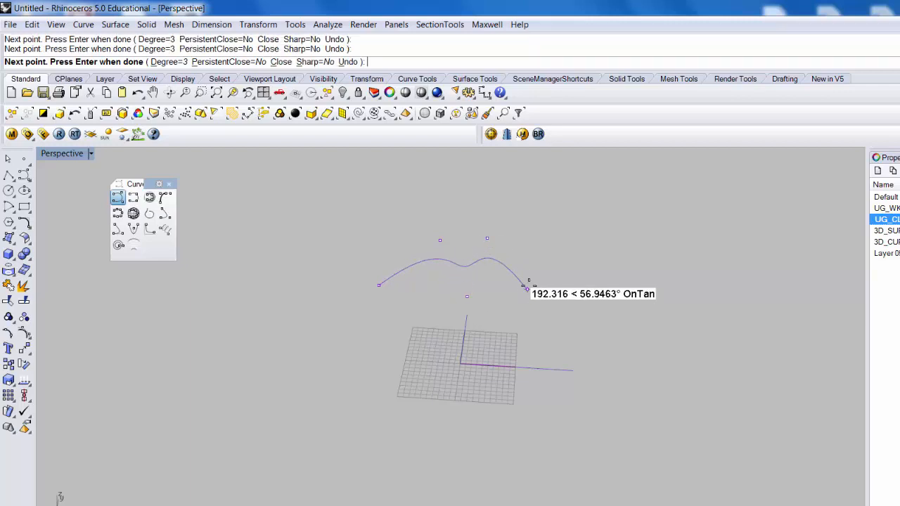
pyautogui.click(528, 288)
pyautogui.press('Return')
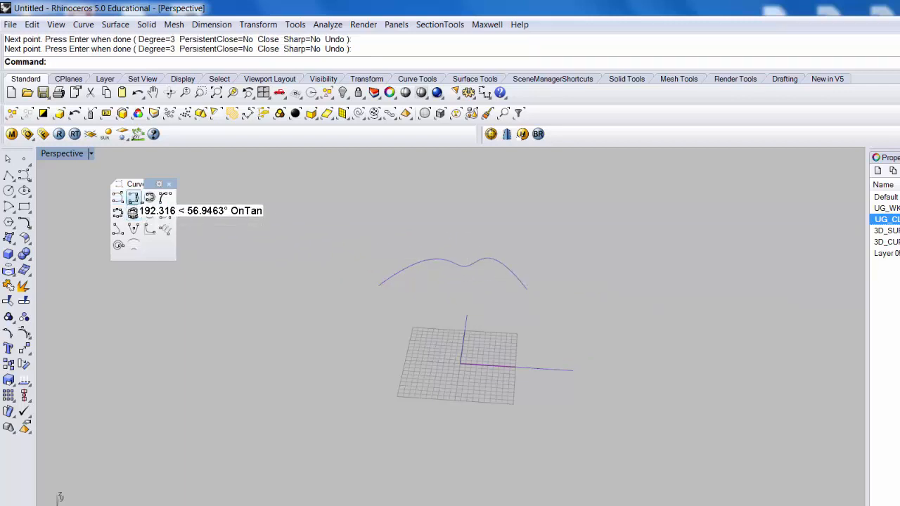
# Step: Draw a degree 3 interpolated curve through seven points, waving up and down to the right of the first curve
pyautogui.click(132, 212)
pyautogui.click(535, 258)
pyautogui.click(577, 234)
pyautogui.click(595, 257)
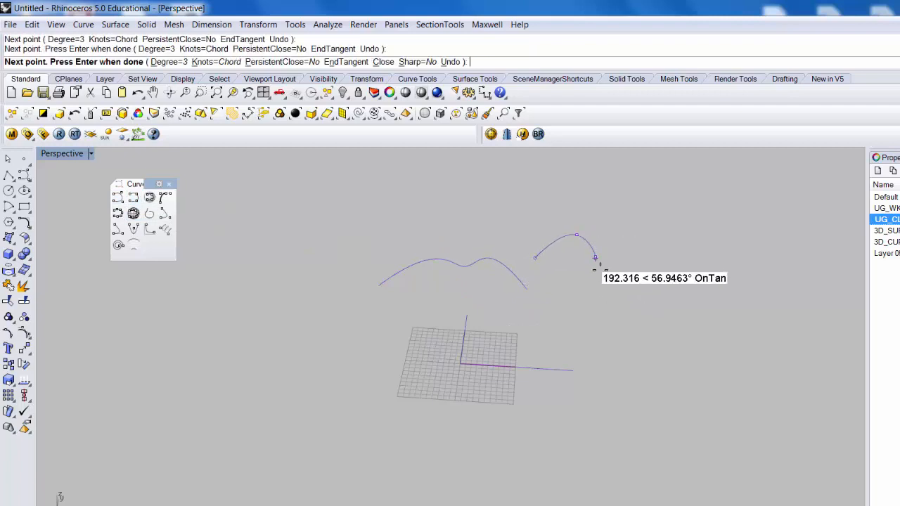
pyautogui.click(630, 262)
pyautogui.click(647, 235)
pyautogui.click(679, 234)
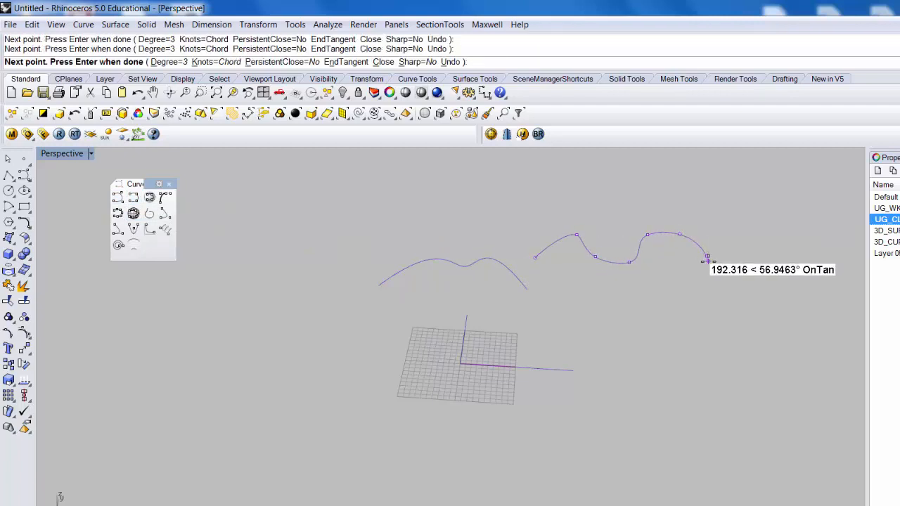
pyautogui.click(707, 260)
pyautogui.press('Return')
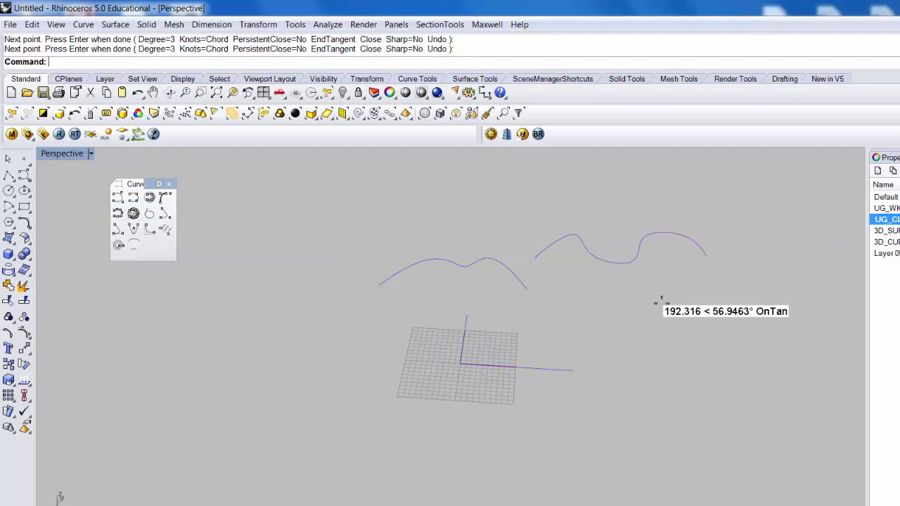
# Step: Show the control points of the double-hump curve and move its second control point upward to raise the first hump
pyautogui.click(443, 260)
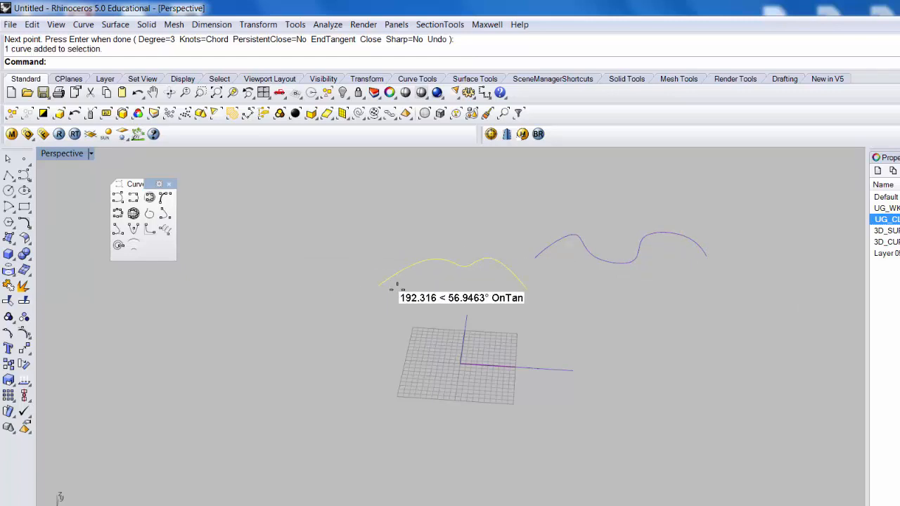
pyautogui.click(23, 301)
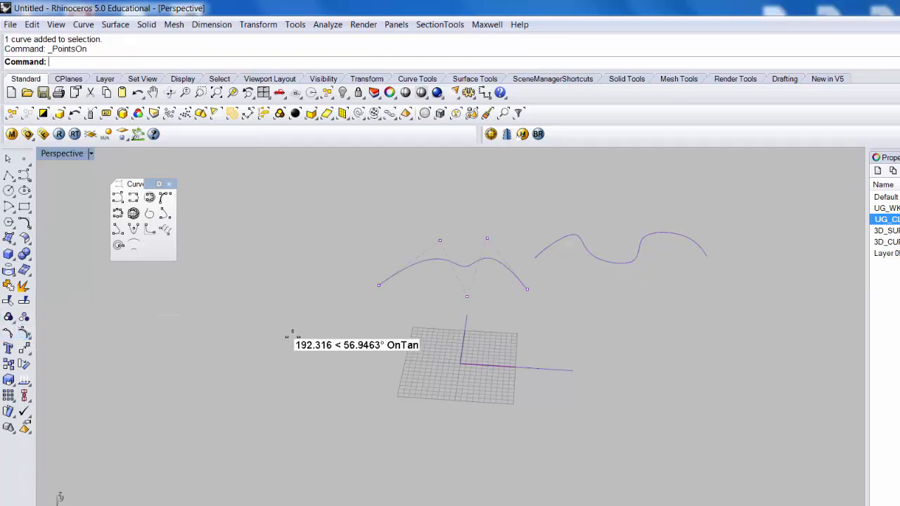
pyautogui.click(440, 242)
pyautogui.moveTo(440, 242); pyautogui.dragTo(446, 225)
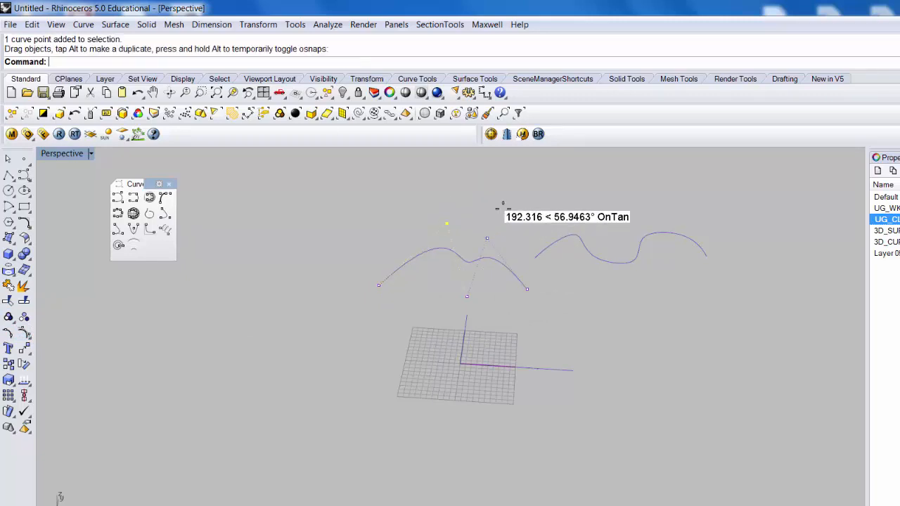
# Step: Show the wavy interpolated curve's edit points, switch to its control points, and move the one above the first crest to raise it
pyautogui.click(540, 250)
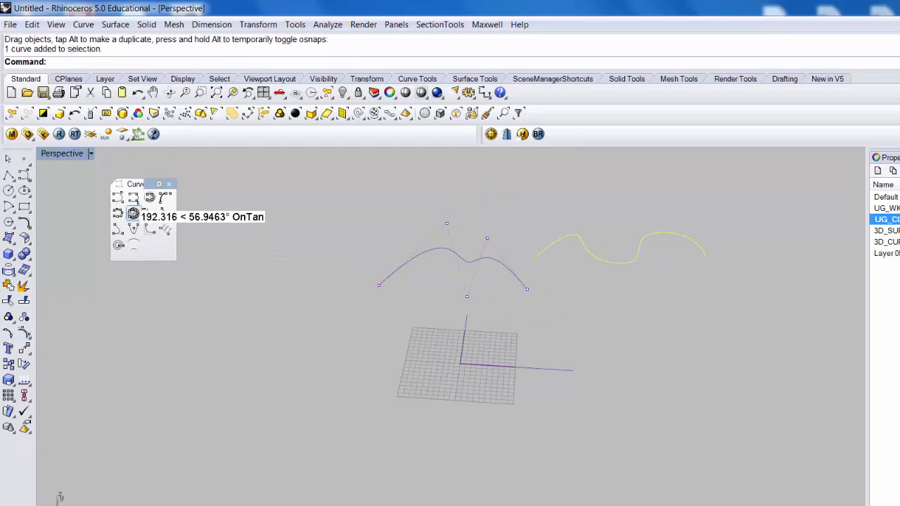
pyautogui.click(25, 334)
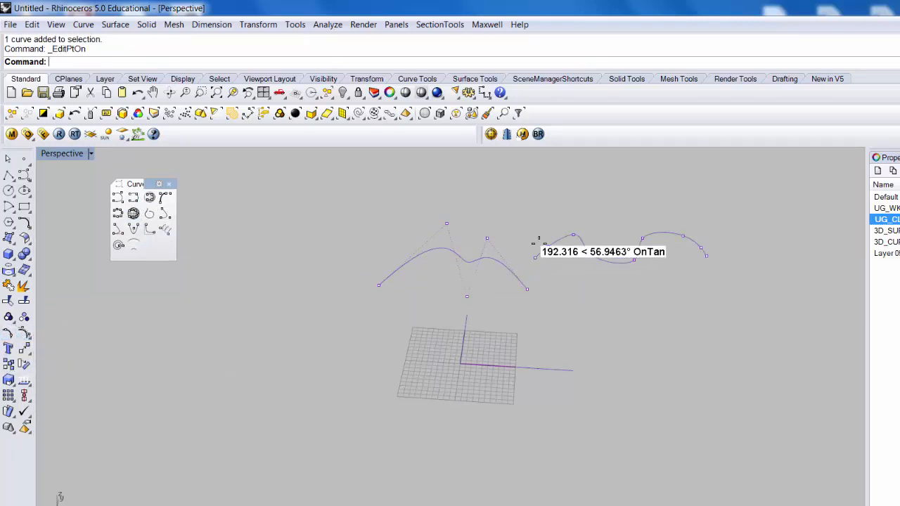
pyautogui.click(562, 236)
pyautogui.click(21, 332)
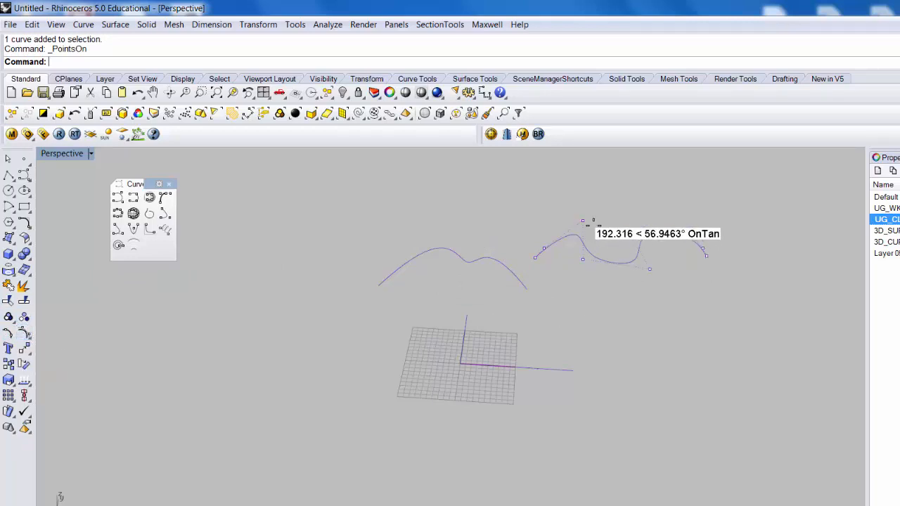
pyautogui.moveTo(582, 222); pyautogui.dragTo(559, 230)
# Step: Show the wavy curve's edit points and pull the second one outward past the start point to bulge the first hump
pyautogui.click(559, 233)
pyautogui.click(9, 329)
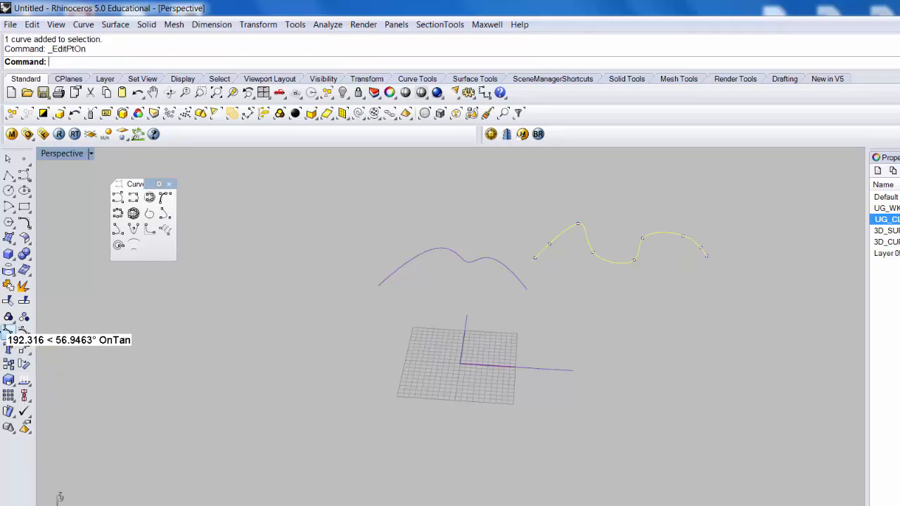
pyautogui.moveTo(551, 244); pyautogui.dragTo(514, 219)
pyautogui.press('Escape')
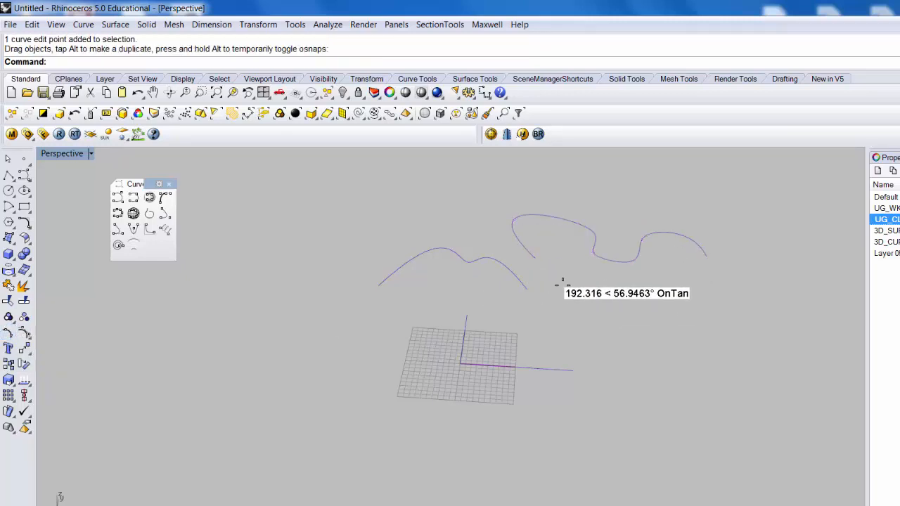
# Step: Show the wavy curve's control points again and move the farthest outlying one inward to narrow the first bulge
pyautogui.click(540, 219)
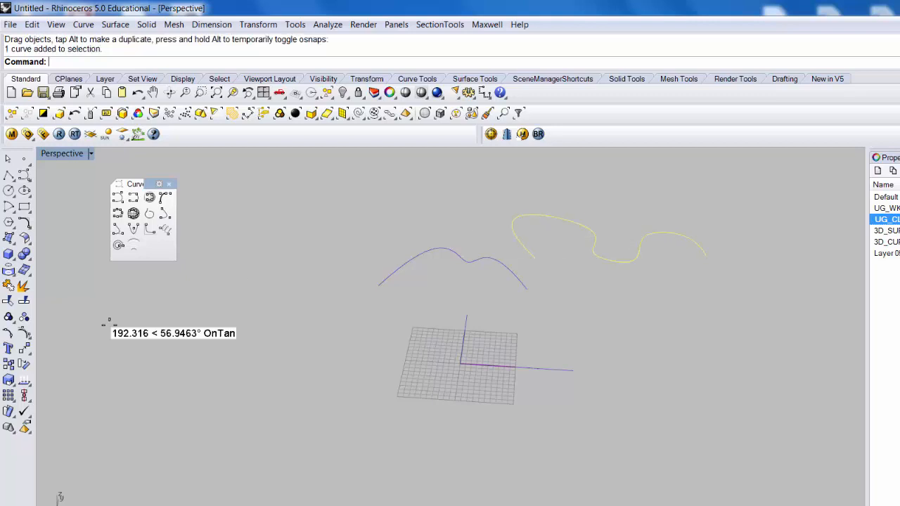
pyautogui.click(25, 332)
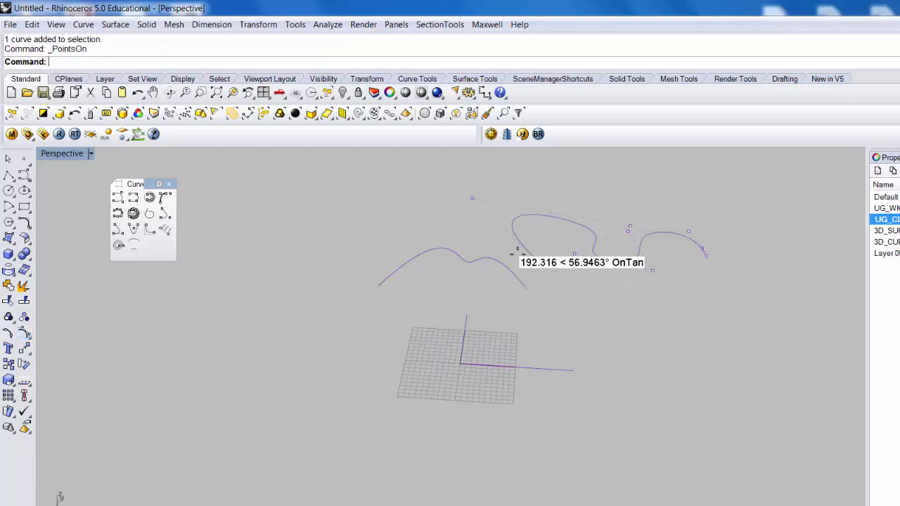
pyautogui.click(473, 196)
pyautogui.press('Escape')
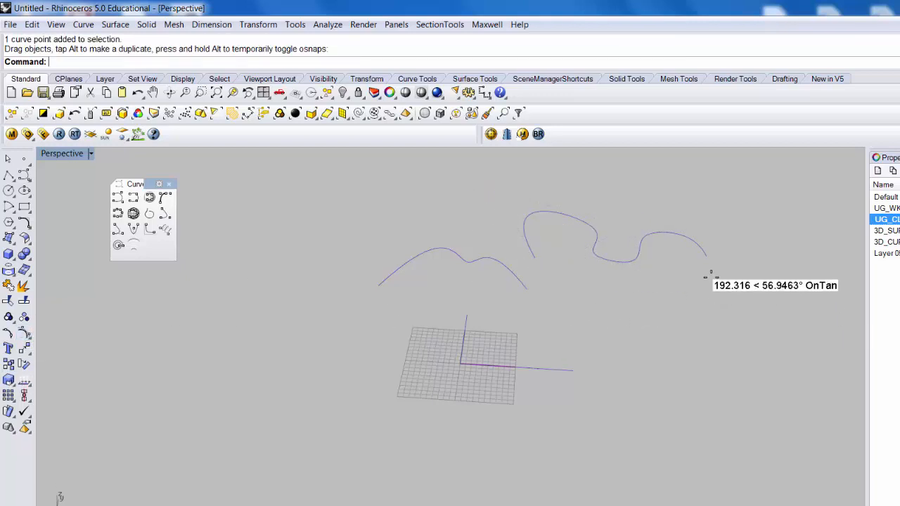
# Step: Delete the double-hump curve and the wavy curve together
pyautogui.moveTo(712, 276); pyautogui.dragTo(435, 224)
pyautogui.press('Delete')
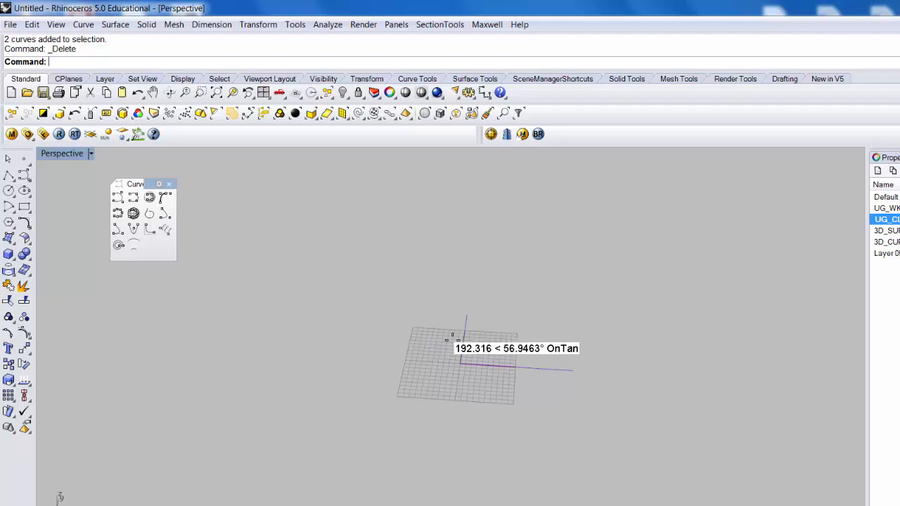
# Step: Fillet the corner between the two perpendicular lines at the origin with a radius of 50
pyautogui.scroll(2, 479, 331)
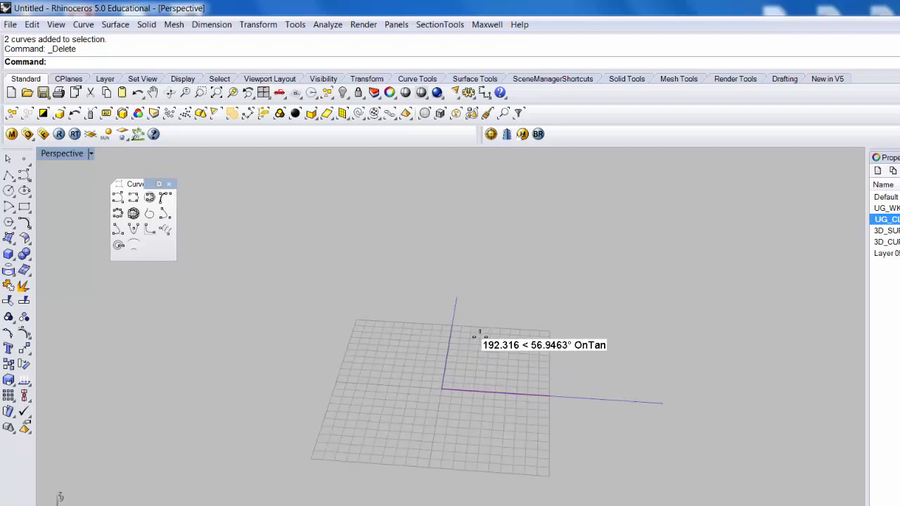
pyautogui.write('fil')
pyautogui.press('Return')
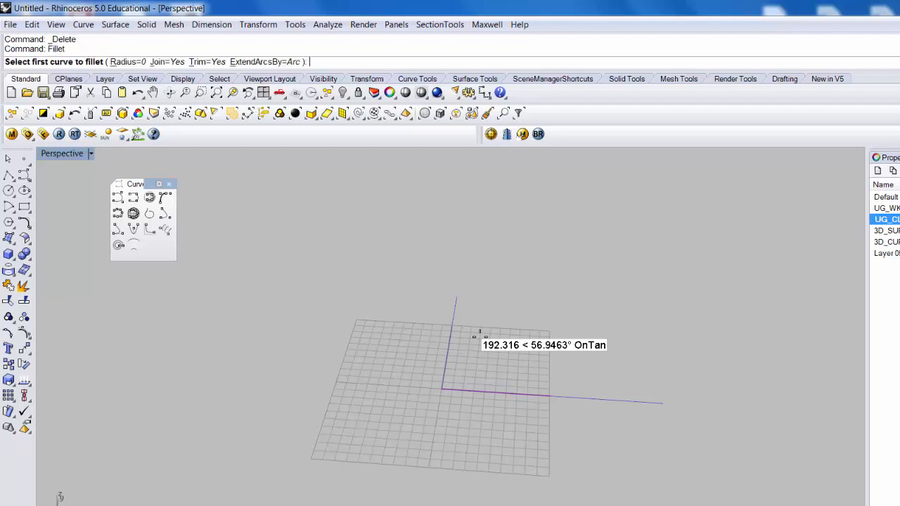
pyautogui.click(130, 62)
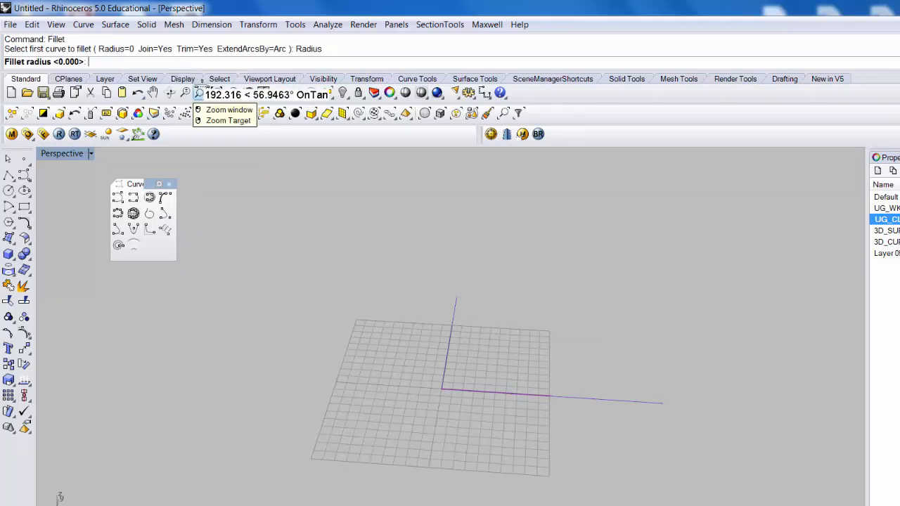
pyautogui.write('50')
pyautogui.press('Return')
pyautogui.click(499, 388)
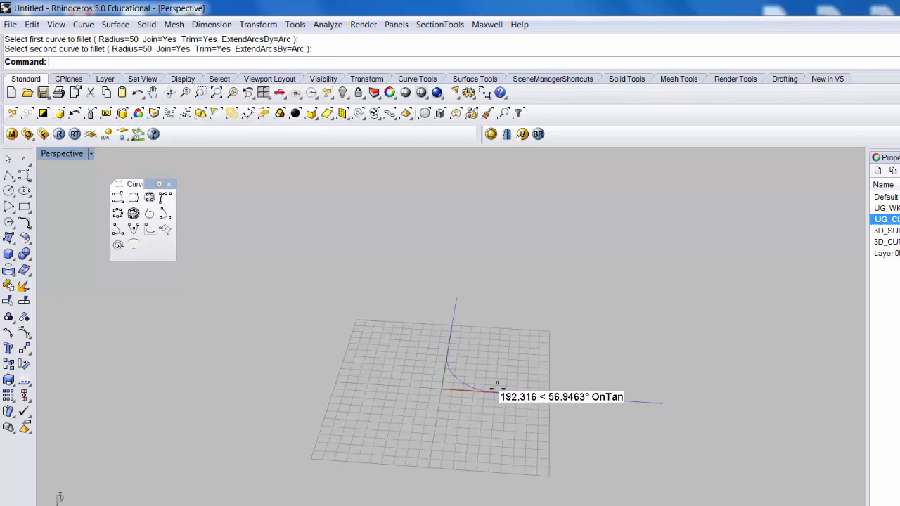
pyautogui.click(451, 369)
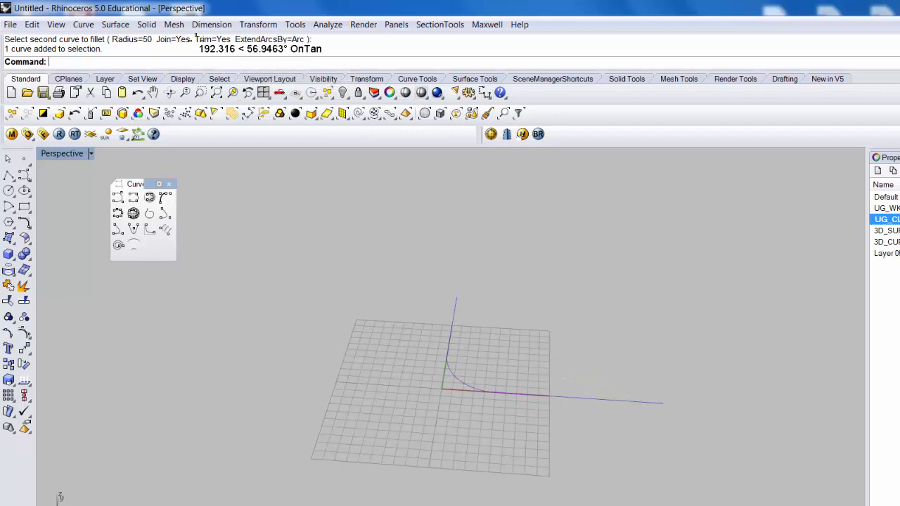
# Step: Explode the filleted curve into separate segments and delete the fillet arc
pyautogui.click(454, 375)
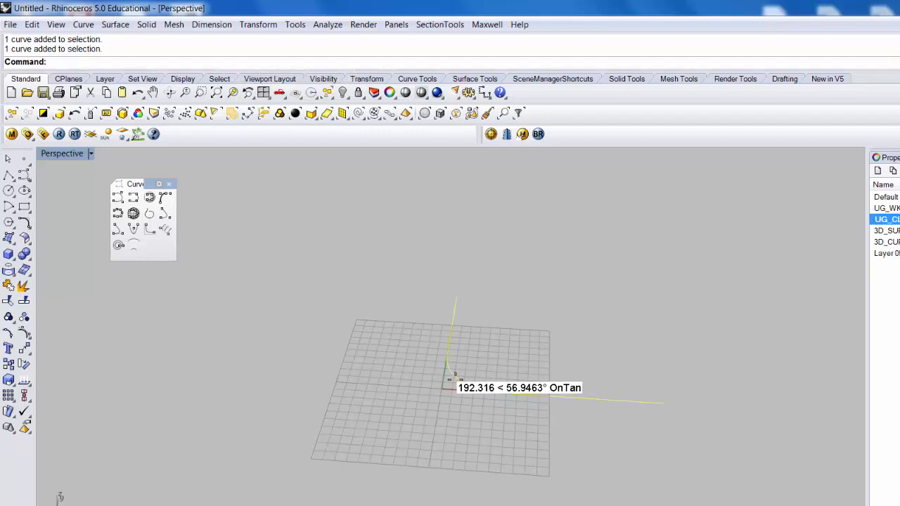
pyautogui.click(24, 286)
pyautogui.click(454, 373)
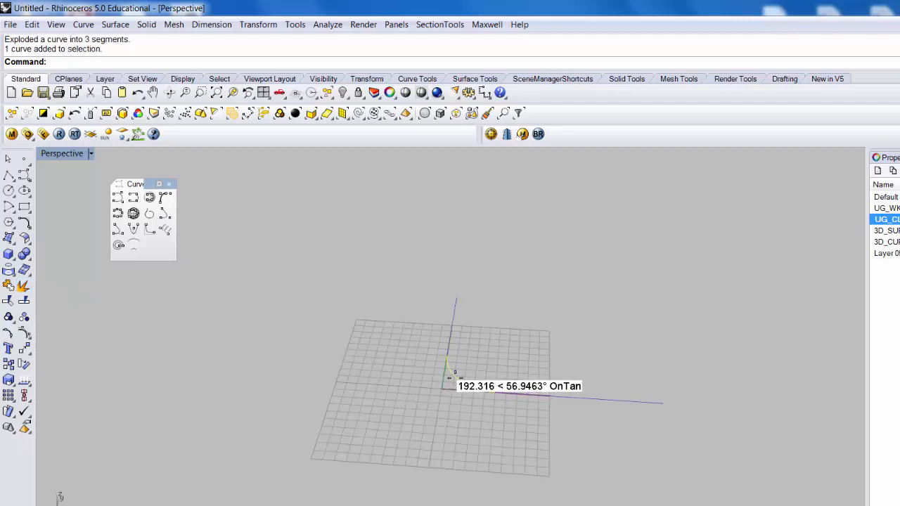
pyautogui.click(462, 373)
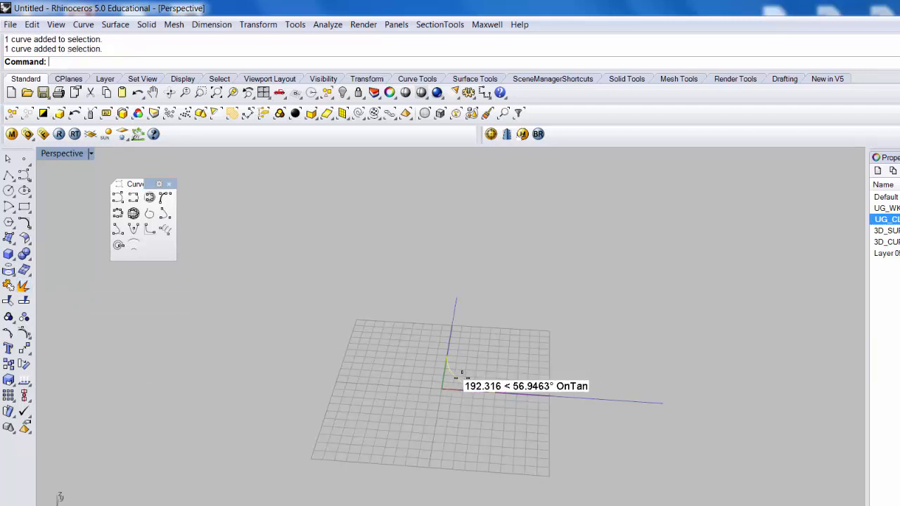
pyautogui.press('Delete')
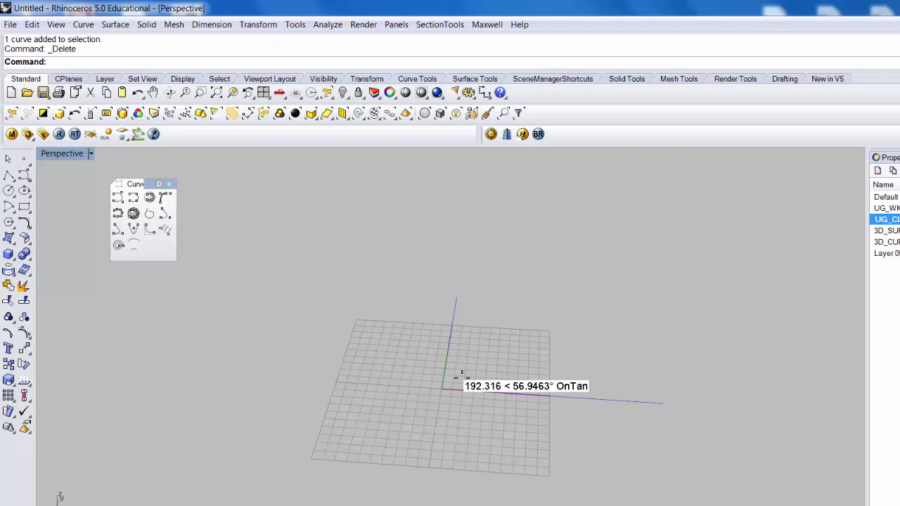
# Step: Delete the two remaining straight lines on the grid
pyautogui.click(422, 334)
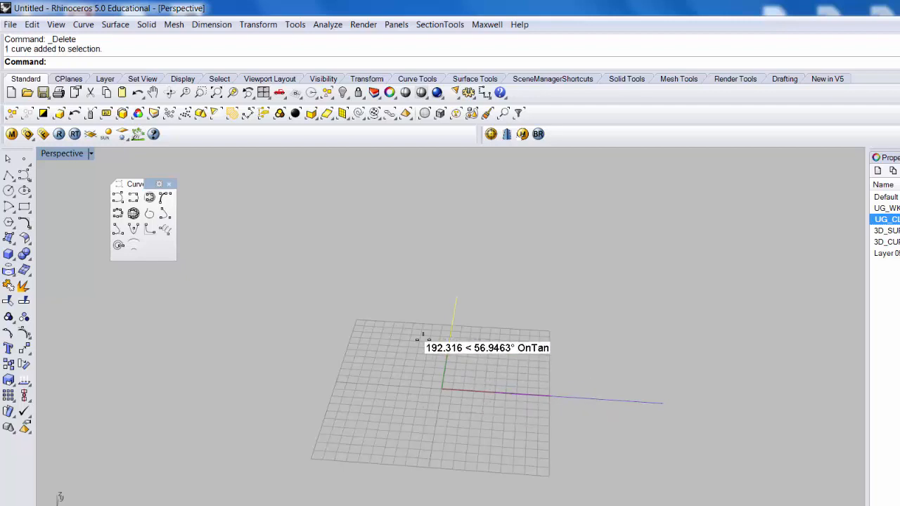
pyautogui.press('Delete')
pyautogui.click(511, 366)
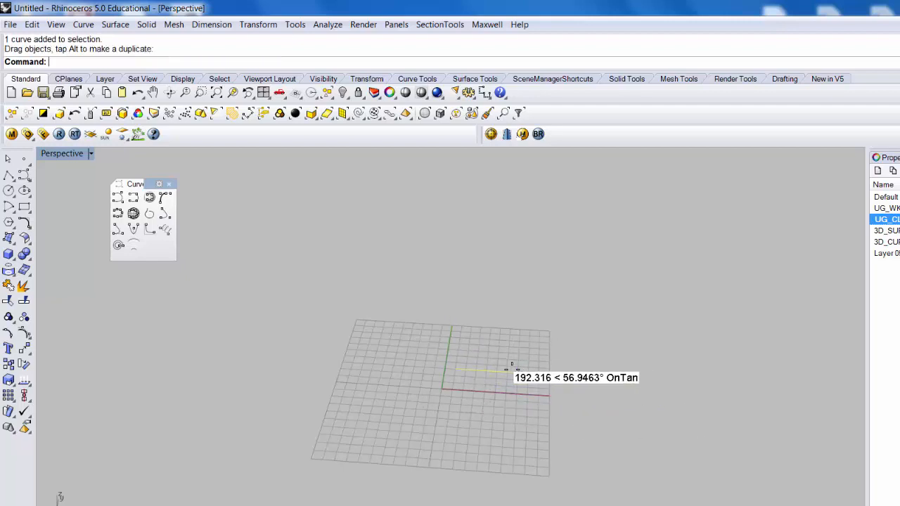
pyautogui.press('Delete')
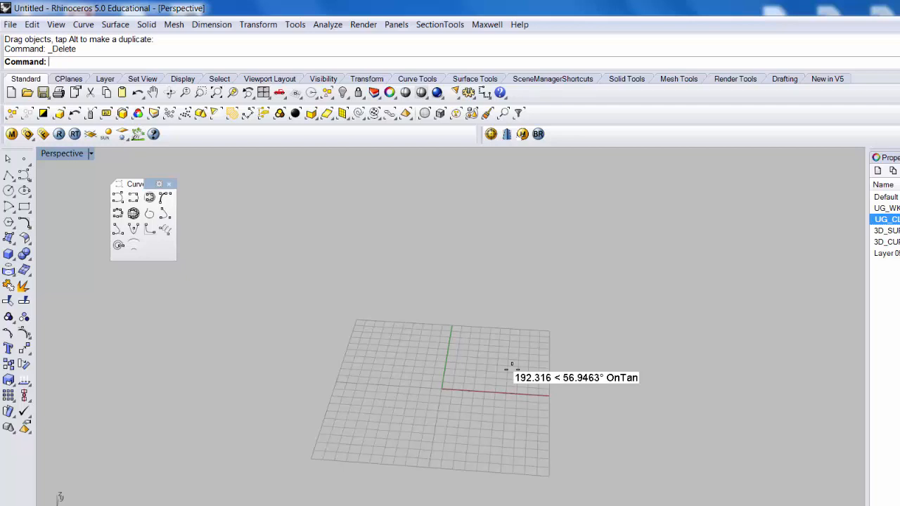
# Step: Create a box with its first corner at 0,0,0, a base of 6in by 8in and a height of 8in
pyautogui.write('Box')
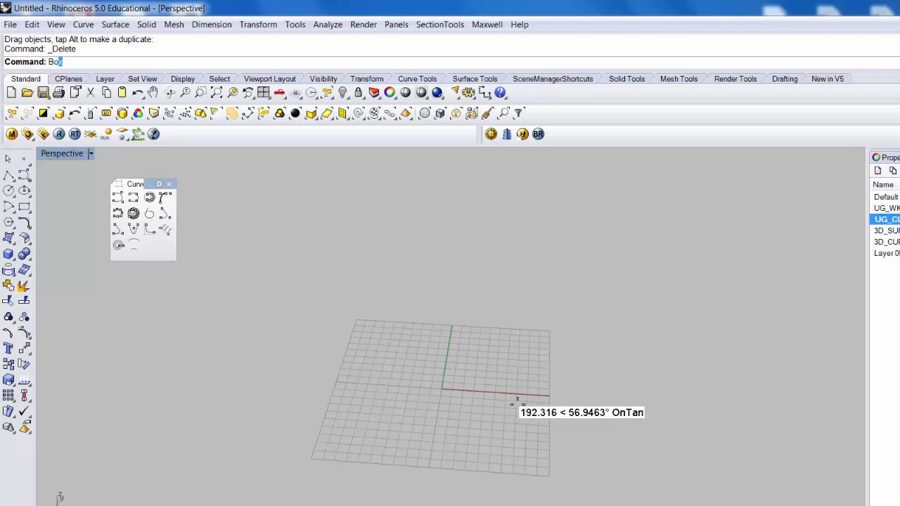
pyautogui.press('Return')
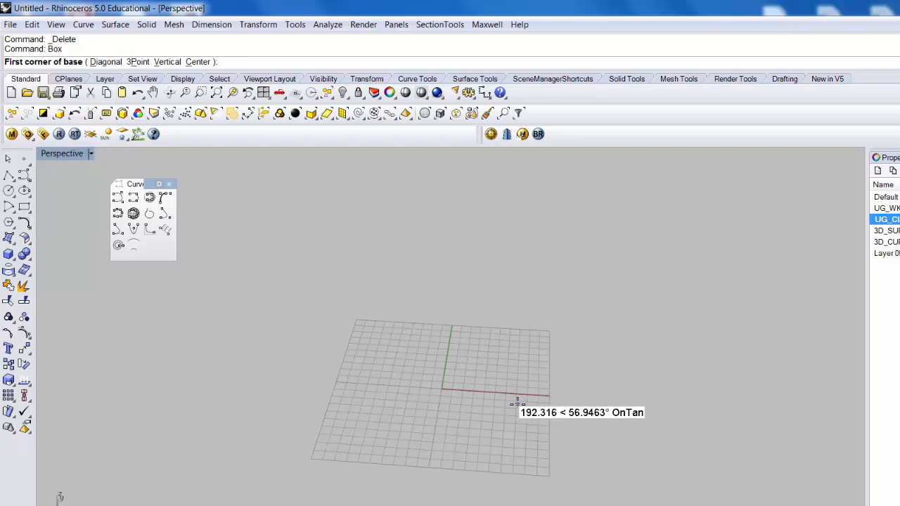
pyautogui.write('0,0,0')
pyautogui.press('Return')
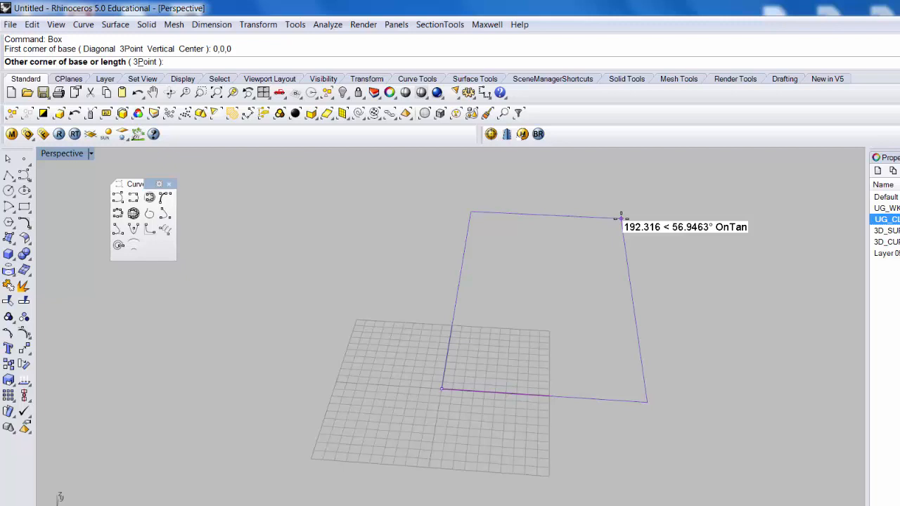
pyautogui.write('6in,8in')
pyautogui.press('Return')
pyautogui.scroll(-4, 521, 232)
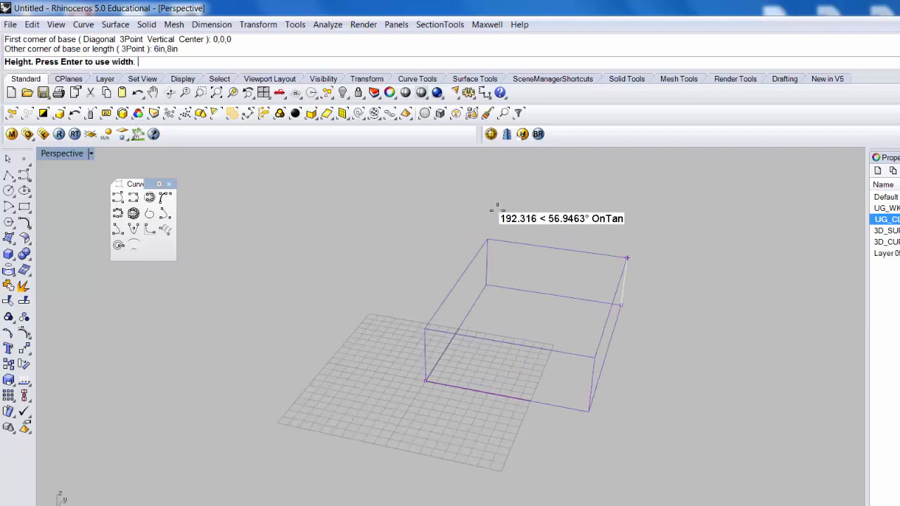
pyautogui.scroll(2, 512, 238)
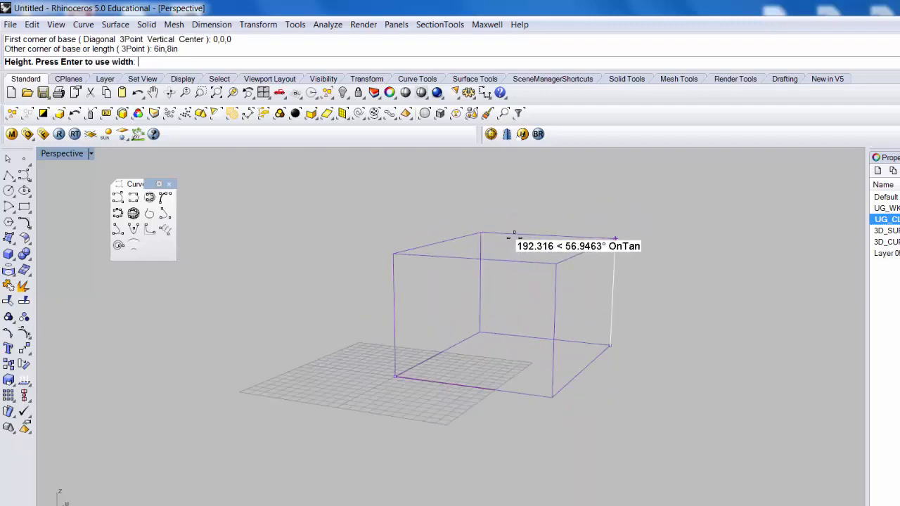
pyautogui.write('8in')
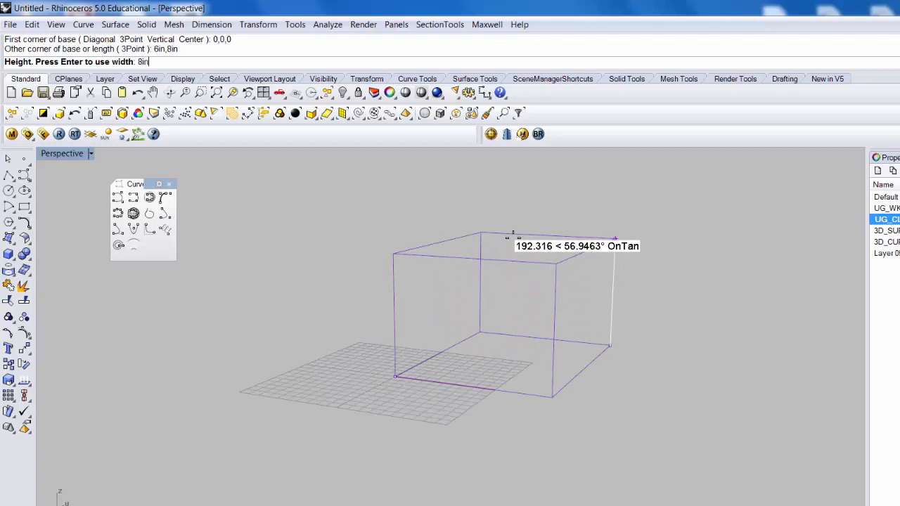
pyautogui.press('Return')
pyautogui.moveTo(513, 238); pyautogui.dragTo(443, 308, button='right')
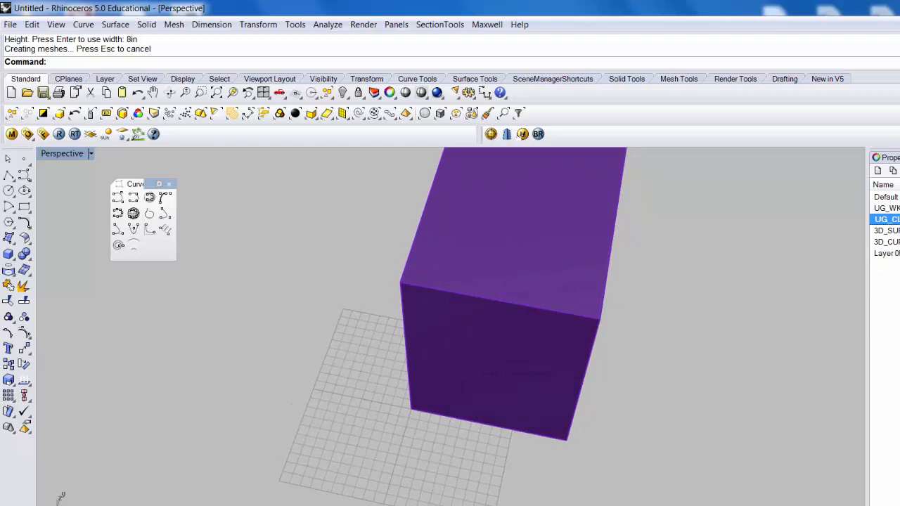
# Step: Rename the Default layer to UG_SU
pyautogui.click(897, 196)
pyautogui.click(898, 194)
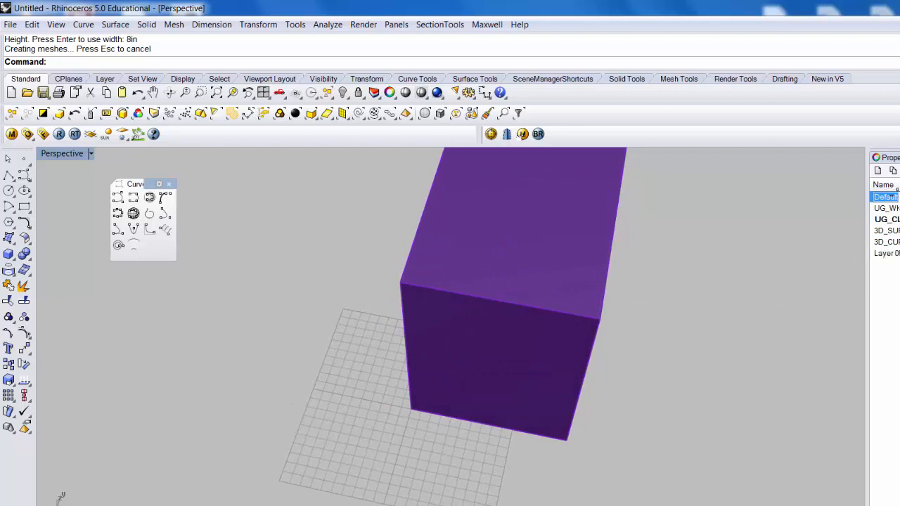
pyautogui.write('UG_SU')
pyautogui.press('Return')
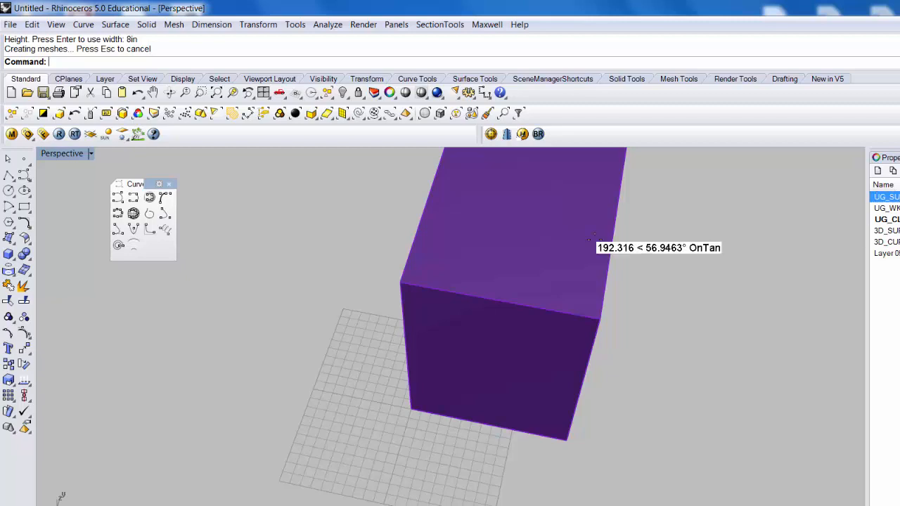
# Step: Assign the box to the UG_SU layer in its object properties
pyautogui.click(589, 240)
pyautogui.click(884, 157)
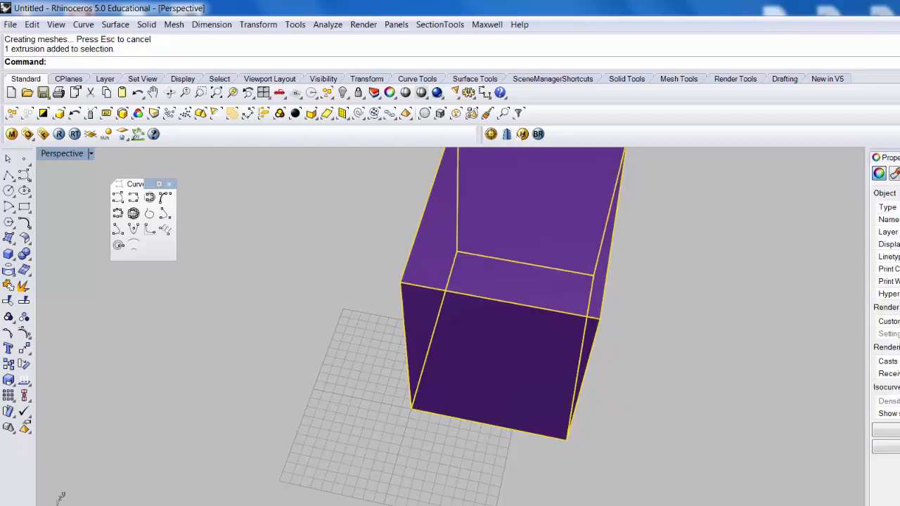
pyautogui.click(744, 245)
# Step: Rotate the box a quarter turn clockwise about its base corner at the grid origin, with Ortho turned on
pyautogui.moveTo(743, 245); pyautogui.dragTo(717, 449, button='right')
pyautogui.scroll(-5, 717, 448)
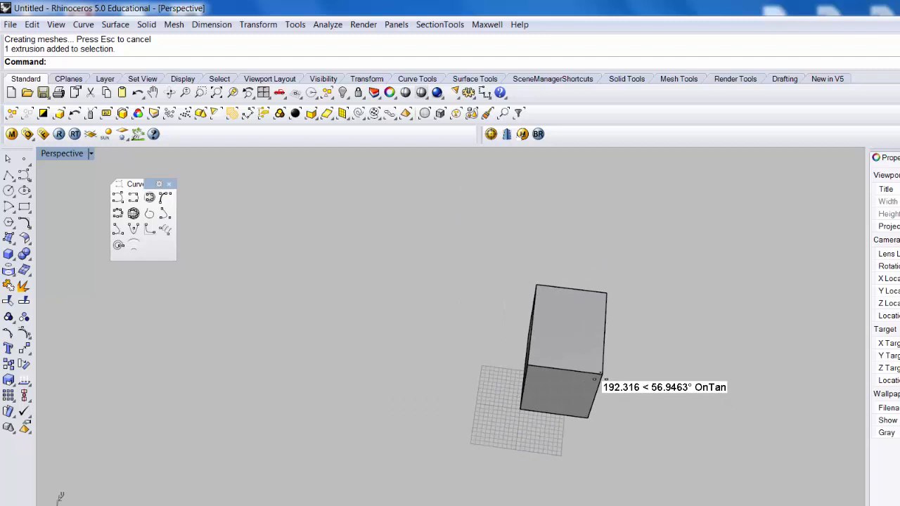
pyautogui.click(572, 324)
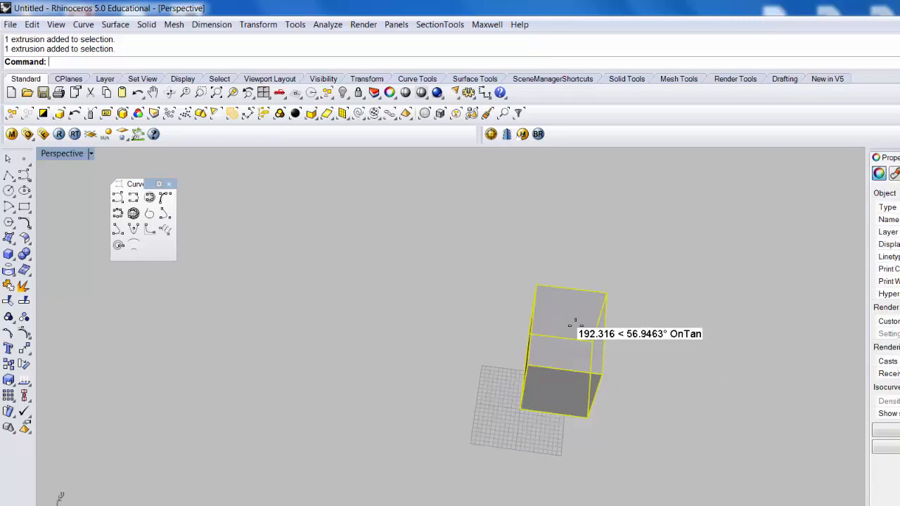
pyautogui.write('Rotate')
pyautogui.press('Return')
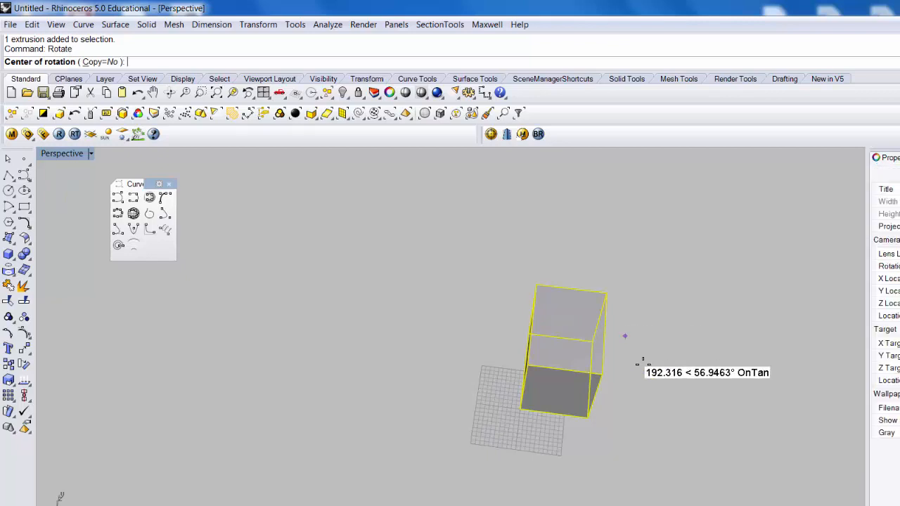
pyautogui.click(521, 410)
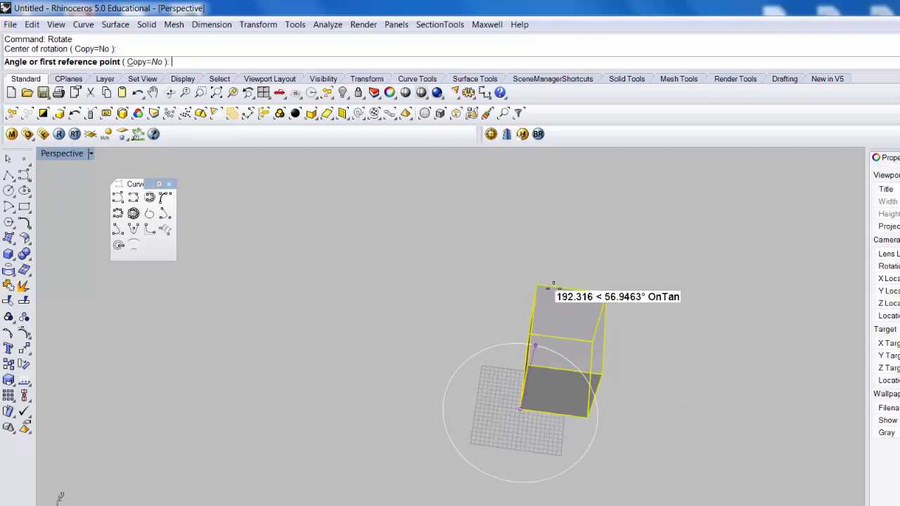
pyautogui.press('F8')
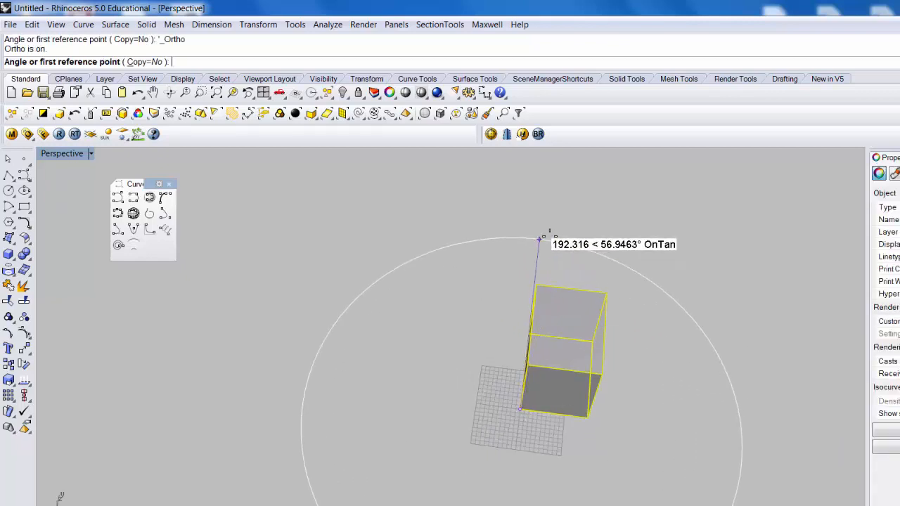
pyautogui.click(539, 233)
pyautogui.click(729, 415)
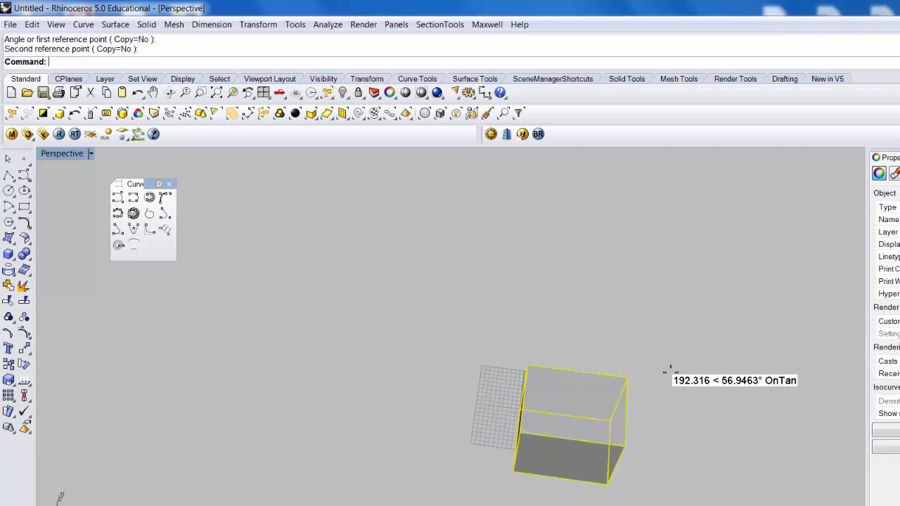
# Step: Move the rotated box by its outer base corner so that this corner sits on the grid origin
pyautogui.moveTo(669, 372); pyautogui.dragTo(595, 359, button='right')
pyautogui.press('Escape')
pyautogui.click(464, 450)
pyautogui.write('Move')
pyautogui.press('Return')
pyautogui.click(595, 358)
pyautogui.click(542, 348)
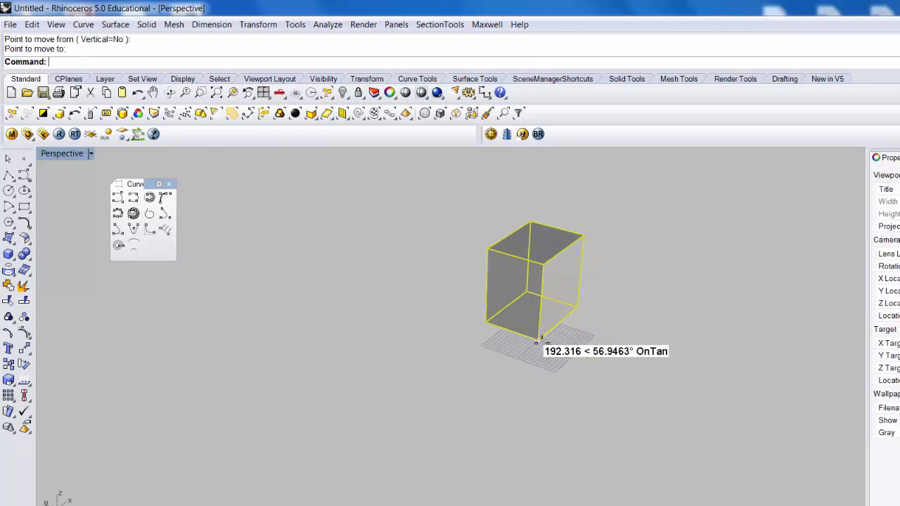
pyautogui.press('Escape')
# Step: Inspect the moved box in Perspective and switch the maximized viewport to Top
pyautogui.moveTo(542, 348); pyautogui.dragTo(455, 364, button='right')
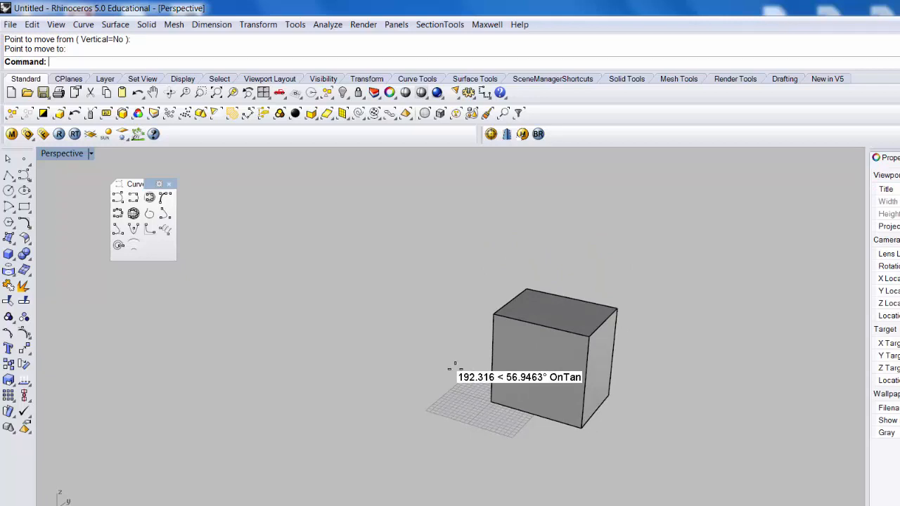
pyautogui.moveTo(455, 364); pyautogui.dragTo(630, 352, button='right')
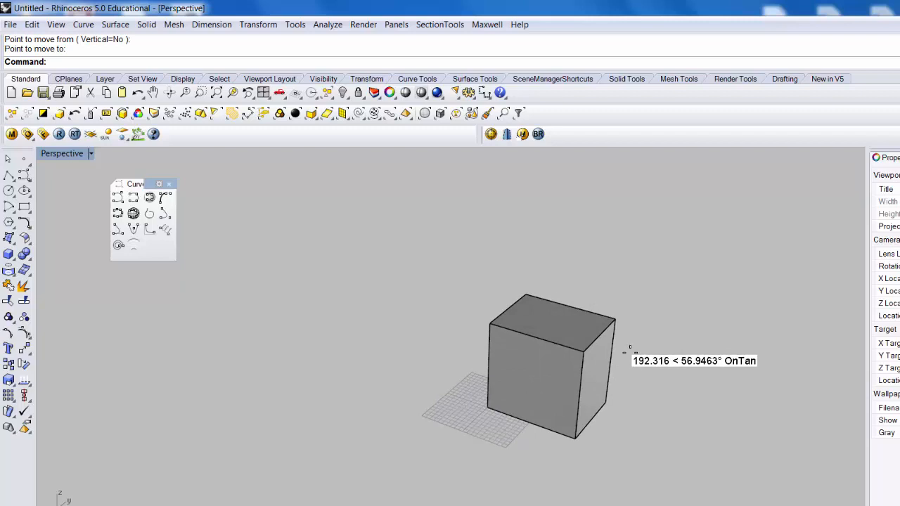
pyautogui.moveTo(484, 346); pyautogui.dragTo(346, 322, button='right')
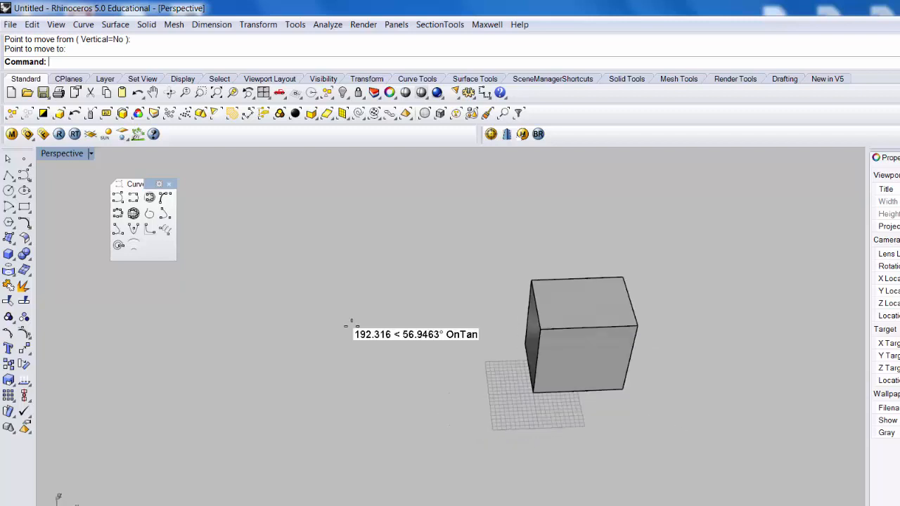
pyautogui.doubleClick(55, 152)
pyautogui.doubleClick(50, 153)
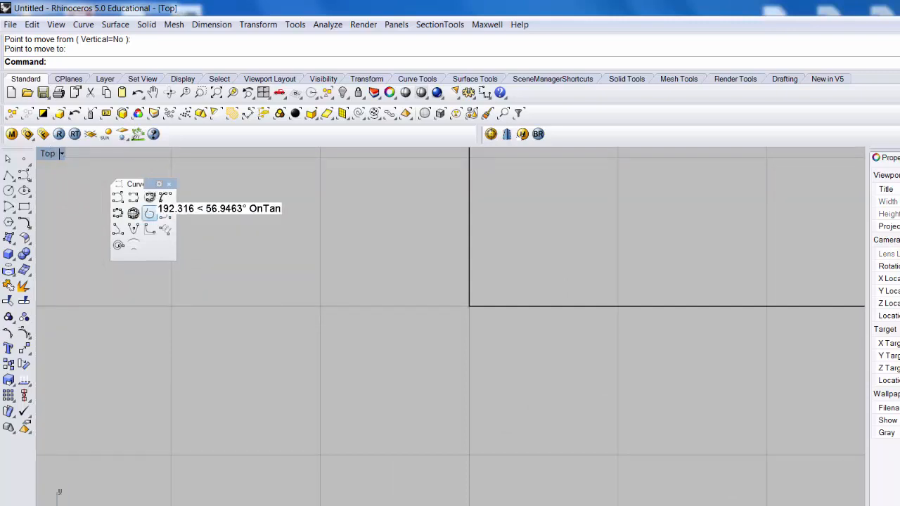
# Step: Close the floating curve toolbar and zoom the Top view to the extents of the model
pyautogui.click(169, 184)
pyautogui.scroll(-5, 281, 346)
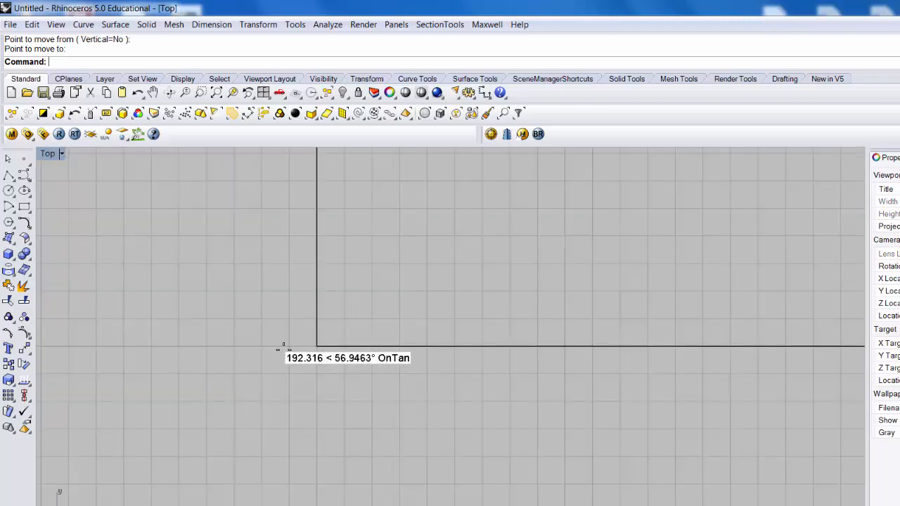
pyautogui.write('ZE')
pyautogui.press('Return')
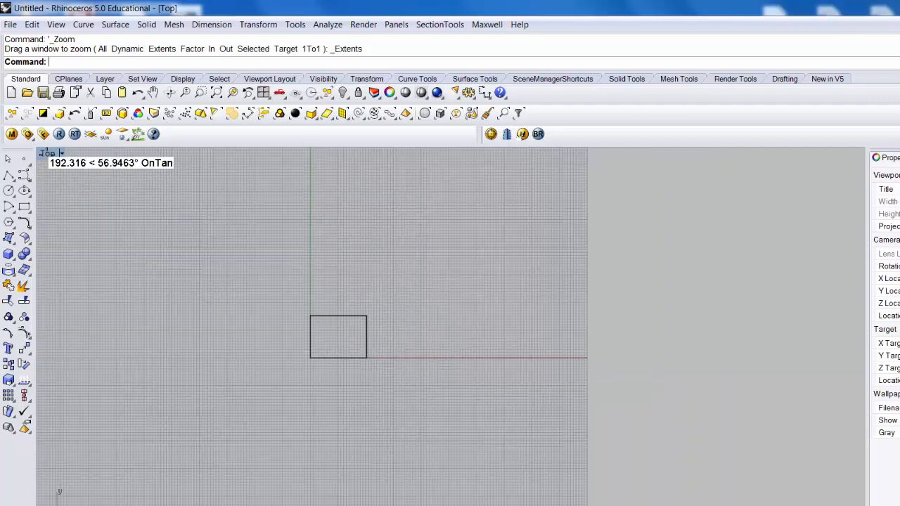
# Step: View the box in the maximized Perspective viewport, and return to the four-viewport layout with Front active
pyautogui.doubleClick(47, 153)
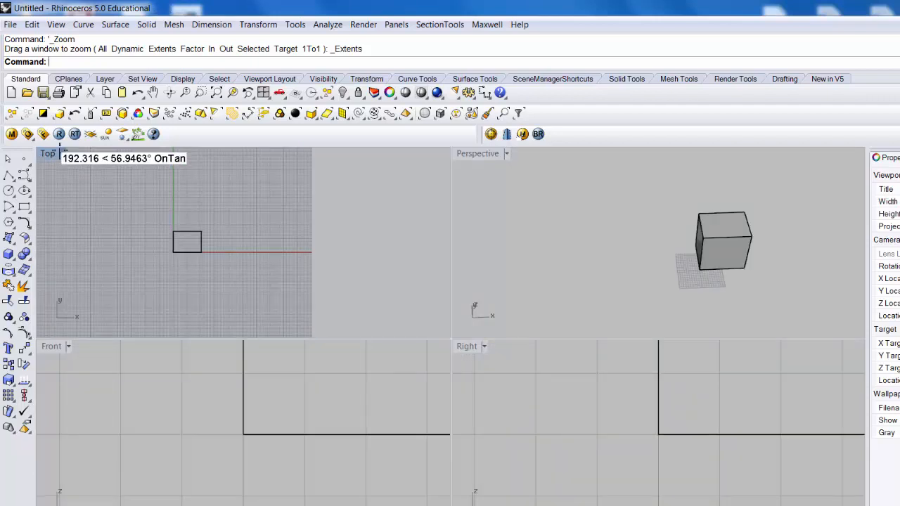
pyautogui.doubleClick(466, 154)
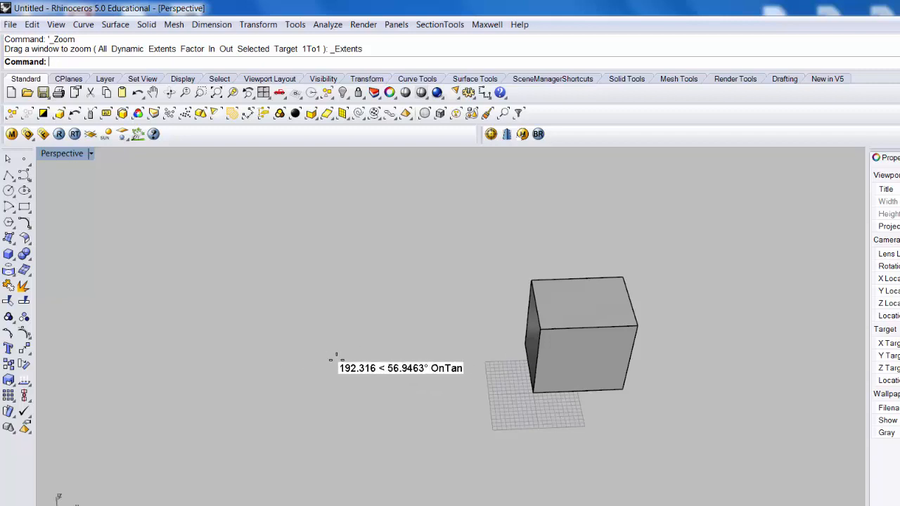
pyautogui.scroll(-2, 334, 359)
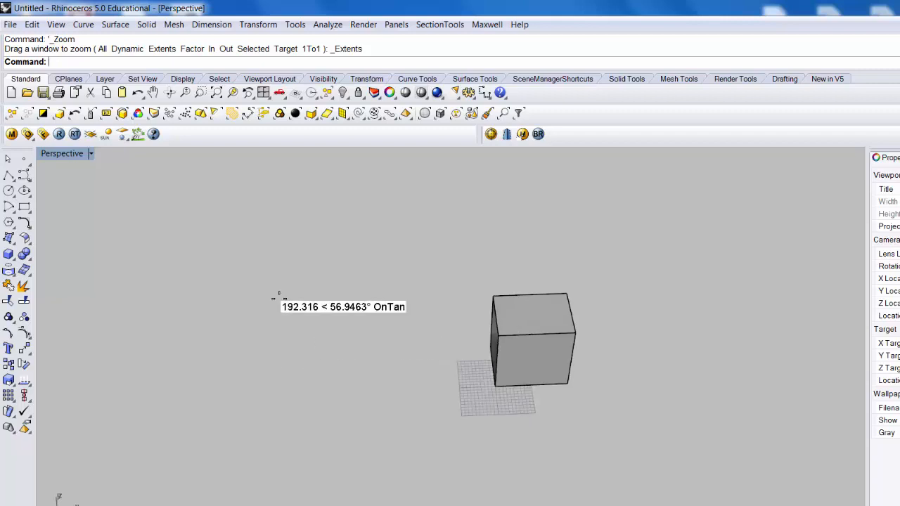
pyautogui.doubleClick(60, 153)
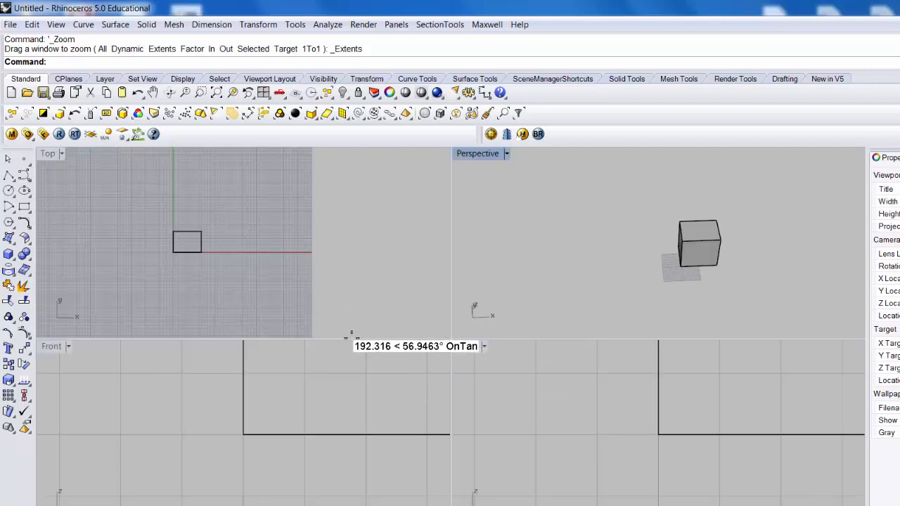
pyautogui.click(352, 338)
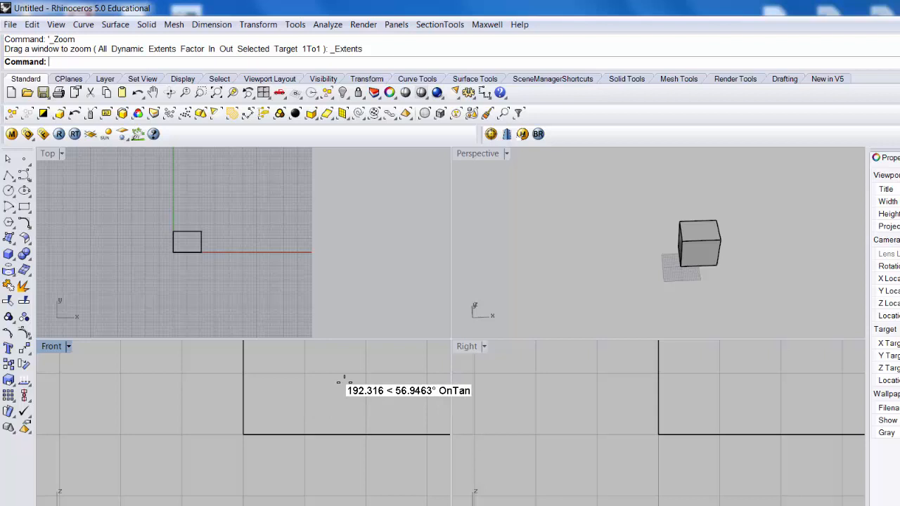
# Step: Extract the wireframe of the box in the maximized Perspective view, with the layer list displayed
pyautogui.doubleClick(478, 153)
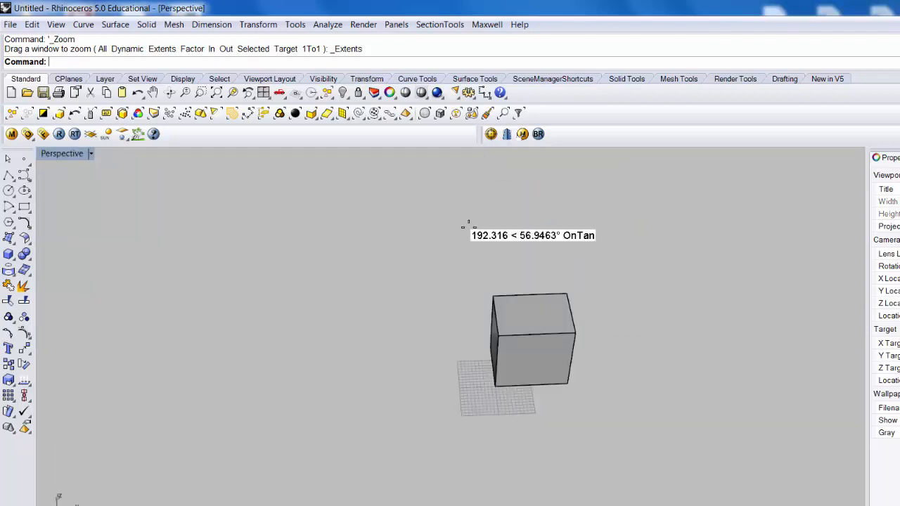
pyautogui.moveTo(502, 357); pyautogui.dragTo(436, 302, button='right')
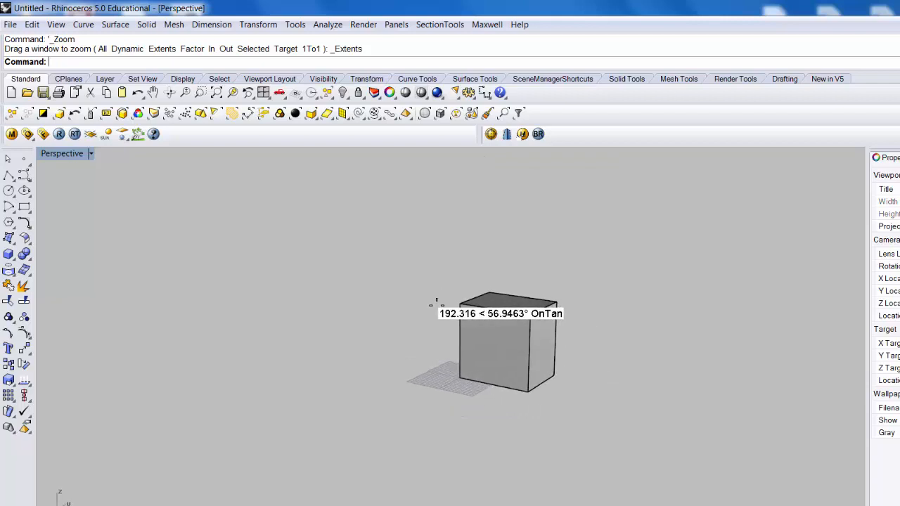
pyautogui.moveTo(436, 303); pyautogui.dragTo(469, 334, button='right')
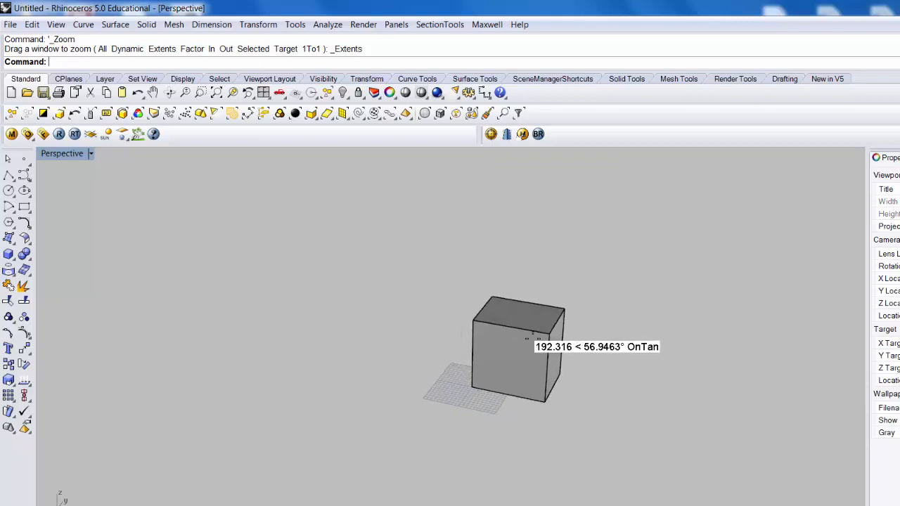
pyautogui.click(896, 158)
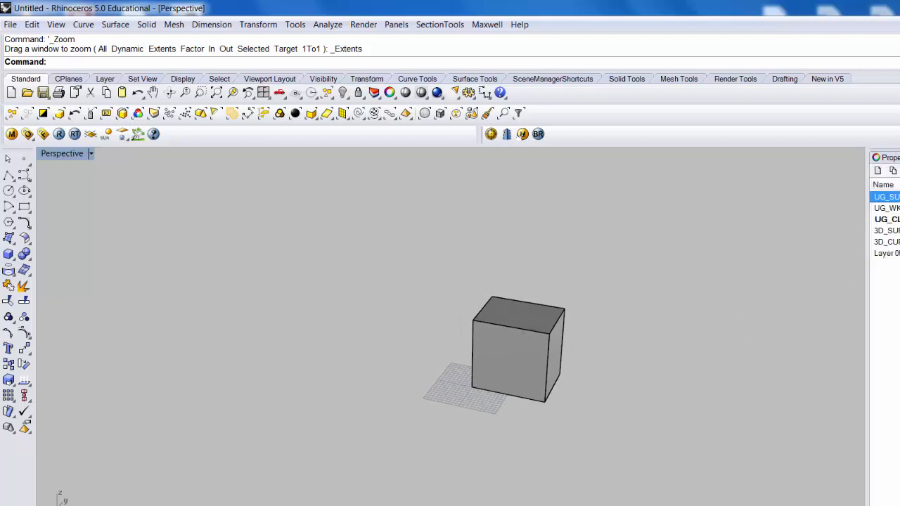
pyautogui.click(510, 346)
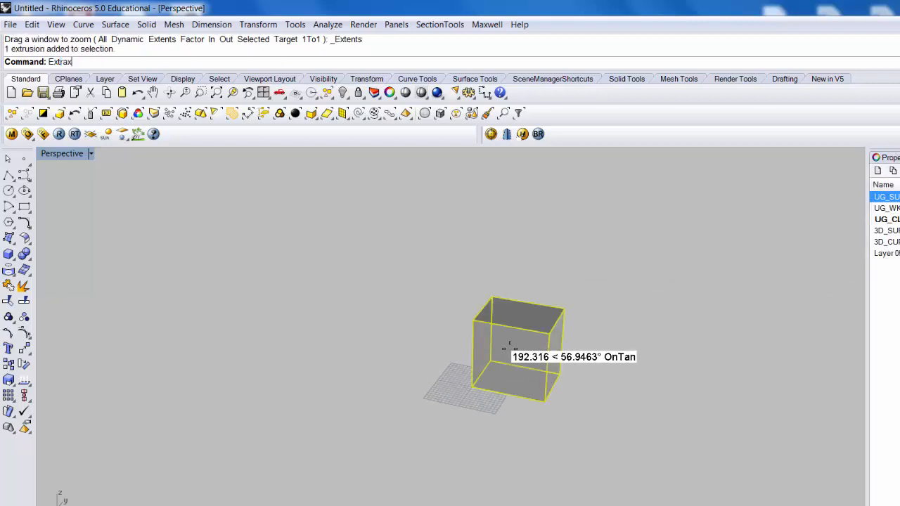
pyautogui.write('ctWireframe')
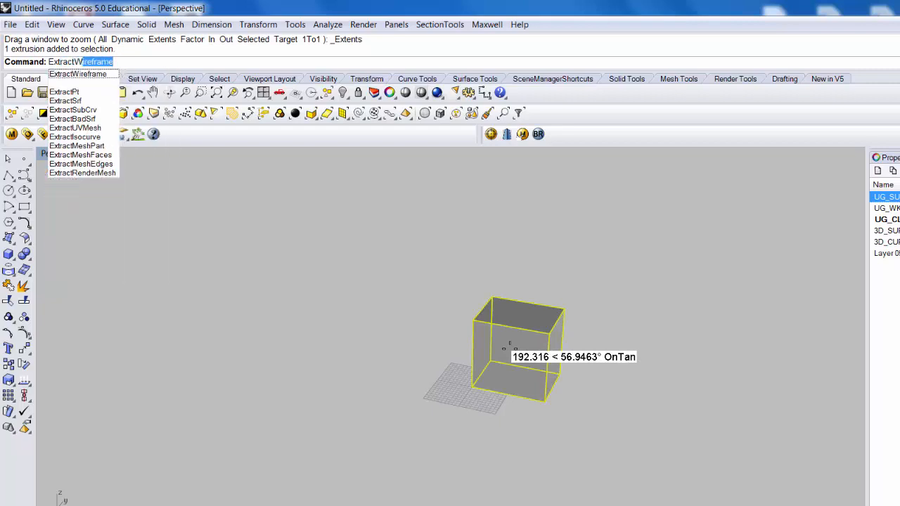
pyautogui.press('Return')
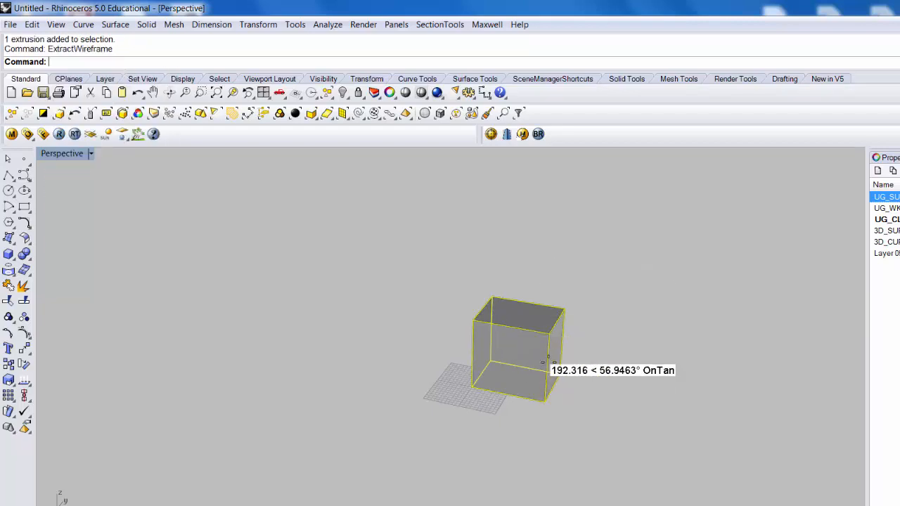
# Step: Hide the solid box so that only its extracted wireframe curves are displayed
pyautogui.scroll(5, 539, 338)
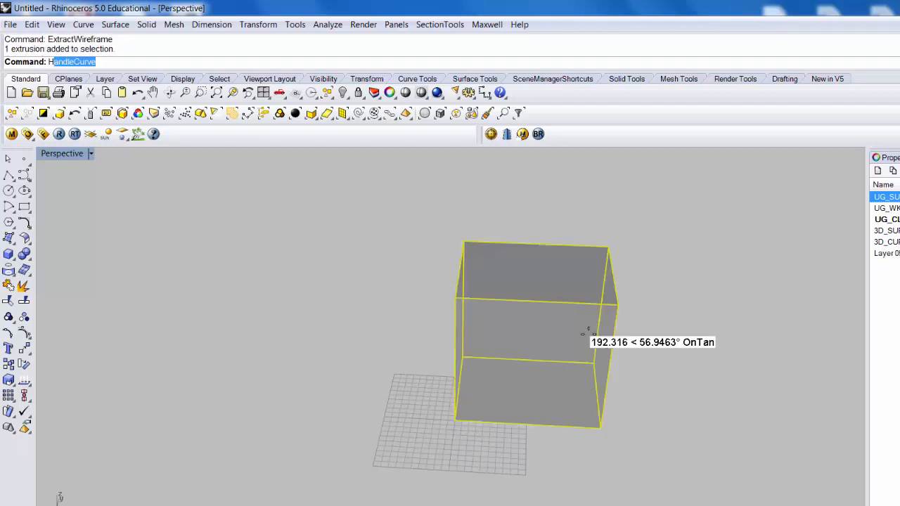
pyautogui.write('Hid')
pyautogui.press('Return')
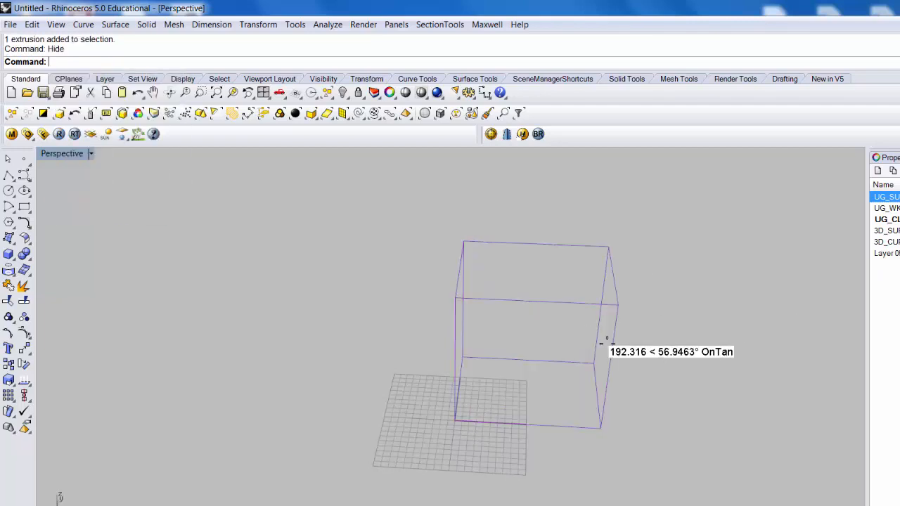
# Step: Examine the wireframe box from several angles in the Perspective view
pyautogui.press('Left')
pyautogui.press('Left')
pyautogui.press('Left')
pyautogui.press('Left')
pyautogui.press('Left')
pyautogui.press('Left')
pyautogui.press('Left')
pyautogui.press('Left')
pyautogui.press('Left')
pyautogui.press('Left')
pyautogui.press('Left')
pyautogui.press('Left')
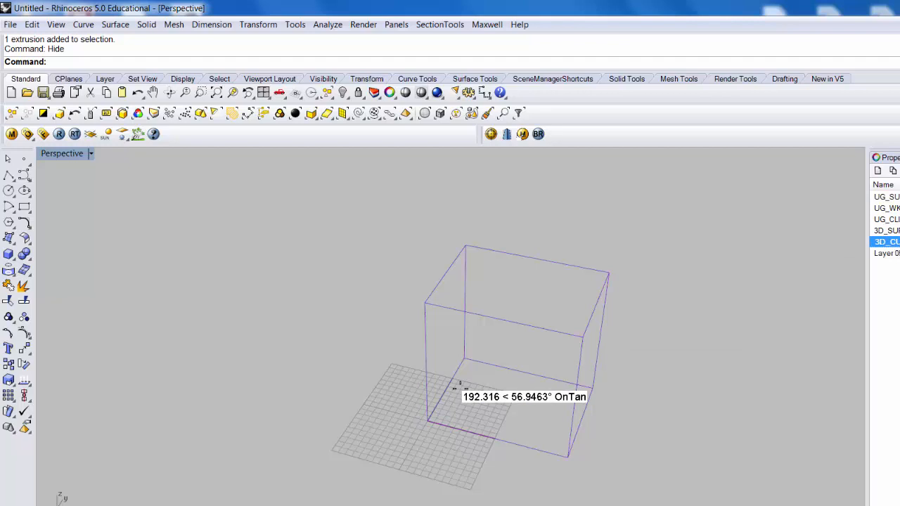
pyautogui.press('Left')
pyautogui.press('Left')
pyautogui.press('Left')
pyautogui.press('Left')
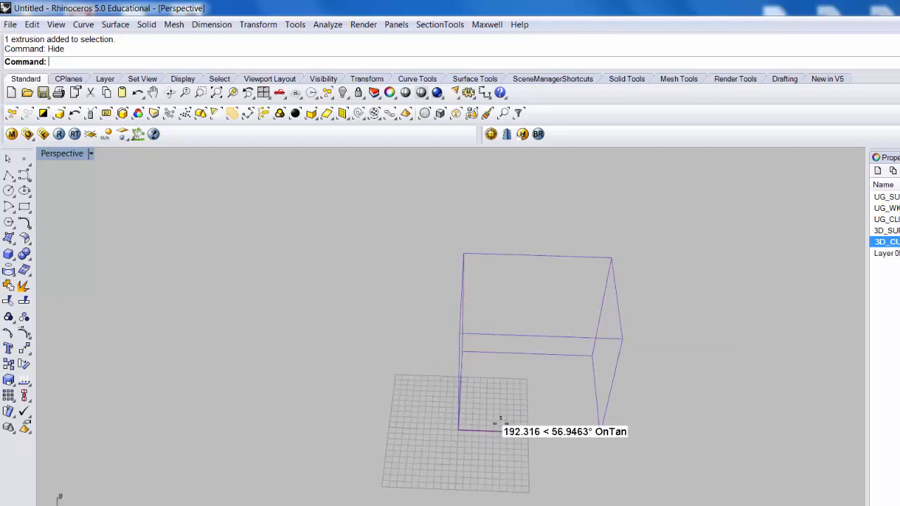
# Step: Sketch a large looping freehand curve outside the wireframe box, beside and partly over the grid
pyautogui.press('pageup')
pyautogui.press('pageup')
pyautogui.click(24, 175)
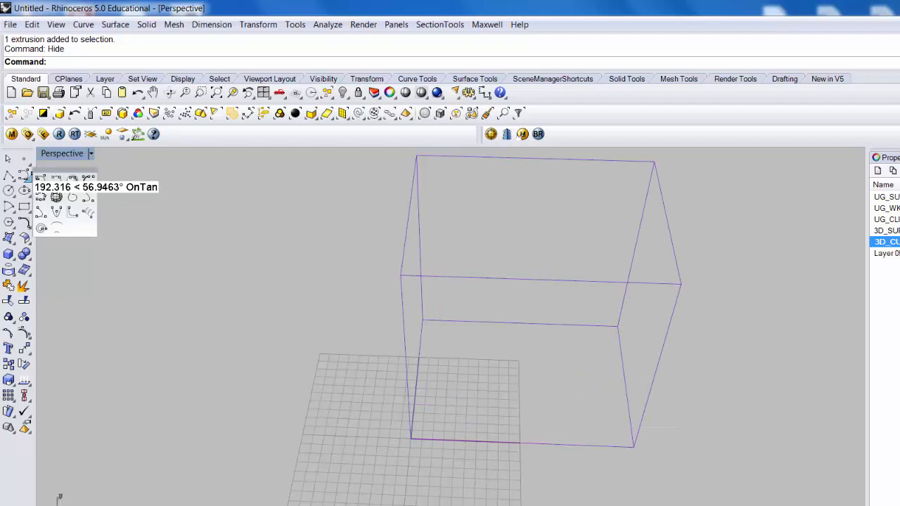
pyautogui.moveTo(56, 173); pyautogui.dragTo(104, 176)
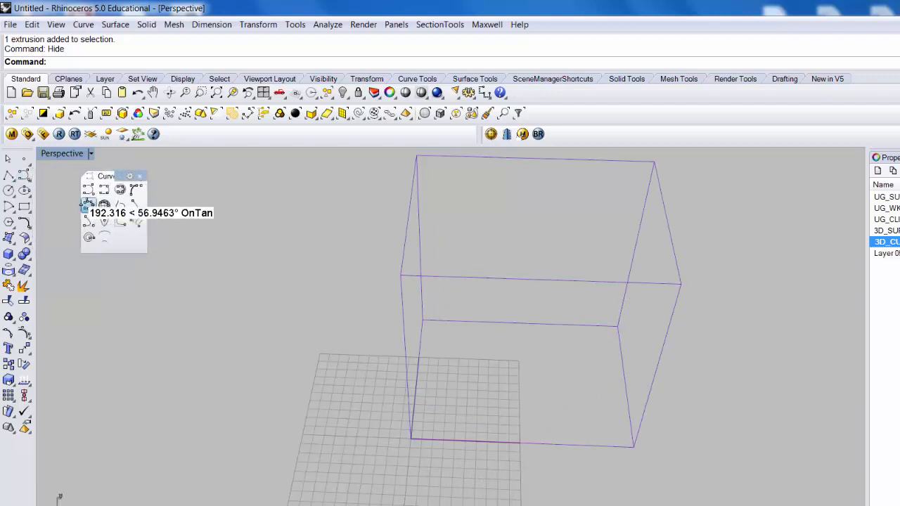
pyautogui.click(88, 204)
pyautogui.moveTo(181, 372)
pyautogui.mouseDown()
pyautogui.moveTo(267, 379)
pyautogui.moveTo(345, 324)
pyautogui.moveTo(325, 334)
pyautogui.mouseUp()
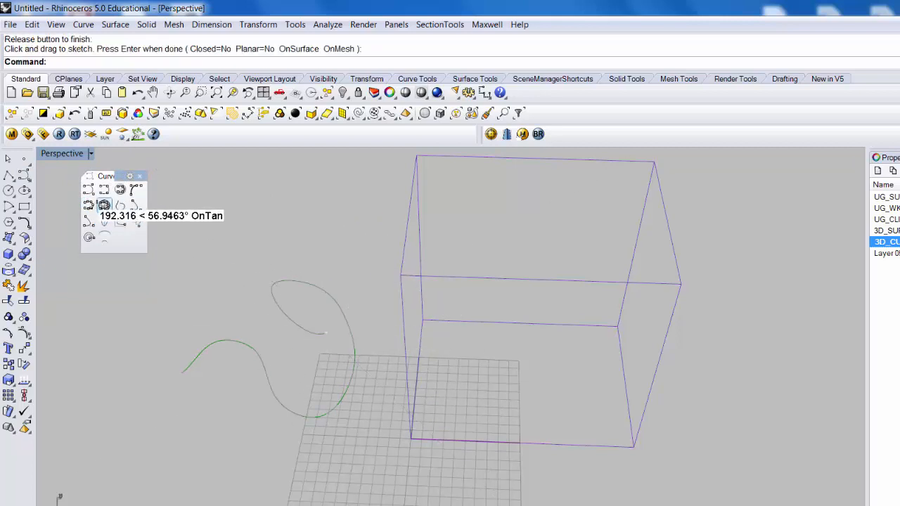
# Step: Sketch a small tangled freehand curve on the side of the wireframe box opposite the first sketch
pyautogui.click(87, 205)
pyautogui.moveTo(734, 349)
pyautogui.mouseDown()
pyautogui.moveTo(732, 337)
pyautogui.moveTo(730, 361)
pyautogui.moveTo(735, 342)
pyautogui.moveTo(799, 349)
pyautogui.mouseUp()
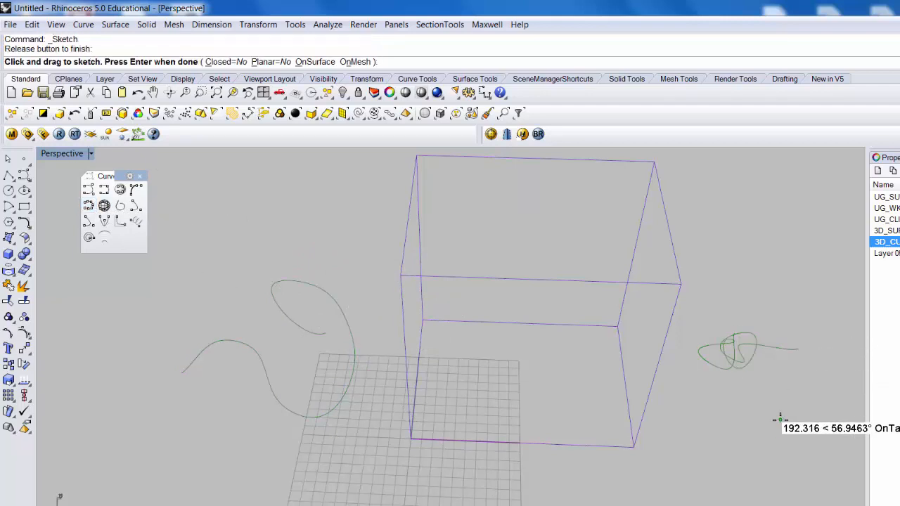
pyautogui.press('Return')
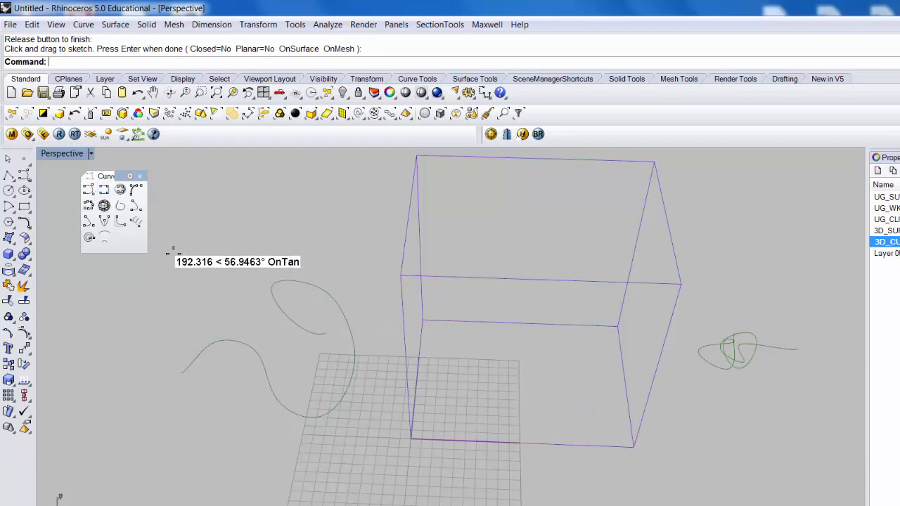
pyautogui.click(87, 190)
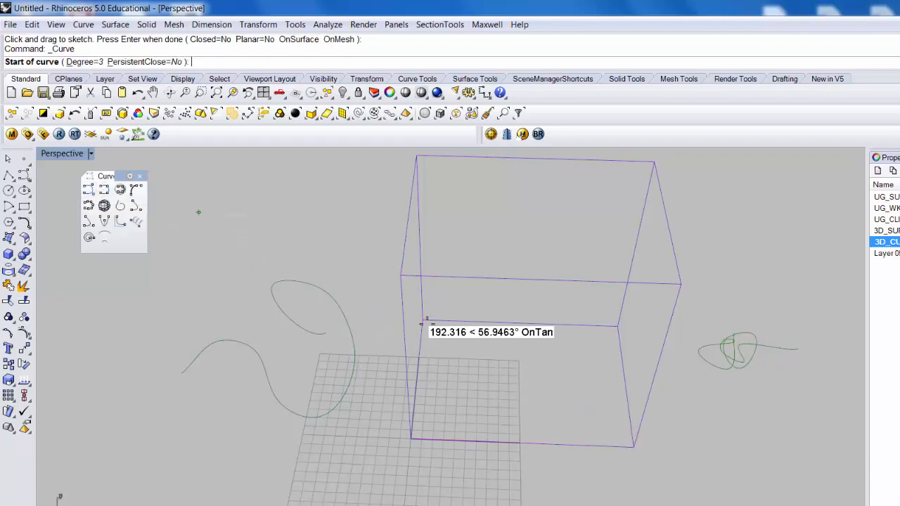
pyautogui.click(445, 389)
pyautogui.click(491, 390)
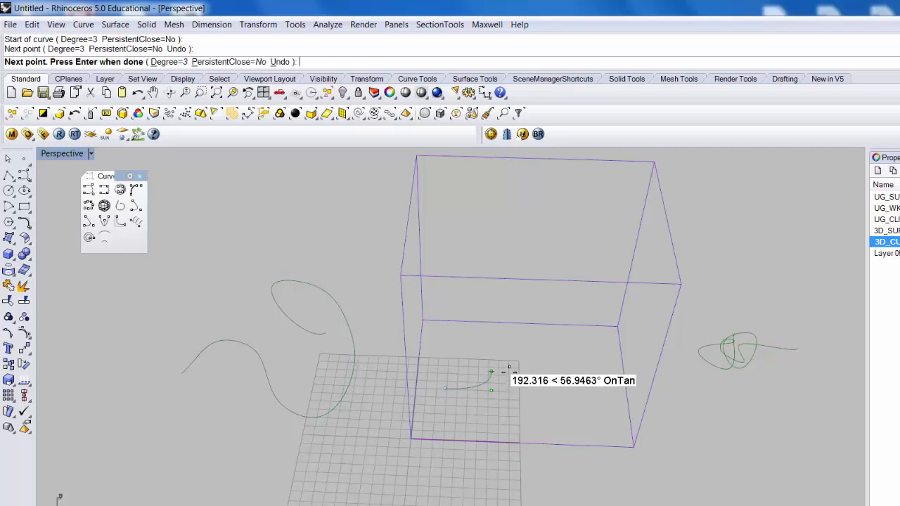
pyautogui.press('Escape')
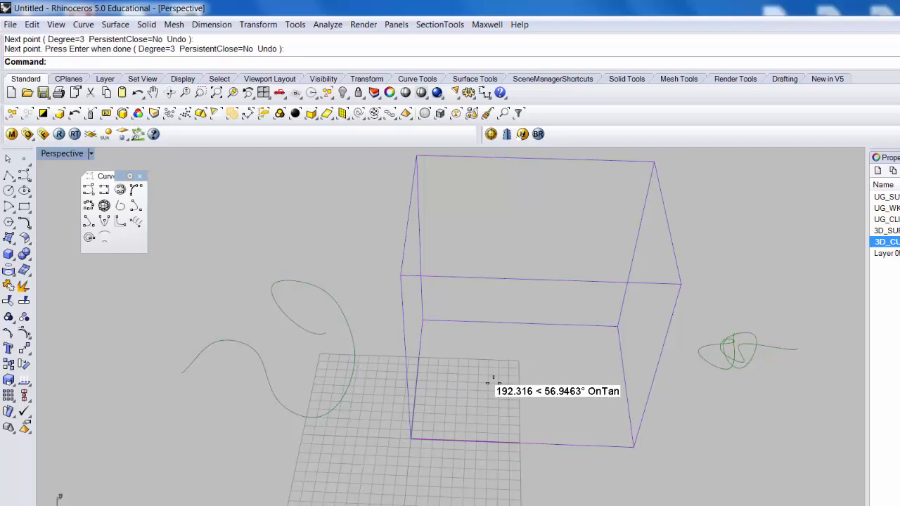
# Step: Turn Ortho off and draw a wavy degree-3 control point curve across the base of the wireframe box
pyautogui.press('F8')
pyautogui.scroll(3, 486, 383)
pyautogui.press('F8')
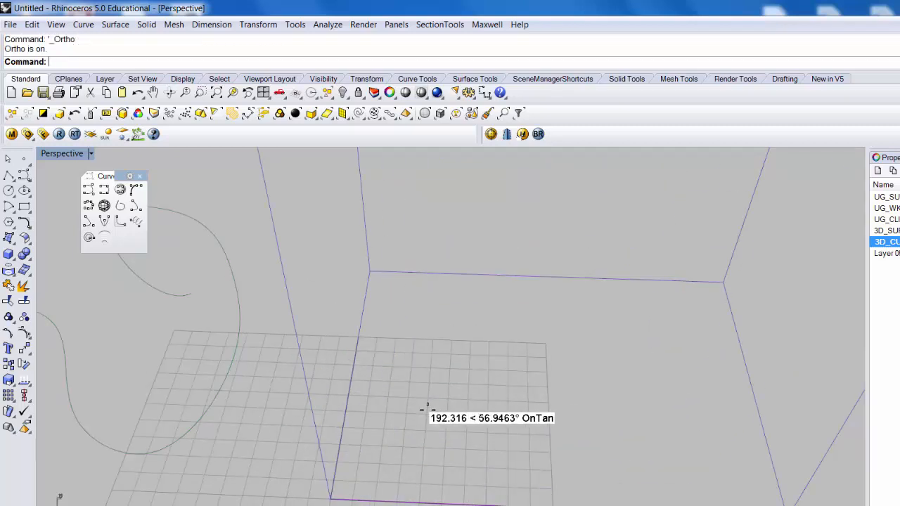
pyautogui.press('F8')
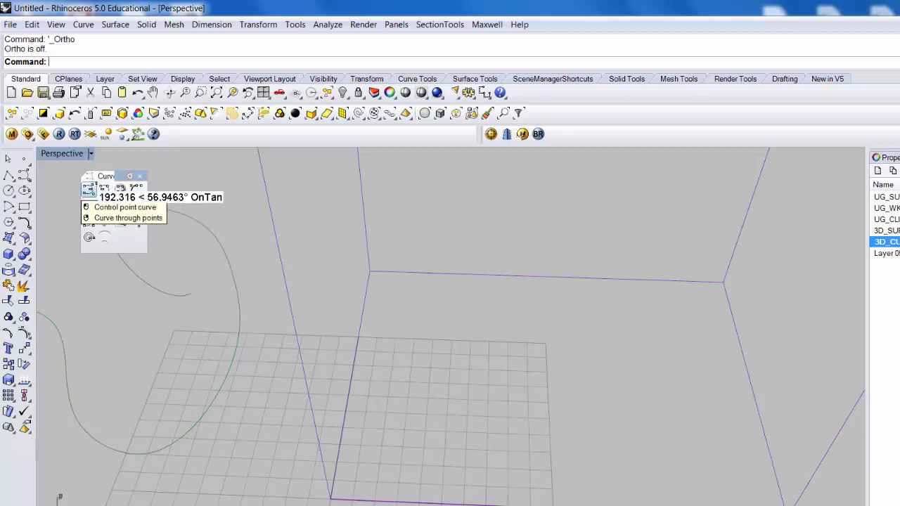
pyautogui.click(88, 189)
pyautogui.click(440, 410)
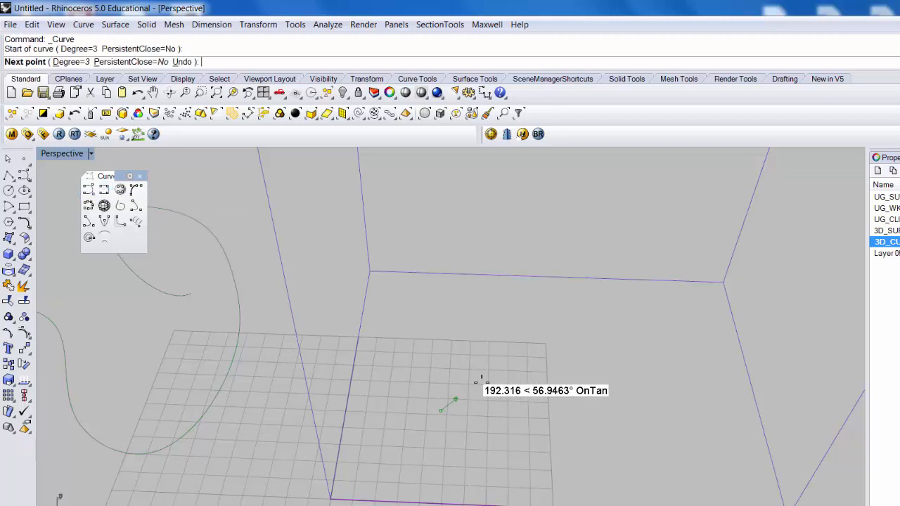
pyautogui.click(490, 379)
pyautogui.click(535, 411)
pyautogui.click(604, 358)
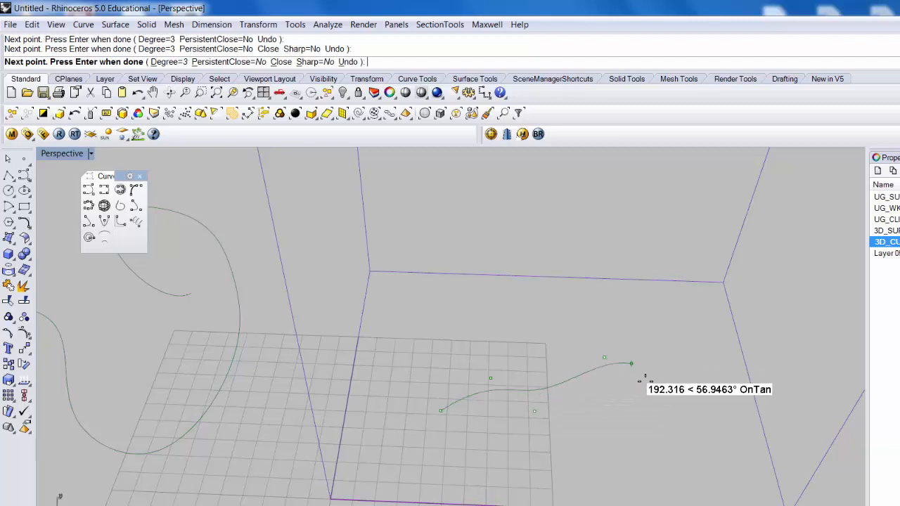
pyautogui.click(647, 443)
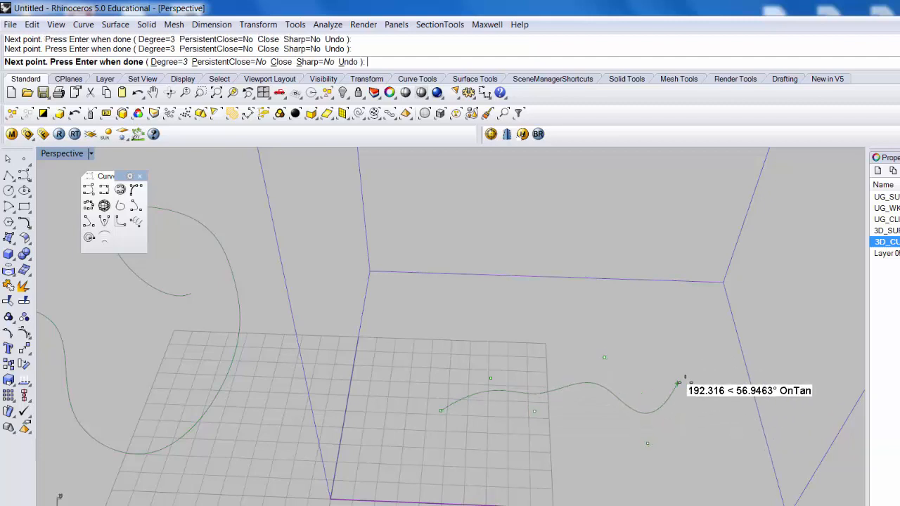
pyautogui.press('Return')
# Step: Copy the wavy curve straight up three times in the Front view with Ortho on, and delete the three copies
pyautogui.moveTo(668, 344); pyautogui.dragTo(387, 340, button='right')
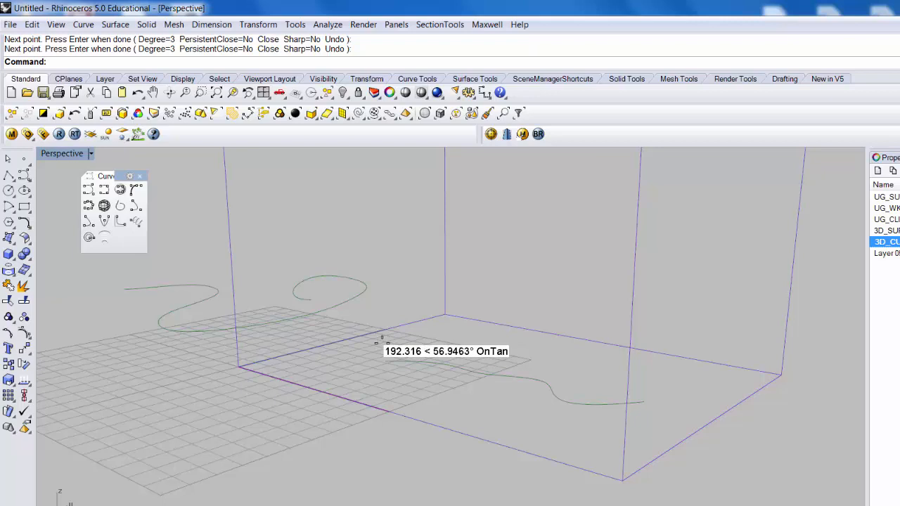
pyautogui.click(425, 358)
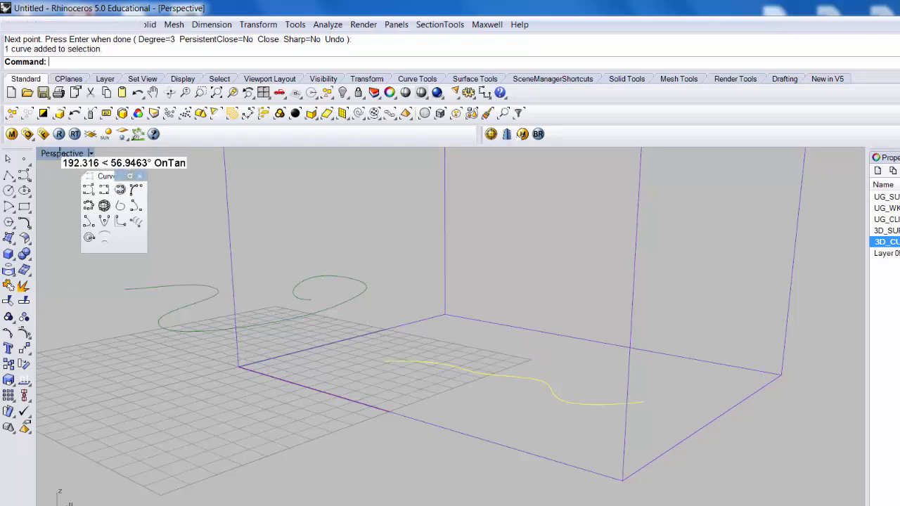
pyautogui.doubleClick(61, 153)
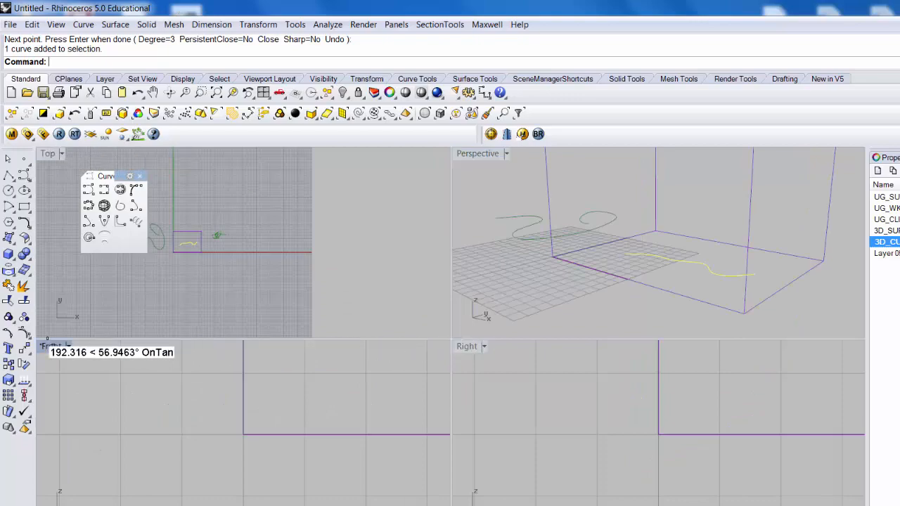
pyautogui.doubleClick(51, 347)
pyautogui.scroll(-5, 340, 376)
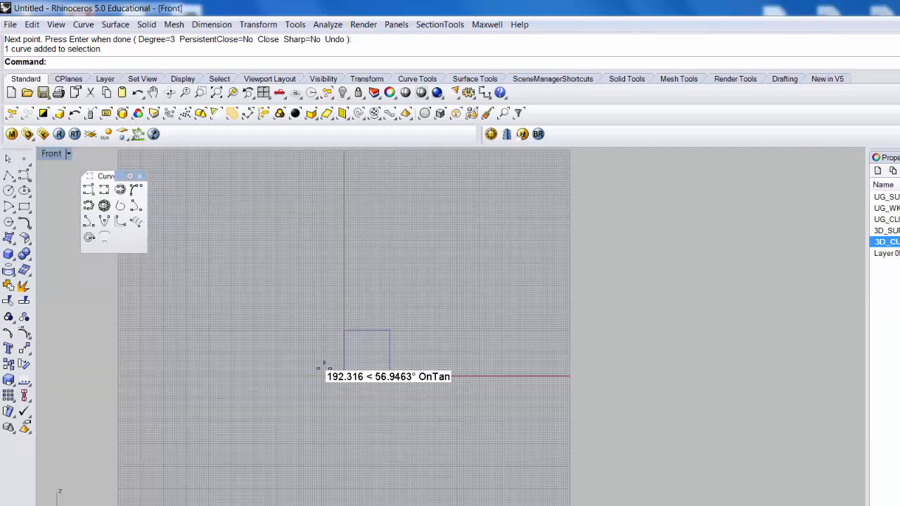
pyautogui.scroll(5, 360, 375)
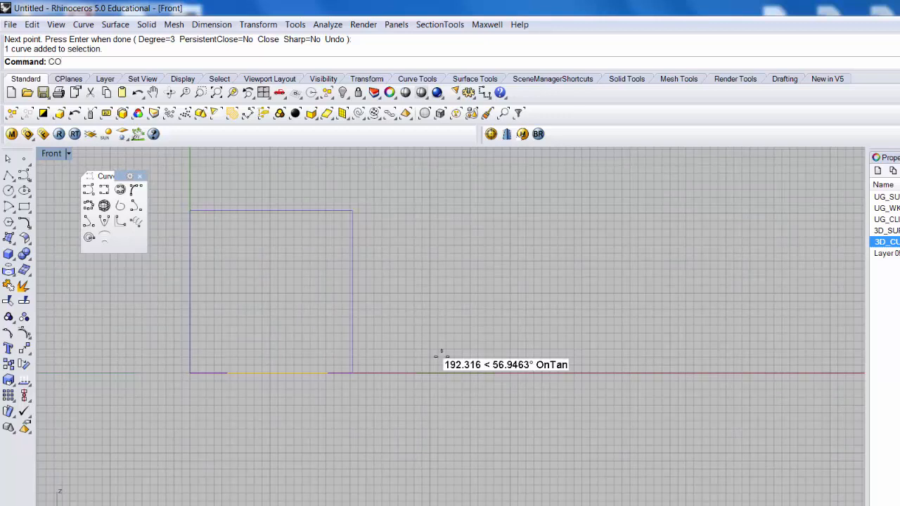
pyautogui.press('Return')
pyautogui.click(465, 354)
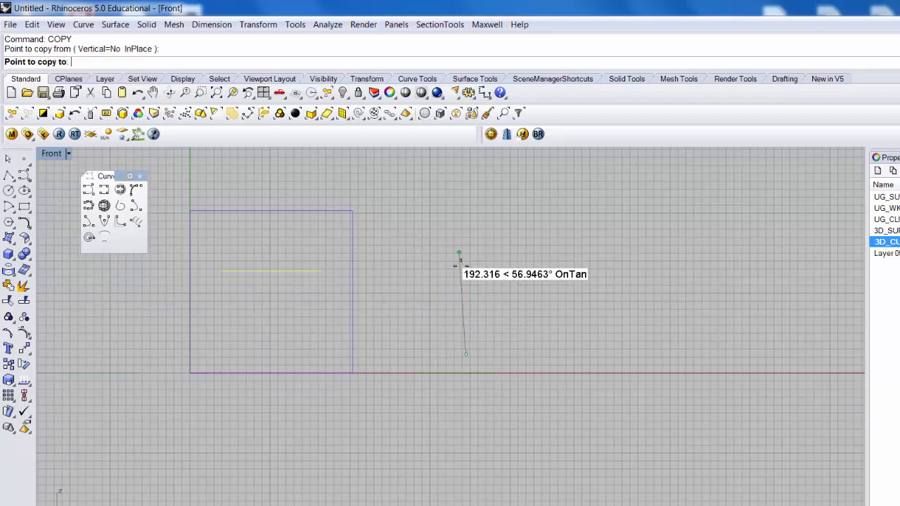
pyautogui.press('F8')
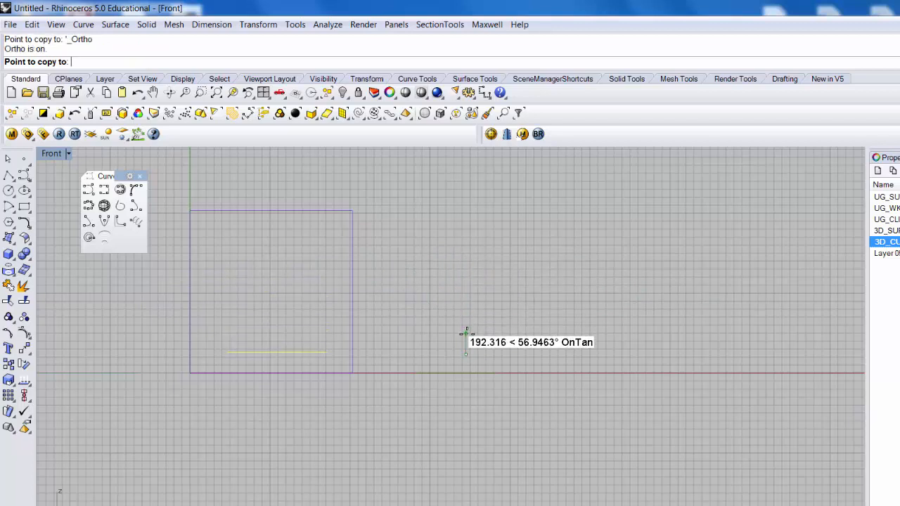
pyautogui.click(466, 333)
pyautogui.click(466, 319)
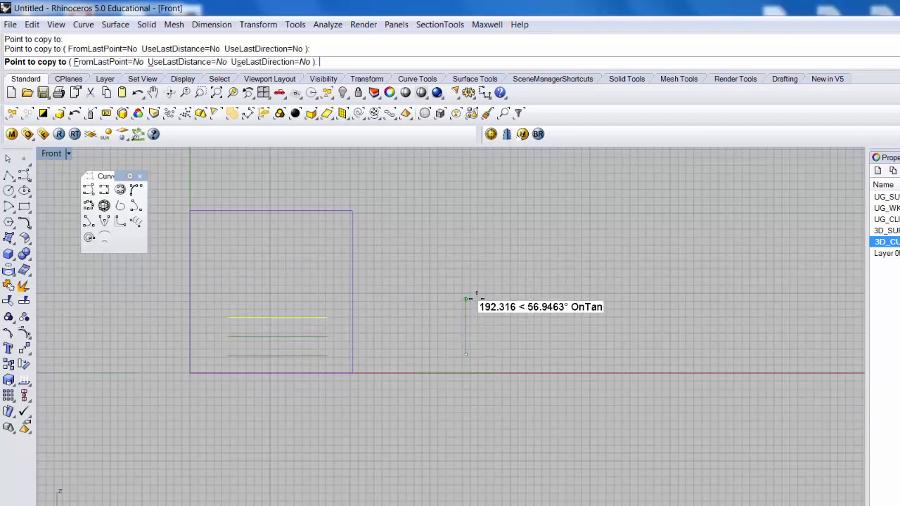
pyautogui.click(466, 298)
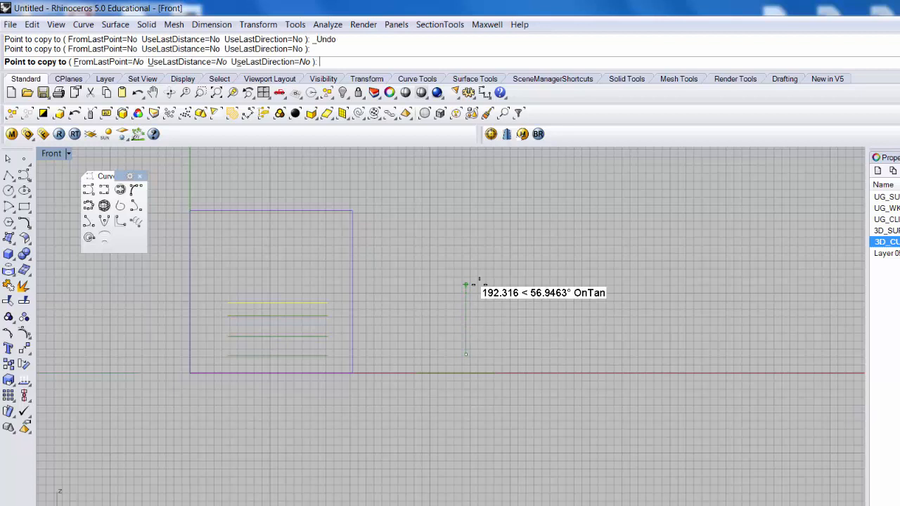
pyautogui.press('Return')
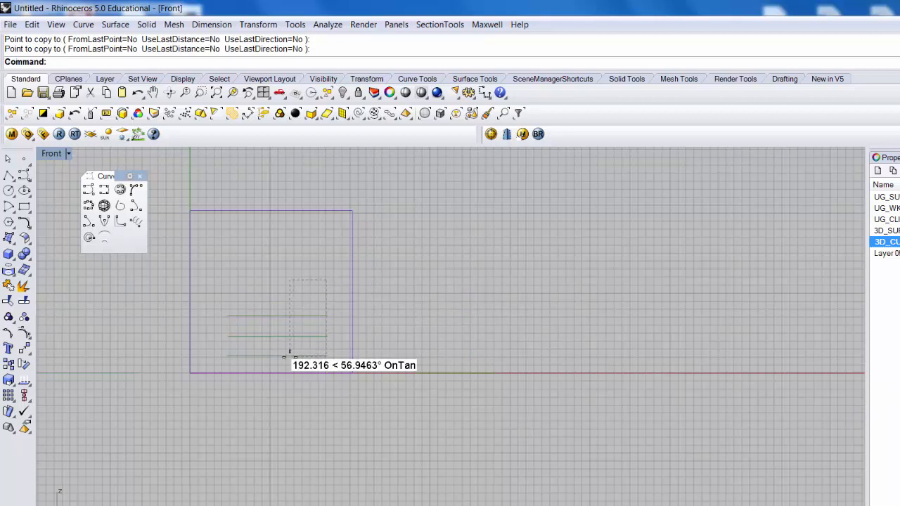
pyautogui.press('Delete')
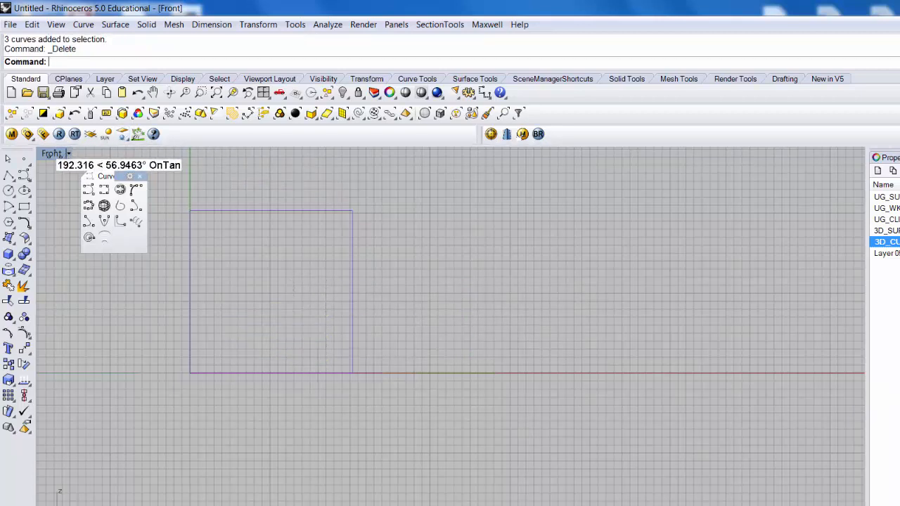
# Step: Select the wavy curve on the box's base and copy it 1 inch straight up in the Right view
pyautogui.doubleClick(50, 153)
pyautogui.doubleClick(478, 153)
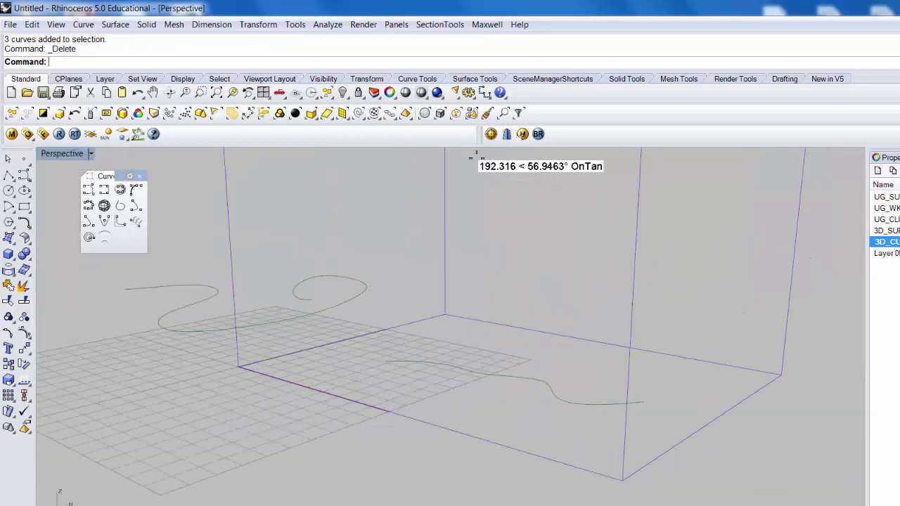
pyautogui.moveTo(505, 226); pyautogui.dragTo(522, 322, button='right')
pyautogui.click(528, 336)
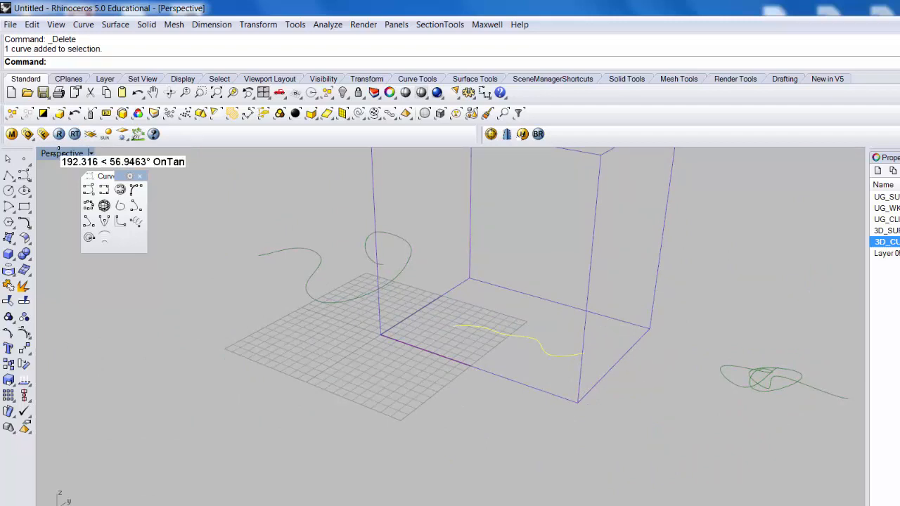
pyautogui.doubleClick(59, 153)
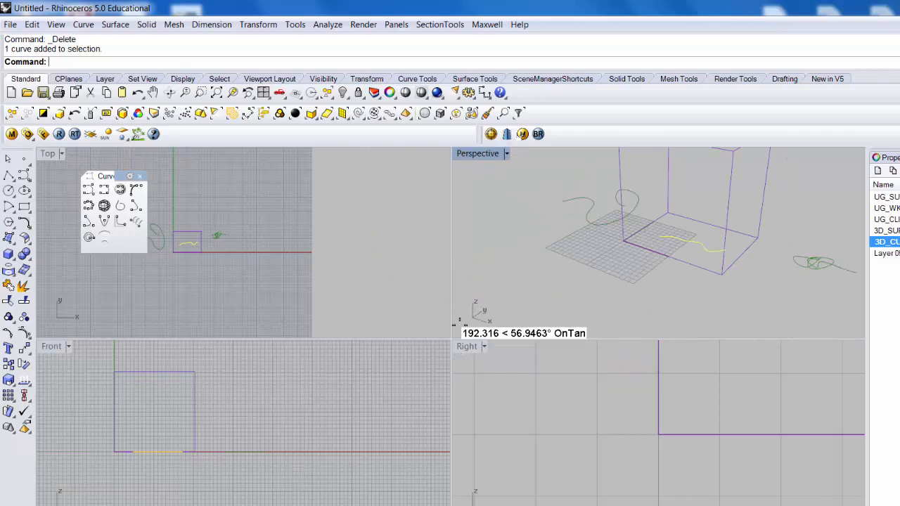
pyautogui.doubleClick(460, 346)
pyautogui.scroll(-5, 371, 382)
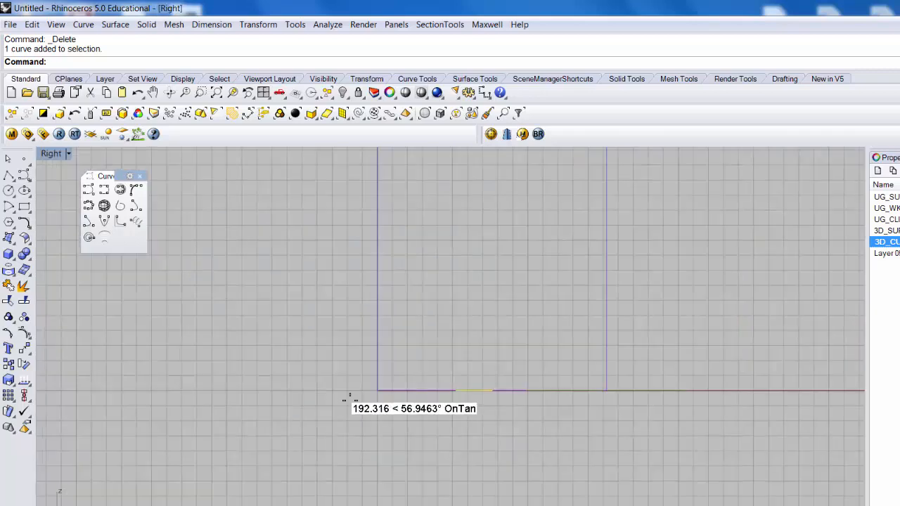
pyautogui.scroll(3, 370, 401)
pyautogui.scroll(3, 421, 384)
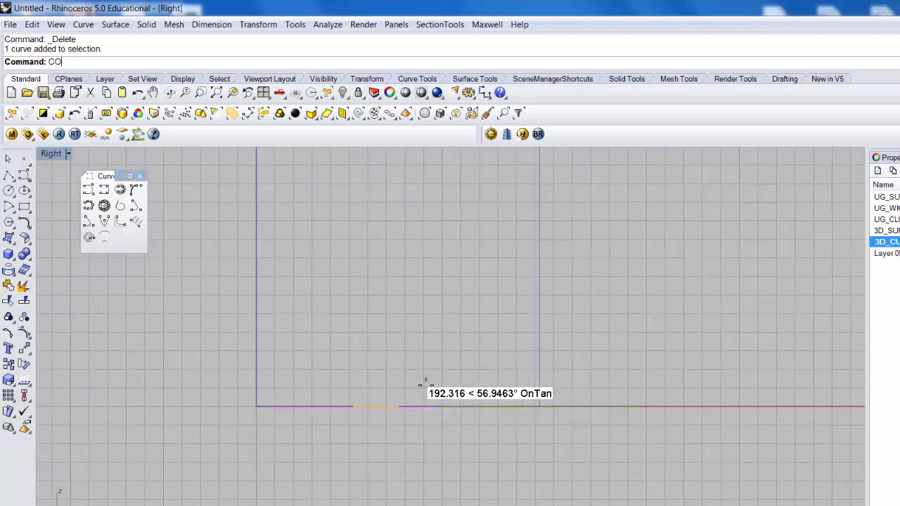
pyautogui.write('CO')
pyautogui.press('Return')
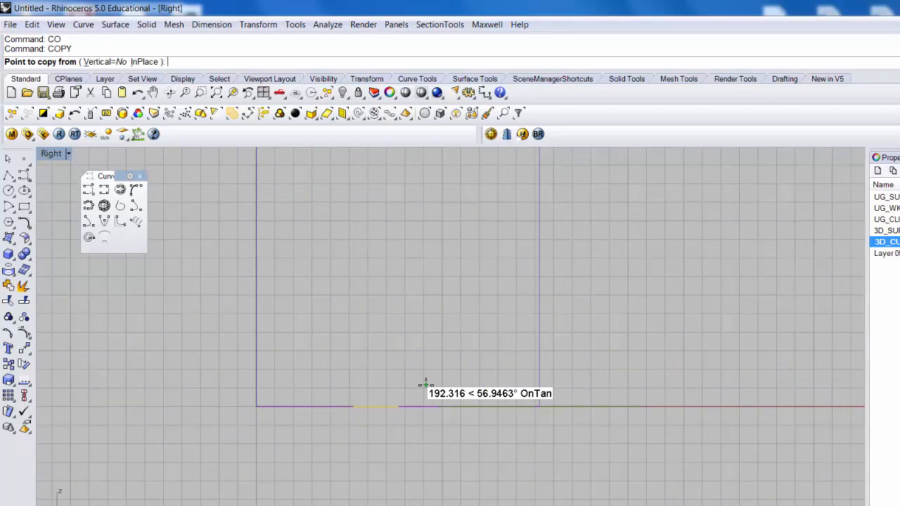
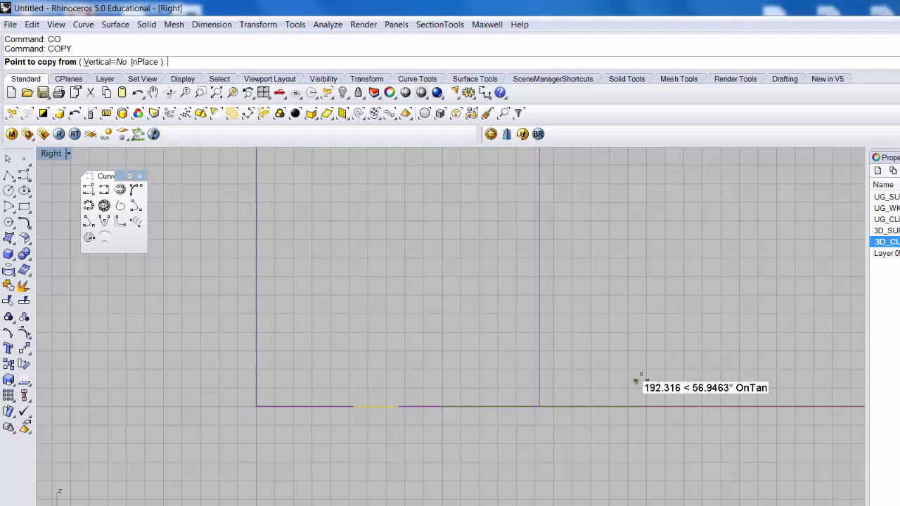
pyautogui.click(642, 379)
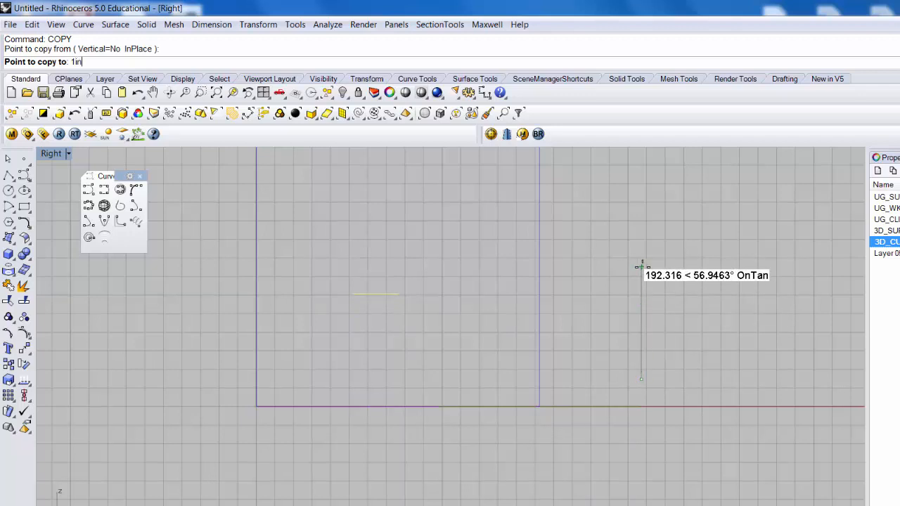
pyautogui.write('1in')
pyautogui.press('Return')
pyautogui.click(642, 224)
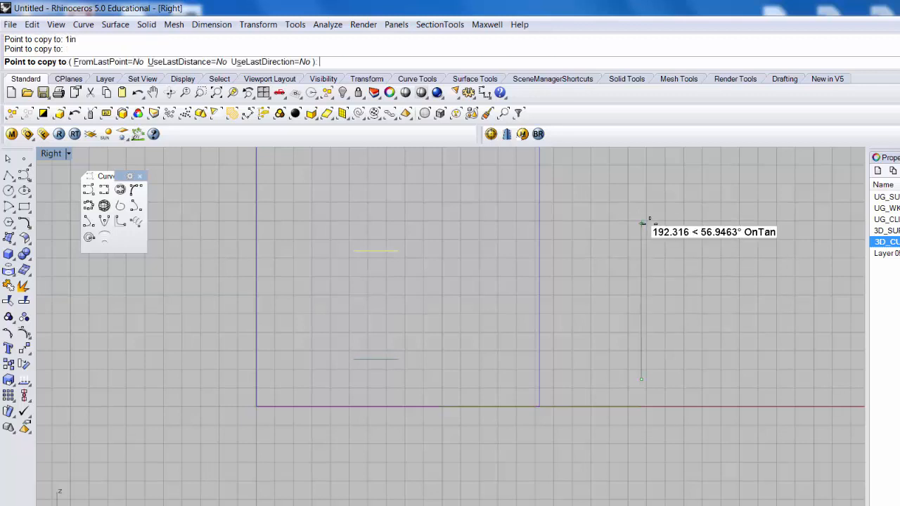
# Step: Place two more copies of the wavy curve 2 inches and 3 inches above the original
pyautogui.write('2in')
pyautogui.press('Return')
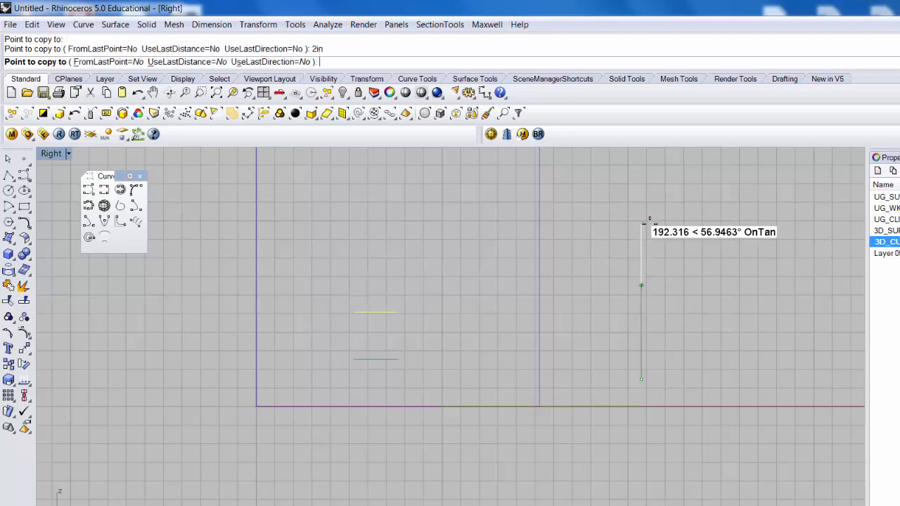
pyautogui.click(642, 223)
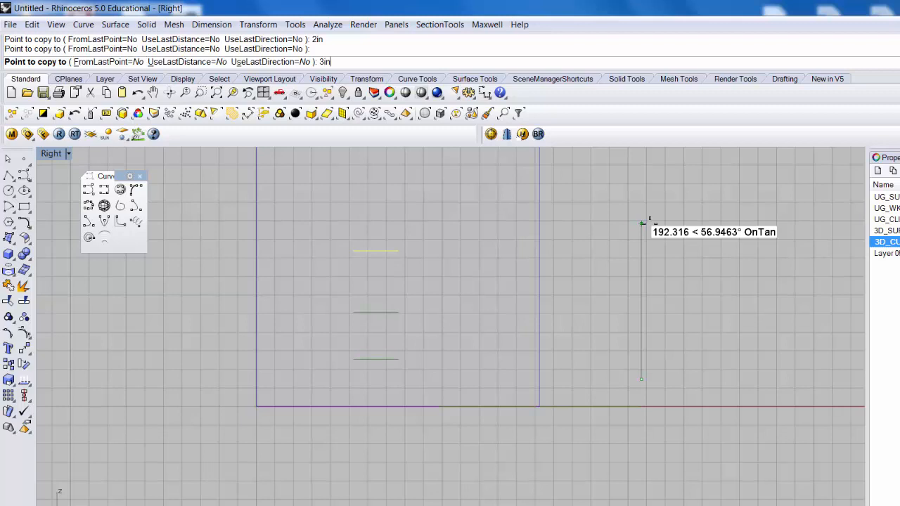
pyautogui.press('Return')
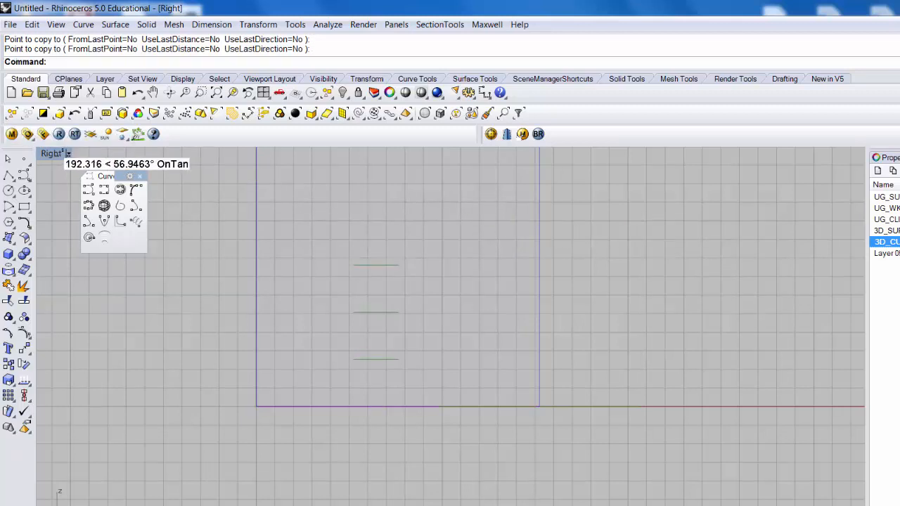
# Step: Delete the large looping curve and the small tangled freehand curve outside the box in the Perspective view
pyautogui.doubleClick(57, 154)
pyautogui.doubleClick(482, 154)
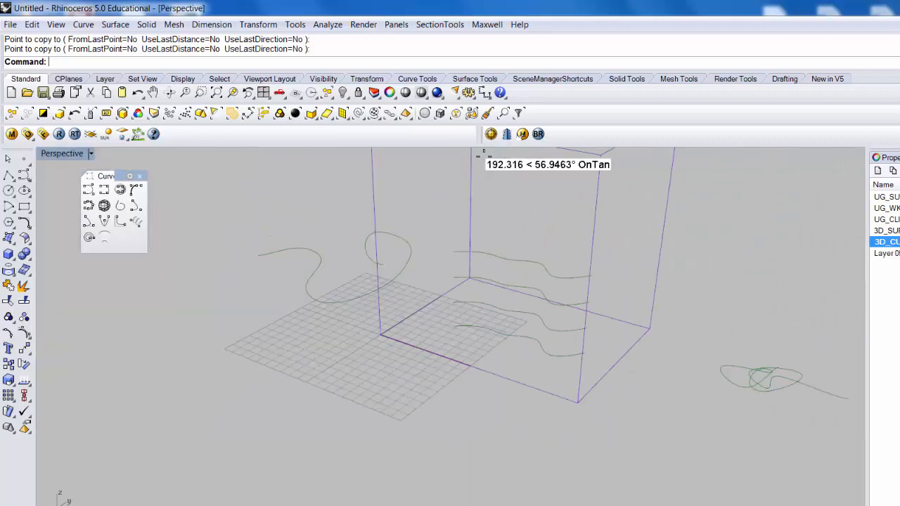
pyautogui.click(356, 297)
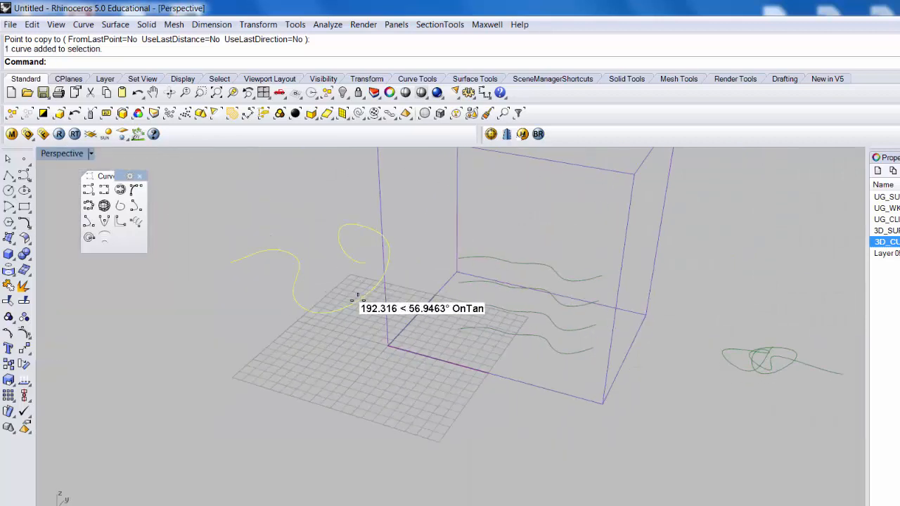
pyautogui.press('Delete')
pyautogui.click(732, 349)
pyautogui.press('Delete')
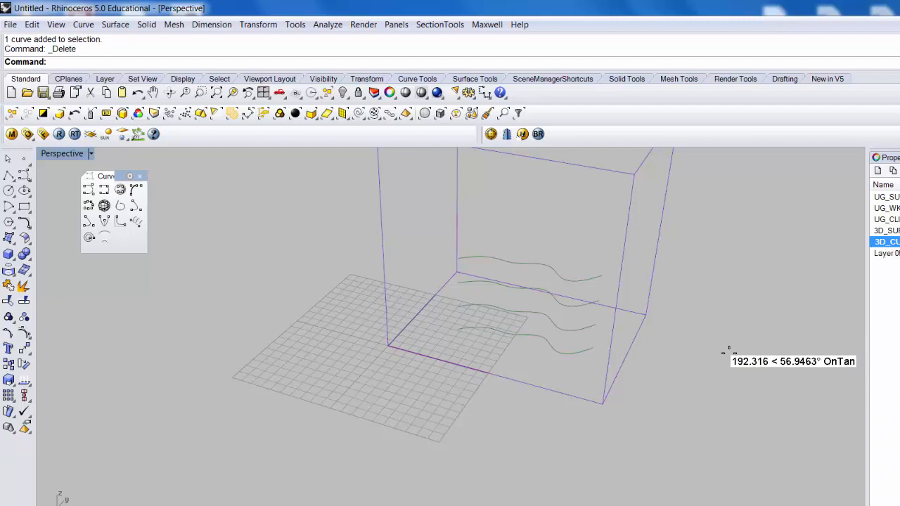
# Step: Turn on the control points of the second-highest wavy curve and pull its second control point outward to deepen the first bend
pyautogui.scroll(5, 527, 302)
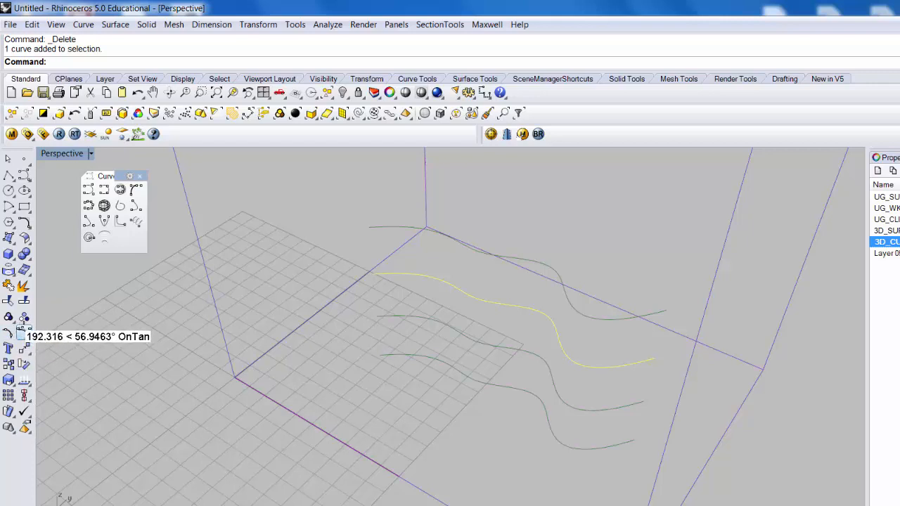
pyautogui.click(22, 331)
pyautogui.scroll(4, 447, 284)
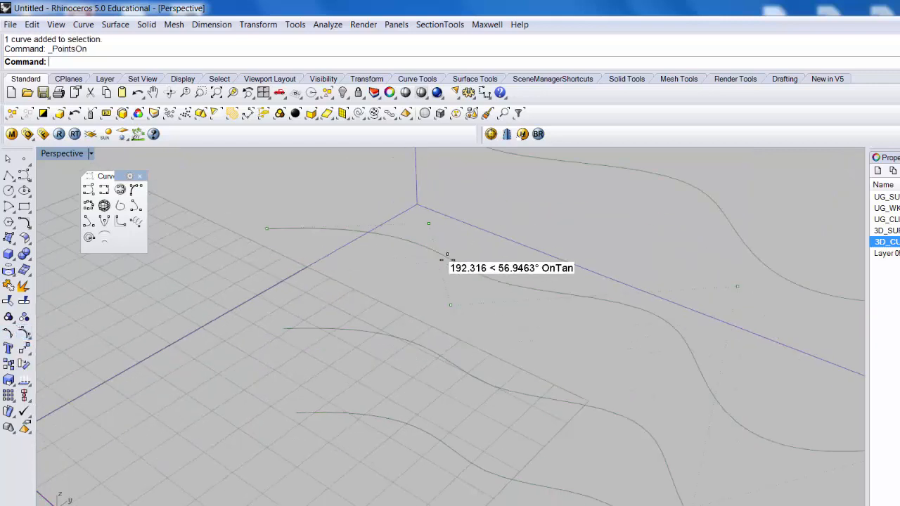
pyautogui.scroll(2, 445, 279)
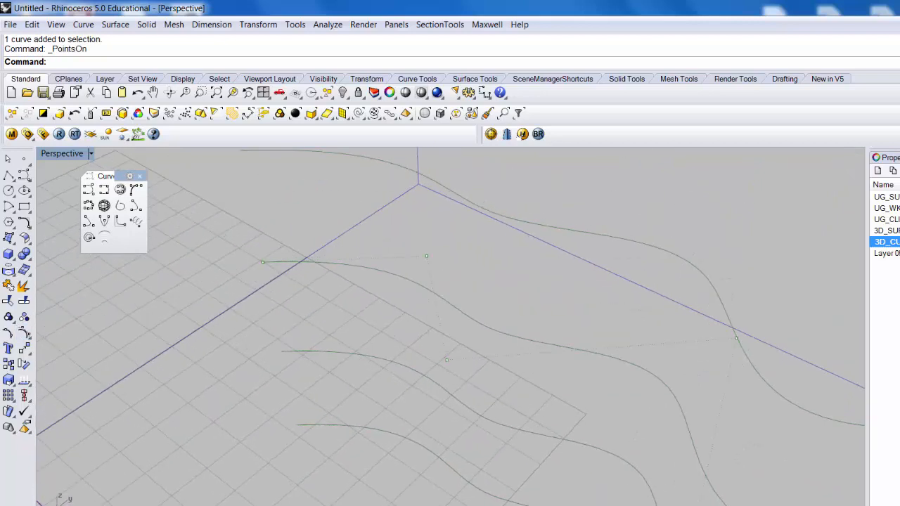
pyautogui.moveTo(426, 256); pyautogui.dragTo(478, 217)
pyautogui.moveTo(478, 216); pyautogui.dragTo(485, 281, button='right')
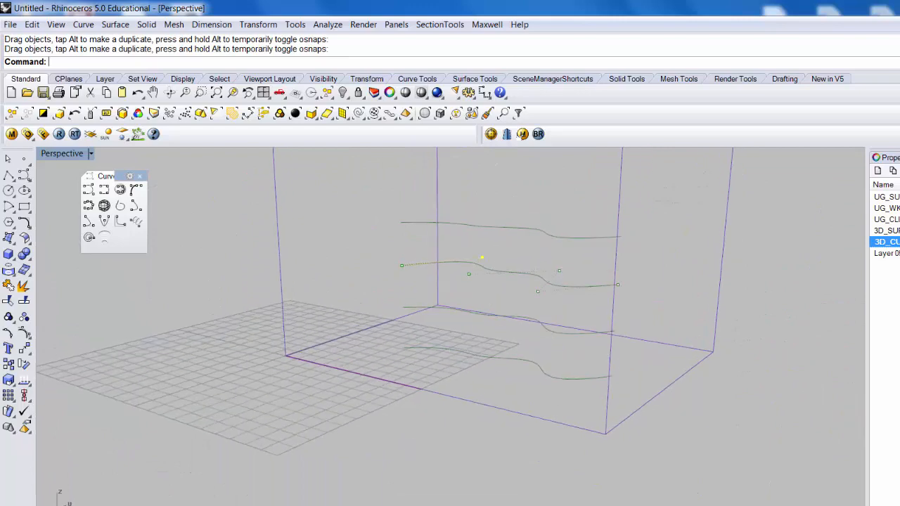
pyautogui.moveTo(484, 372); pyautogui.dragTo(476, 307, button='right')
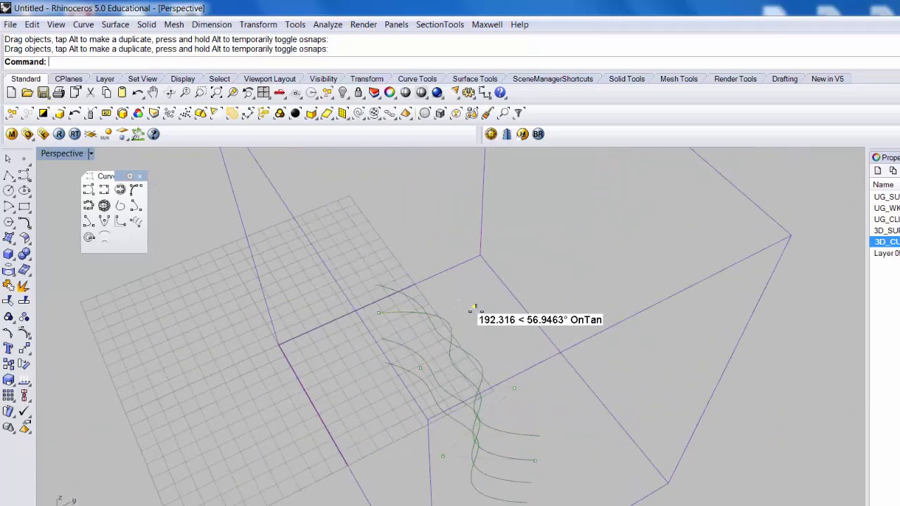
pyautogui.moveTo(476, 253); pyautogui.dragTo(424, 412, button='right')
# Step: Try moving the selected control point farther out in the Perspective view, and undo the moves
pyautogui.hotkey('ctrl', 'z')
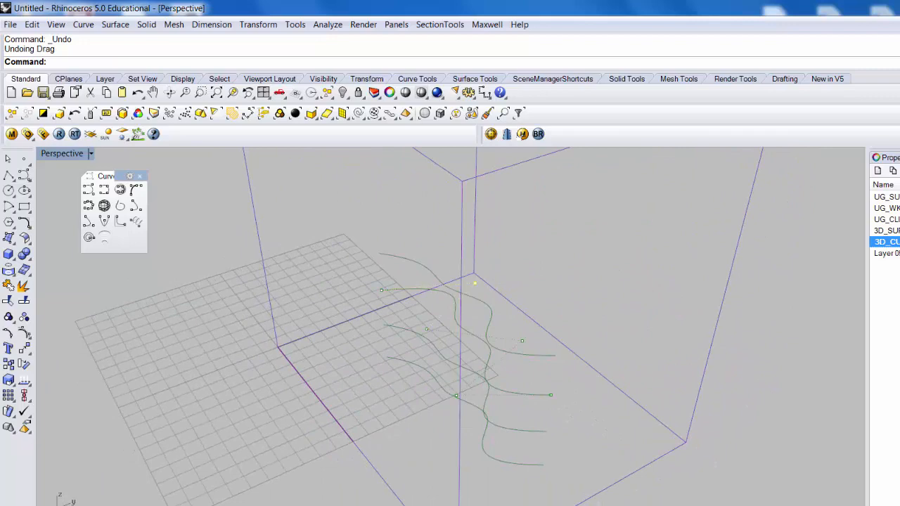
pyautogui.moveTo(474, 282); pyautogui.dragTo(504, 260)
pyautogui.moveTo(503, 260); pyautogui.dragTo(524, 289, button='right')
pyautogui.hotkey('ctrl', 'z')
pyautogui.moveTo(450, 340); pyautogui.dragTo(472, 285, button='right')
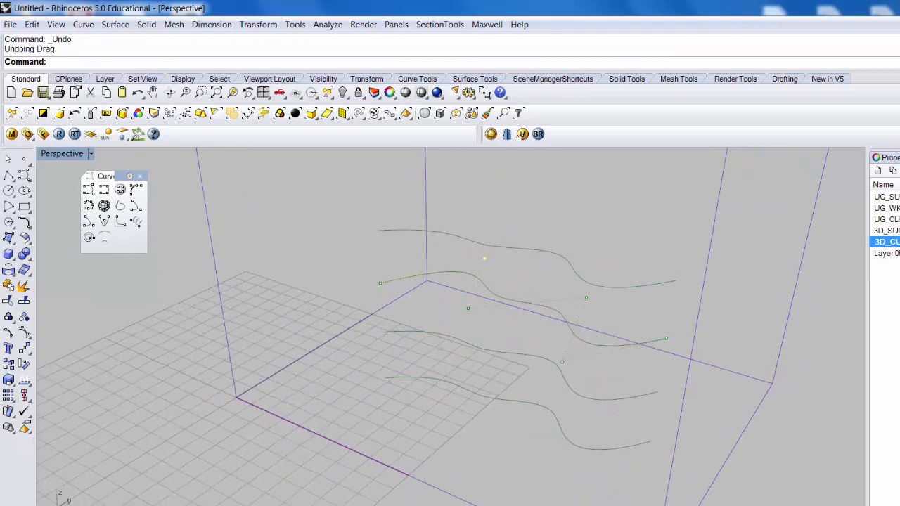
# Step: Move the selected control point along the curve toward its far end and bring it back near the first bend
pyautogui.moveTo(484, 258); pyautogui.dragTo(614, 256)
pyautogui.press('Left')
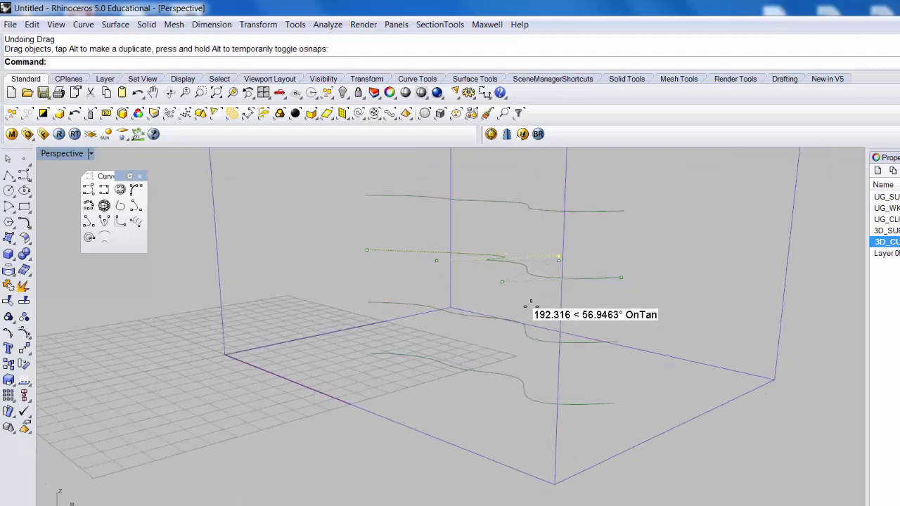
pyautogui.press('Down')
pyautogui.moveTo(559, 262); pyautogui.dragTo(529, 240)
pyautogui.moveTo(529, 240); pyautogui.dragTo(529, 324, button='right')
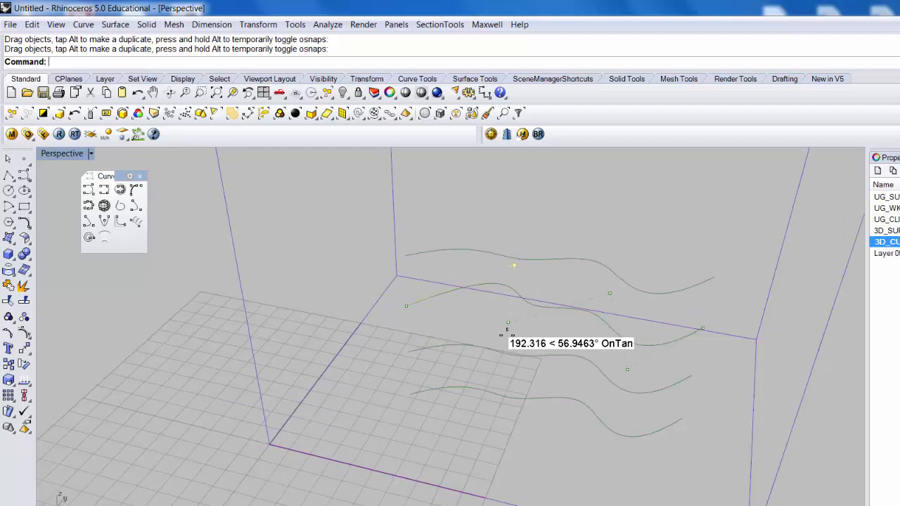
pyautogui.moveTo(531, 342); pyautogui.dragTo(495, 347, button='right')
# Step: Turn on the control points of the next wavy curve below, pull two of them outward in opposite directions, and deselect
pyautogui.click(460, 358)
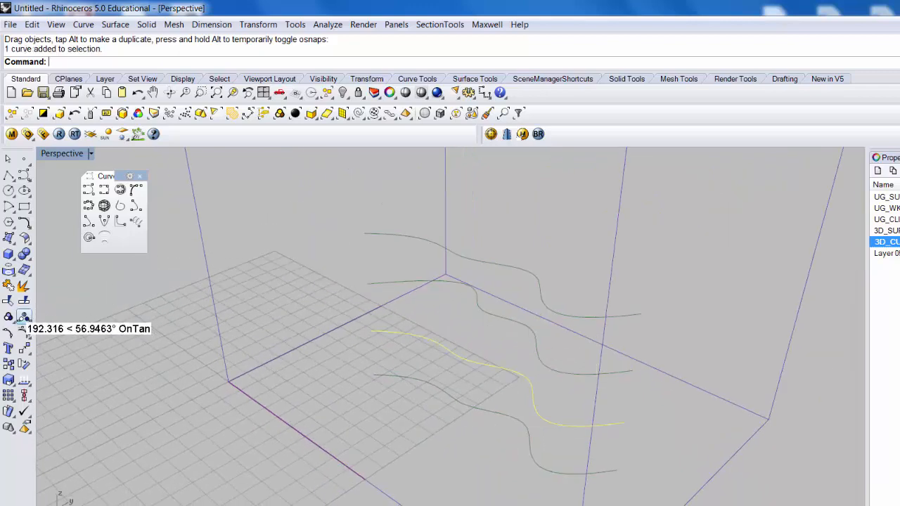
pyautogui.click(9, 317)
pyautogui.moveTo(441, 367); pyautogui.dragTo(364, 399)
pyautogui.moveTo(525, 344); pyautogui.dragTo(459, 355, button='right')
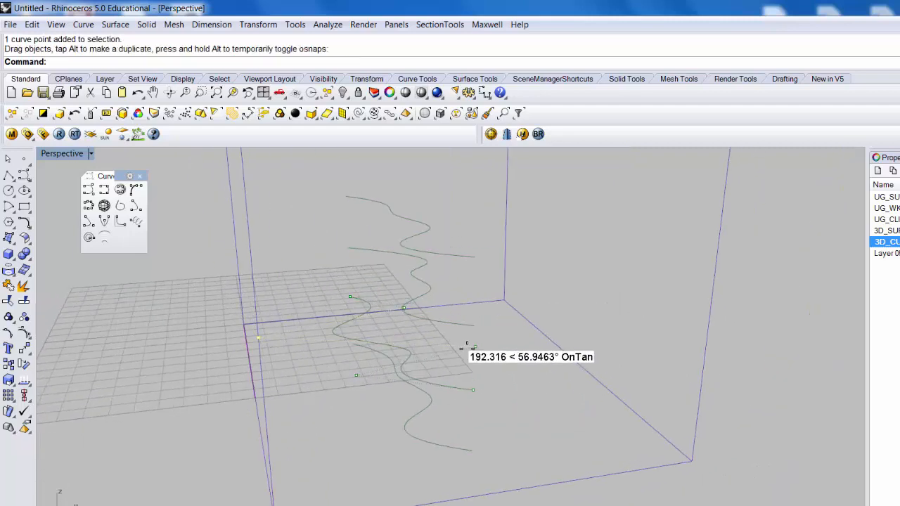
pyautogui.moveTo(479, 346); pyautogui.dragTo(513, 352)
pyautogui.press('Escape')
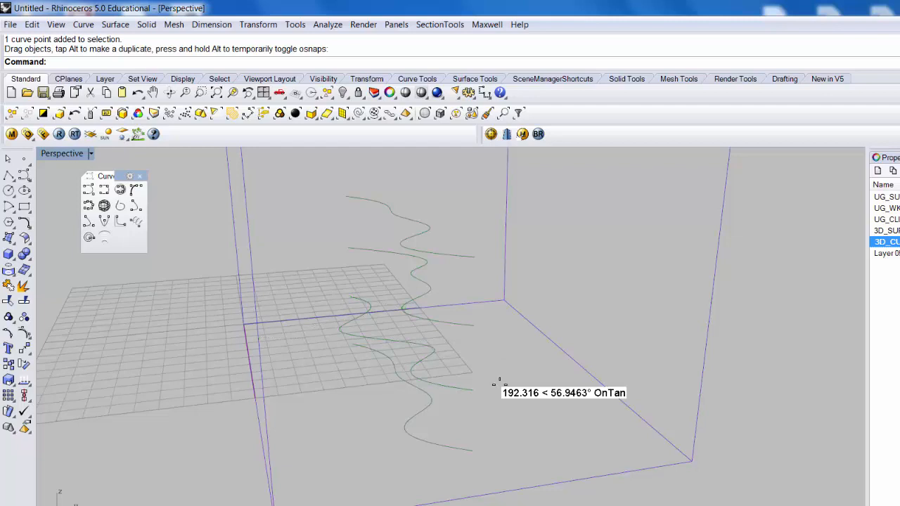
# Step: Open the Surface Creation and Surface Tools palettes and float them beside the model
pyautogui.scroll(-5, 495, 419)
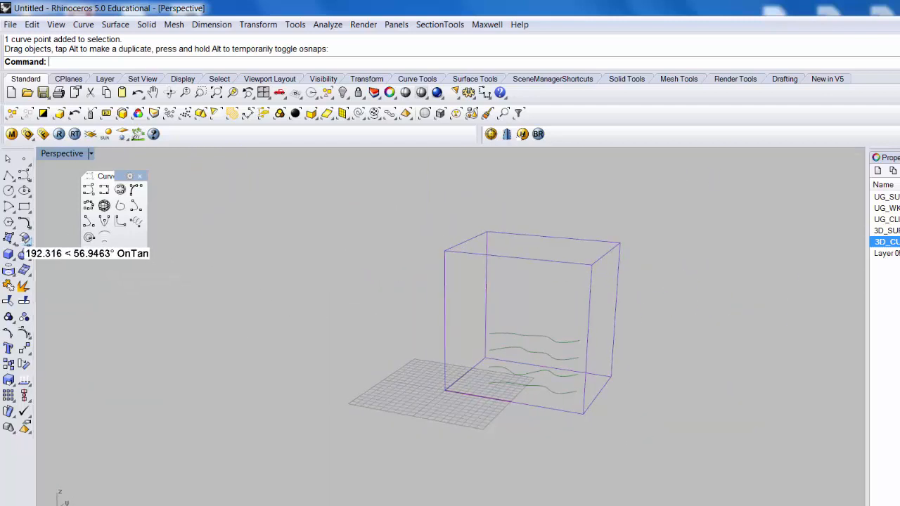
pyautogui.click(9, 238)
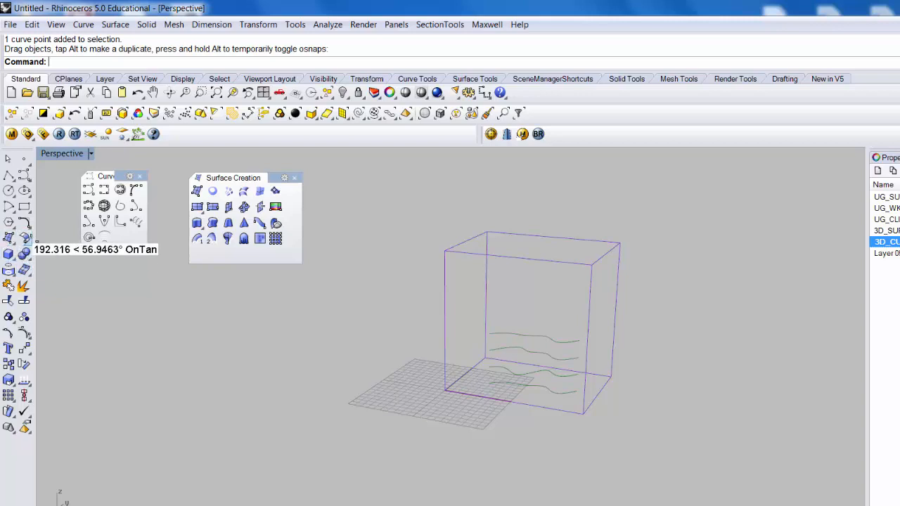
pyautogui.click(25, 240)
pyautogui.moveTo(48, 234); pyautogui.dragTo(171, 289)
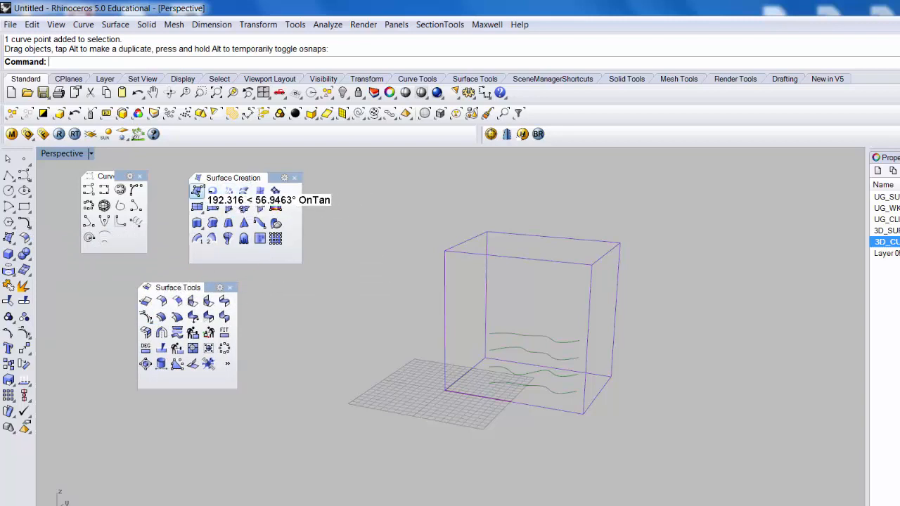
# Step: Create a three-point surface across two base corners and one upper corner of the wireframe box, and delete it
pyautogui.click(197, 190)
pyautogui.moveTo(395, 321); pyautogui.dragTo(396, 296, button='right')
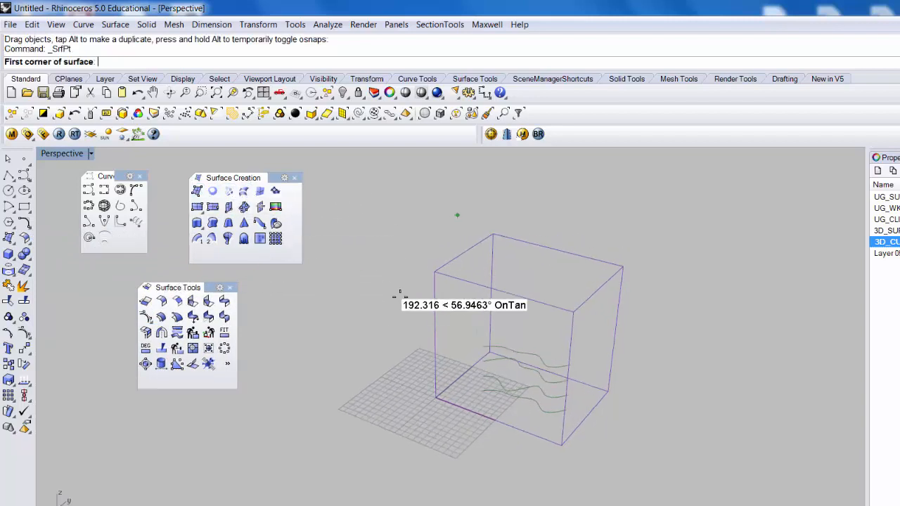
pyautogui.click(426, 389)
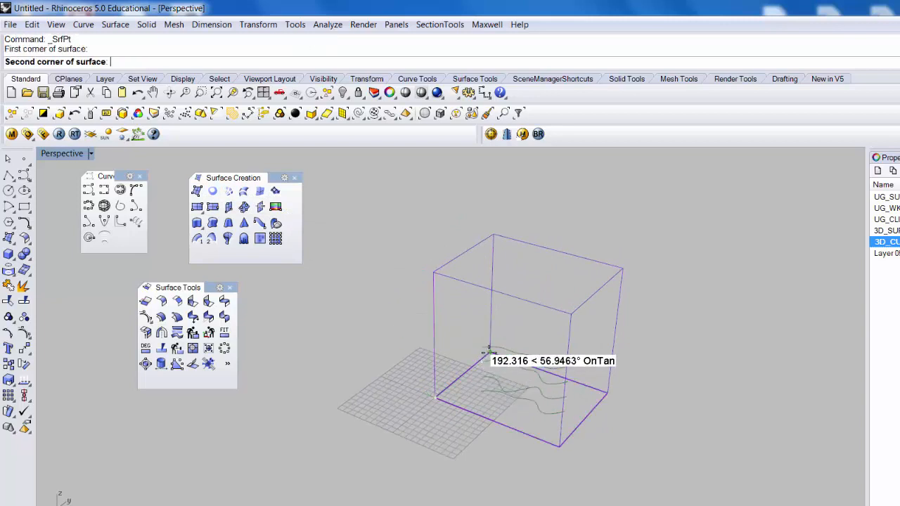
pyautogui.click(489, 350)
pyautogui.click(571, 313)
pyautogui.press('Return')
pyautogui.moveTo(546, 336); pyautogui.dragTo(609, 377, button='right')
pyautogui.click(598, 287)
pyautogui.press('Delete')
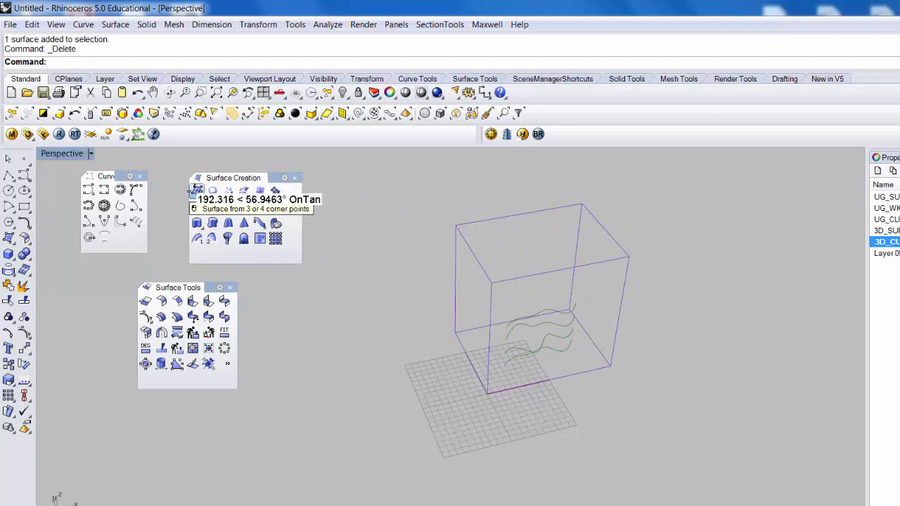
# Step: Create a four-corner surface across two base corners, one upper front corner and a point on the adjoining top edge of the box
pyautogui.click(196, 190)
pyautogui.click(487, 393)
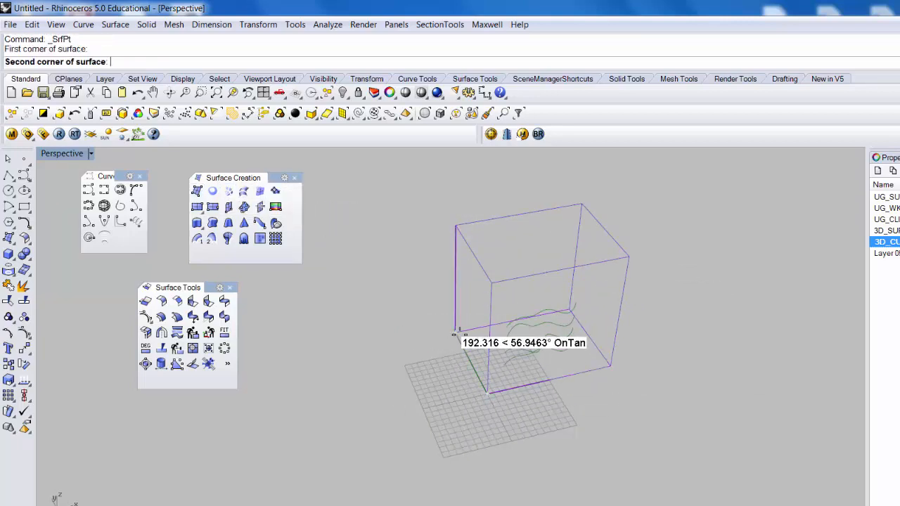
pyautogui.click(456, 332)
pyautogui.click(492, 282)
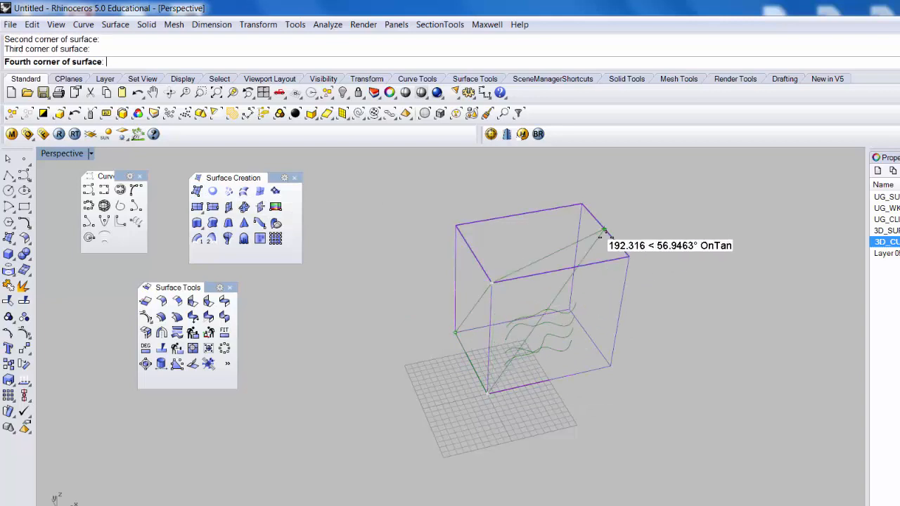
pyautogui.click(604, 230)
# Step: Delete the twisted four-corner surface and undo the deletion
pyautogui.moveTo(603, 230); pyautogui.dragTo(471, 287, button='right')
pyautogui.click(508, 294)
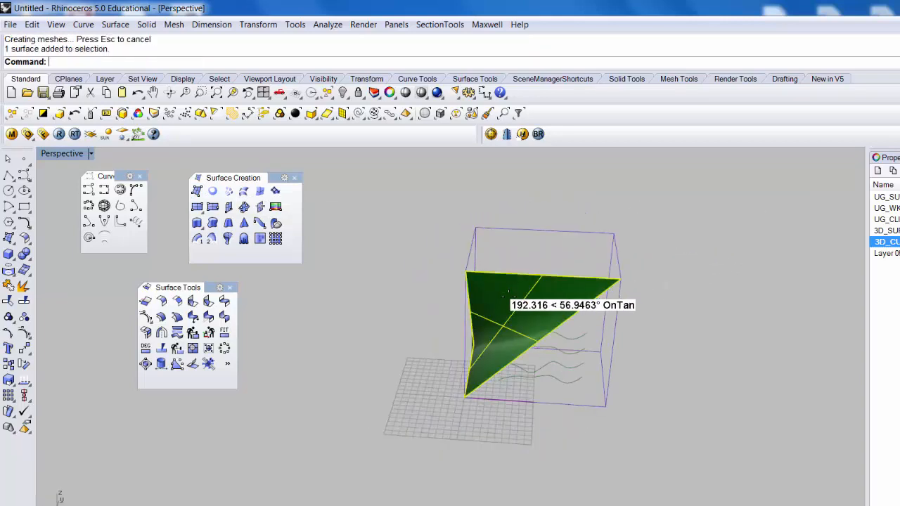
pyautogui.press('Delete')
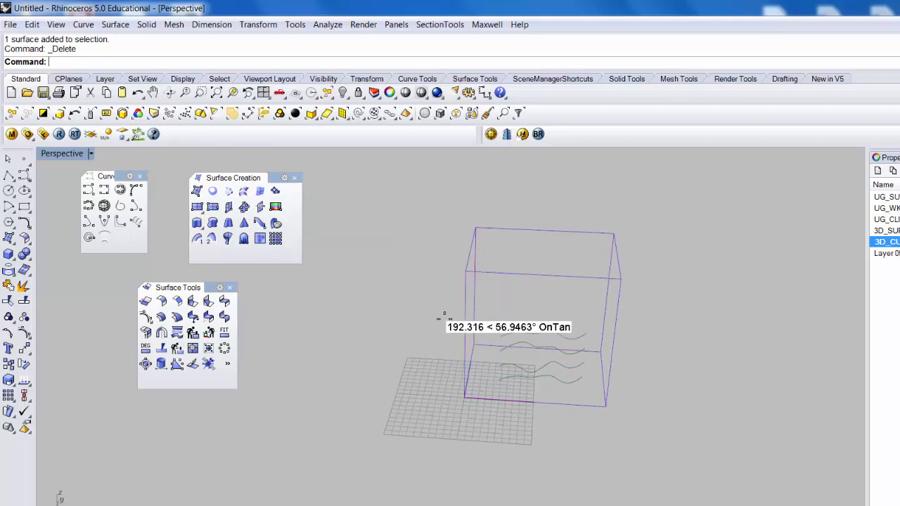
pyautogui.hotkey('ctrl', 'z')
pyautogui.moveTo(454, 291); pyautogui.dragTo(353, 244, button='right')
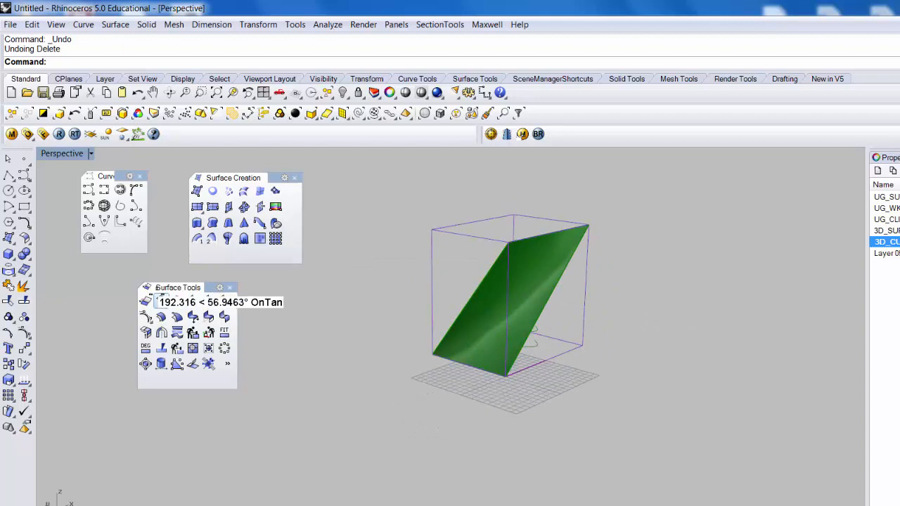
# Step: Open the Curve From Object palette and extract three U-direction isocurves across the upper half of the twisted surface
pyautogui.click(8, 286)
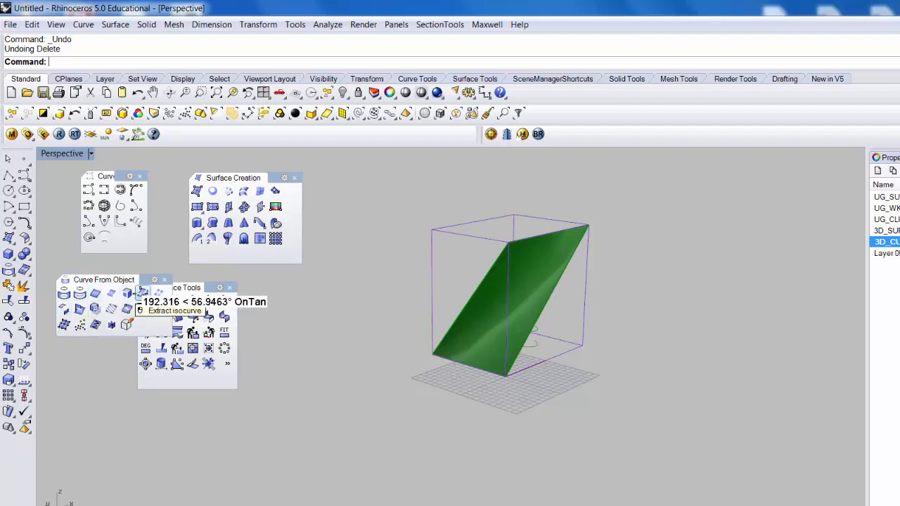
pyautogui.click(142, 292)
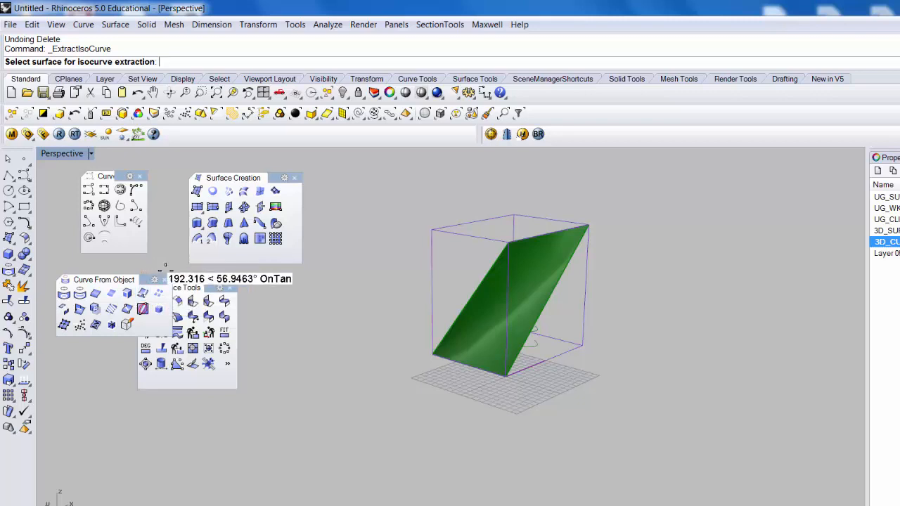
pyautogui.scroll(4, 492, 303)
pyautogui.click(539, 306)
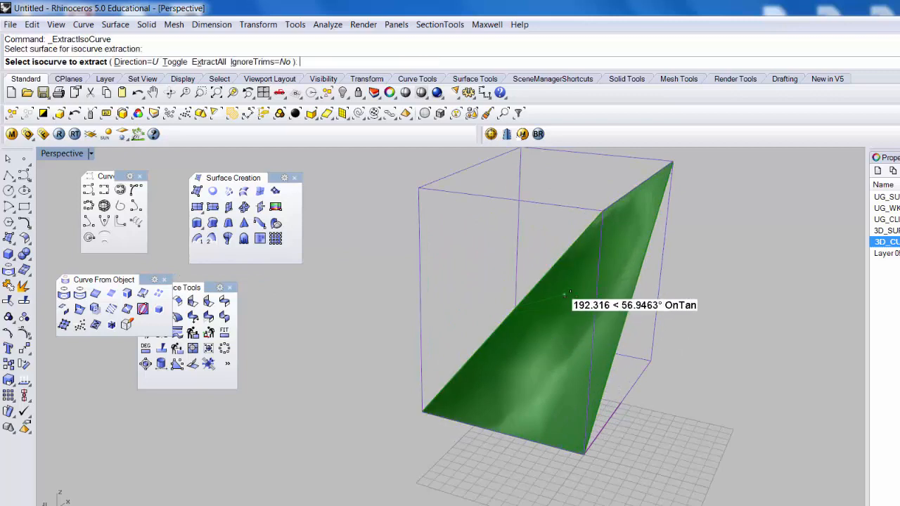
pyautogui.moveTo(571, 295); pyautogui.dragTo(556, 304, button='right')
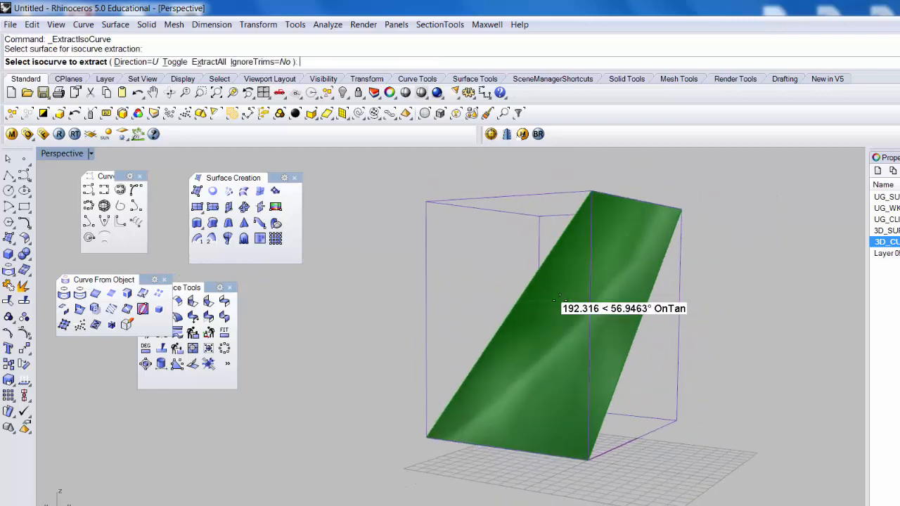
pyautogui.click(552, 300)
pyautogui.click(613, 263)
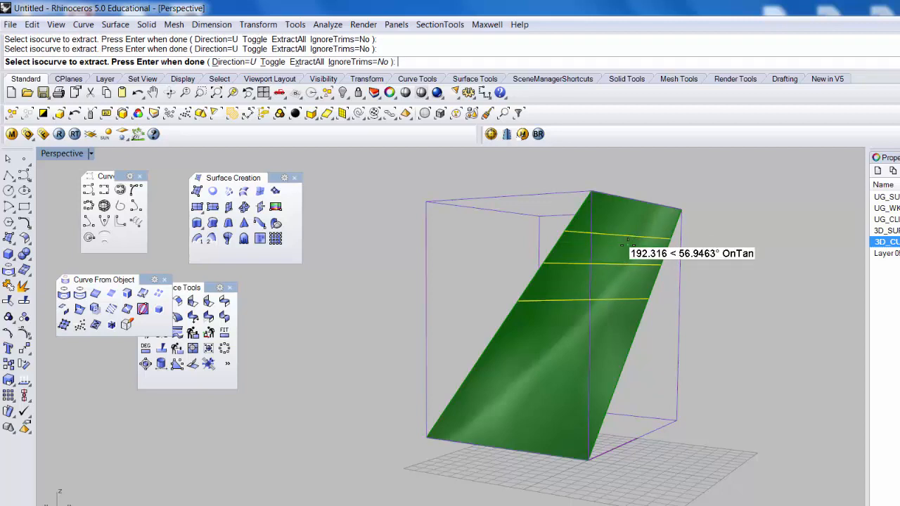
# Step: Toggle the isocurve direction to V, extract four isocurves along the surface's length, and finish the extraction
pyautogui.write('t')
pyautogui.press('Return')
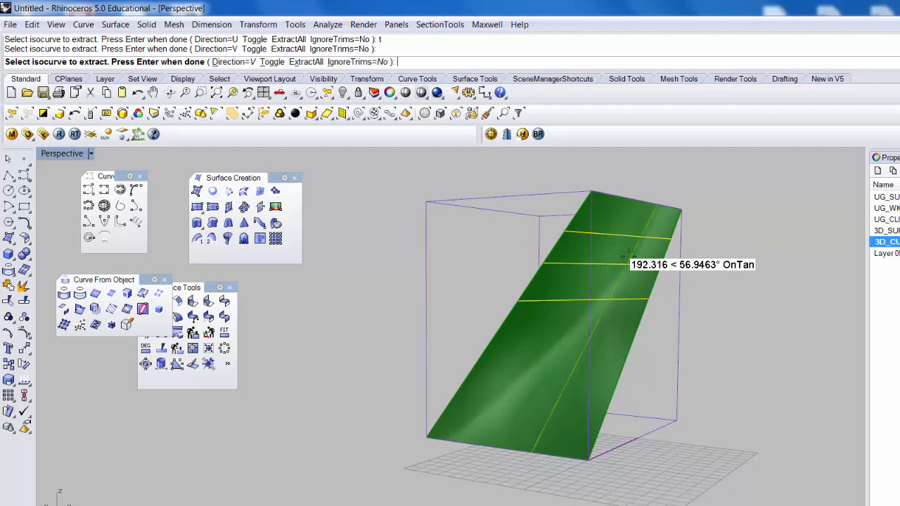
pyautogui.click(616, 247)
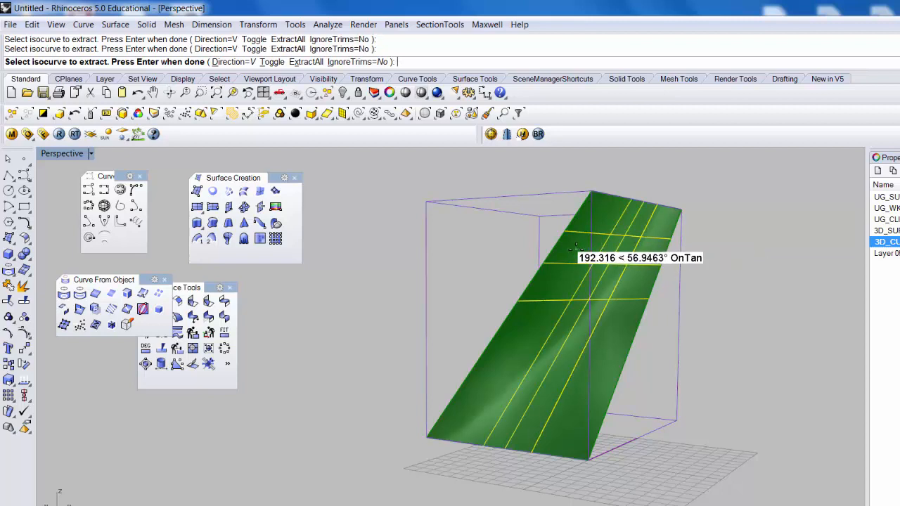
pyautogui.press('Return')
# Step: Hide the surface to examine the extracted isocurves, and undo both the hide and the isocurve extraction
pyautogui.click(510, 340)
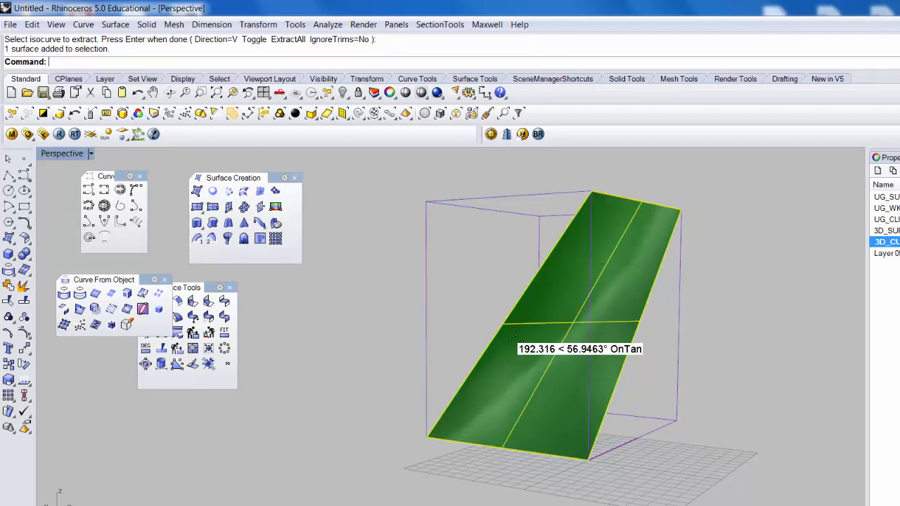
pyautogui.press('Return')
pyautogui.moveTo(516, 332); pyautogui.dragTo(452, 361, button='right')
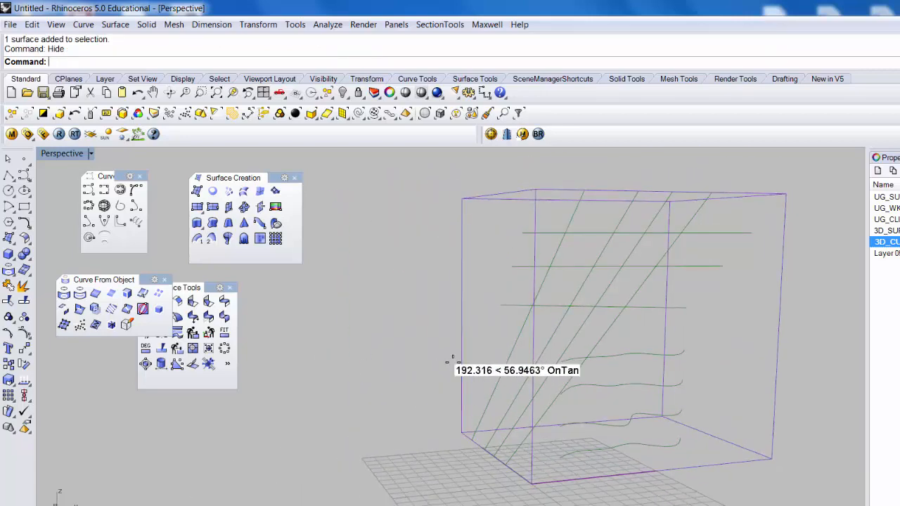
pyautogui.hotkey('ctrl', 'z')
pyautogui.moveTo(637, 313)
pyautogui.mouseDown(button='right')
pyautogui.moveTo(719, 322)
pyautogui.moveTo(670, 298)
pyautogui.moveTo(651, 310)
pyautogui.mouseUp(button='right')
pyautogui.hotkey('ctrl', 'z')
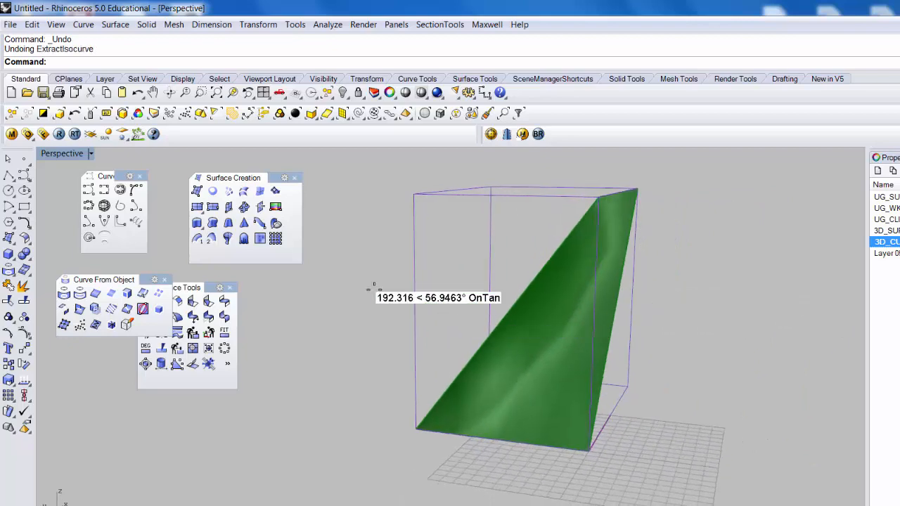
# Step: In a maximized Right view, contour the twisted surface from its lower corner upward with .5in between contours
pyautogui.doubleClick(49, 153)
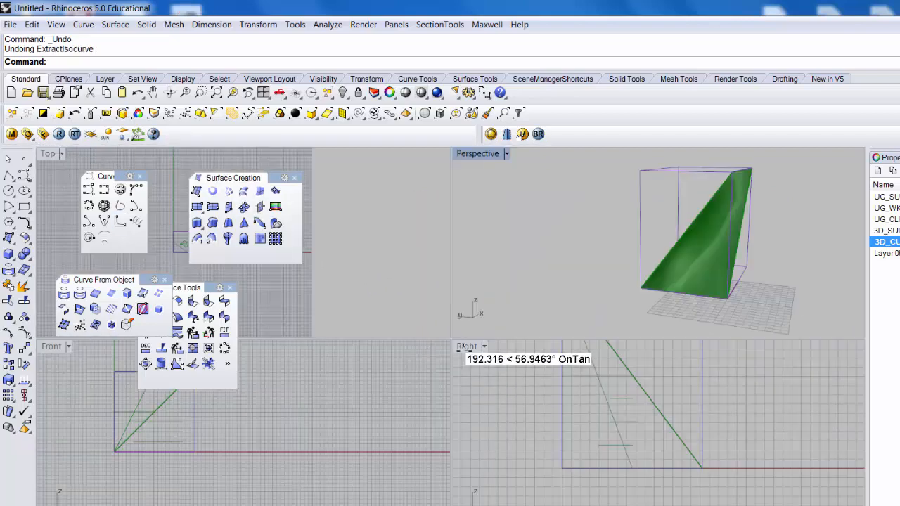
pyautogui.doubleClick(467, 346)
pyautogui.scroll(-3, 503, 466)
pyautogui.scroll(5, 489, 412)
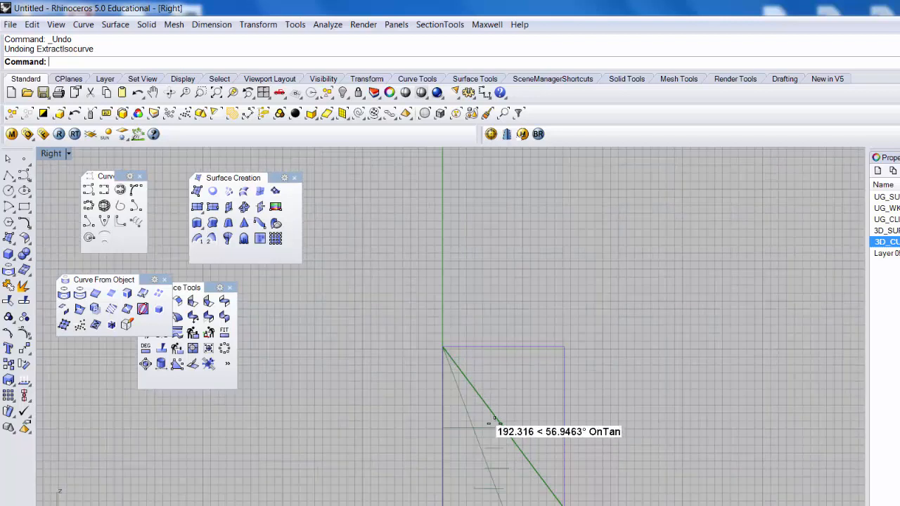
pyautogui.click(492, 421)
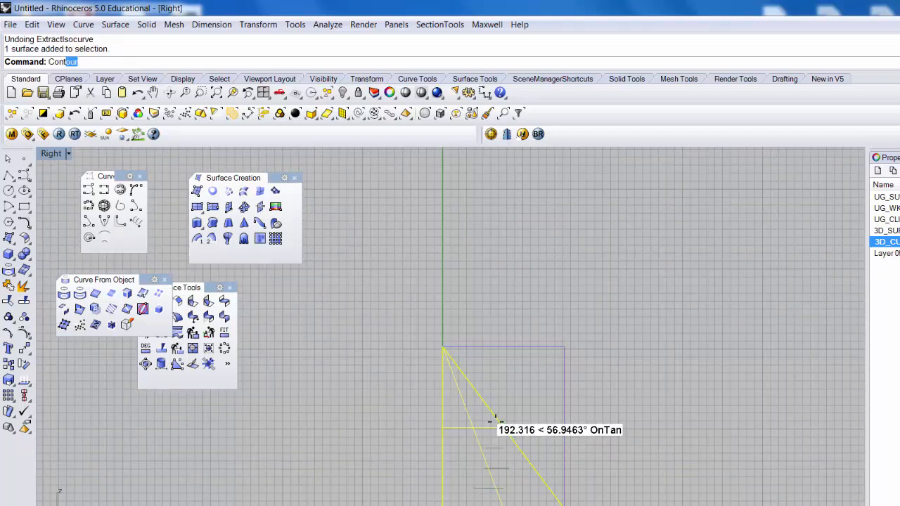
pyautogui.press('Return')
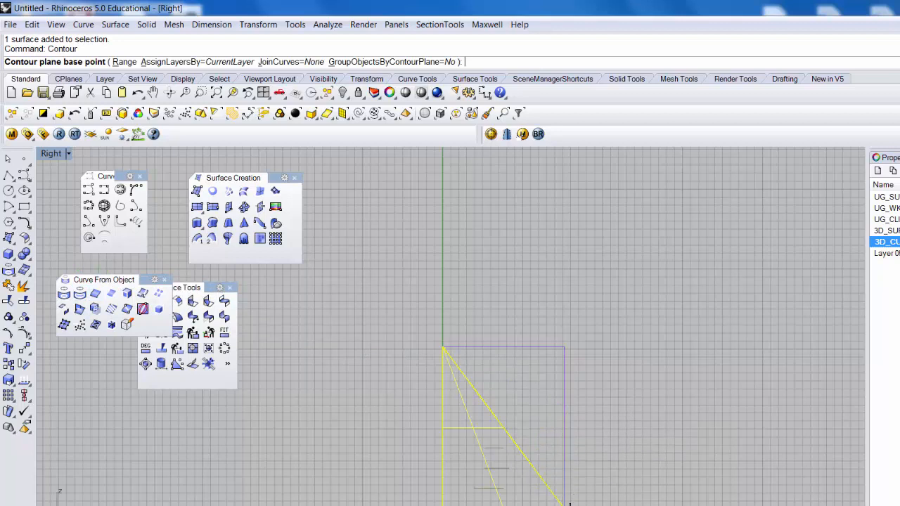
pyautogui.click(570, 504)
pyautogui.click(582, 273)
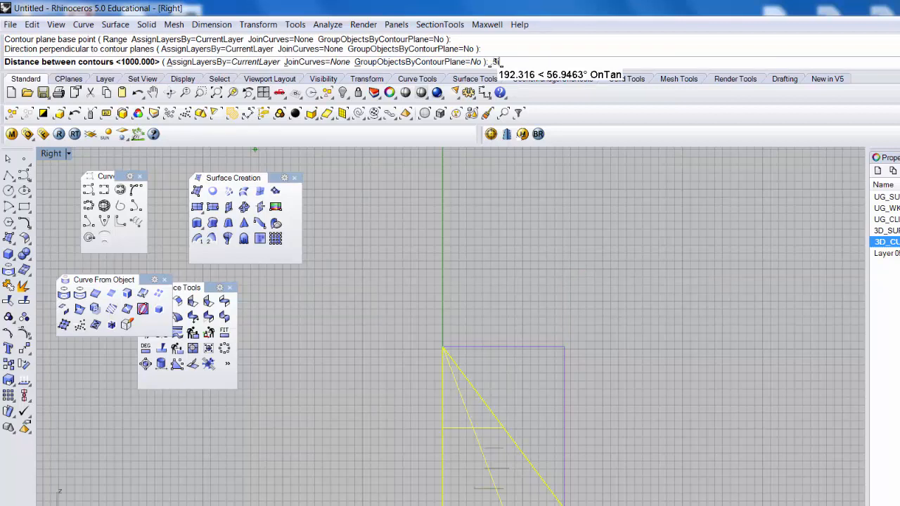
pyautogui.press('Return')
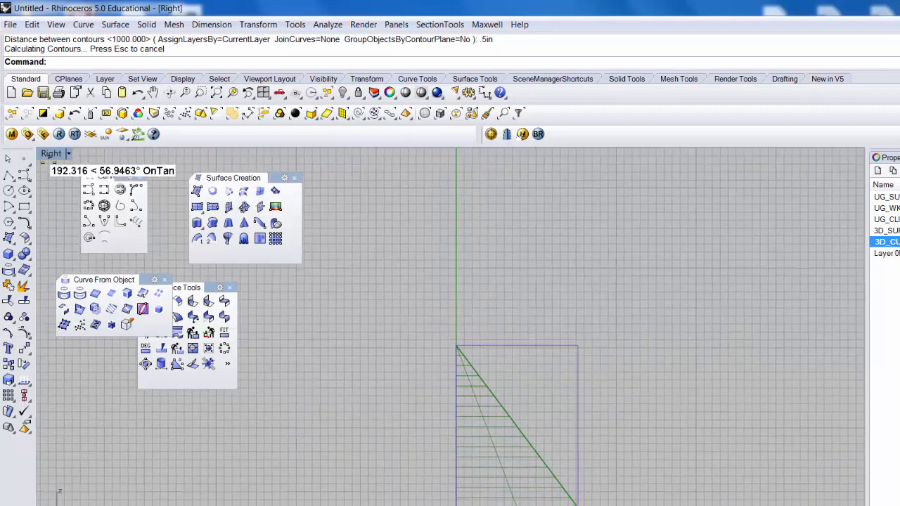
# Step: Return to the maximized Perspective view and hide the surface to examine its horizontal contour lines
pyautogui.doubleClick(49, 153)
pyautogui.doubleClick(472, 153)
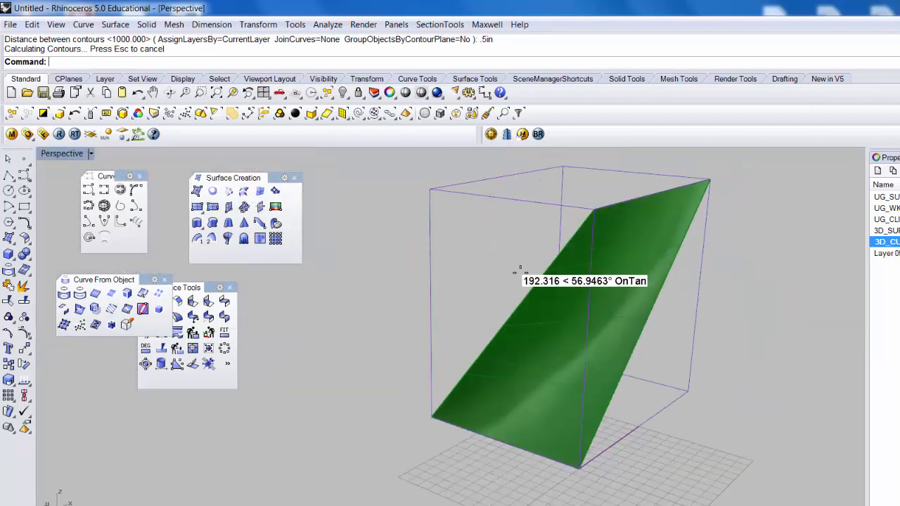
pyautogui.scroll(5, 712, 290)
pyautogui.click(713, 290)
pyautogui.hotkey('ctrl', 'h')
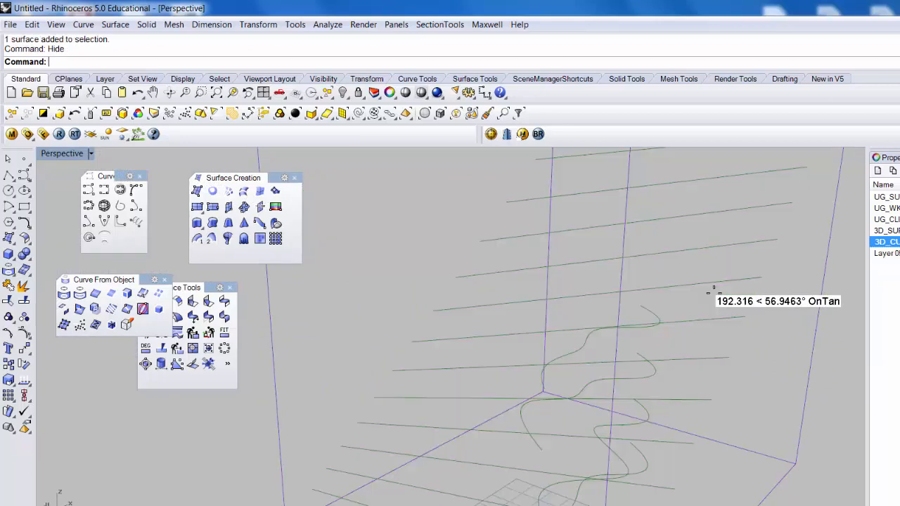
pyautogui.scroll(-6, 714, 288)
pyautogui.press('Left')
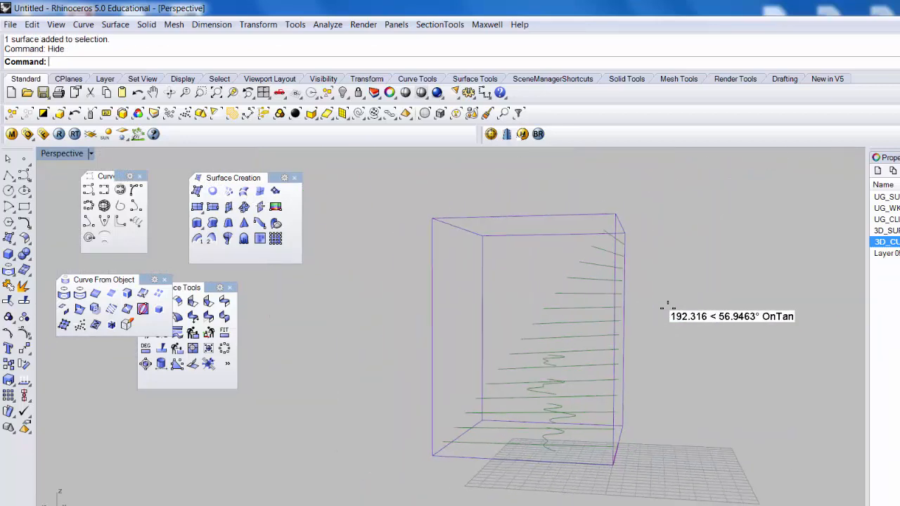
# Step: Undo the hide, the contours and the four-corner surface
pyautogui.hotkey('ctrl', 'z')
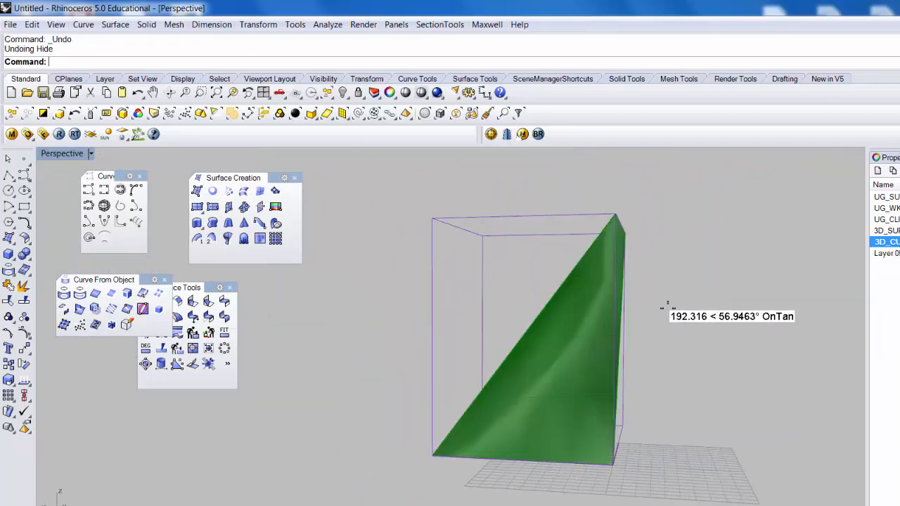
pyautogui.hotkey('ctrl', 'z')
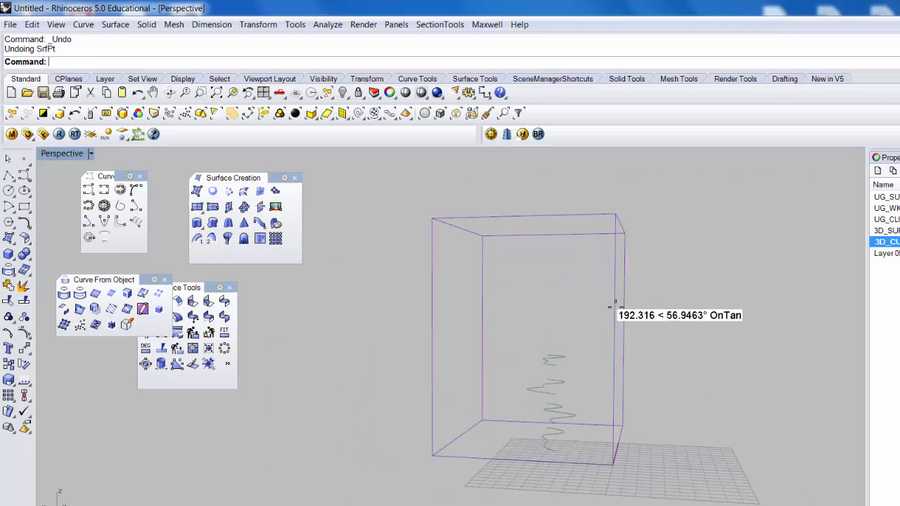
# Step: Loft a surface through the four wavy curves, selected from the lowest to the highest, with the default loft options
pyautogui.moveTo(608, 307); pyautogui.dragTo(506, 397, button='right')
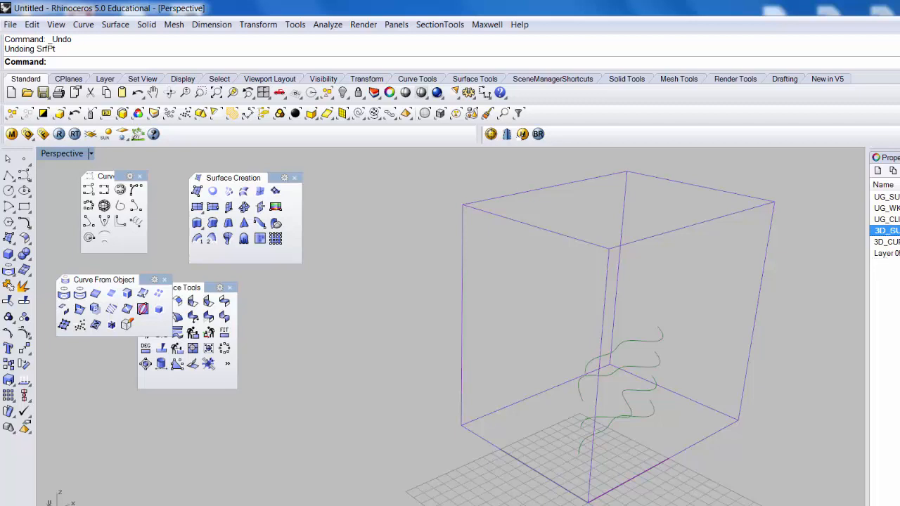
pyautogui.click(244, 206)
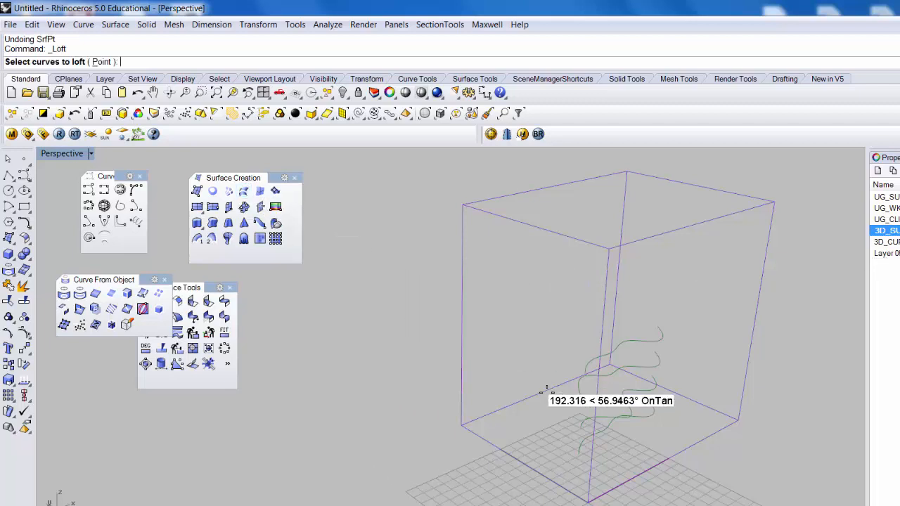
pyautogui.moveTo(547, 388); pyautogui.dragTo(583, 478, button='right')
pyautogui.click(584, 486)
pyautogui.click(592, 468)
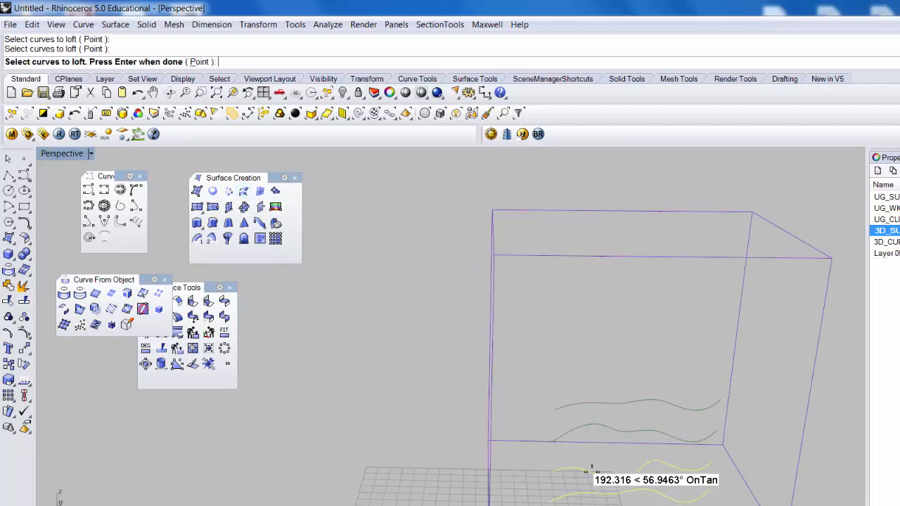
pyautogui.click(600, 421)
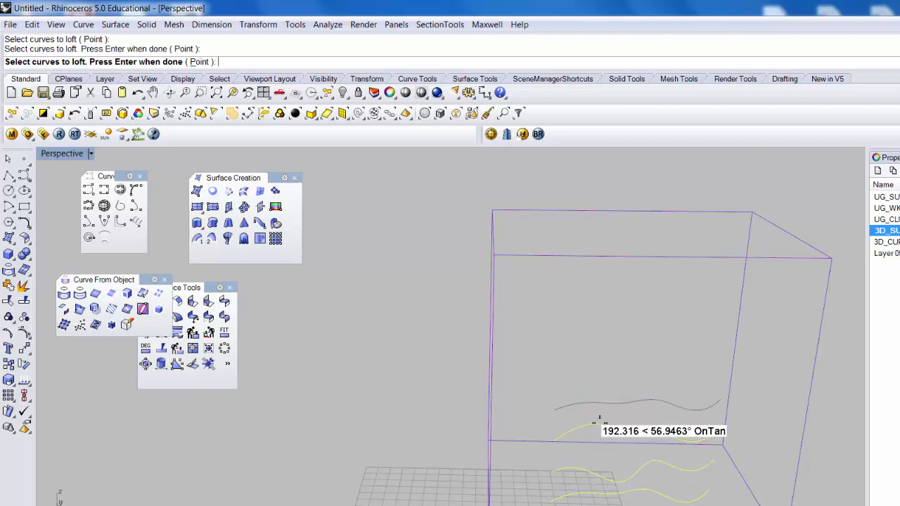
pyautogui.click(604, 402)
pyautogui.press('Return')
pyautogui.press('Return')
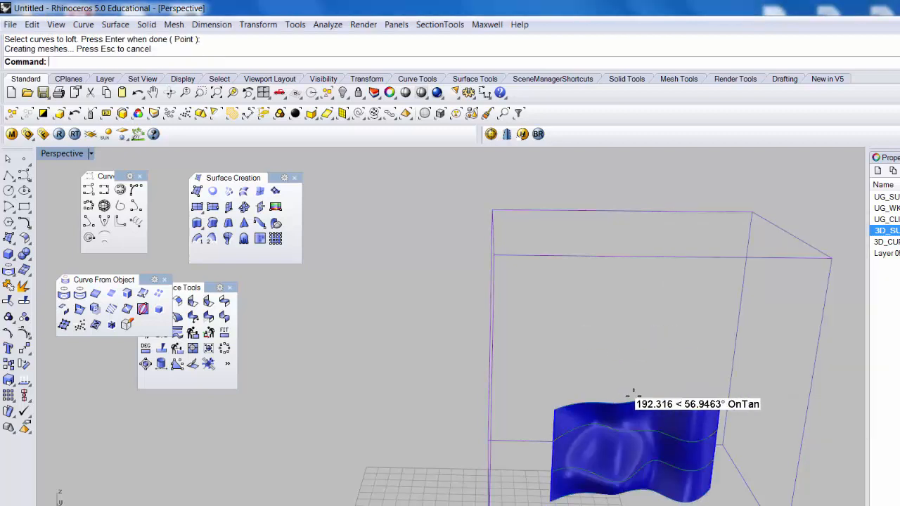
# Step: Examine the folds of the lofted surface from several sides and select the surface
pyautogui.moveTo(628, 396); pyautogui.dragTo(518, 394, button='right')
pyautogui.scroll(-4, 507, 357)
pyautogui.scroll(6, 498, 437)
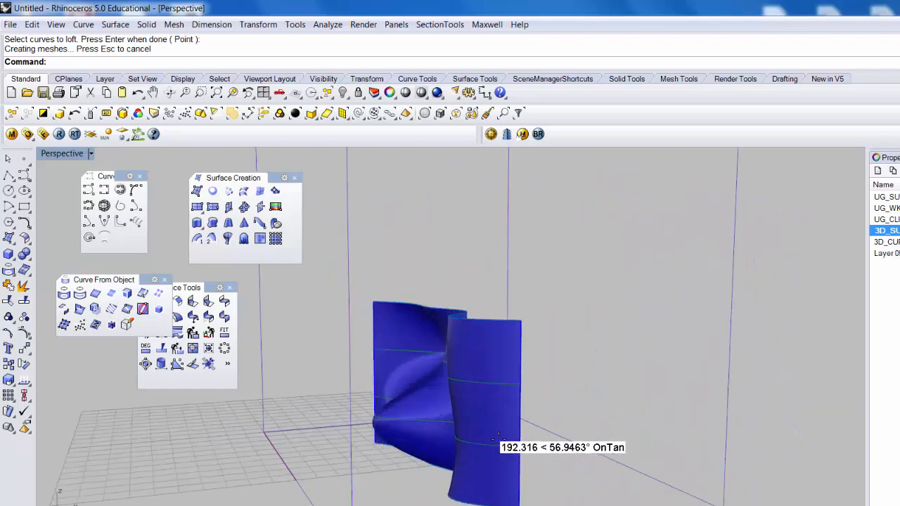
pyautogui.moveTo(498, 438); pyautogui.dragTo(480, 431, button='right')
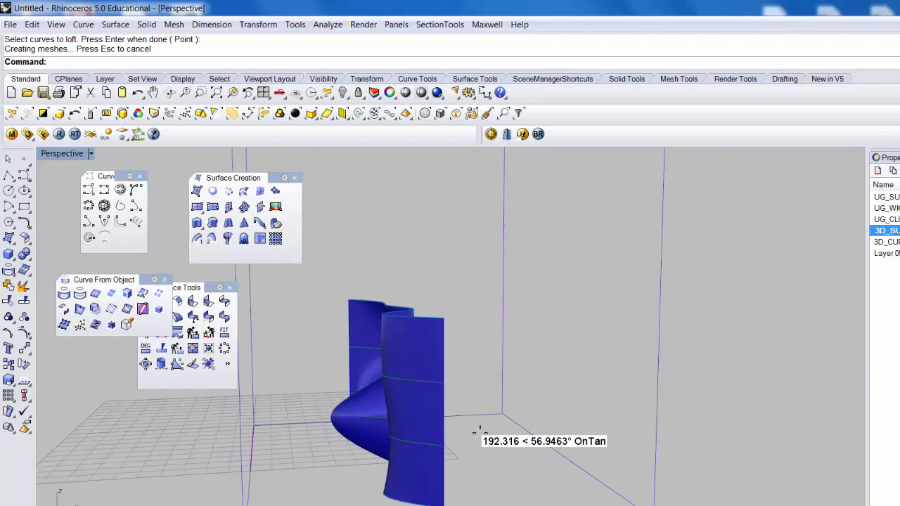
pyautogui.scroll(-2, 478, 431)
pyautogui.scroll(-4, 595, 336)
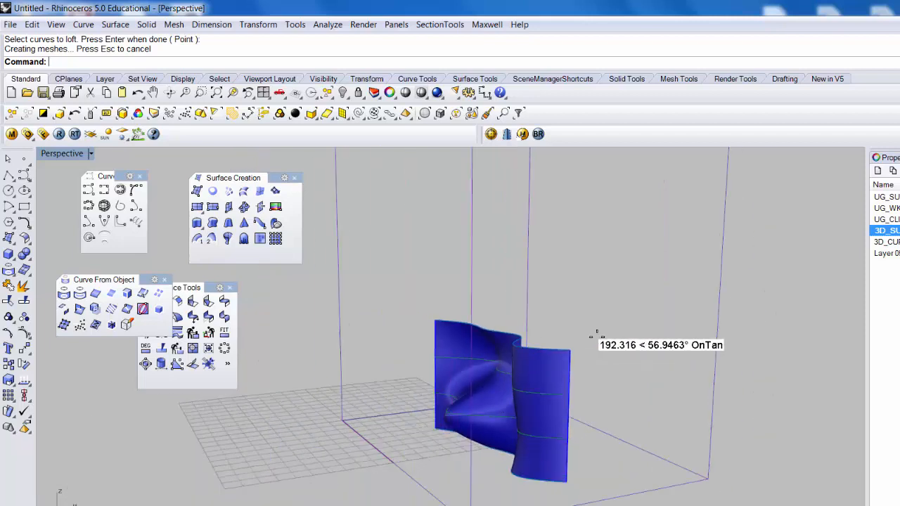
pyautogui.click(581, 434)
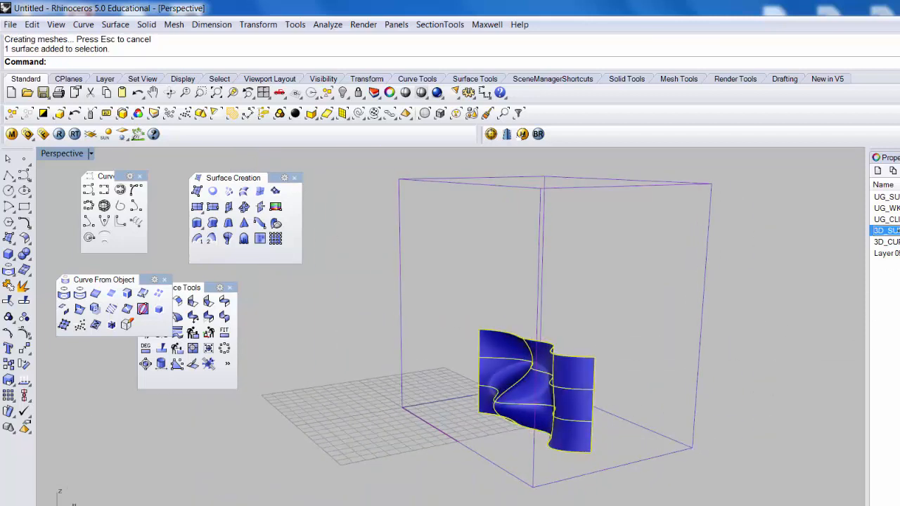
# Step: Create a new current layer for solids beneath the 3D surfaces layer, with a name beginning 3D_SO
pyautogui.click(878, 171)
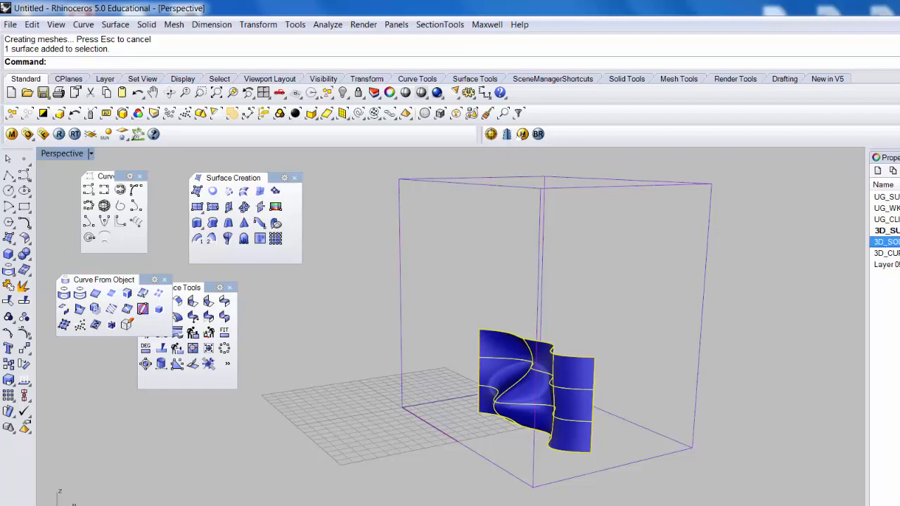
pyautogui.moveTo(659, 358); pyautogui.dragTo(573, 387, button='right')
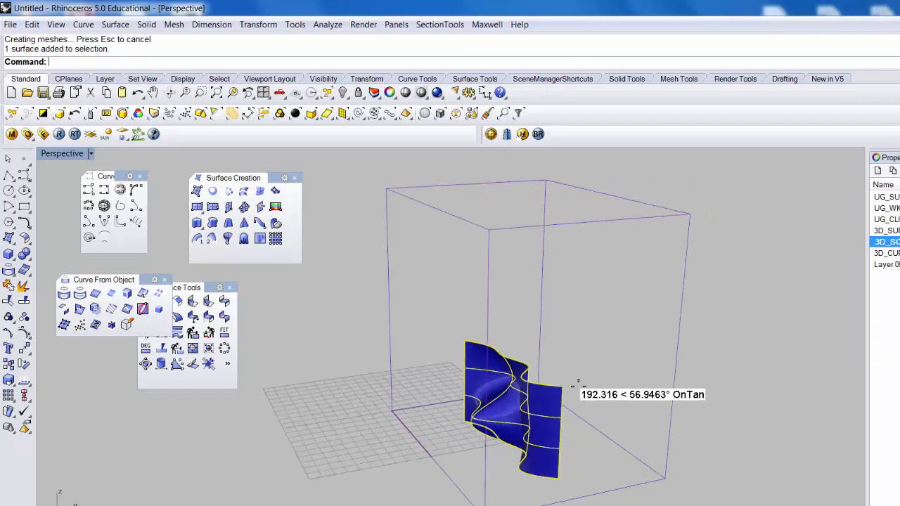
# Step: Try to extrude the lofted surface as a solid along a direction picked outward from its lower corner
pyautogui.write('ude')
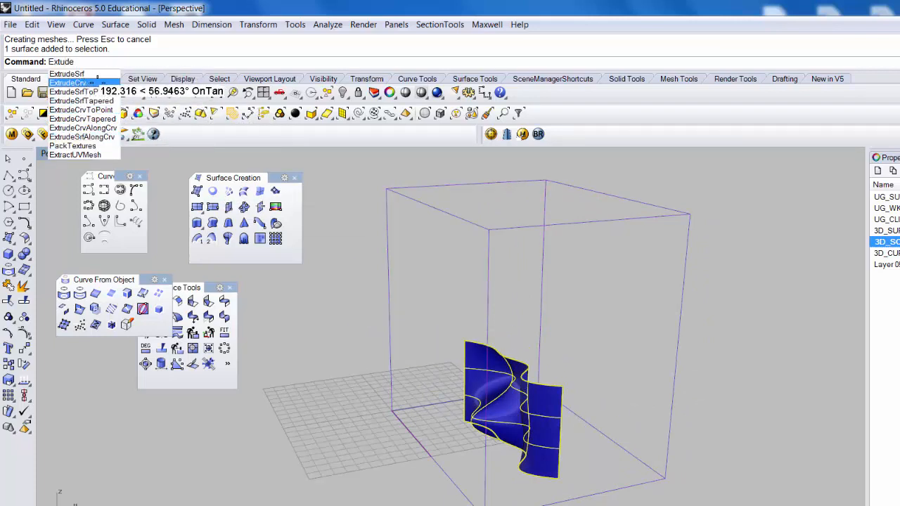
pyautogui.press('Escape')
pyautogui.press('Escape')
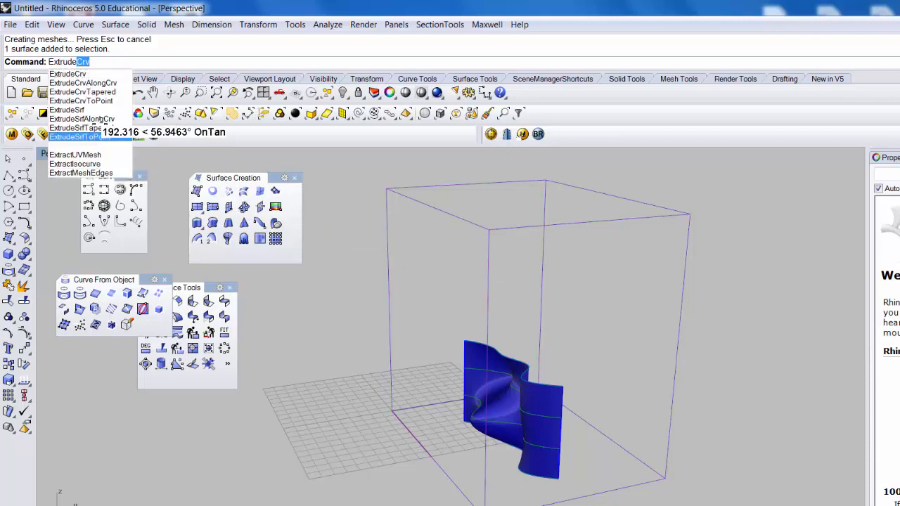
pyautogui.click(79, 110)
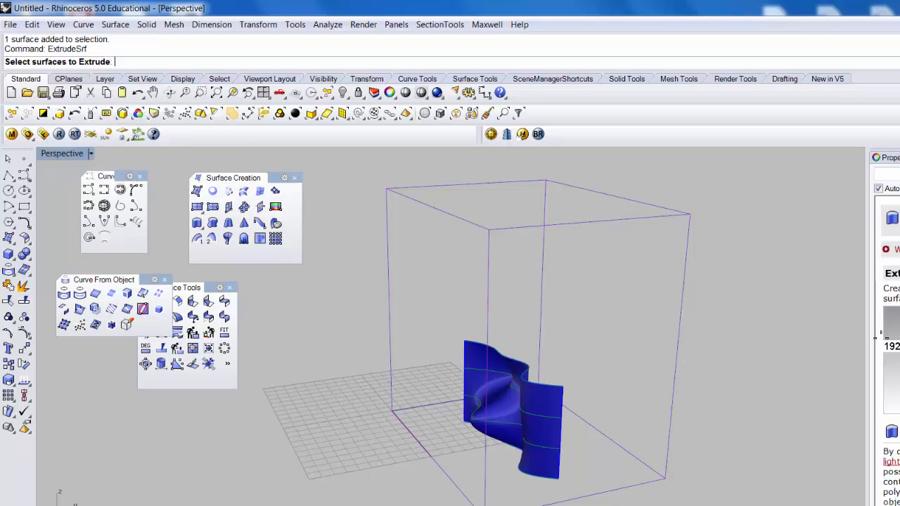
pyautogui.scroll(5, 598, 418)
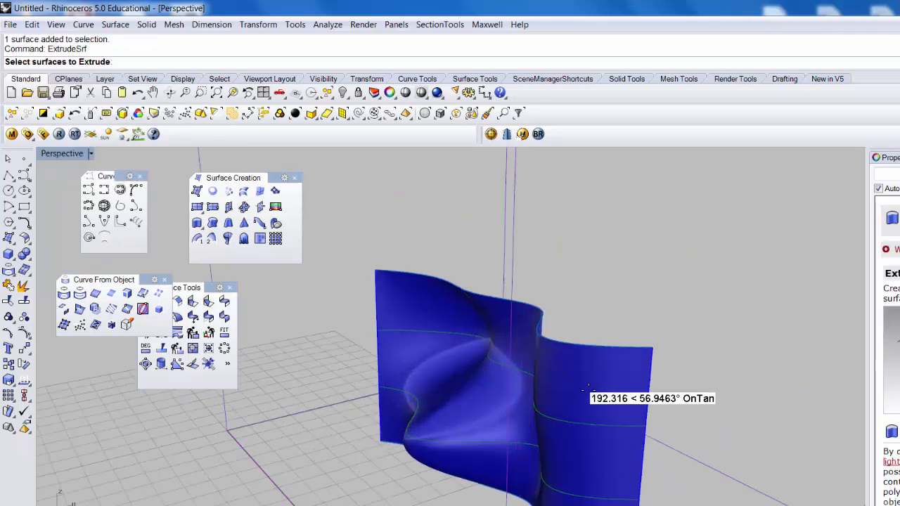
pyautogui.click(598, 370)
pyautogui.press('Return')
pyautogui.scroll(-3, 565, 310)
pyautogui.moveTo(565, 310); pyautogui.dragTo(539, 256, button='right')
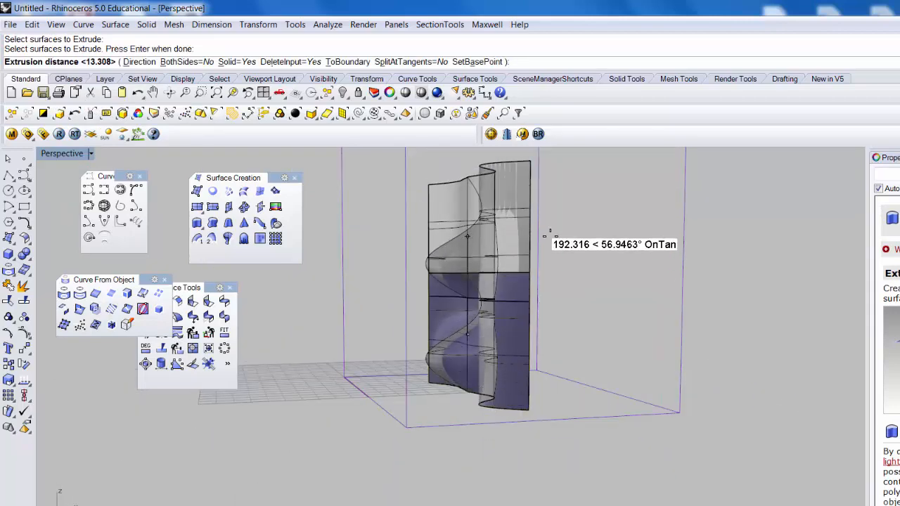
pyautogui.write('d')
pyautogui.press('Return')
pyautogui.moveTo(581, 320); pyautogui.dragTo(531, 461, button='right')
pyautogui.click(505, 480)
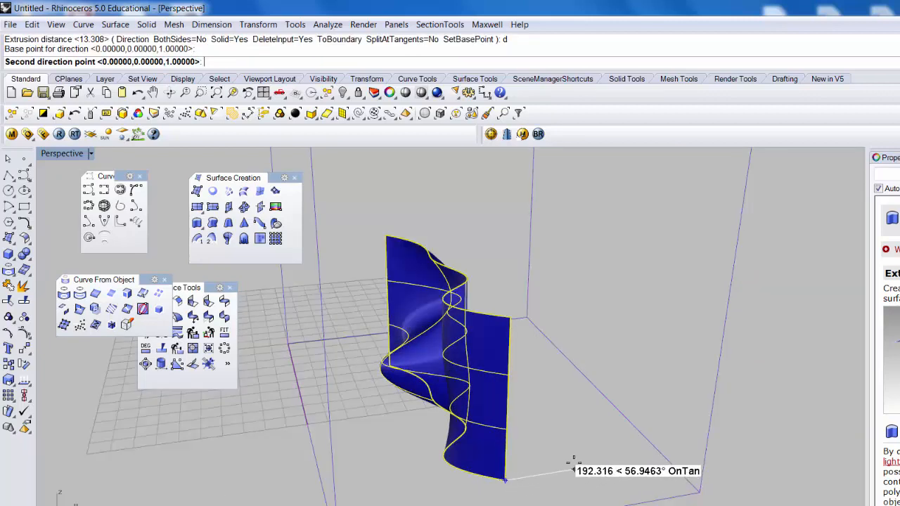
pyautogui.click(573, 466)
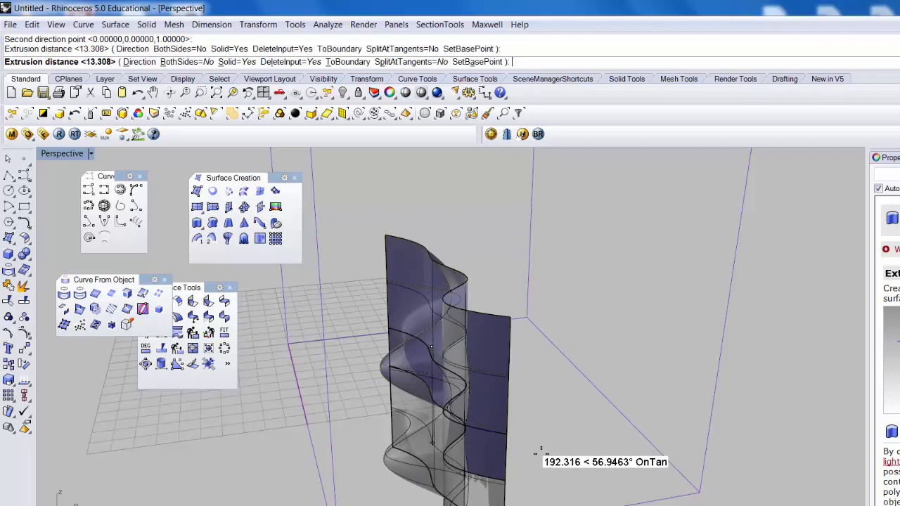
pyautogui.press('Return')
pyautogui.press('Return')
pyautogui.click(514, 474)
pyautogui.press('Return')
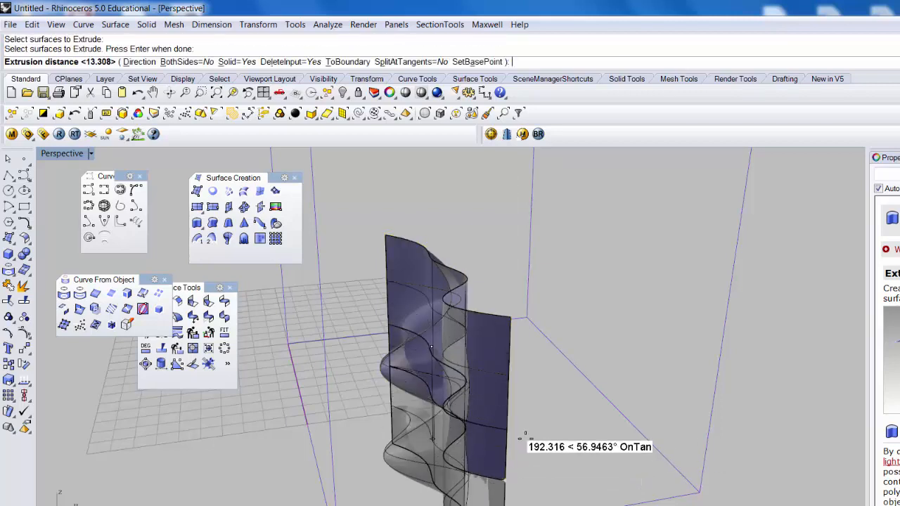
pyautogui.press('Escape')
# Step: Extrude the lofted surface into a solid 1/16in thick along a direction picked outward from its lower corner
pyautogui.write('ExtudeSrf')
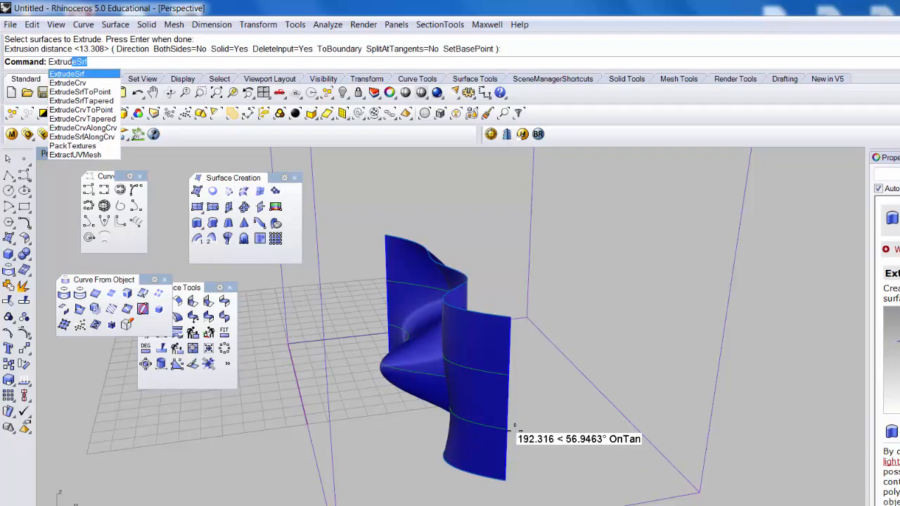
pyautogui.press('Return')
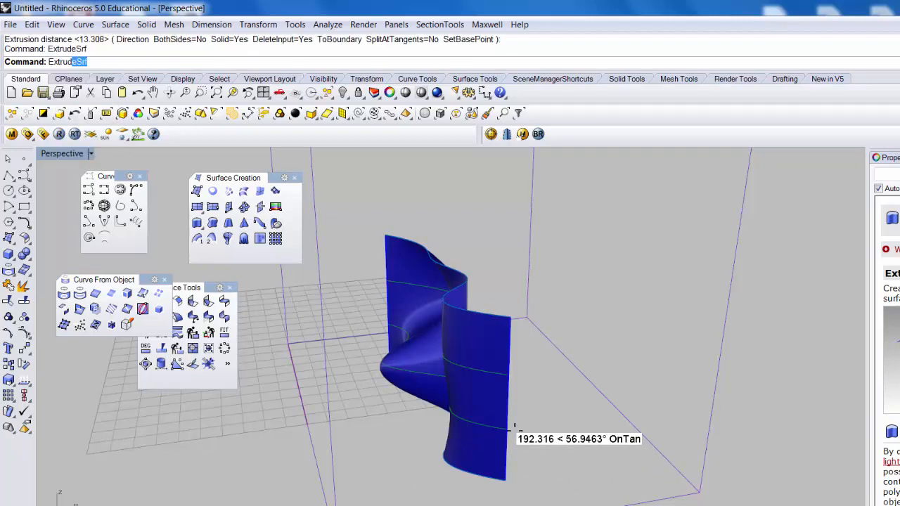
pyautogui.click(477, 413)
pyautogui.press('Return')
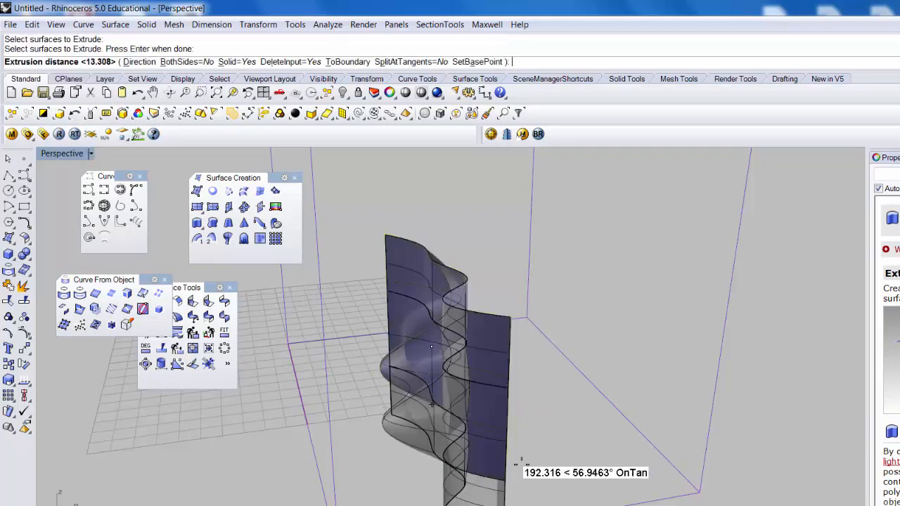
pyautogui.write('d')
pyautogui.press('Return')
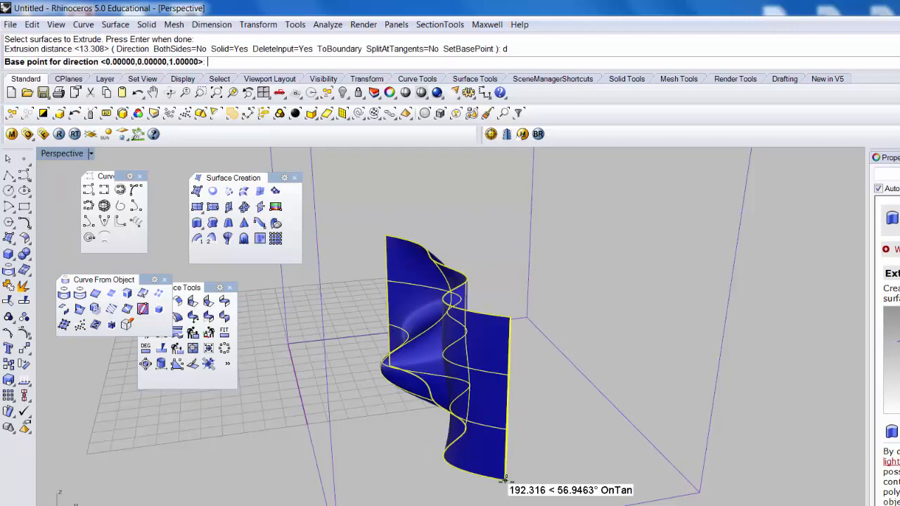
pyautogui.click(511, 467)
pyautogui.click(566, 464)
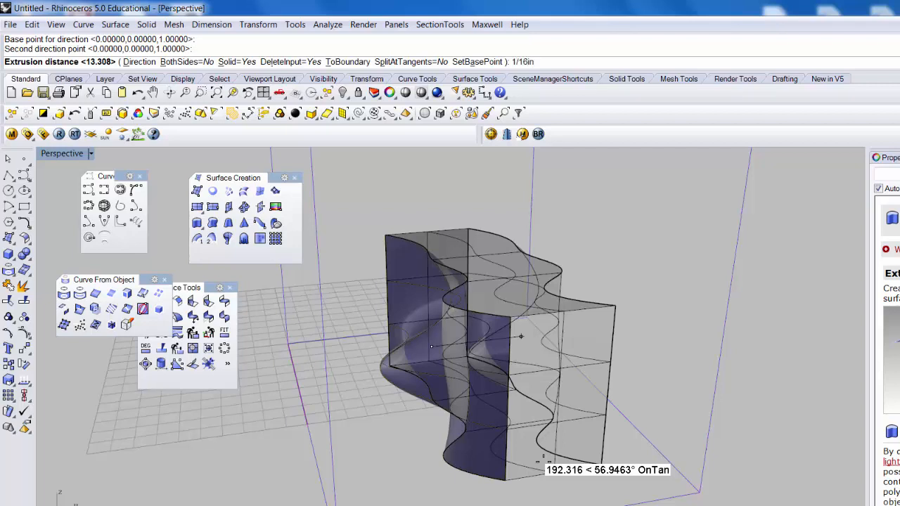
pyautogui.click(544, 456)
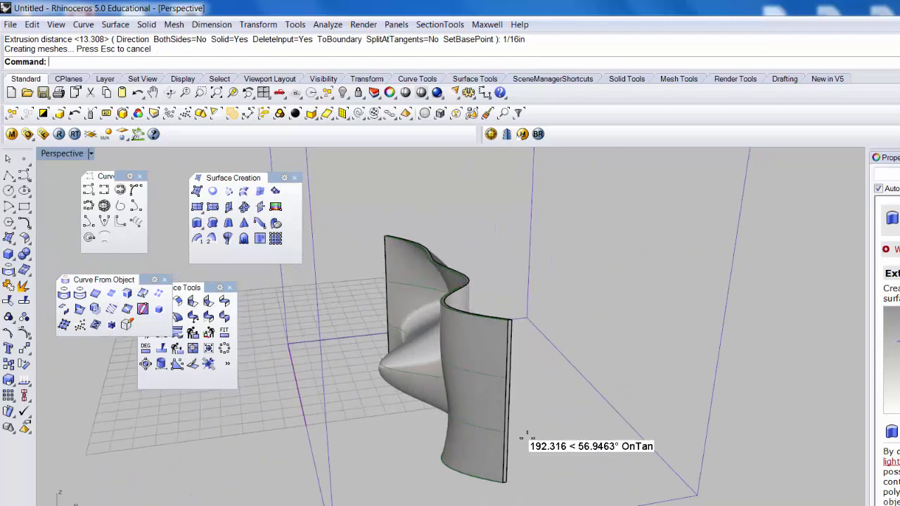
pyautogui.moveTo(526, 436); pyautogui.dragTo(567, 420, button='right')
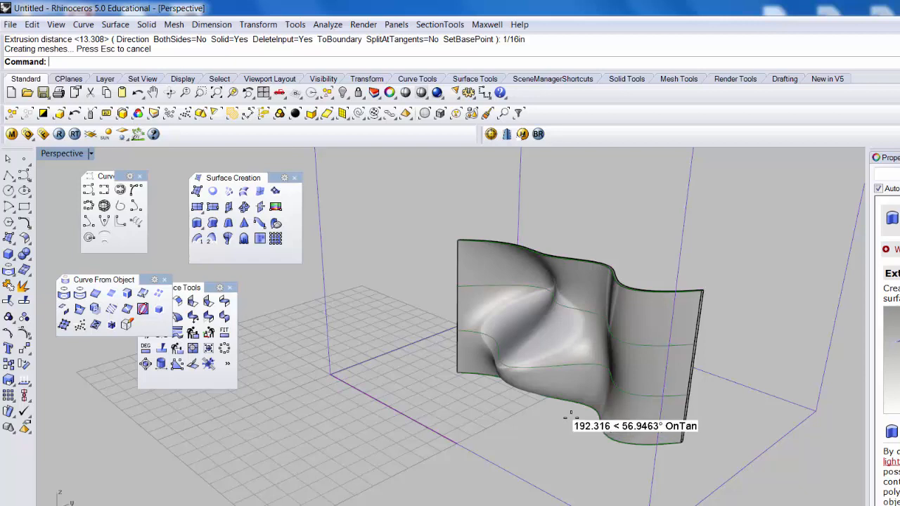
pyautogui.scroll(5, 563, 422)
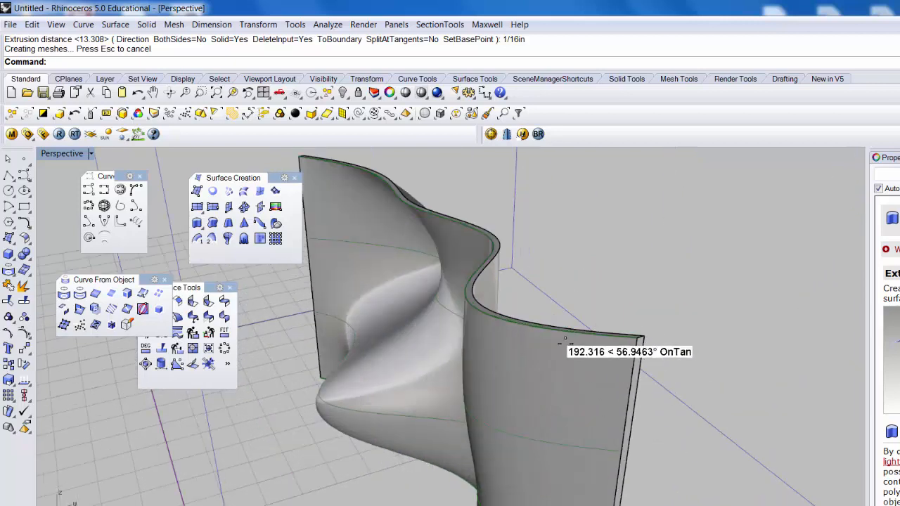
pyautogui.scroll(-2, 563, 352)
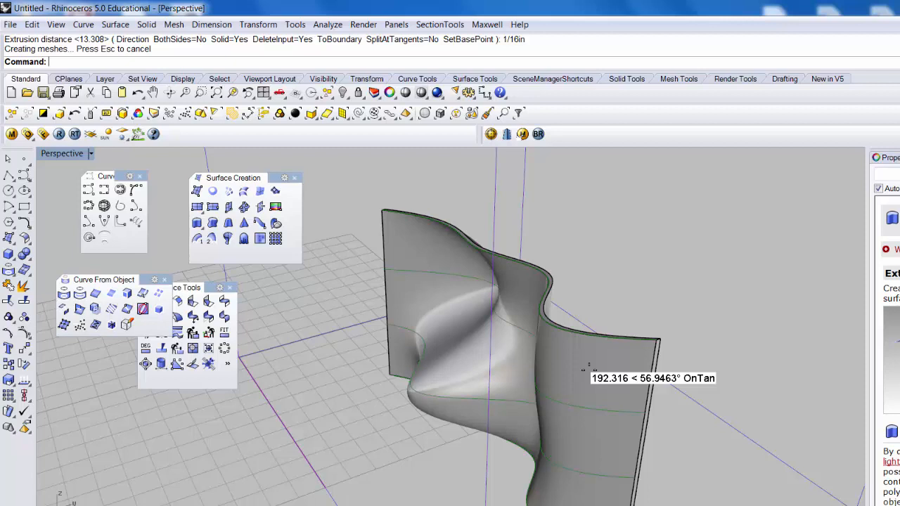
pyautogui.click(585, 368)
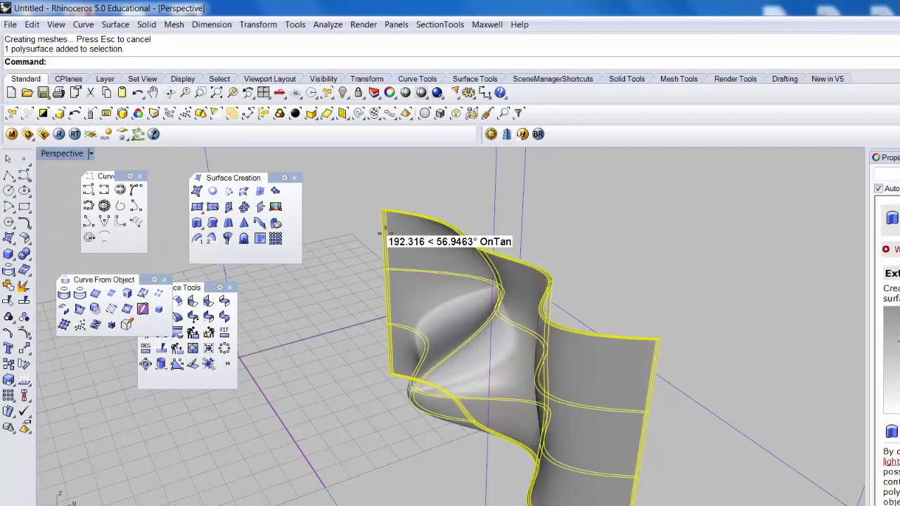
pyautogui.write('ShowSelected')
pyautogui.press('Return')
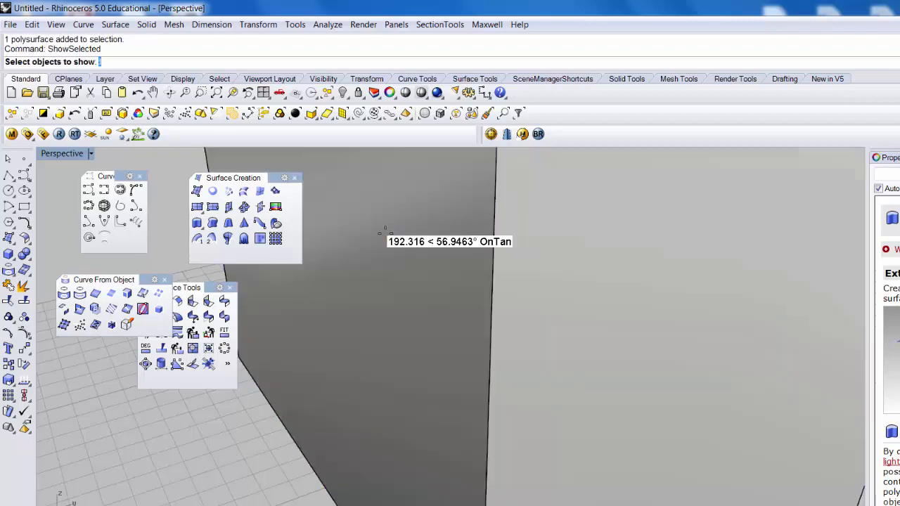
pyautogui.press('Return')
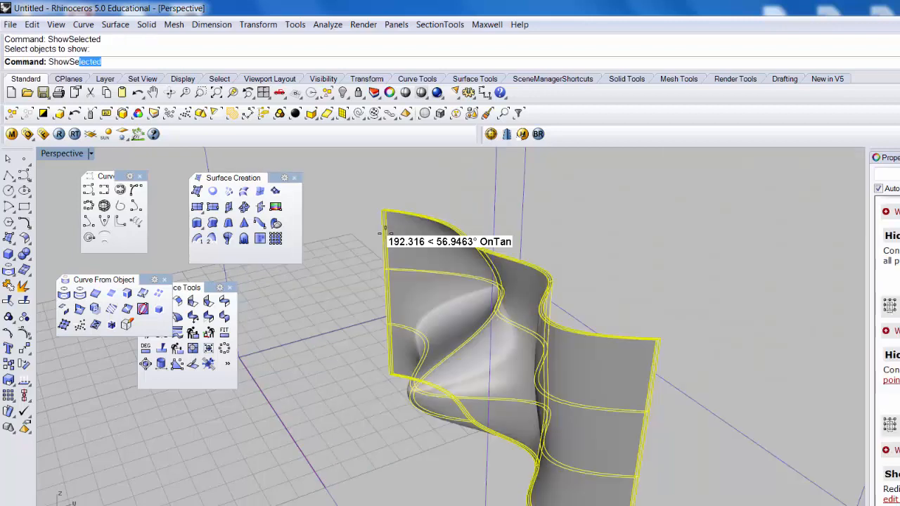
pyautogui.press('BackSpace')
pyautogui.press('BackSpace')
pyautogui.press('BackSpace')
pyautogui.press('BackSpace')
pyautogui.press('BackSpace')
pyautogui.press('BackSpace')
pyautogui.press('Escape')
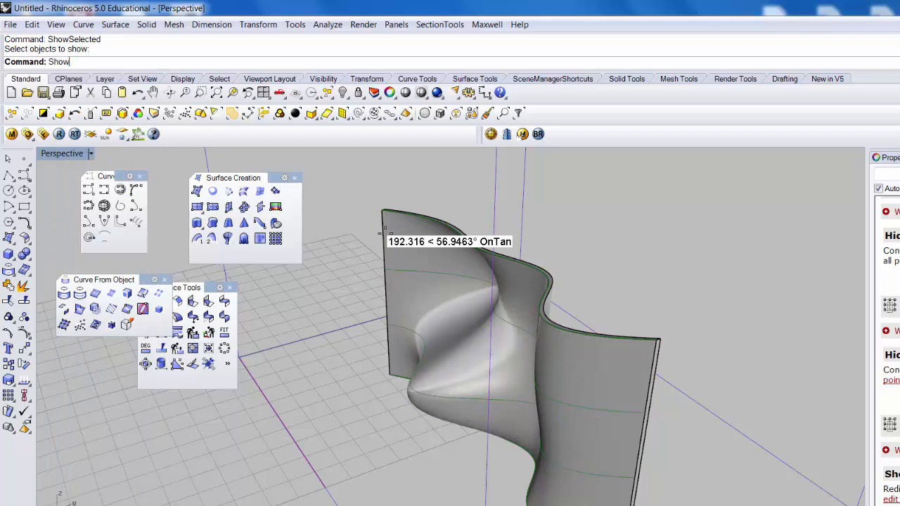
pyautogui.write('Show')
pyautogui.press('Return')
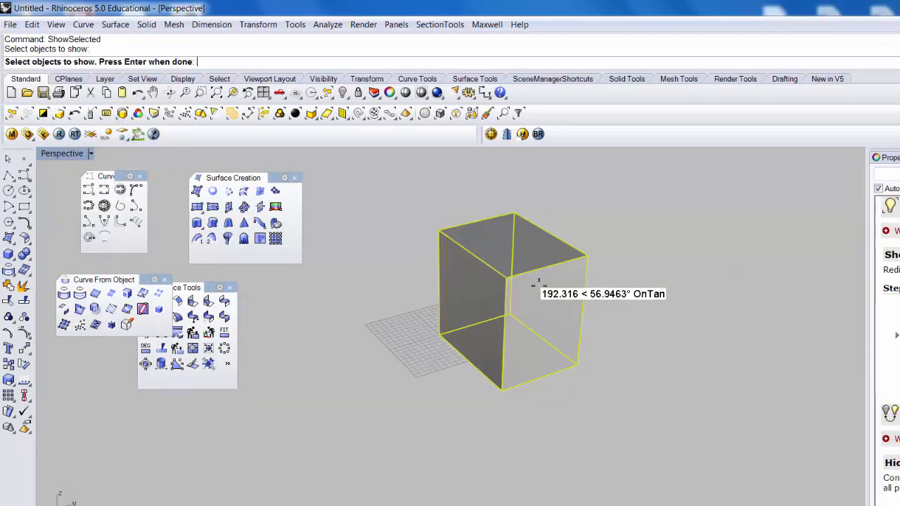
pyautogui.press('Return')
# Step: Run ShowEdges on the extruded wavy solid to highlight all of its edges
pyautogui.scroll(5, 524, 329)
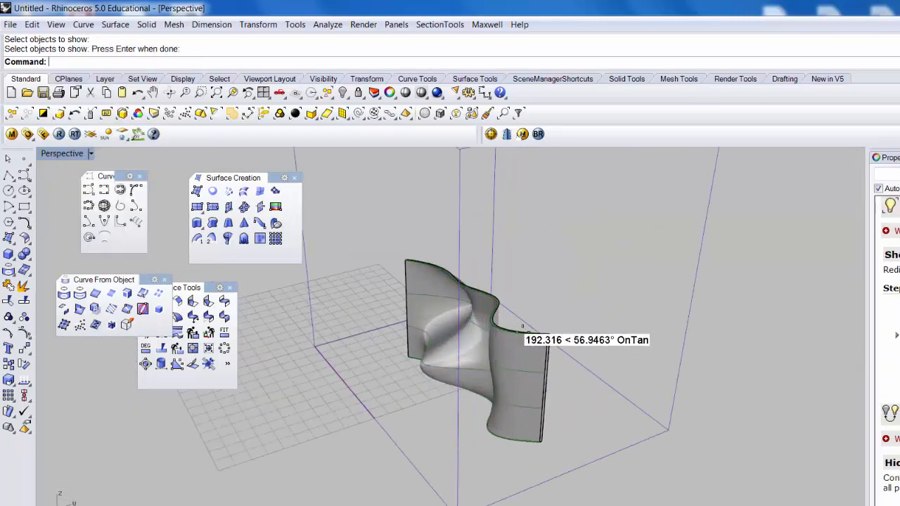
pyautogui.write('ShowEdges')
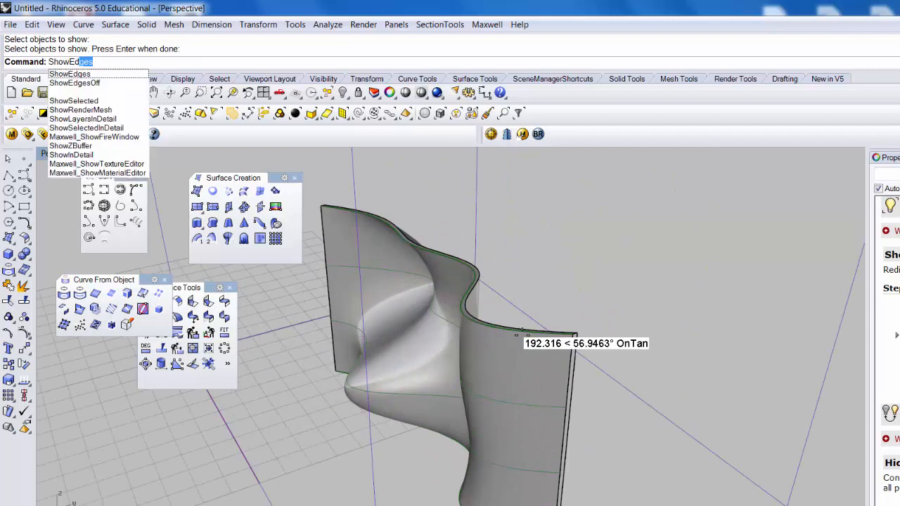
pyautogui.press('Return')
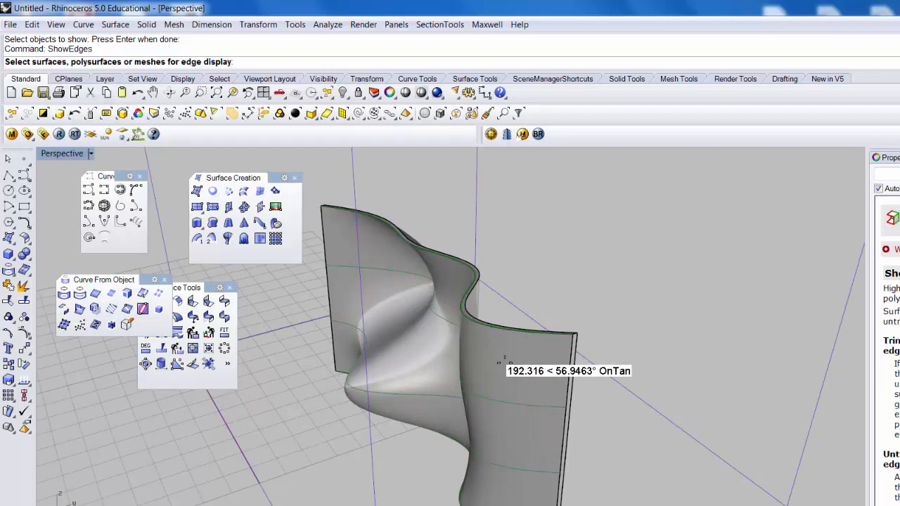
pyautogui.click(501, 362)
pyautogui.press('Return')
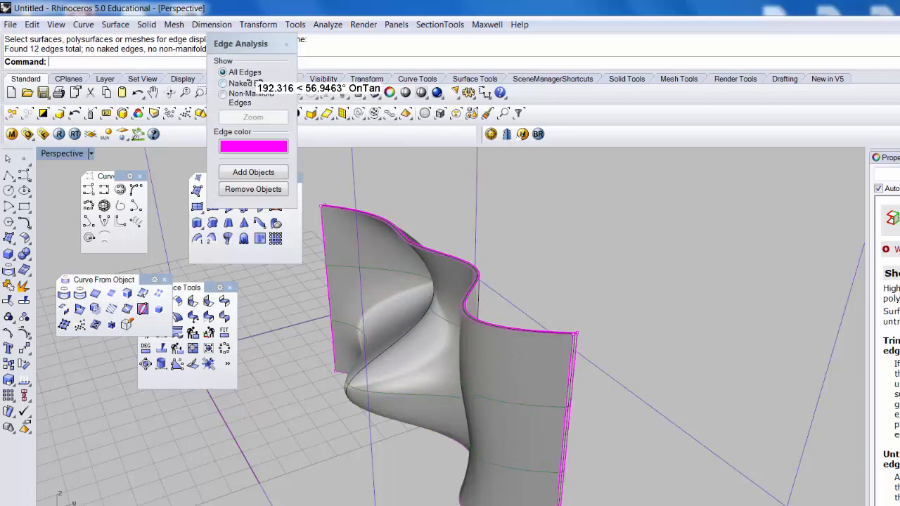
pyautogui.moveTo(481, 316); pyautogui.dragTo(512, 340, button='right')
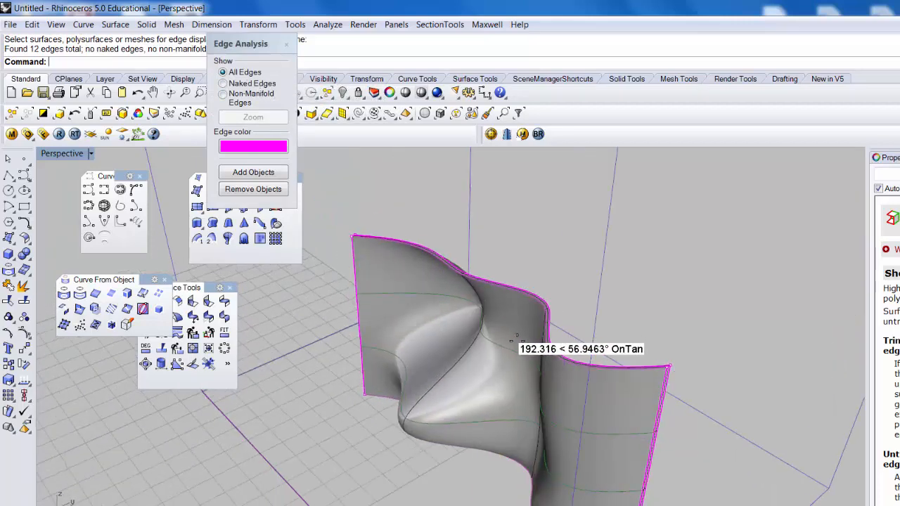
# Step: Check the wavy solid for naked edges and close the edge analysis
pyautogui.click(223, 83)
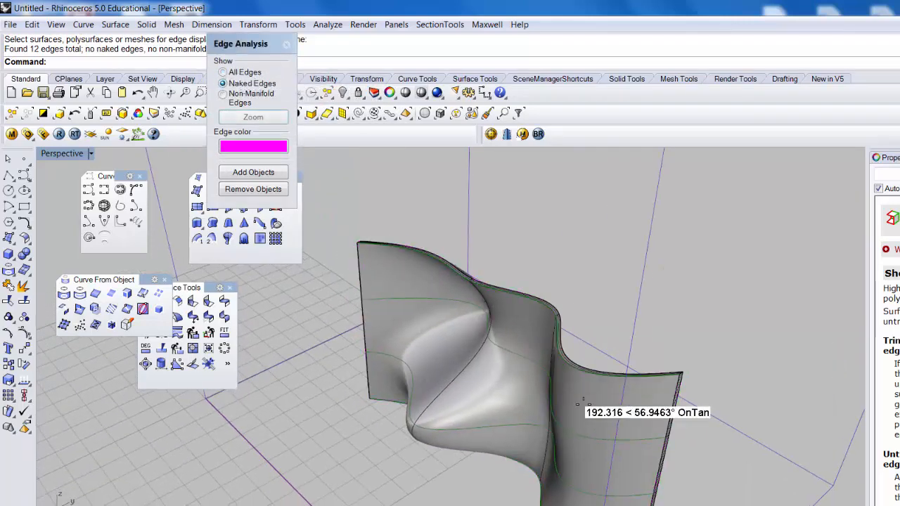
pyautogui.moveTo(579, 404); pyautogui.dragTo(335, 186, button='right')
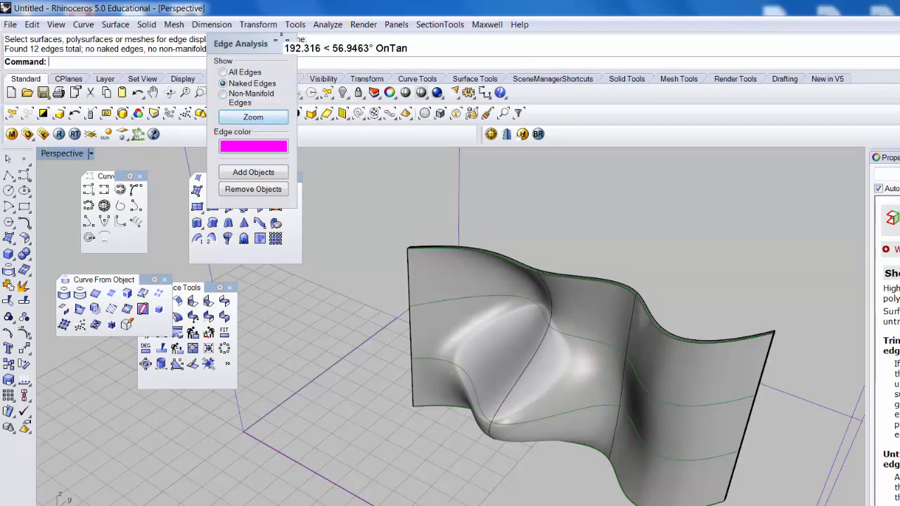
pyautogui.click(285, 43)
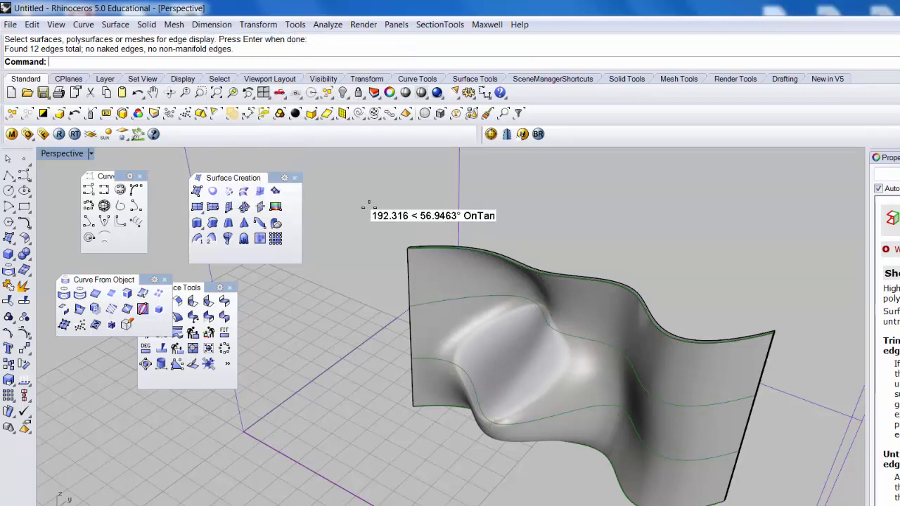
# Step: Extract the large front wavy face from the solid without copying it, keeping the input layer as output
pyautogui.write('actS')
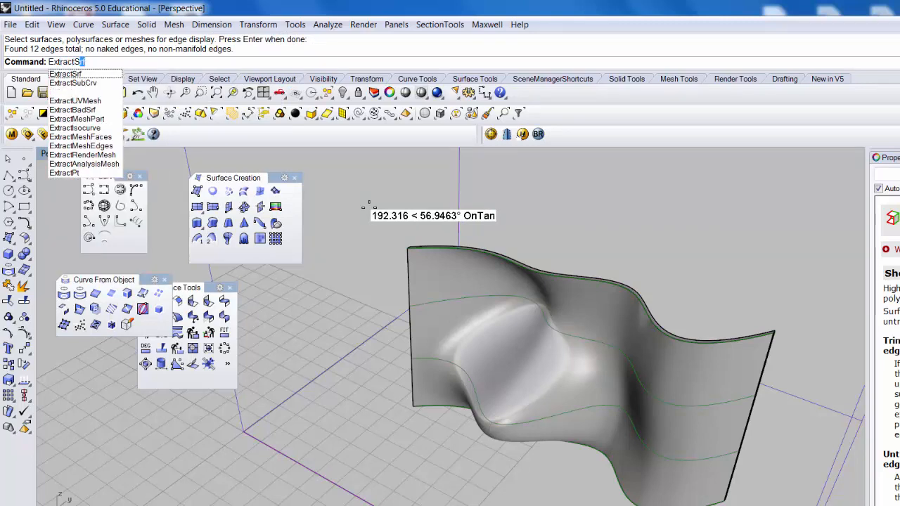
pyautogui.press('Return')
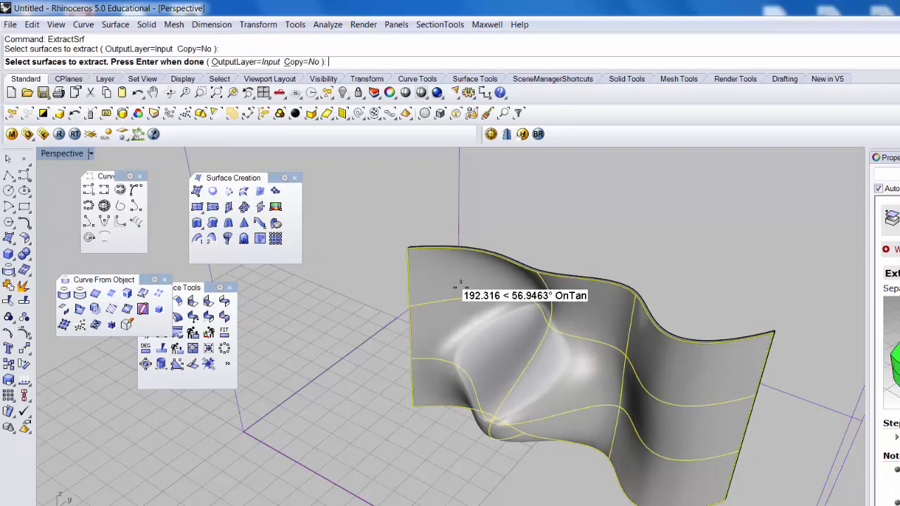
pyautogui.click(499, 306)
pyautogui.press('Return')
pyautogui.scroll(-5, 500, 307)
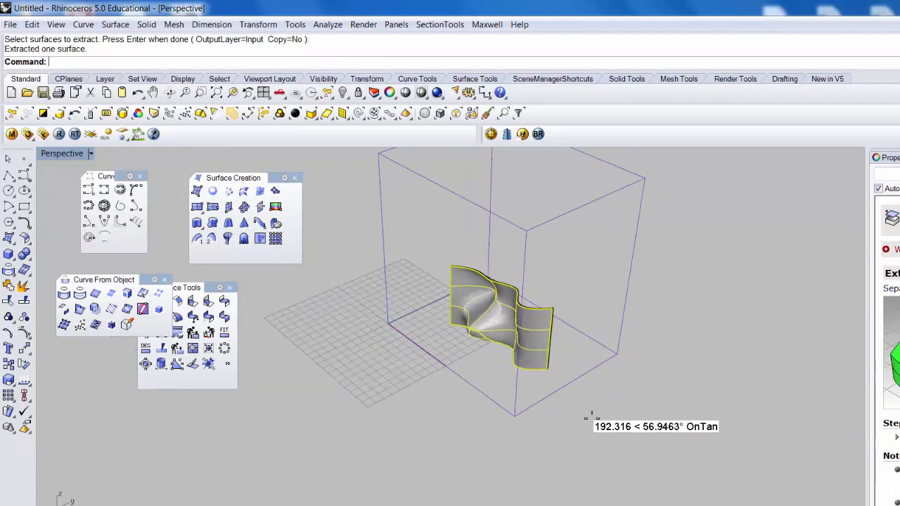
# Step: Move the extracted wavy face away from the solid, inspect the open shell behind it, and undo the move
pyautogui.write('m')
pyautogui.press('Return')
pyautogui.click(606, 444)
pyautogui.click(623, 436)
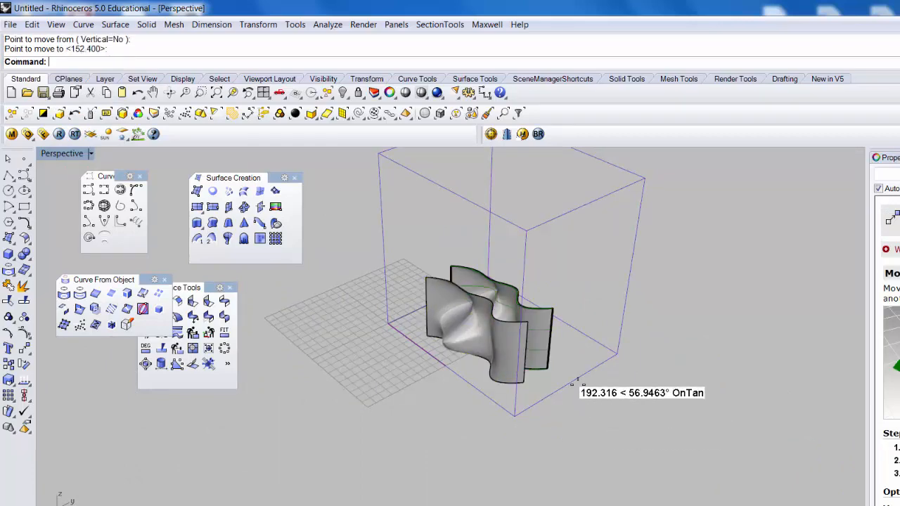
pyautogui.scroll(6, 555, 380)
pyautogui.scroll(5, 508, 378)
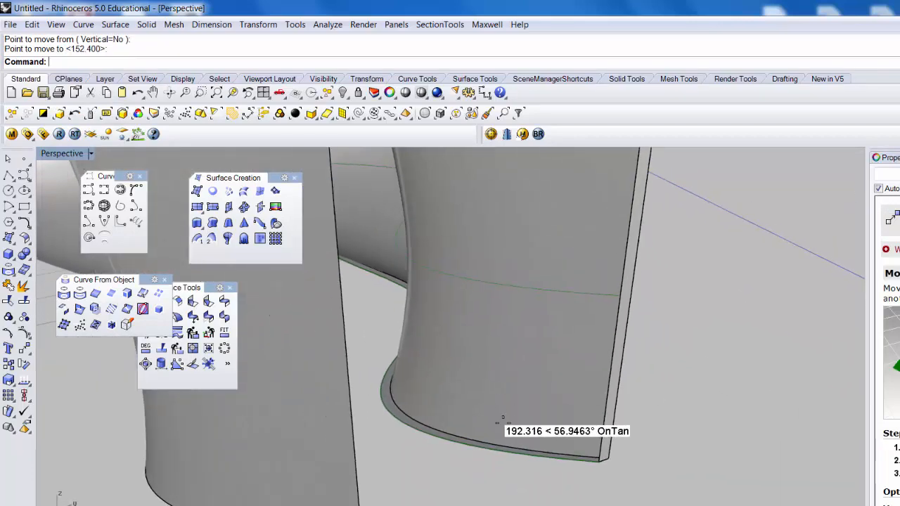
pyautogui.scroll(-6, 504, 386)
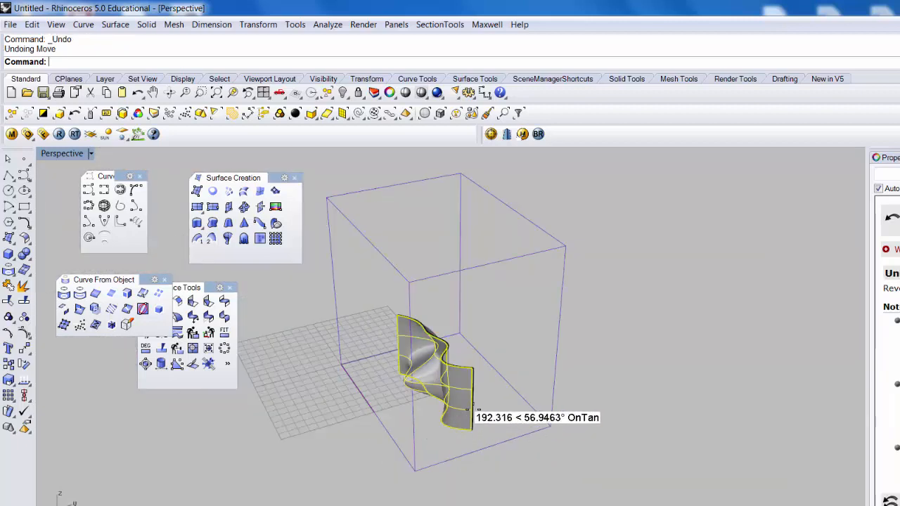
# Step: Run ShowEdges on both the extracted face and the remaining polysurface, and examine the naked edges around the shared boundary
pyautogui.scroll(5, 461, 408)
pyautogui.click(467, 362)
pyautogui.click(470, 360)
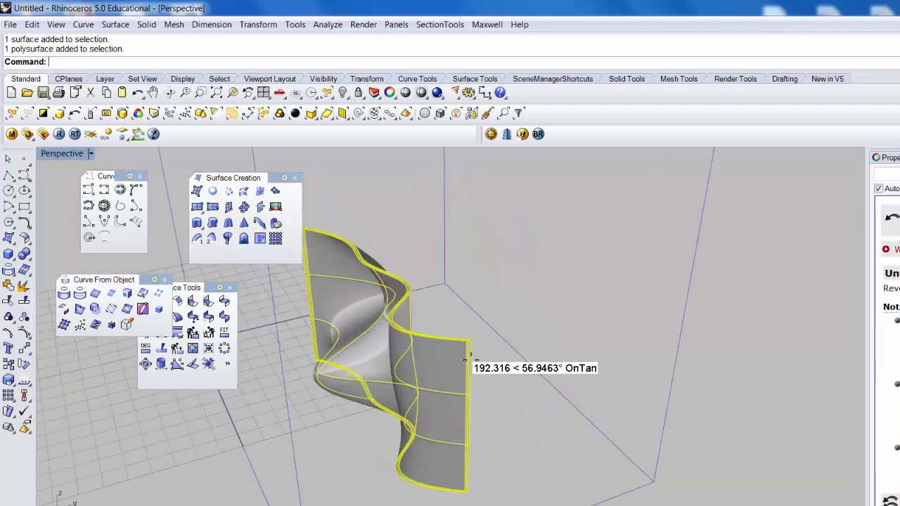
pyautogui.press('Escape')
pyautogui.hotkey('ctrl', 'a')
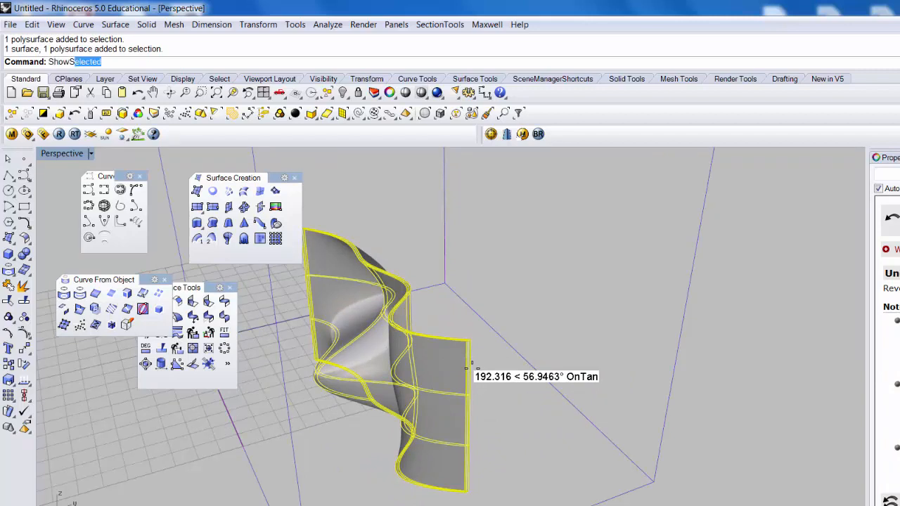
pyautogui.press('BackSpace')
pyautogui.press('BackSpace')
pyautogui.write('Ed')
pyautogui.press('Return')
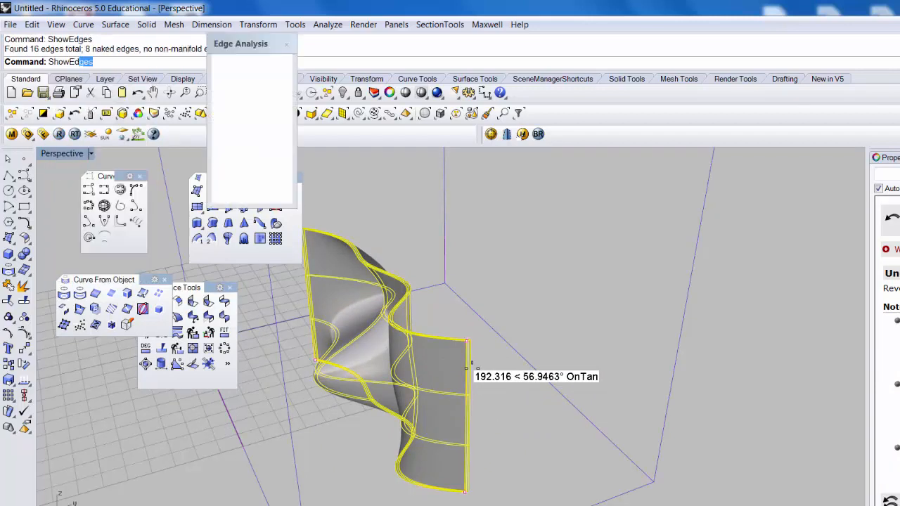
pyautogui.moveTo(345, 264); pyautogui.dragTo(339, 199, button='right')
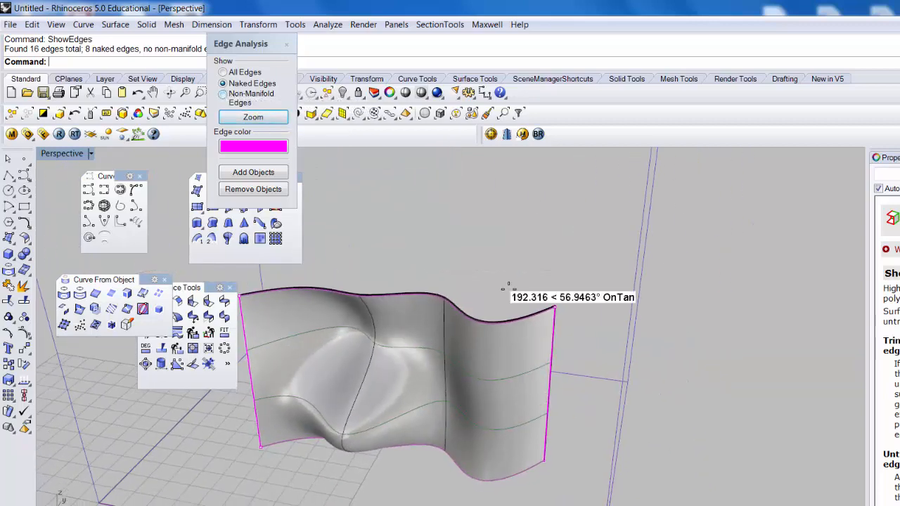
pyautogui.scroll(6, 509, 289)
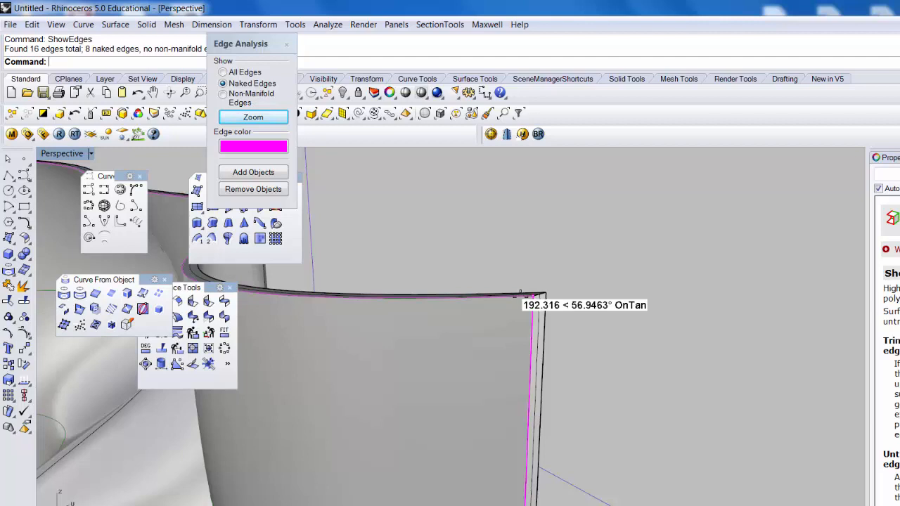
pyautogui.scroll(-3, 551, 309)
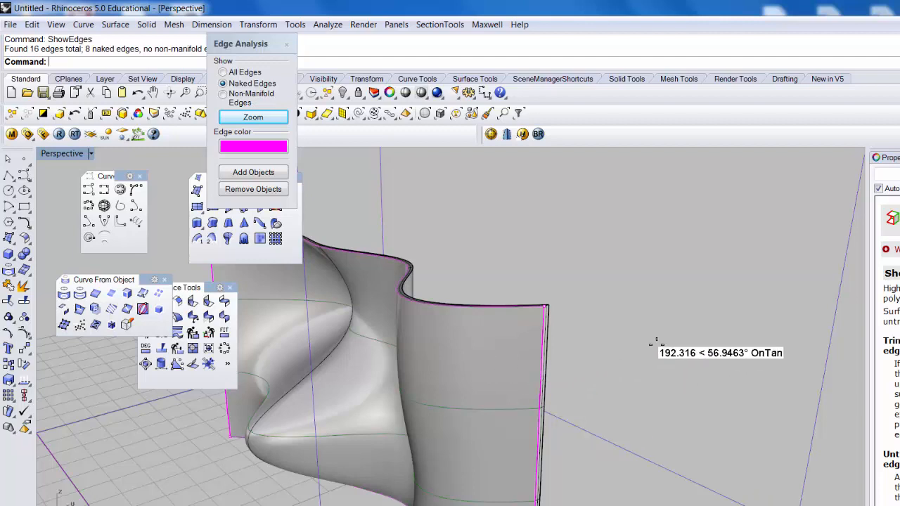
# Step: Undo the wavy face's extraction and try the Export command on the restored solid
pyautogui.hotkey('ctrl', 'z')
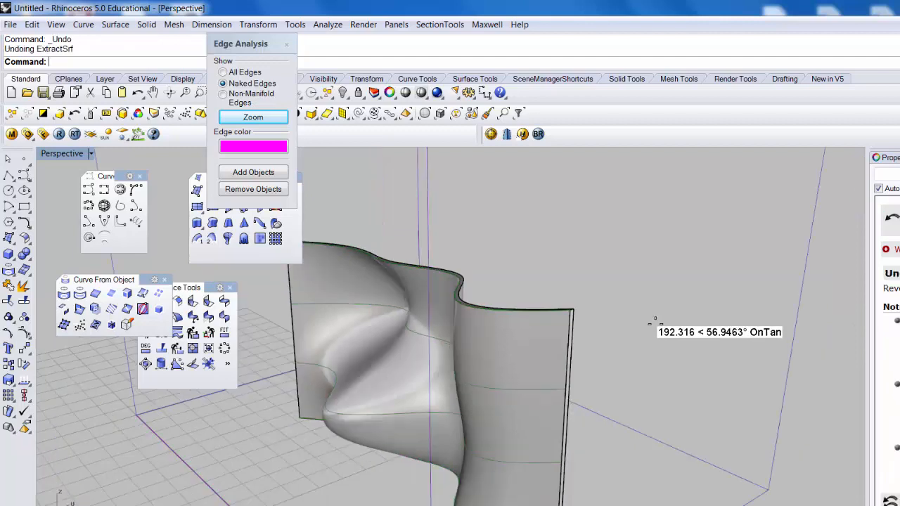
pyautogui.scroll(-3, 656, 331)
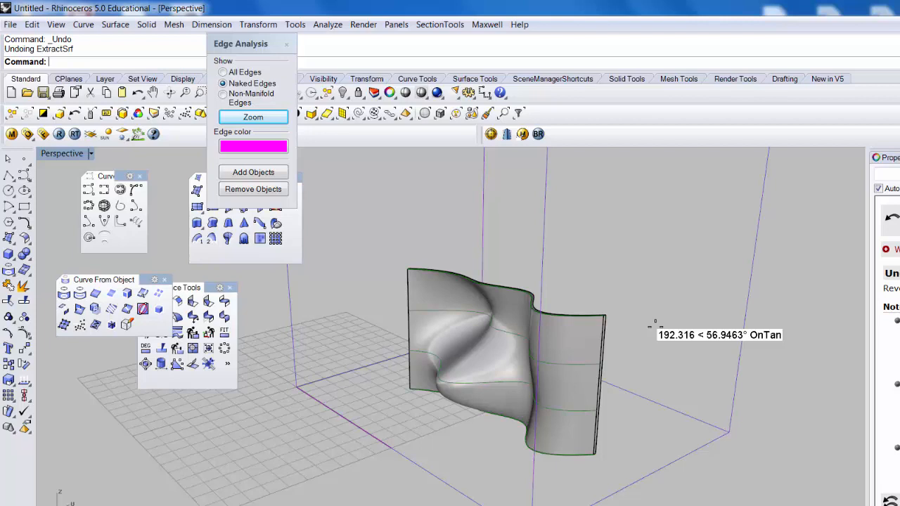
pyautogui.click(518, 319)
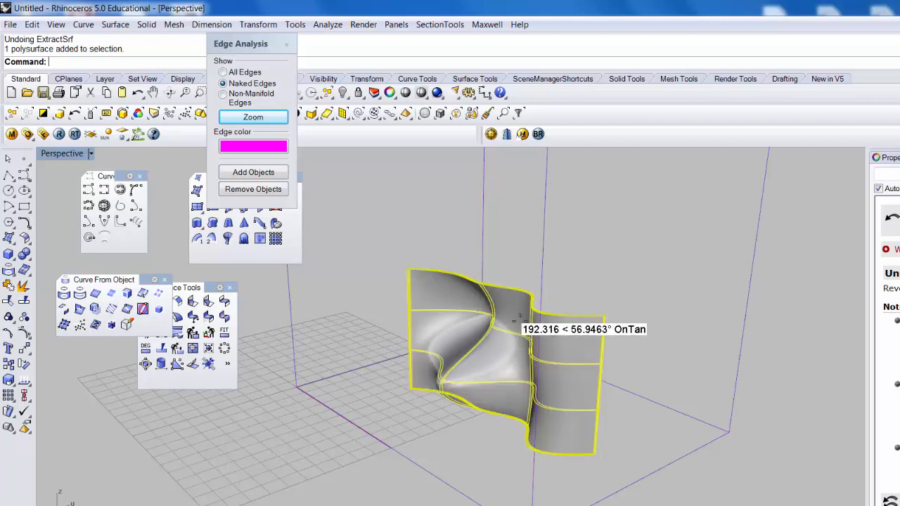
pyautogui.write('Export')
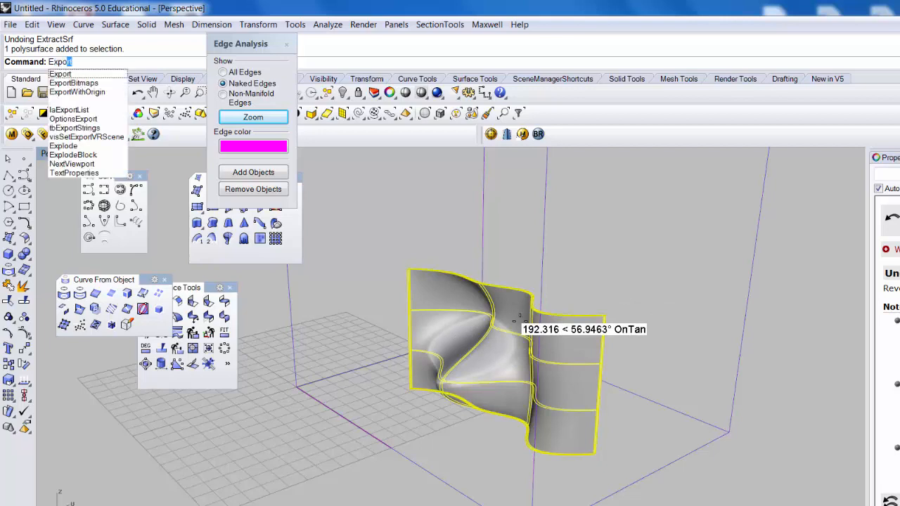
pyautogui.press('Return')
pyautogui.press('Escape')
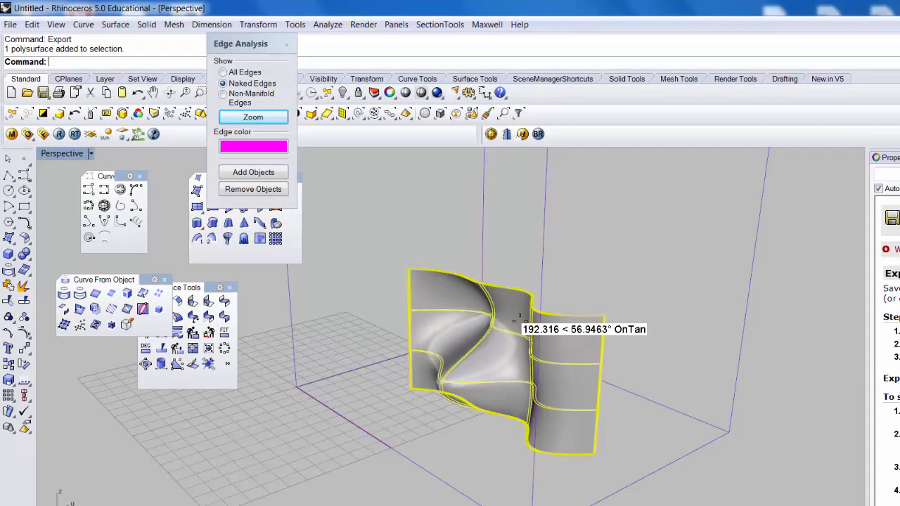
pyautogui.write('Volume')
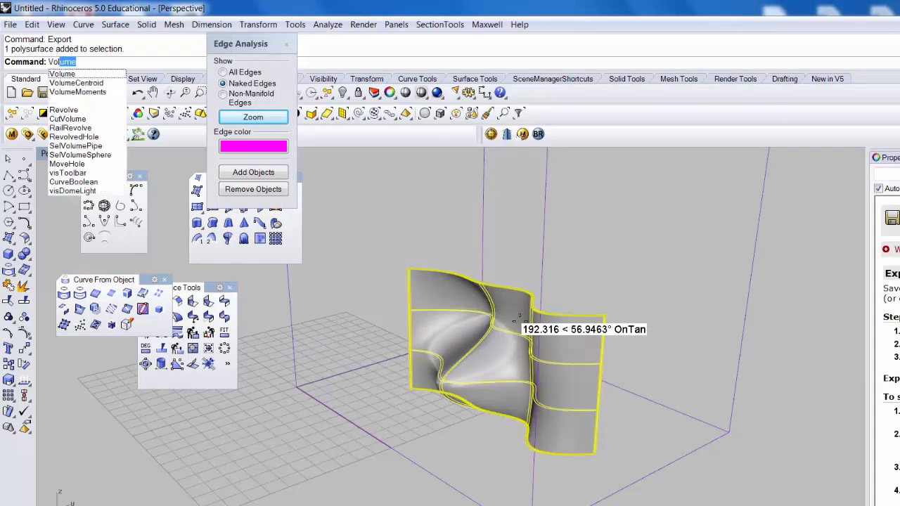
pyautogui.click(287, 43)
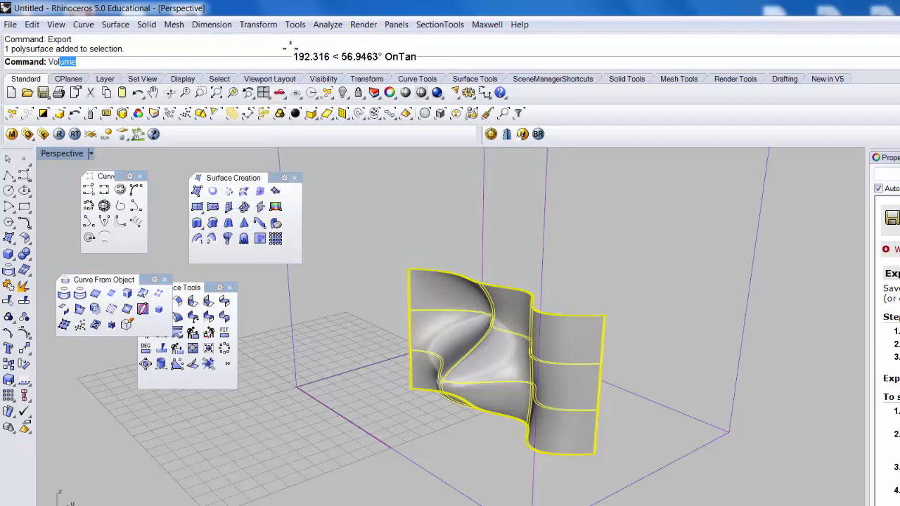
pyautogui.press('Escape')
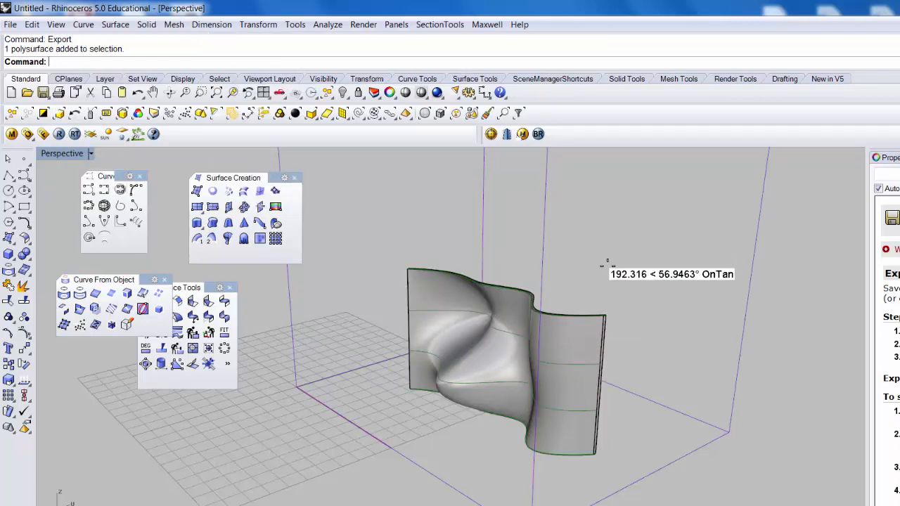
# Step: Step back past the extrusion, redo up to the wavy face's extraction, and close the edge analysis
pyautogui.hotkey('ctrl', 'z')
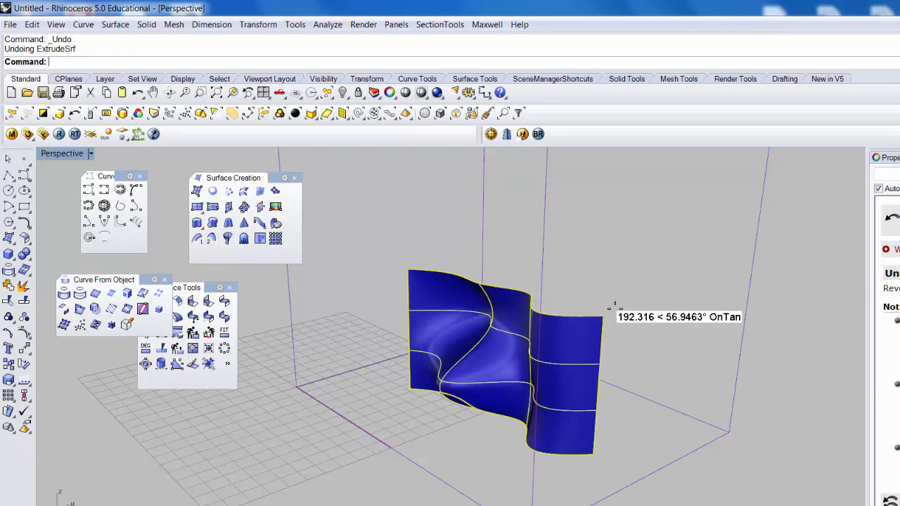
pyautogui.hotkey('ctrl', 'y')
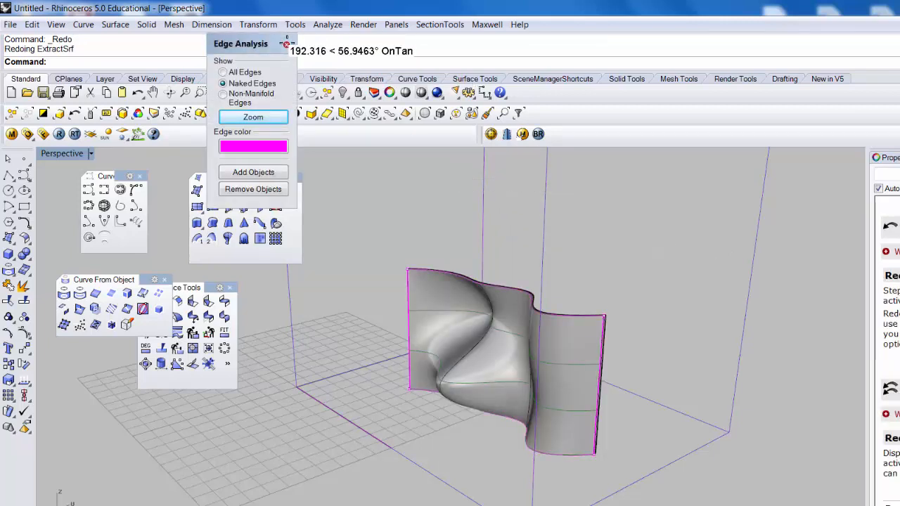
pyautogui.click(286, 43)
# Step: Join the extracted wavy face with the remaining polysurface into one closed solid
pyautogui.scroll(5, 546, 314)
pyautogui.click(552, 379)
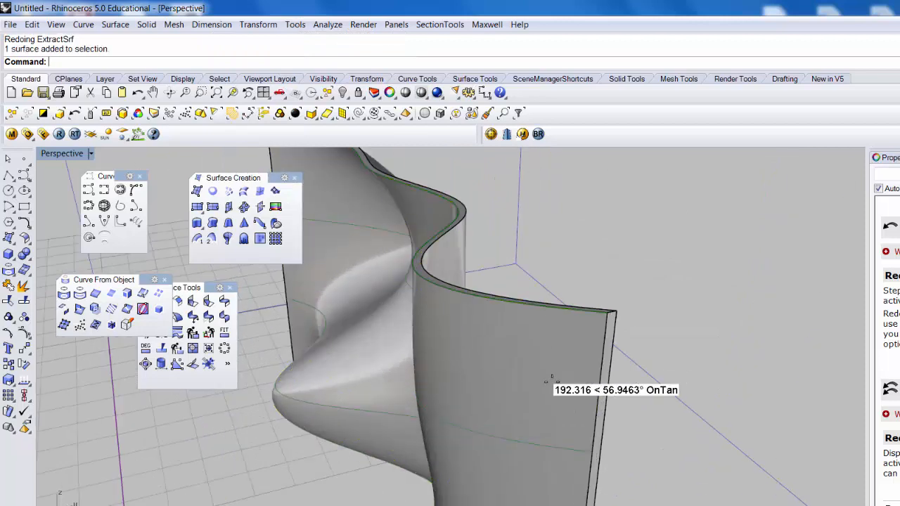
pyautogui.write('join')
pyautogui.press('Return')
pyautogui.click(594, 394)
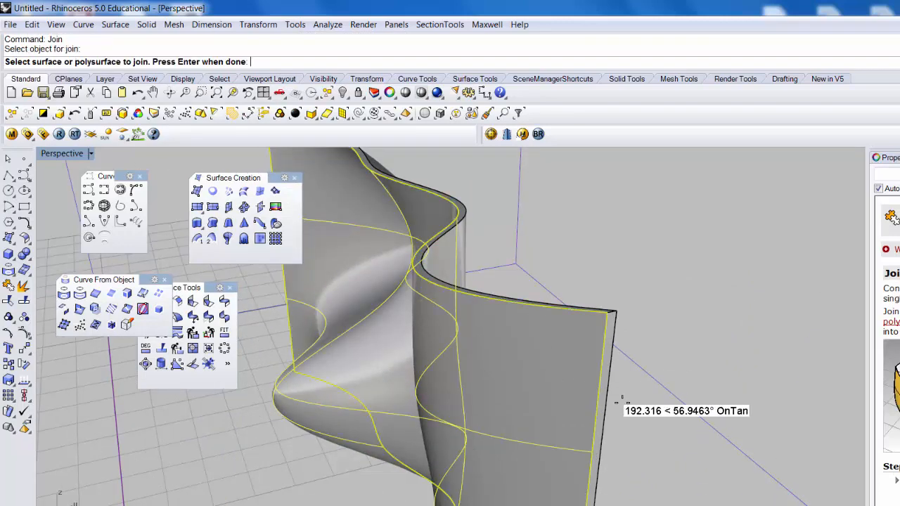
pyautogui.press('Return')
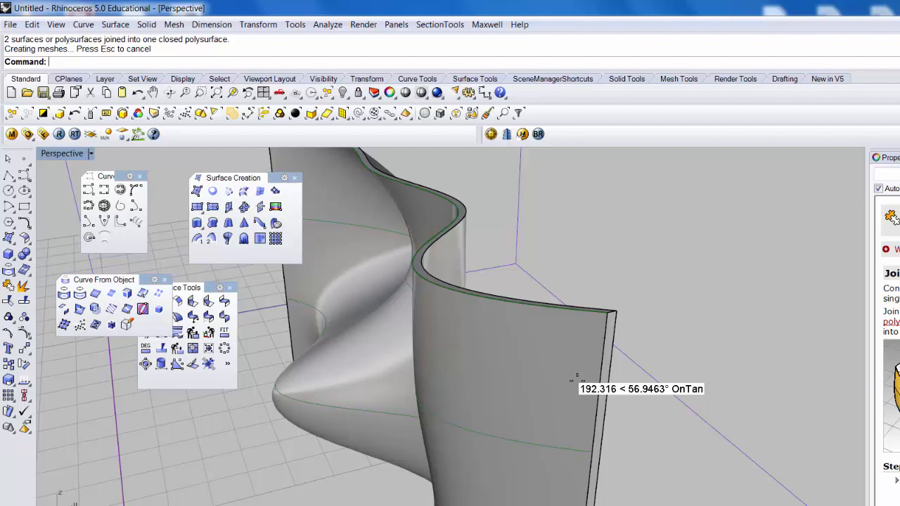
pyautogui.scroll(-4, 578, 377)
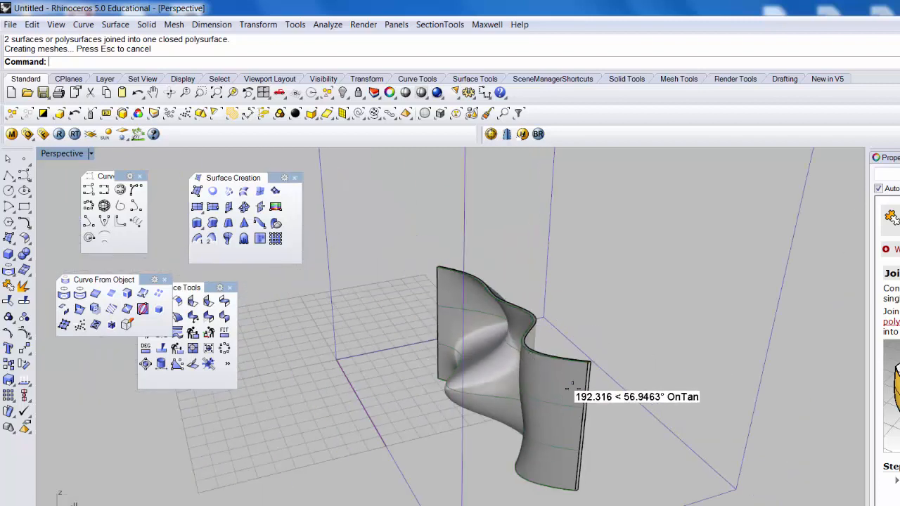
pyautogui.scroll(3, 577, 376)
pyautogui.scroll(5, 576, 373)
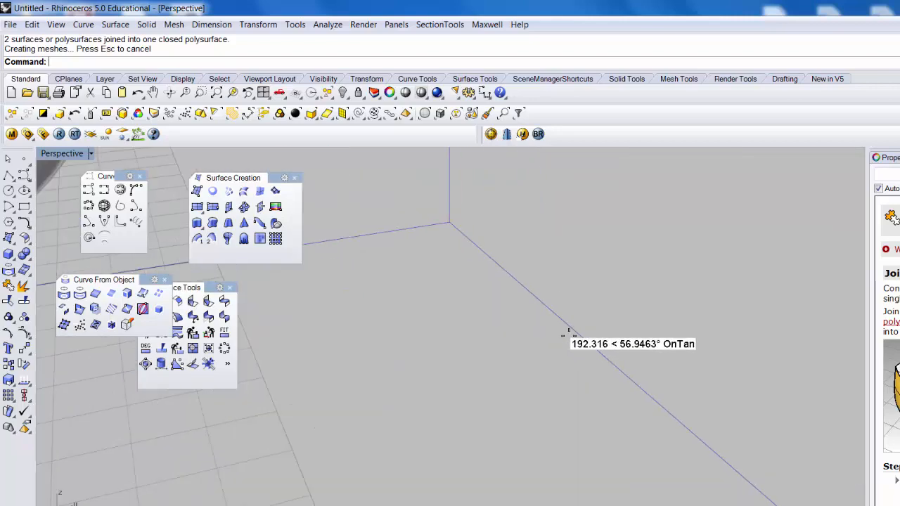
pyautogui.scroll(2, 569, 345)
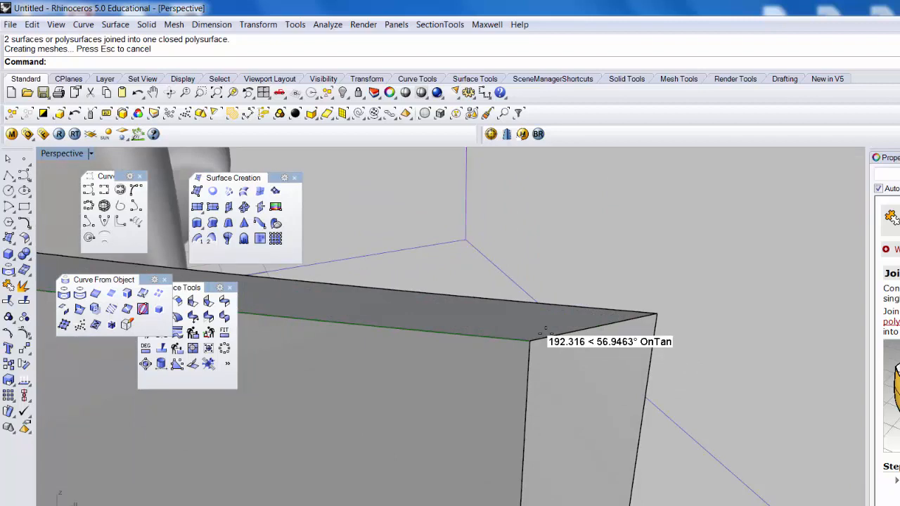
pyautogui.write('ShowSelected')
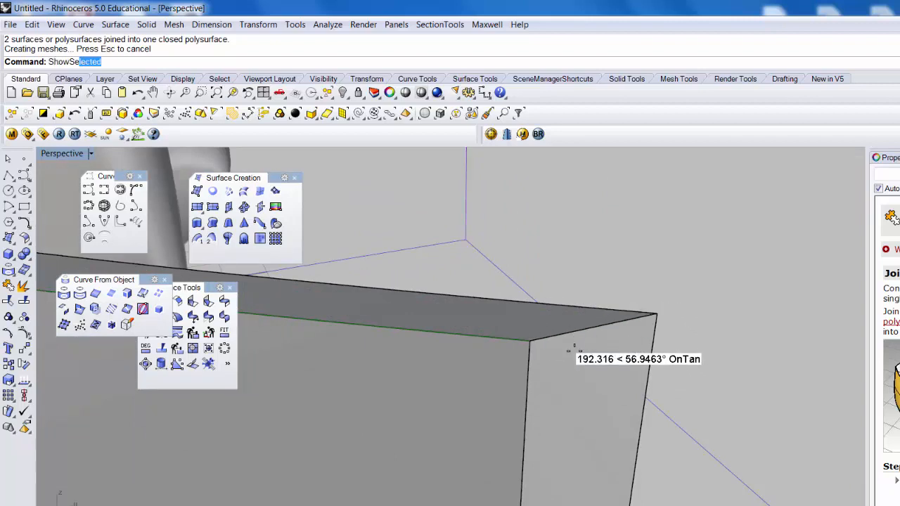
pyautogui.press('Escape')
pyautogui.write('E')
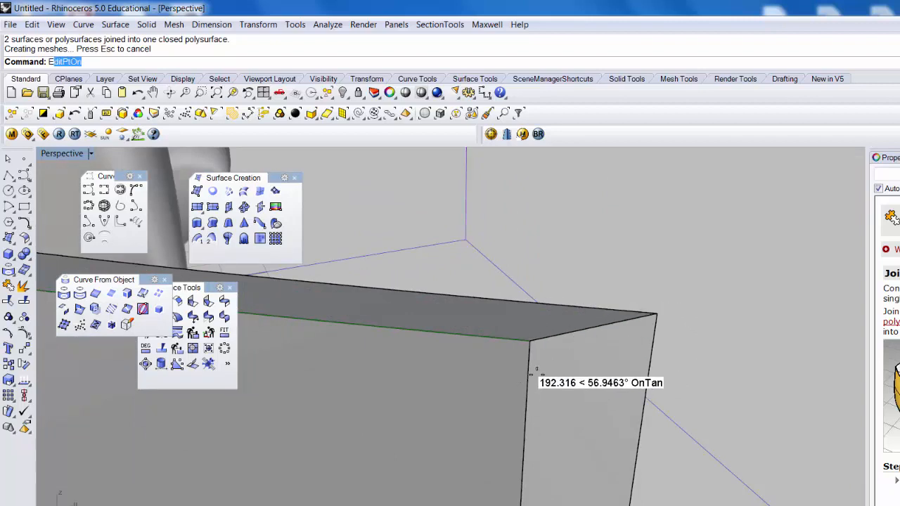
pyautogui.write('xtrast')
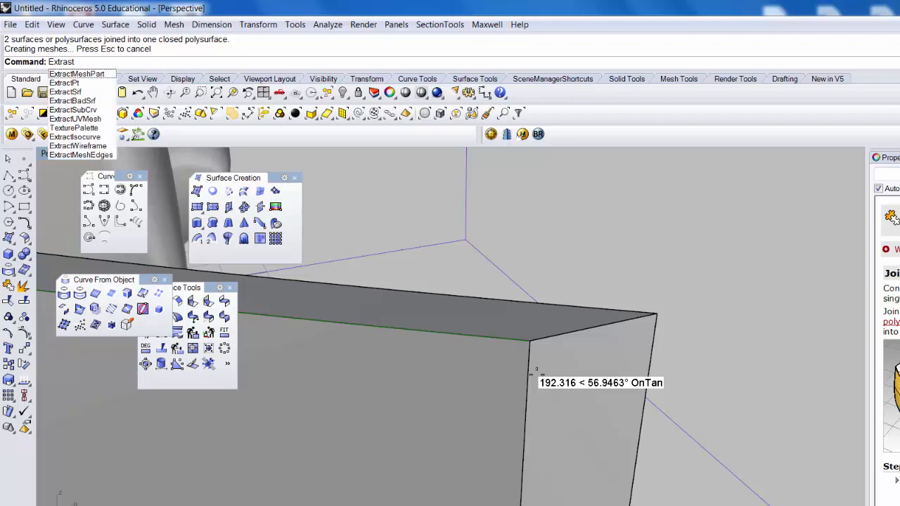
pyautogui.press('BackSpace')
pyautogui.press('BackSpace')
pyautogui.press('BackSpace')
pyautogui.press('BackSpace')
pyautogui.press('BackSpace')
pyautogui.press('BackSpace')
pyautogui.press('BackSpace')
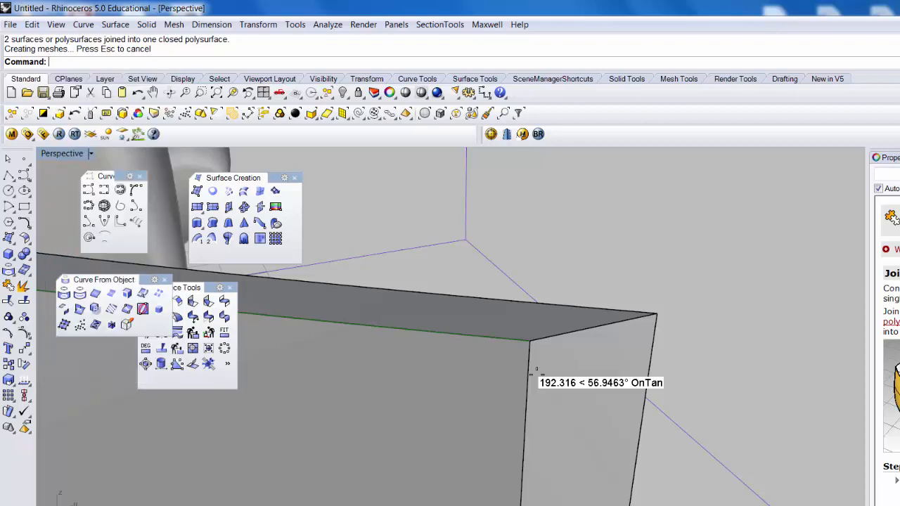
# Step: Start exporting the closed wavy solid and set the file type to STL (Stereolithography)
pyautogui.scroll(-5, 542, 380)
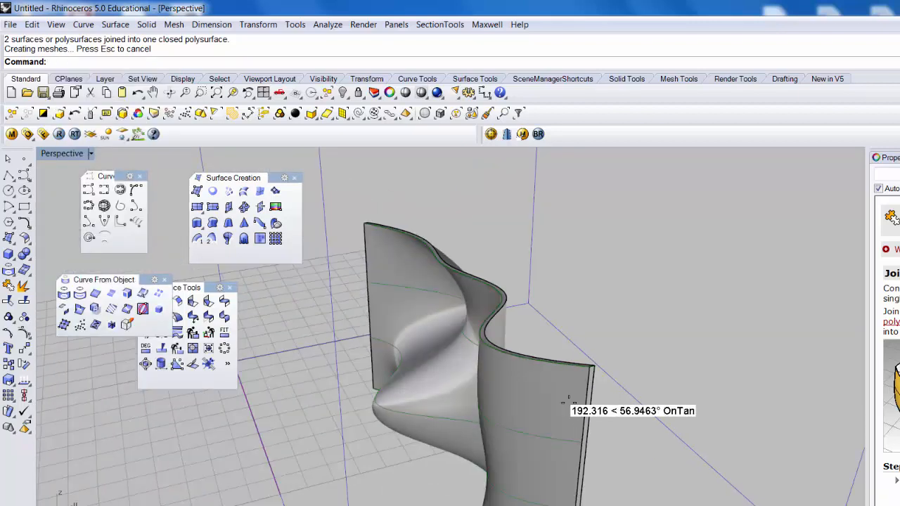
pyautogui.click(568, 400)
pyautogui.write('Export')
pyautogui.press('Return')
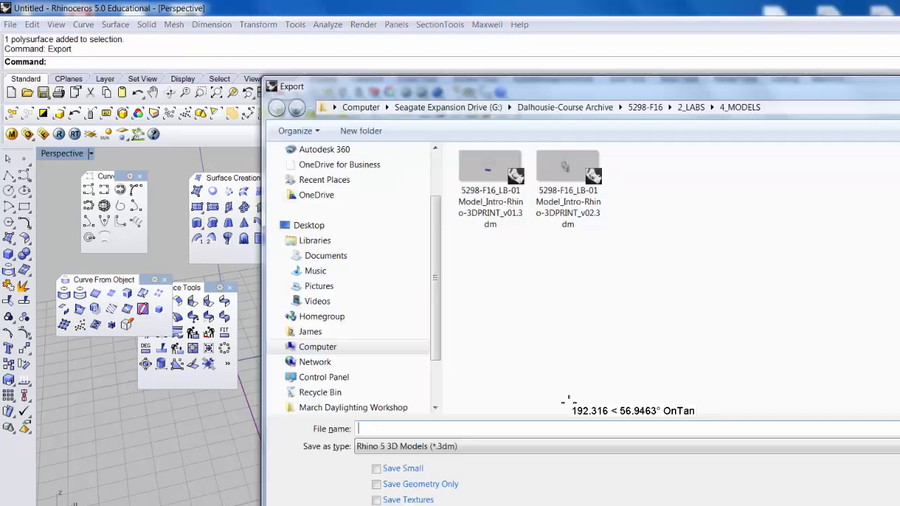
pyautogui.moveTo(869, 81); pyautogui.dragTo(805, 69)
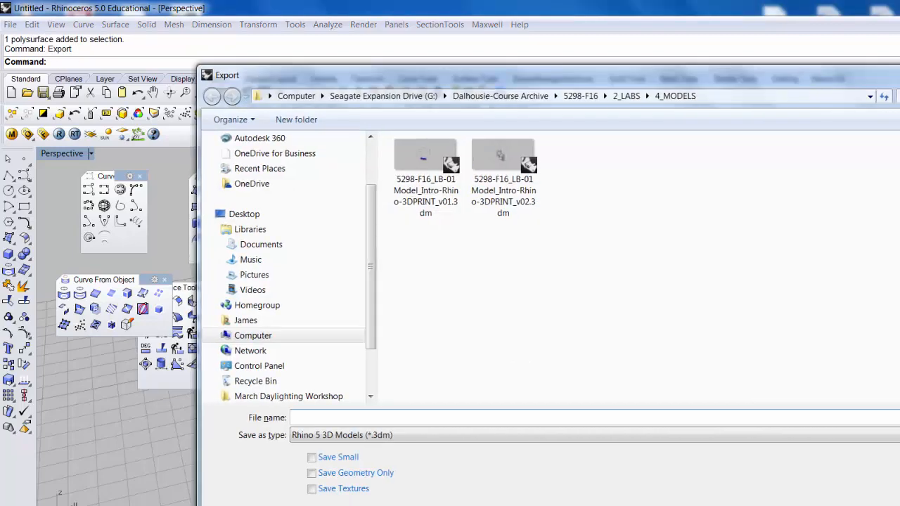
pyautogui.click(598, 435)
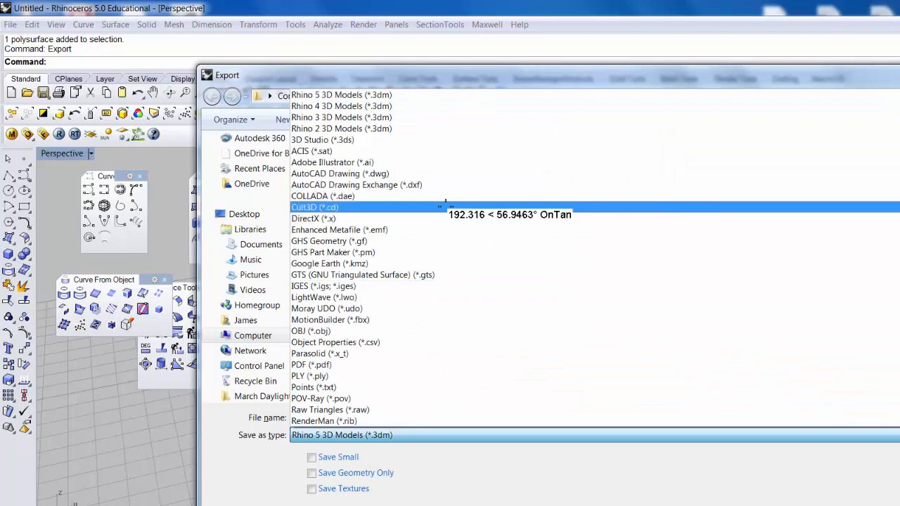
pyautogui.scroll(-4, 373, 367)
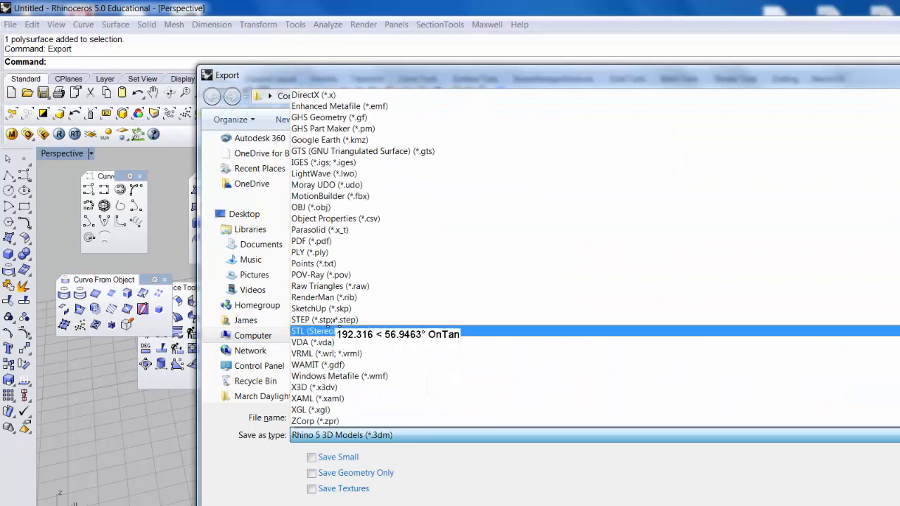
pyautogui.click(335, 331)
# Step: Name the export 3D Print Test 2 and write it as a binary STL with a 0.254 mm mesh tolerance
pyautogui.click(341, 417)
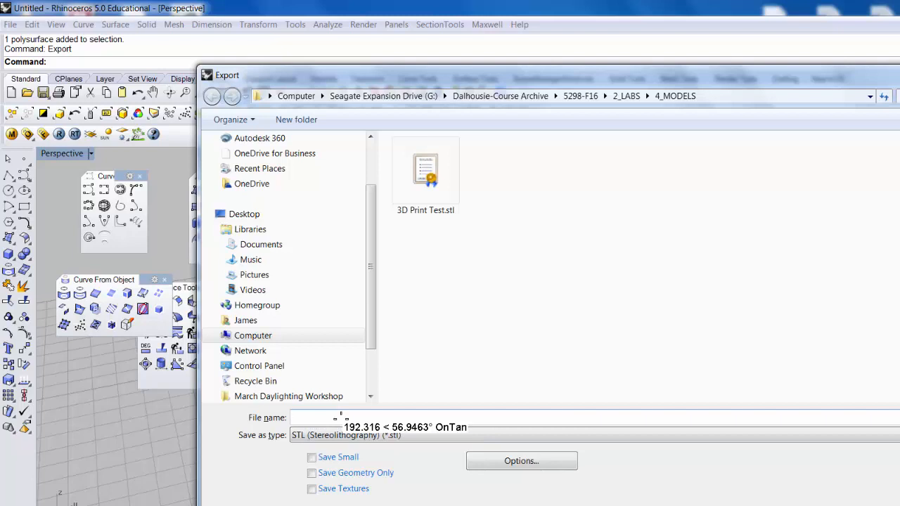
pyautogui.write('3D Print')
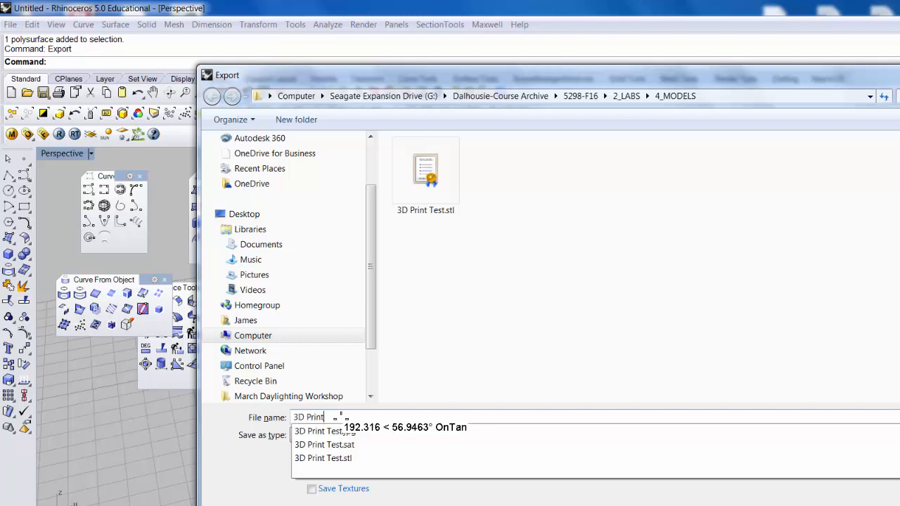
pyautogui.write(' Test')
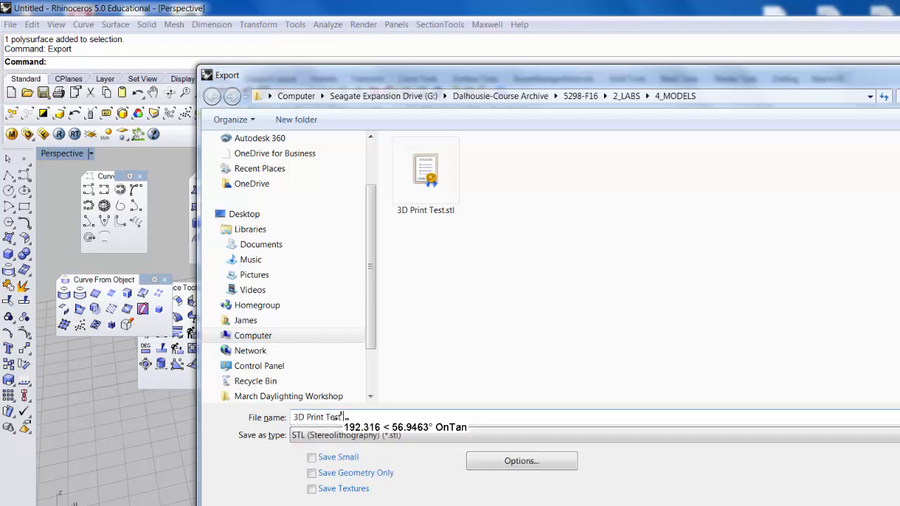
pyautogui.write(' 2')
pyautogui.press('Return')
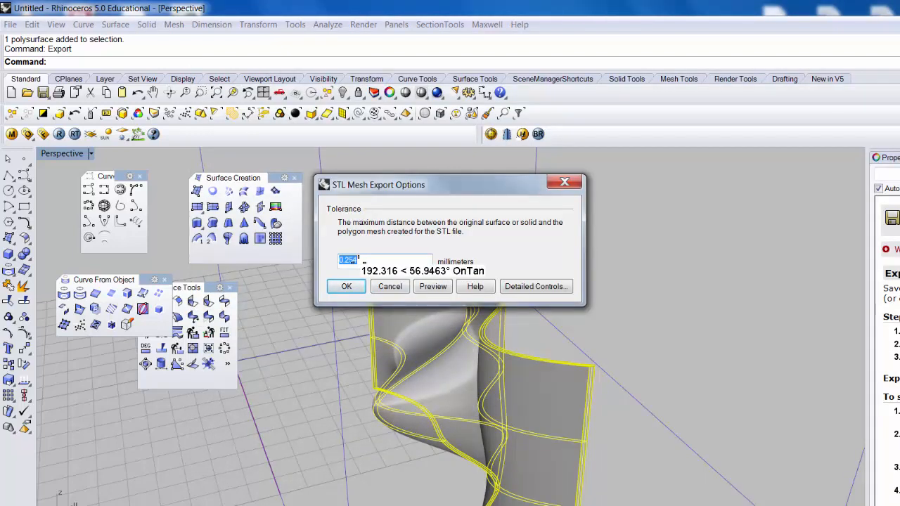
pyautogui.click(345, 287)
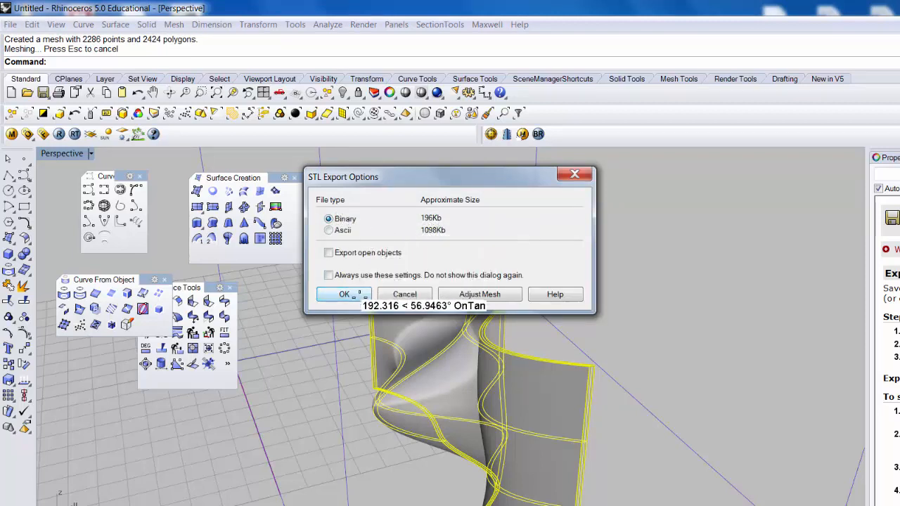
pyautogui.click(345, 294)
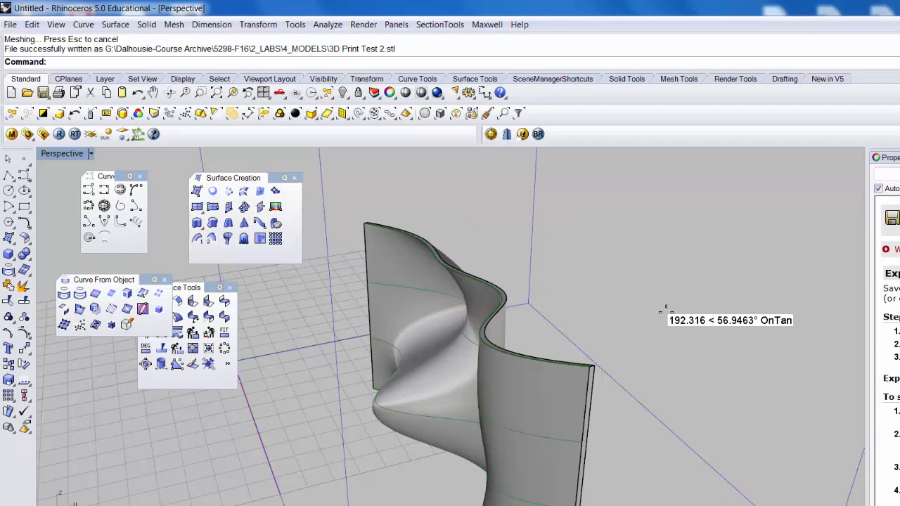
# Step: Measure the closed wavy solid's volume with the Volume command
pyautogui.moveTo(674, 331); pyautogui.dragTo(673, 340, button='right')
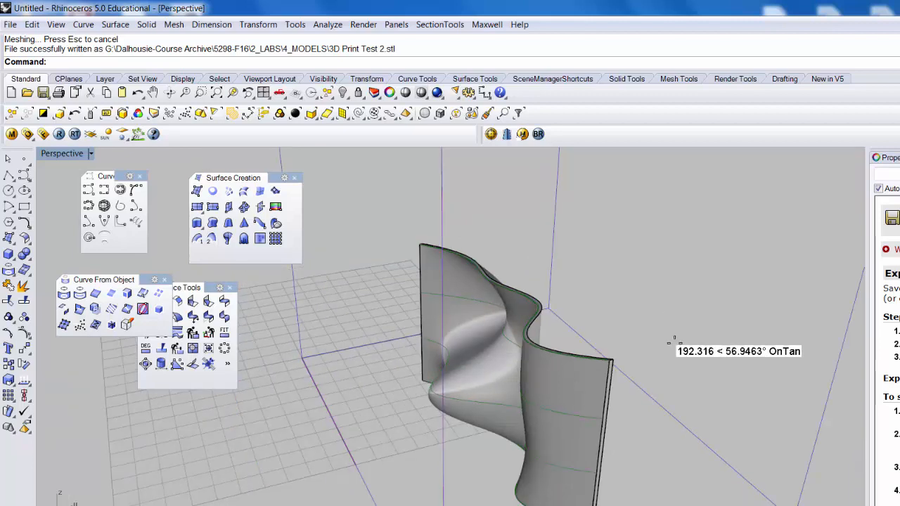
pyautogui.moveTo(603, 359); pyautogui.dragTo(589, 398, button='right')
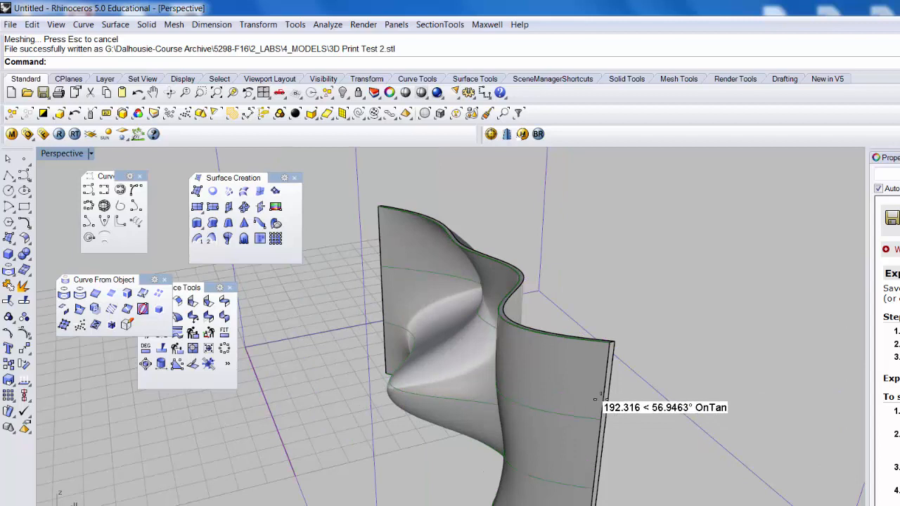
pyautogui.click(590, 386)
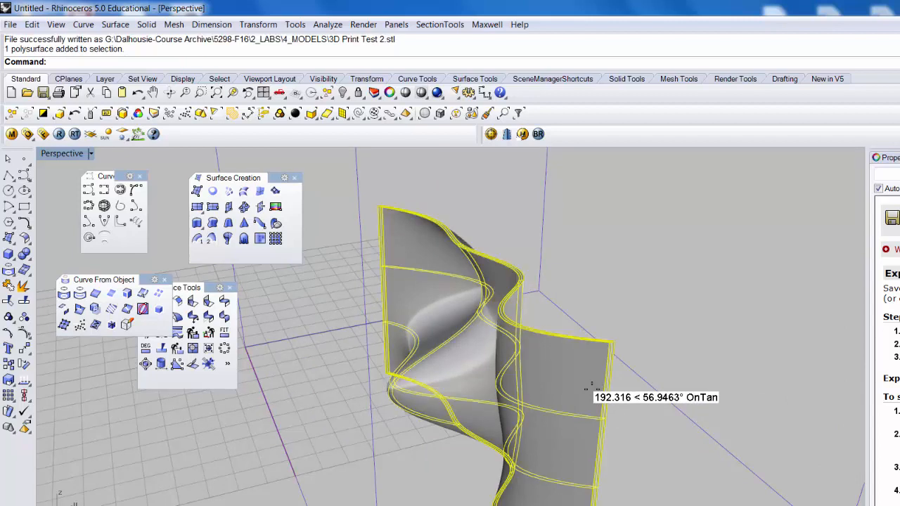
pyautogui.write('Volume')
pyautogui.press('Return')
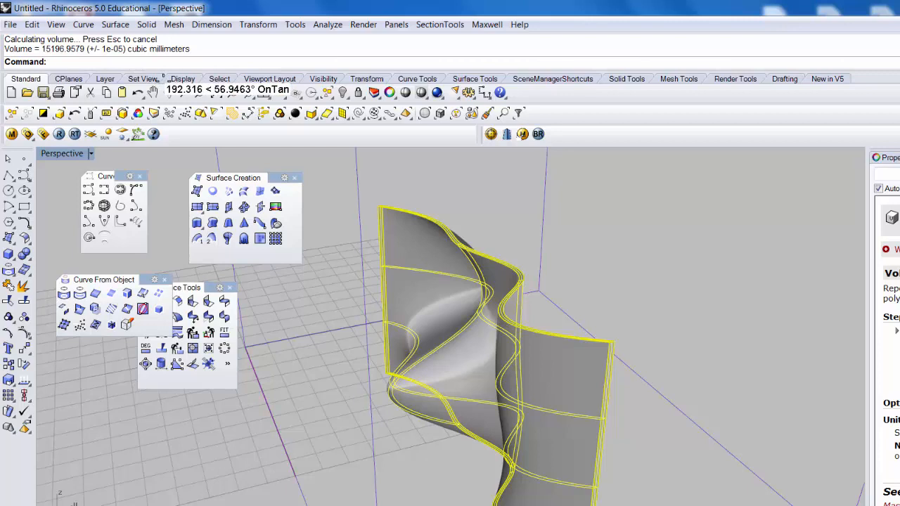
pyautogui.press('Escape')
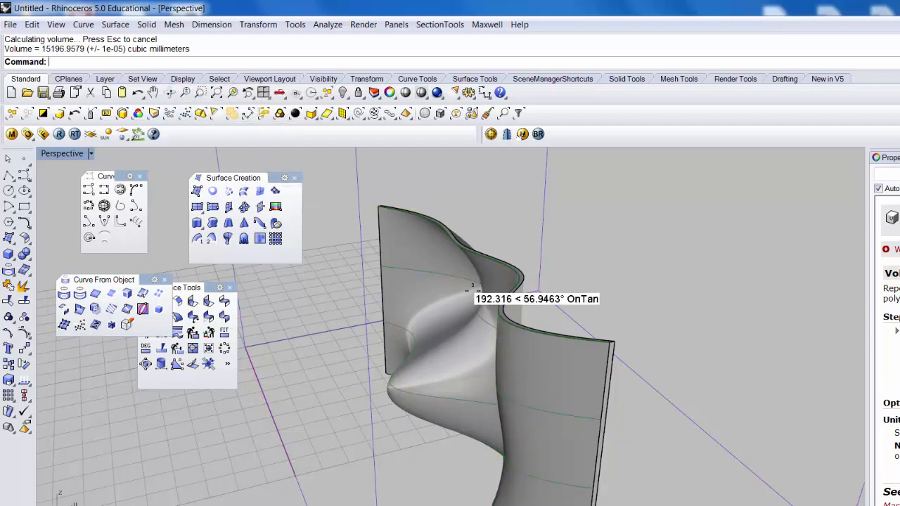
pyautogui.moveTo(458, 288)
pyautogui.mouseDown(button='right')
pyautogui.moveTo(426, 275)
pyautogui.moveTo(458, 288)
pyautogui.mouseUp(button='right')
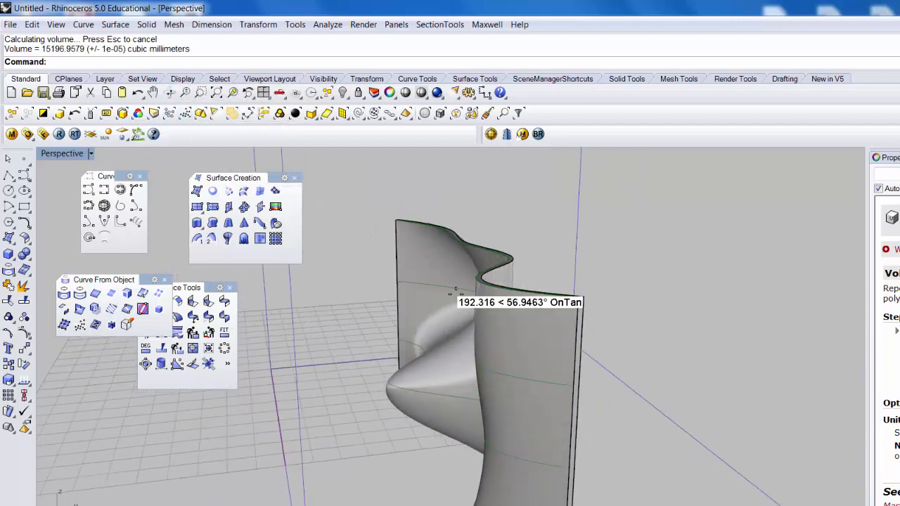
pyautogui.scroll(-5, 456, 288)
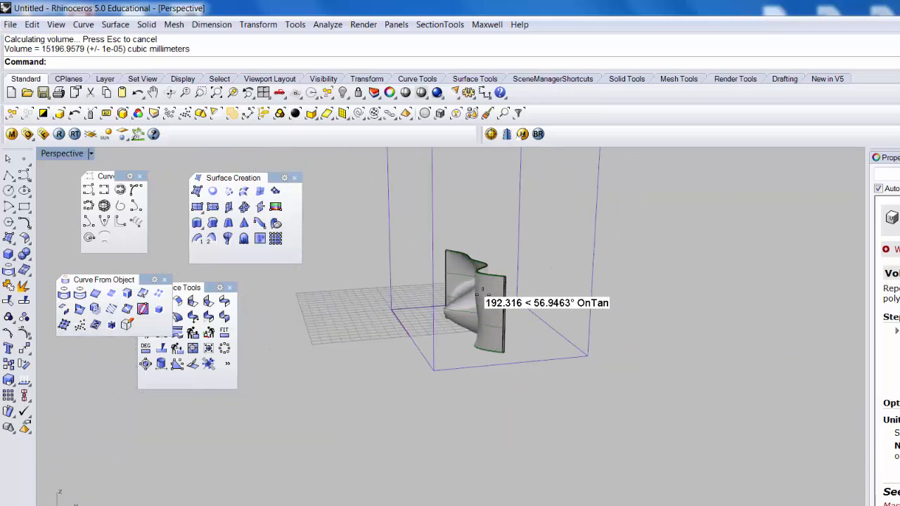
pyautogui.moveTo(426, 289); pyautogui.dragTo(508, 314, button='right')
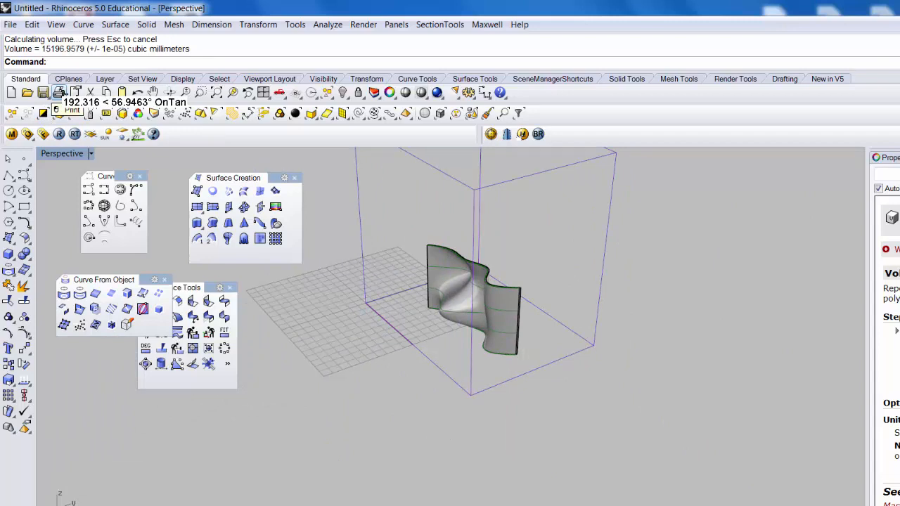
pyautogui.hotkey('ctrl', 'o')
pyautogui.press('Return')
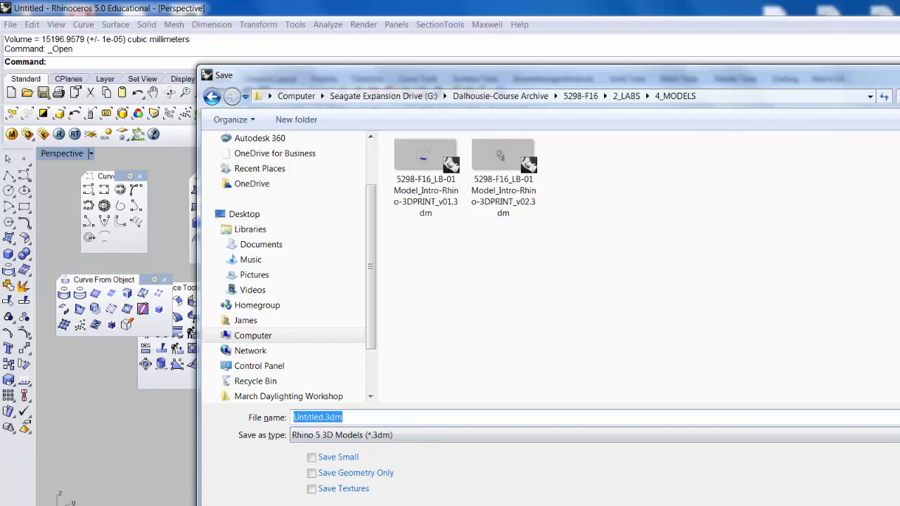
pyautogui.click(422, 436)
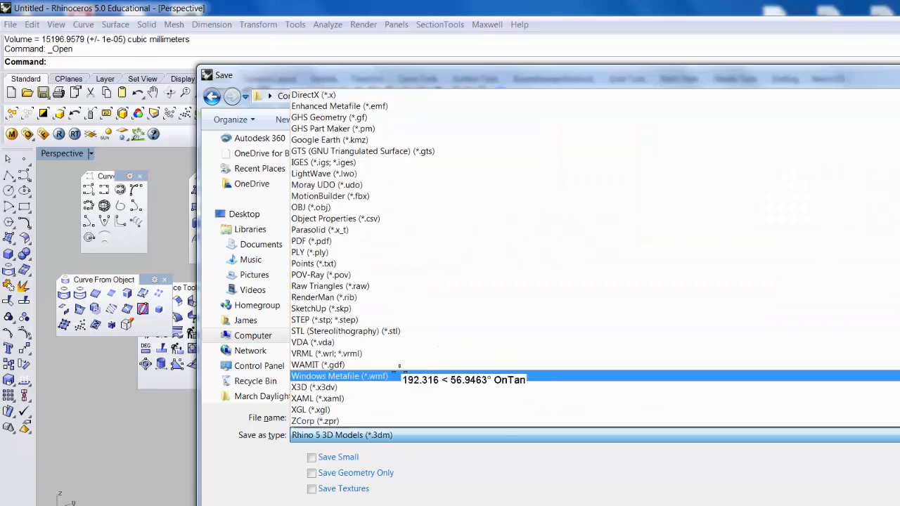
pyautogui.scroll(4, 380, 281)
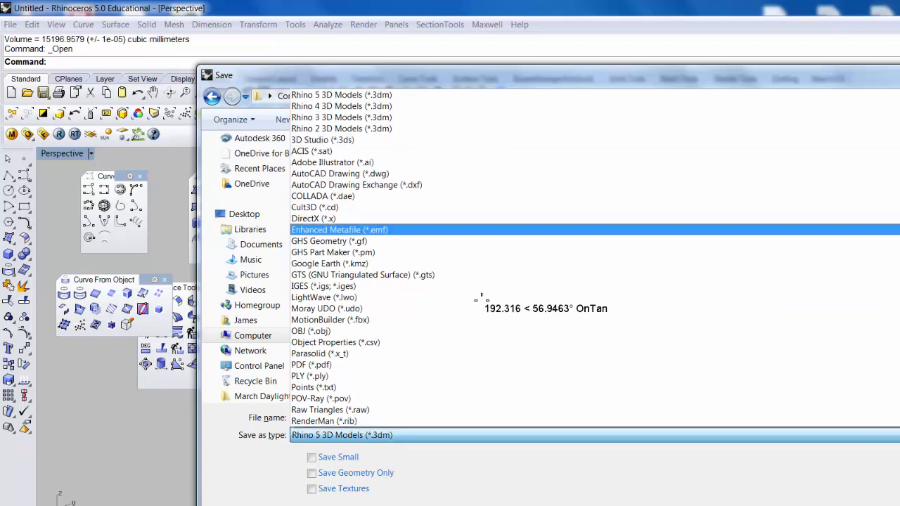
pyautogui.scroll(-4, 482, 301)
pyautogui.scroll(4, 533, 413)
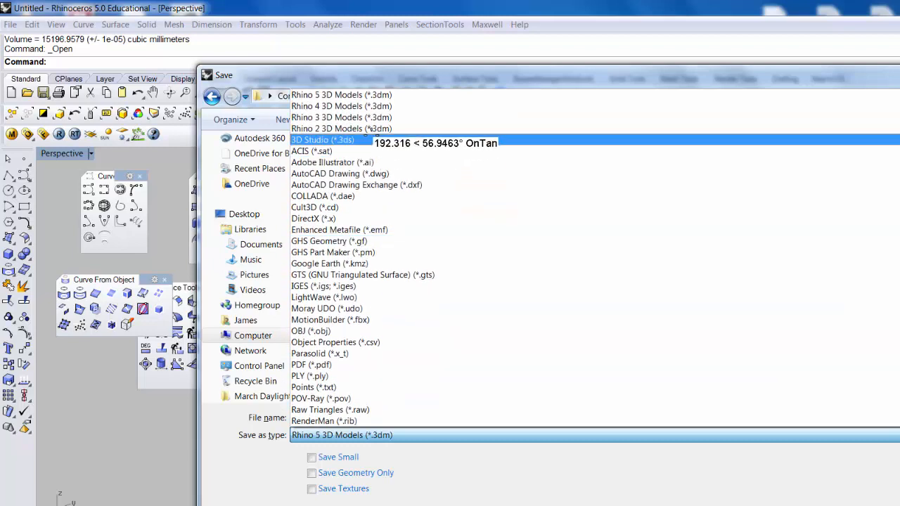
pyautogui.scroll(-4, 369, 137)
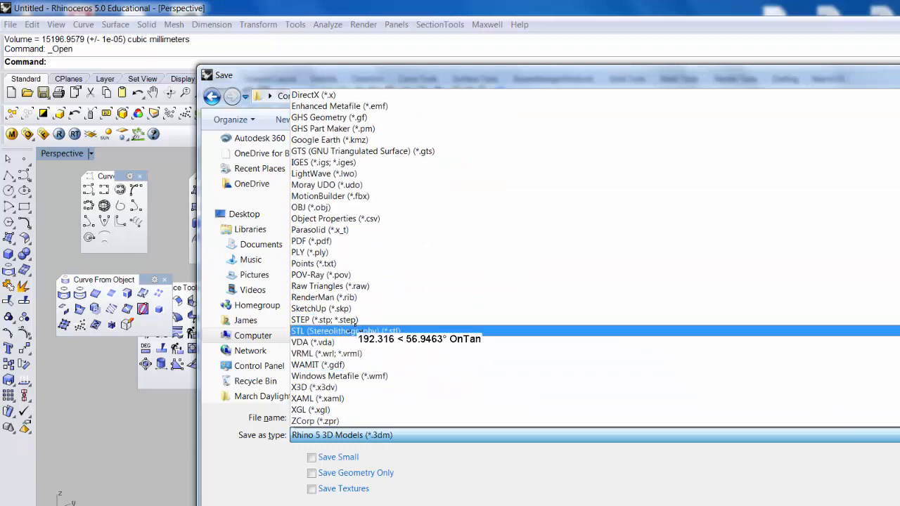
pyautogui.click(352, 331)
pyautogui.click(503, 173)
pyautogui.click(426, 172)
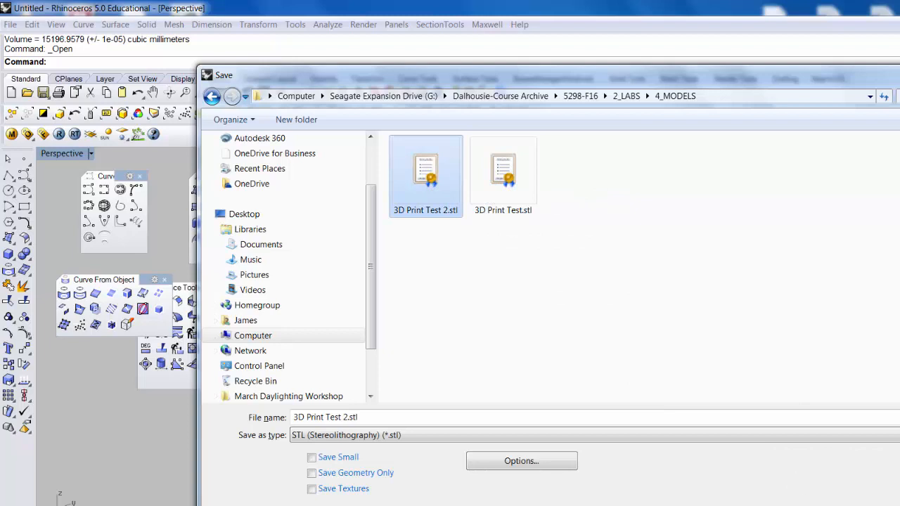
pyautogui.click(792, 502)
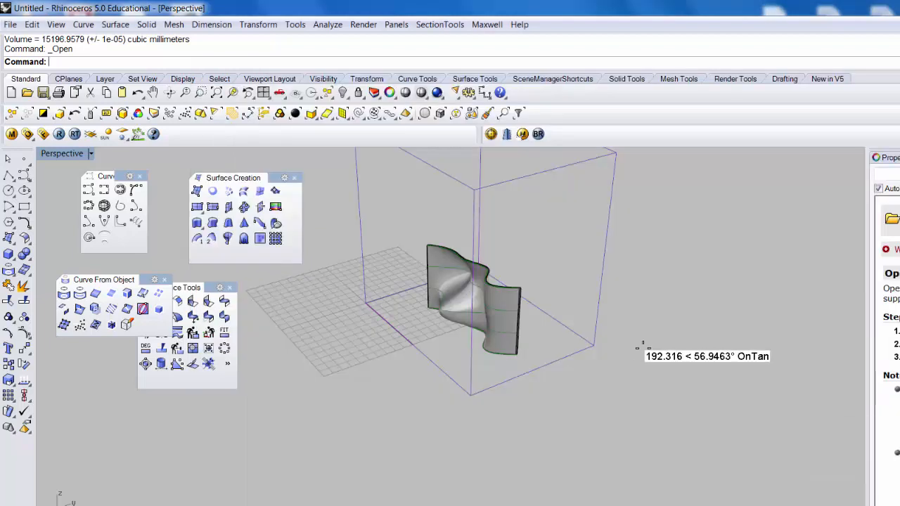
# Step: Request opening another file and save the current model as 5298-F16_LB-01 Model_Intro-Rhino-3DPRINT_v03 in the 4_MODELS folder
pyautogui.hotkey('ctrl', 'o')
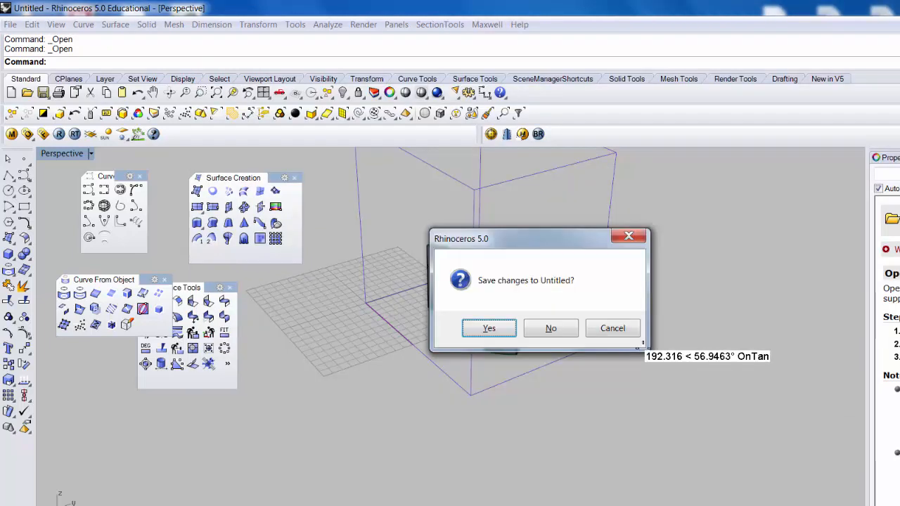
pyautogui.click(511, 324)
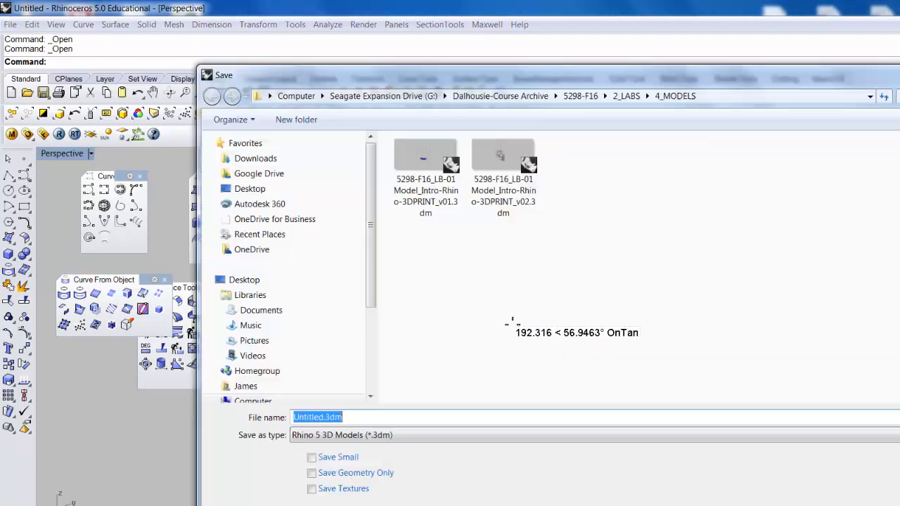
pyautogui.click(496, 176)
pyautogui.click(485, 417)
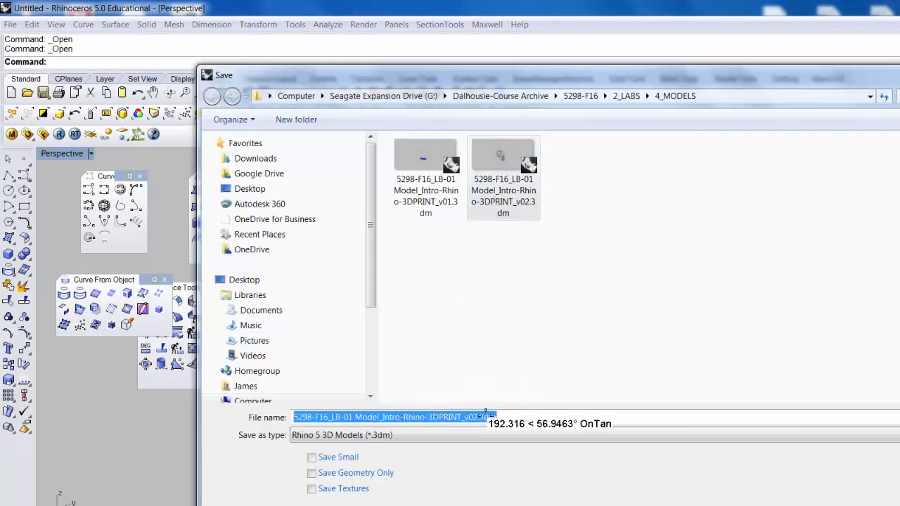
pyautogui.moveTo(473, 417); pyautogui.dragTo(540, 415)
pyautogui.write('3')
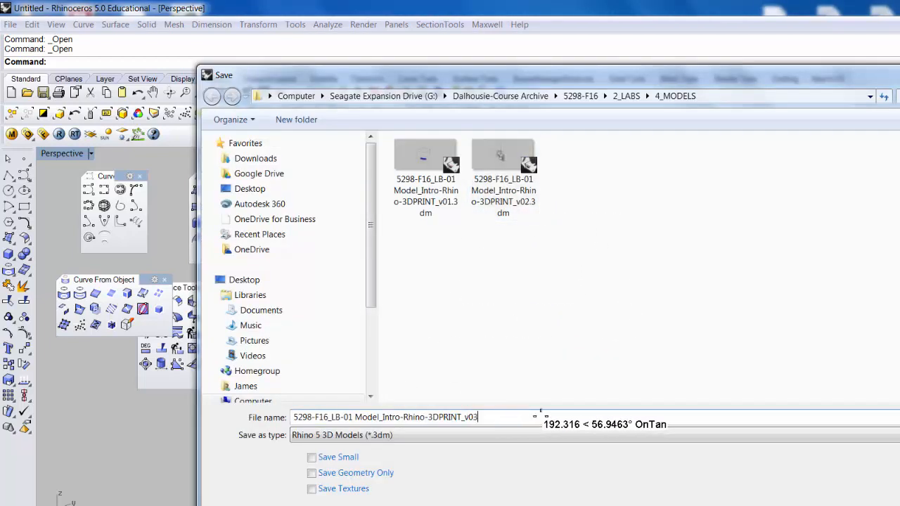
pyautogui.press('Return')
# Step: Open 3D Print Test 2.stl in millimeters with a 22.5-degree weld angle and disjoint meshes split
pyautogui.click(429, 180)
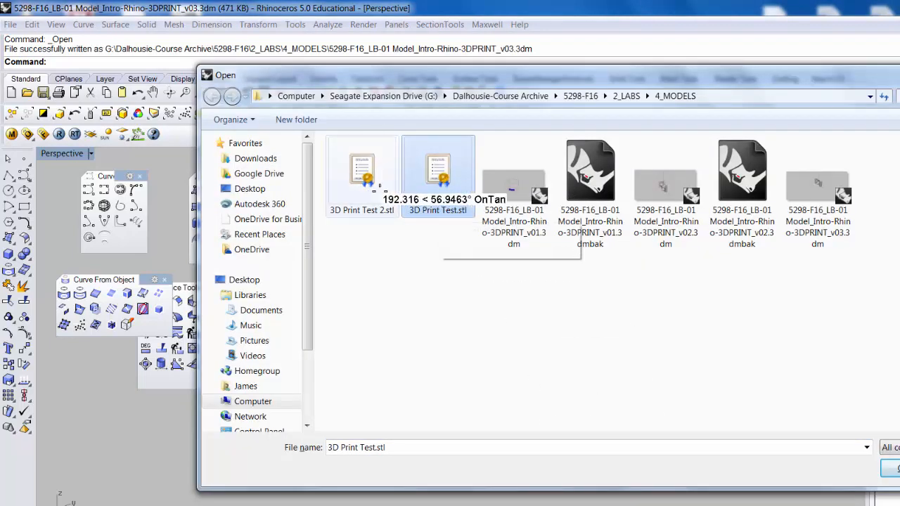
pyautogui.click(362, 176)
pyautogui.press('Return')
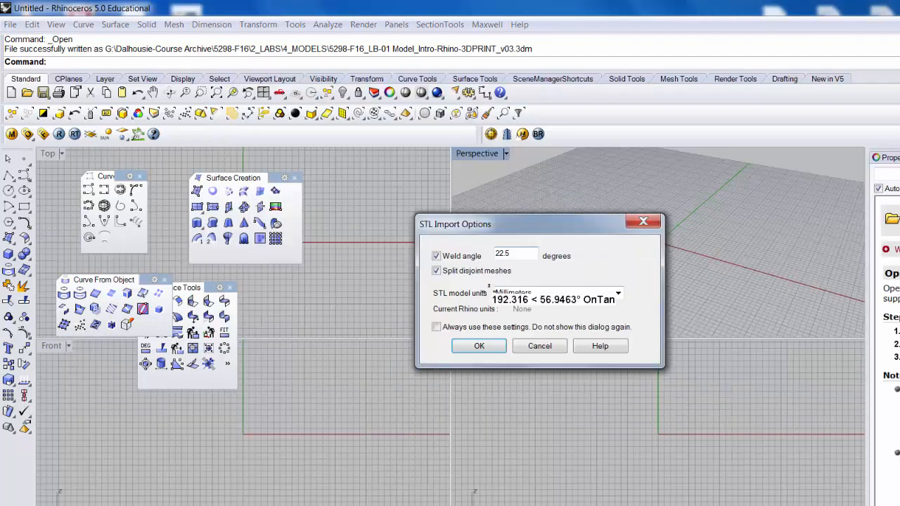
pyautogui.click(496, 341)
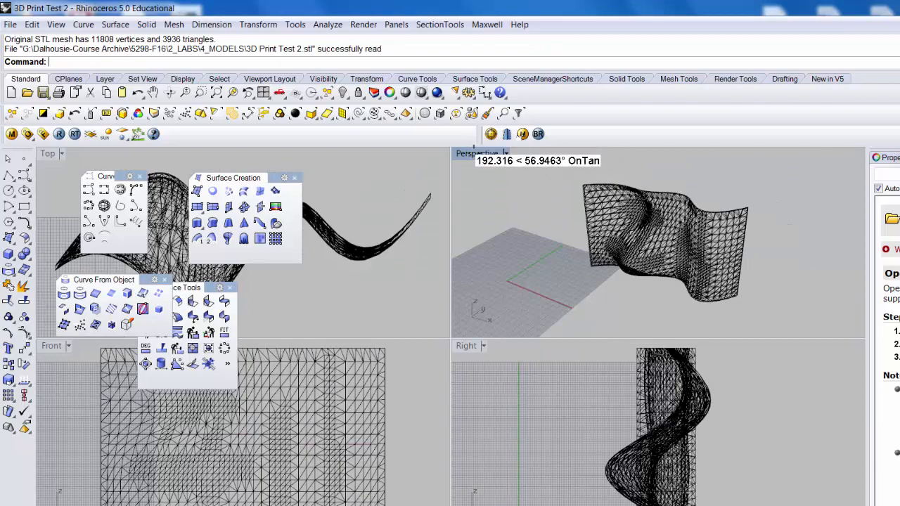
# Step: Maximize the Perspective viewport and examine the imported mesh's triangulation up close
pyautogui.hotkey('ctrl', 'm')
pyautogui.scroll(5, 557, 317)
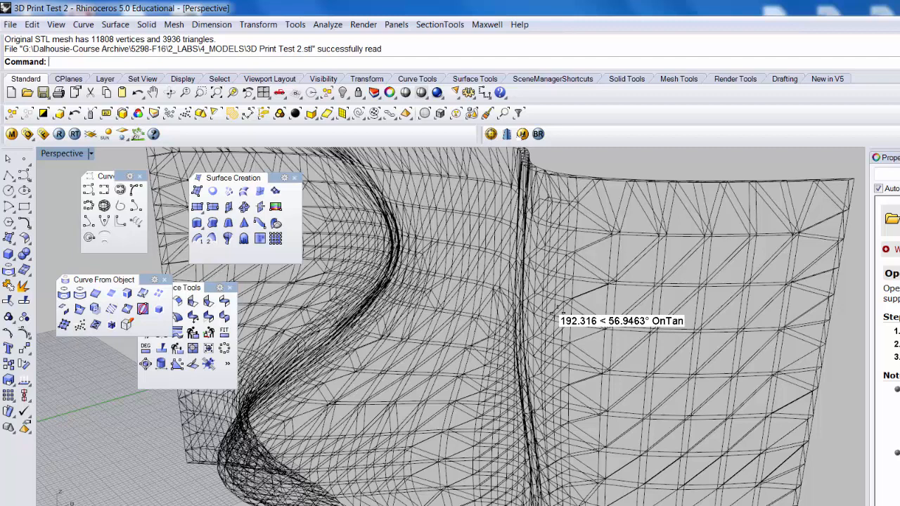
pyautogui.scroll(-3, 559, 309)
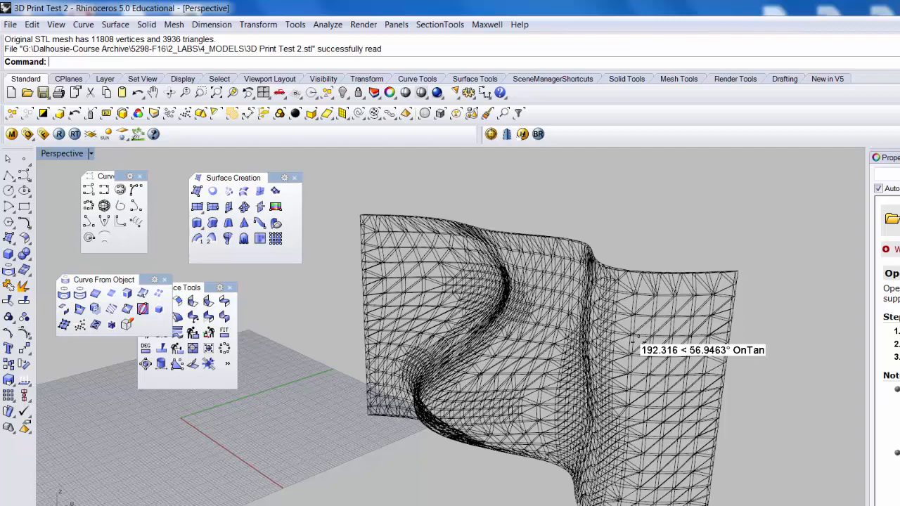
# Step: Set the Perspective viewport to Shaded display and view the imported mesh from the front and the side
pyautogui.hotkey('ctrl', 'alt', 's')
pyautogui.moveTo(634, 365); pyautogui.dragTo(620, 371, button='right')
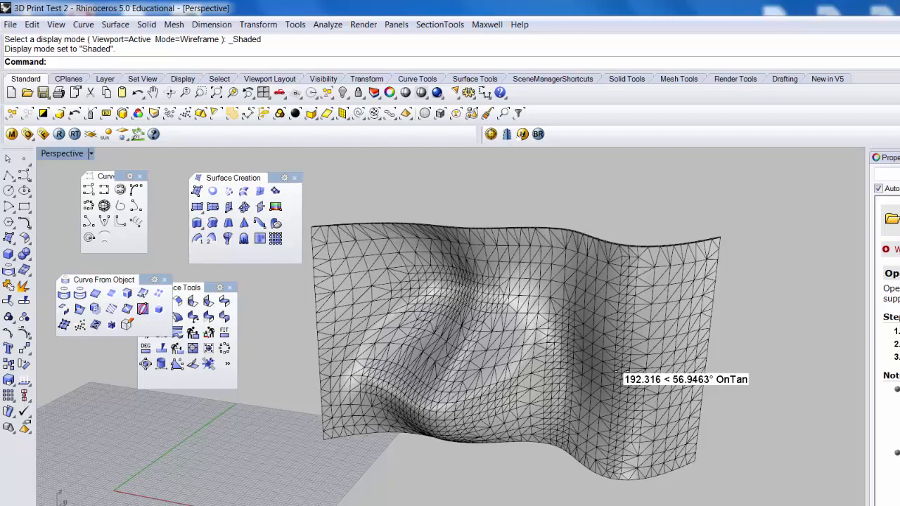
pyautogui.scroll(8, 620, 371)
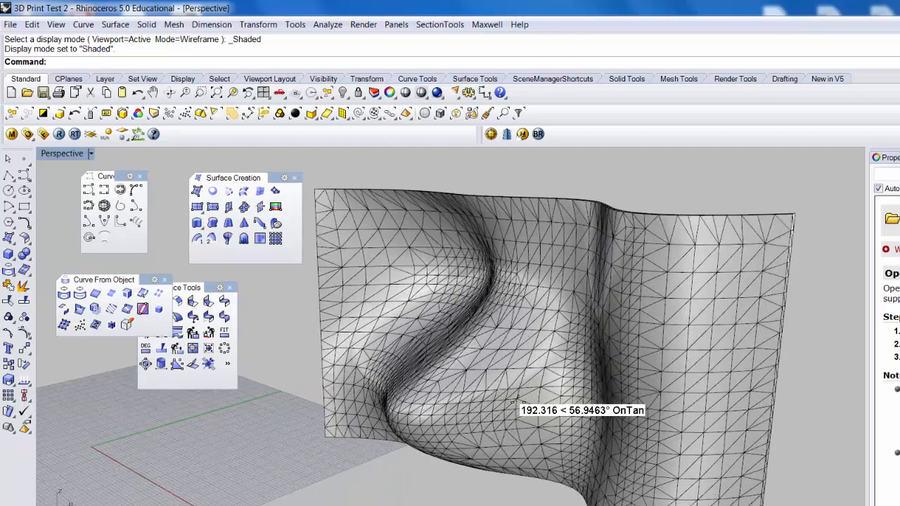
pyautogui.scroll(-5, 579, 358)
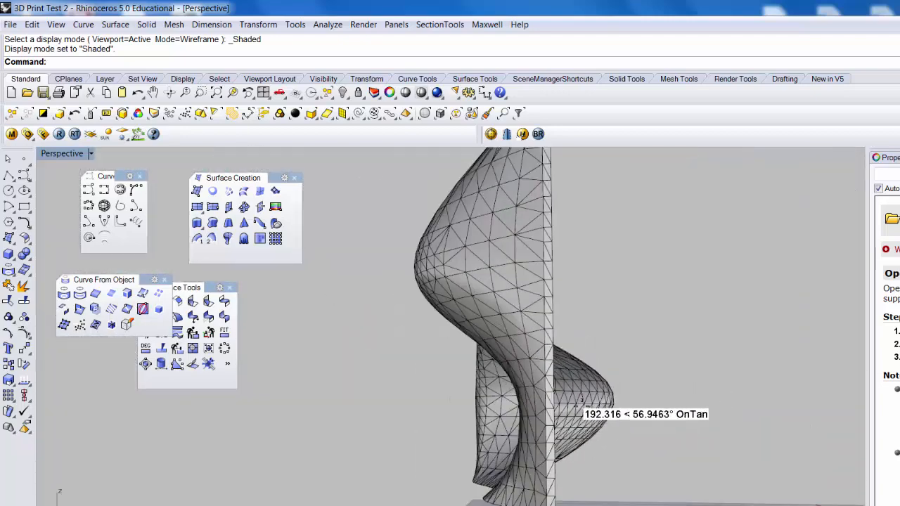
# Step: Examine the triangular facets along the shaded mesh's curved bulges and silhouette edges up close and as a whole
pyautogui.scroll(6, 583, 412)
pyautogui.moveTo(678, 397); pyautogui.dragTo(691, 391, button='right')
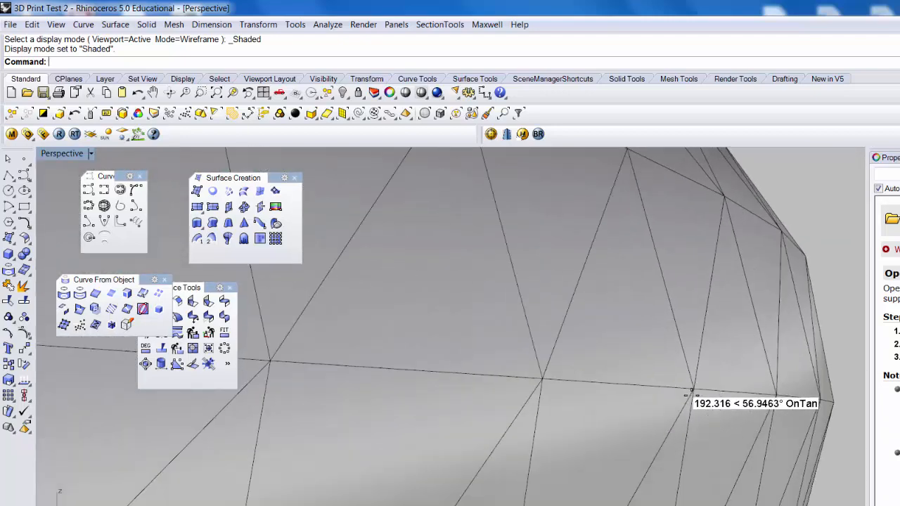
pyautogui.scroll(-3, 651, 392)
pyautogui.scroll(3, 649, 393)
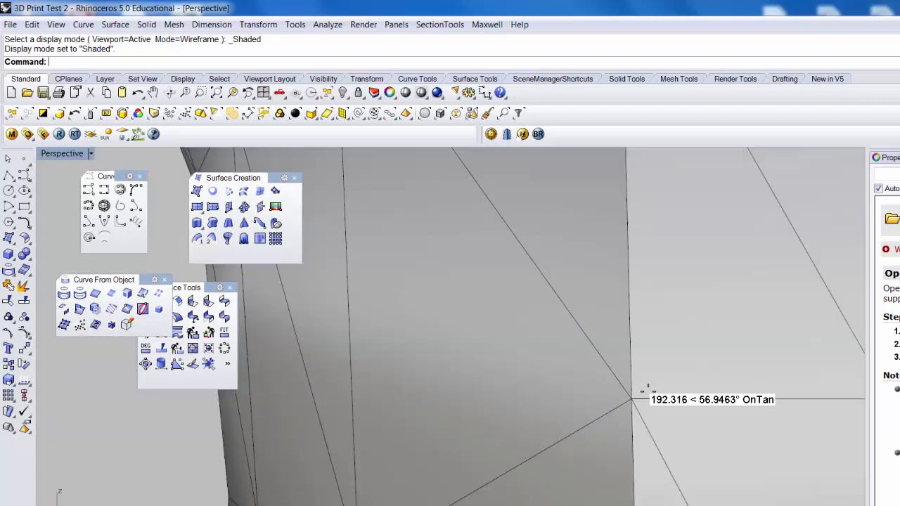
pyautogui.scroll(-3, 649, 393)
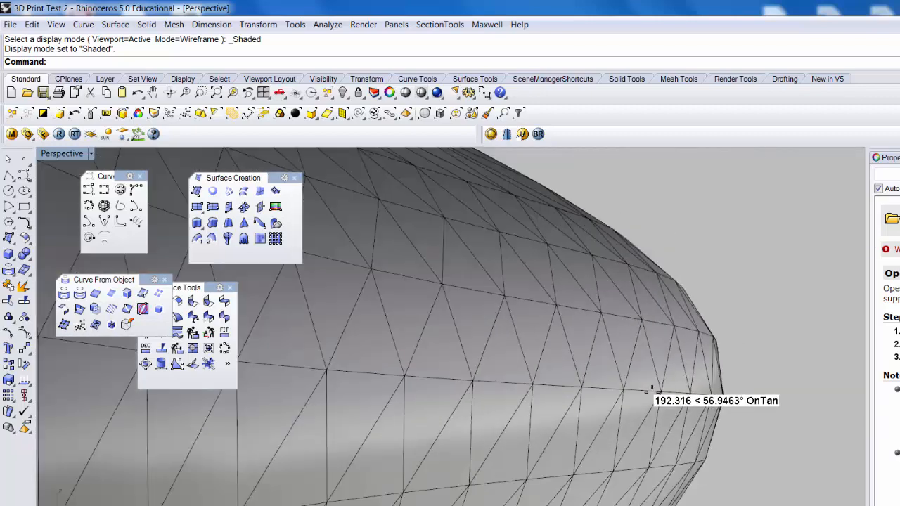
pyautogui.scroll(-8, 650, 391)
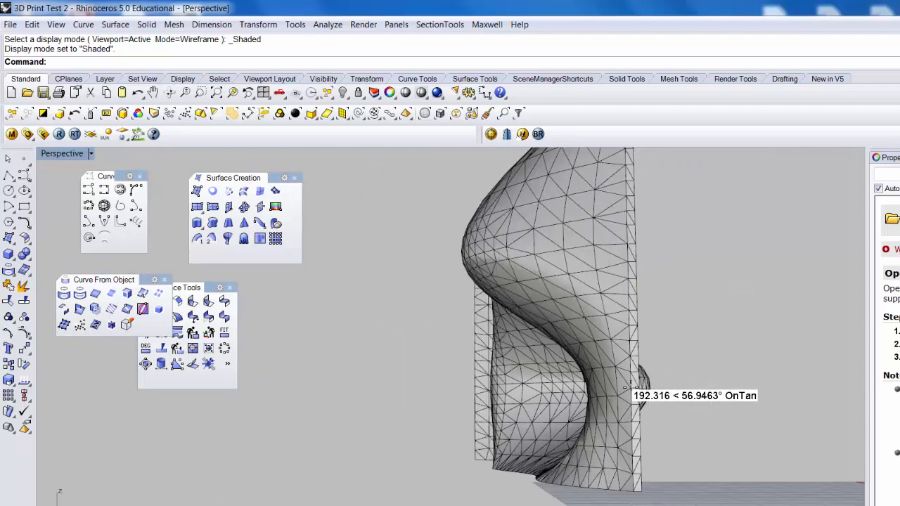
pyautogui.moveTo(639, 384); pyautogui.dragTo(532, 411, button='right')
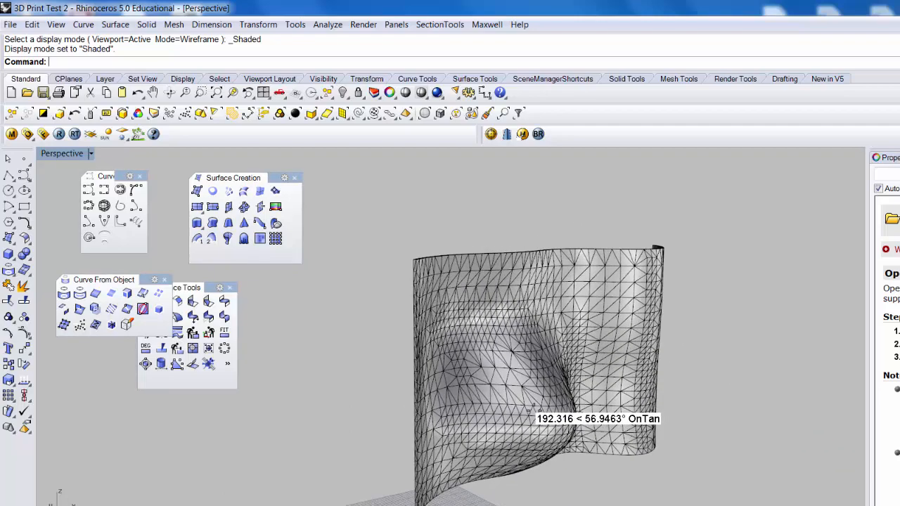
pyautogui.scroll(10, 567, 443)
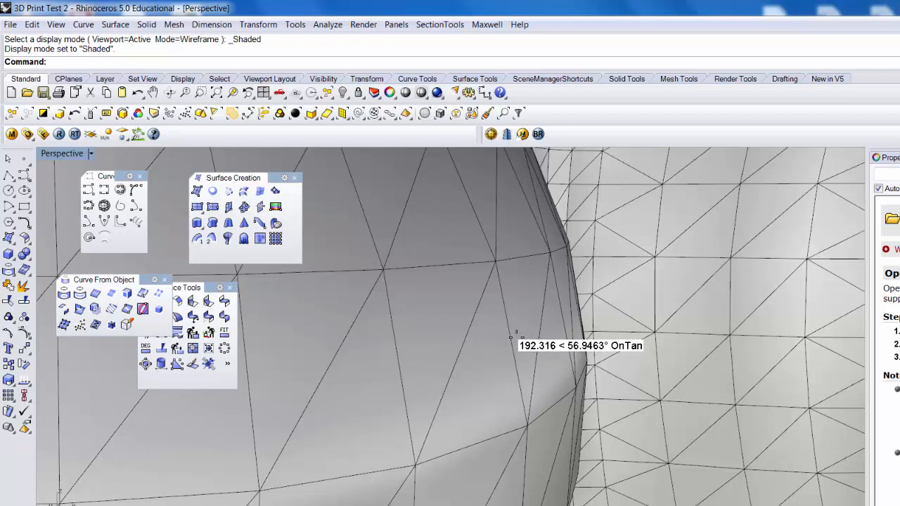
pyautogui.scroll(-5, 511, 338)
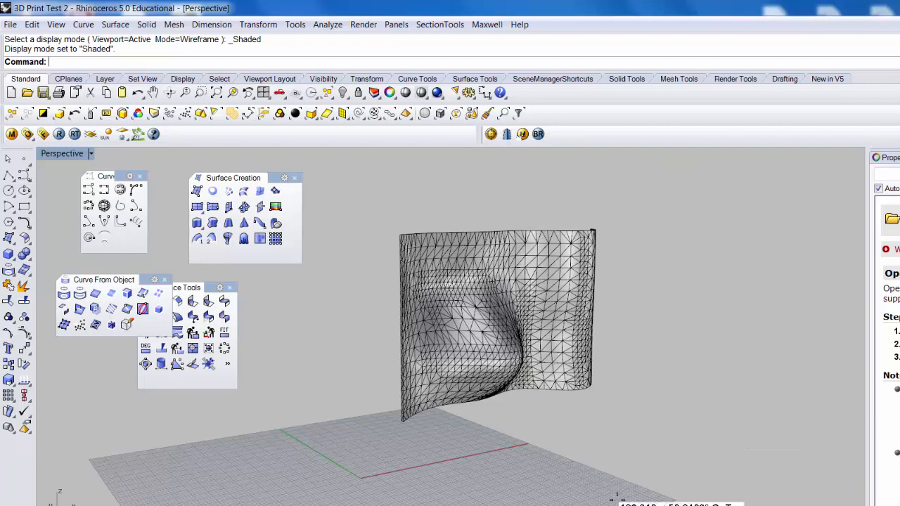
pyautogui.hotkey('alt', 'Tab')
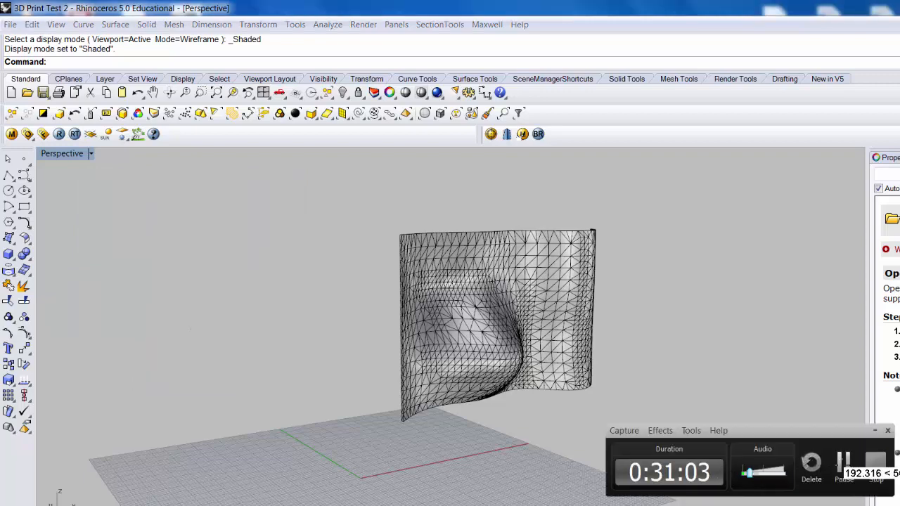